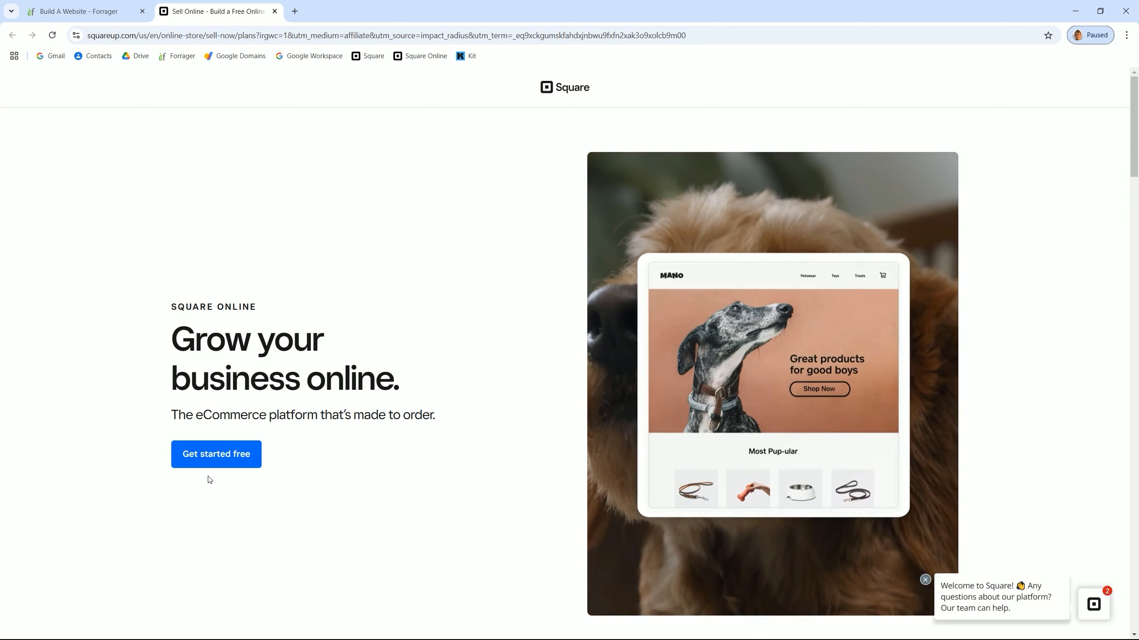
Start the free online store setup and confirm the business information using the recommended address
{"action": "left_click", "coordinate": [214, 459]}
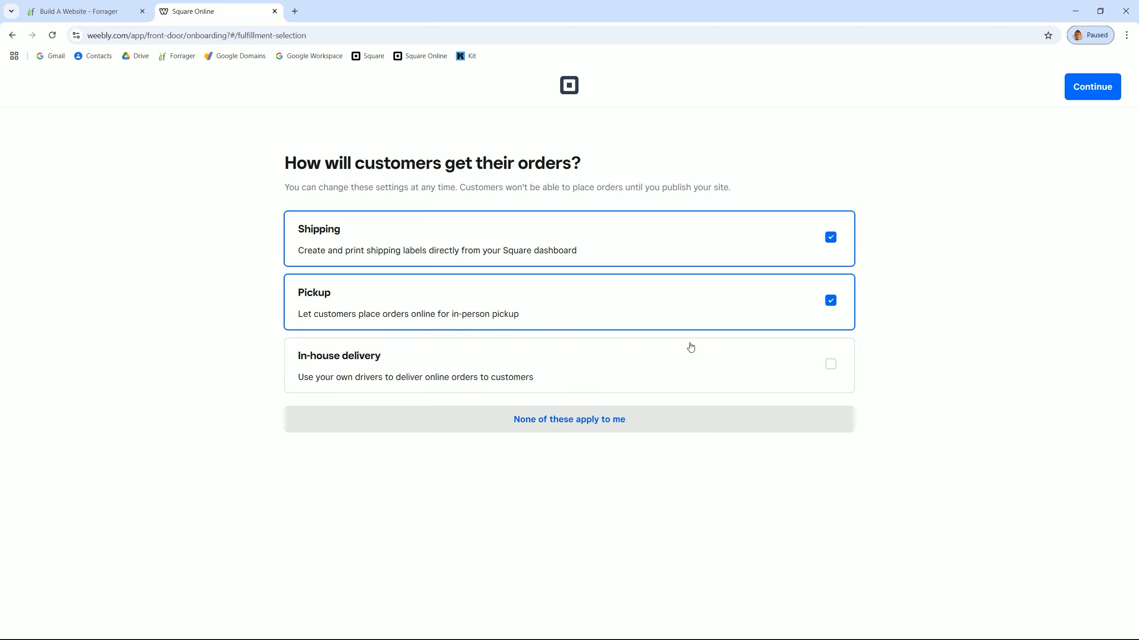
{"action": "left_click", "coordinate": [948, 225]}
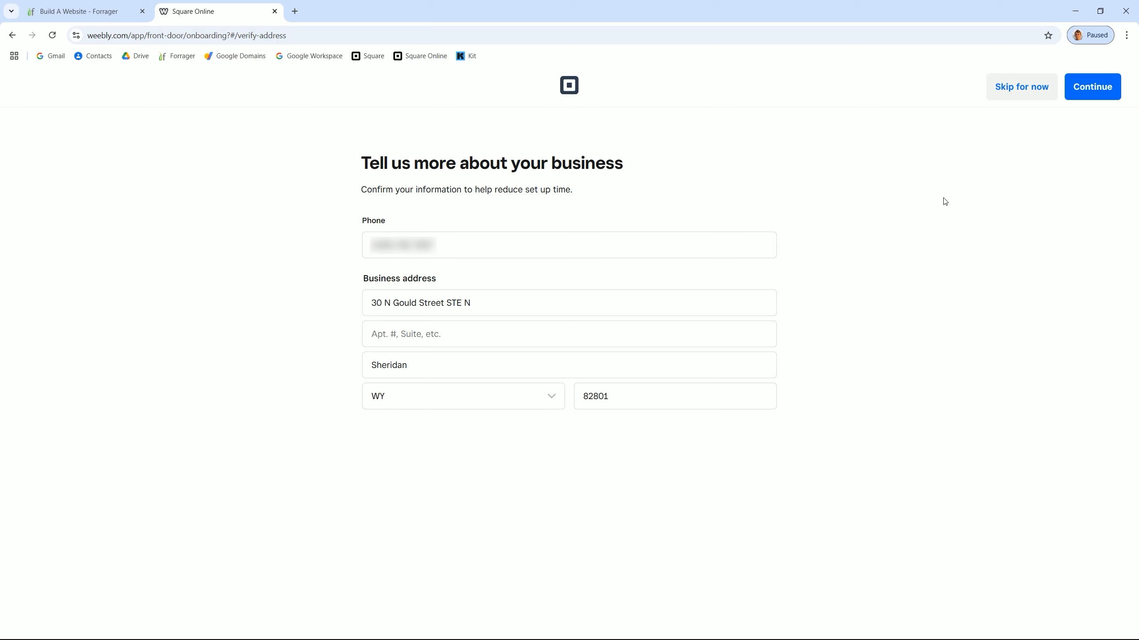
{"action": "left_click", "coordinate": [1090, 95]}
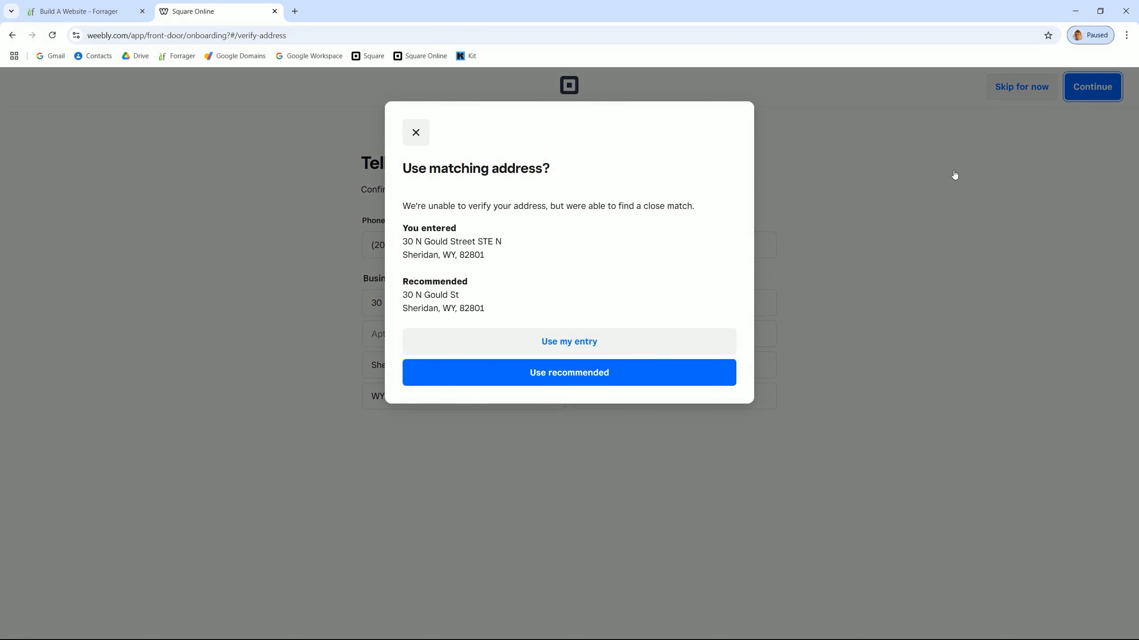
{"action": "left_click", "coordinate": [569, 373]}
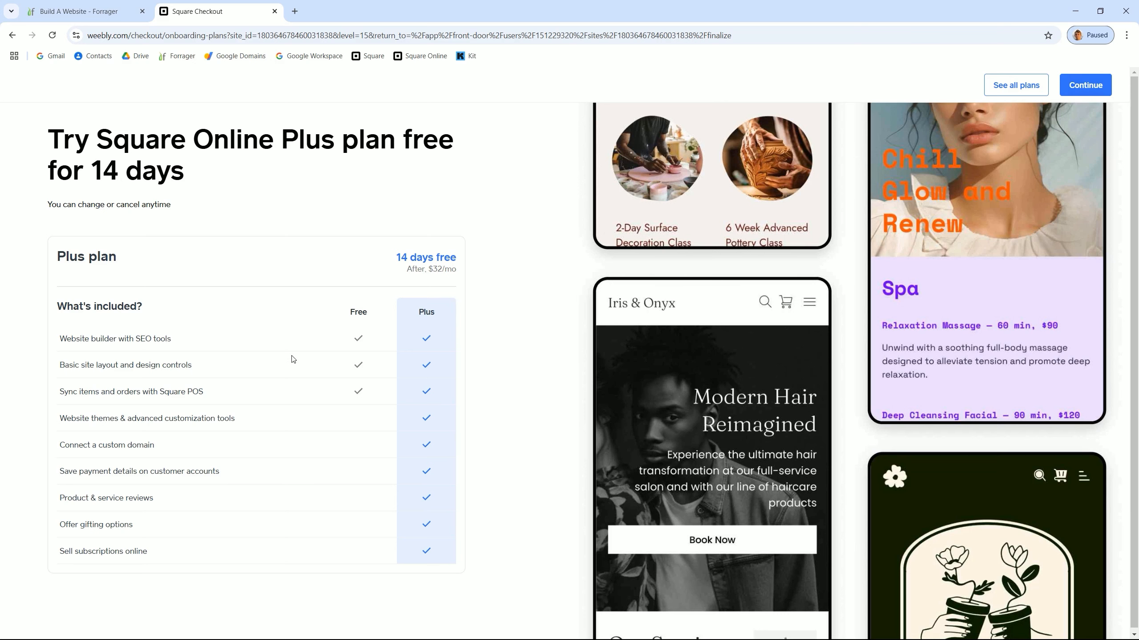
Compare all the available website plans and choose the Free plan
{"action": "scroll", "coordinate": [294, 361], "scroll_direction": "down", "scroll_amount": 1}
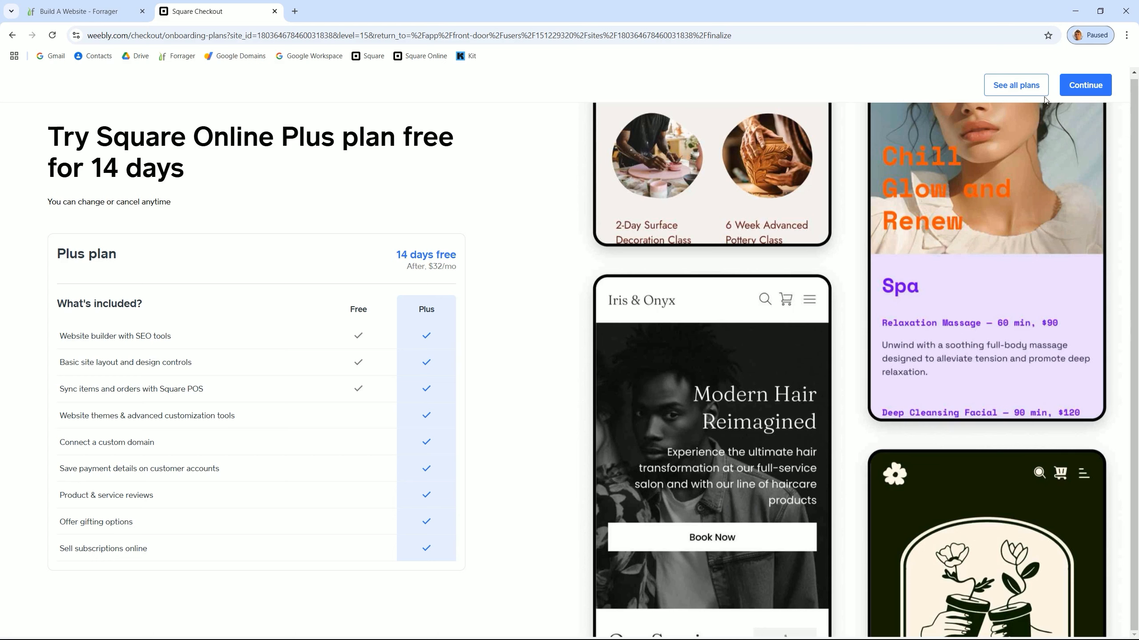
{"action": "left_click", "coordinate": [1027, 88]}
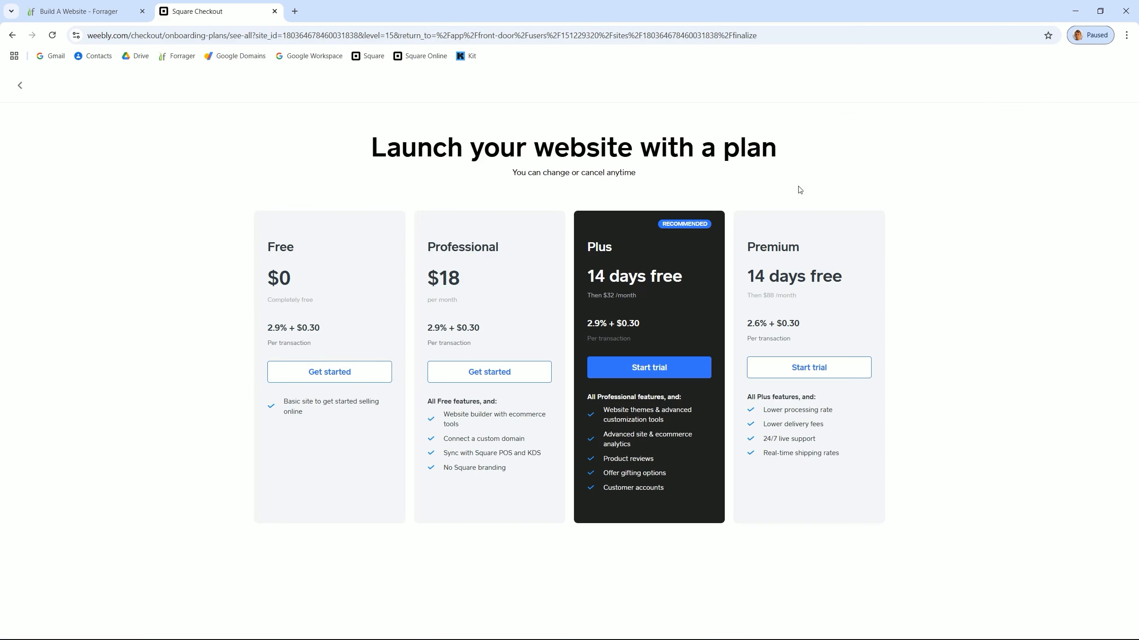
{"action": "left_click", "coordinate": [331, 378]}
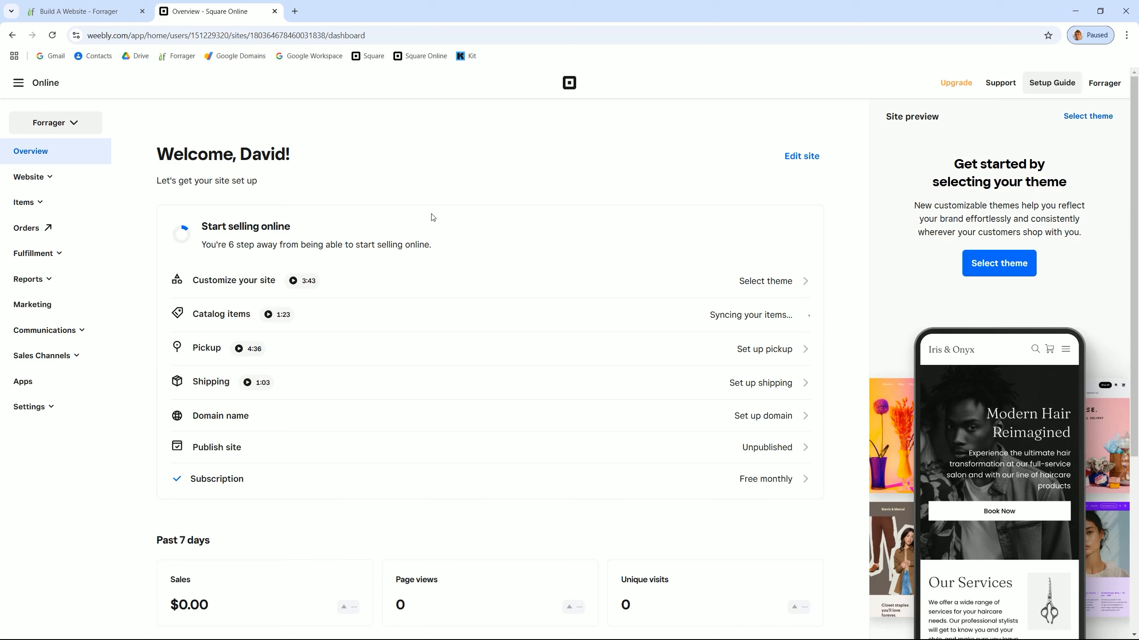
Start editing the website and select the Free Website theme from the multi-page restaurant themes
{"action": "left_click", "coordinate": [47, 179]}
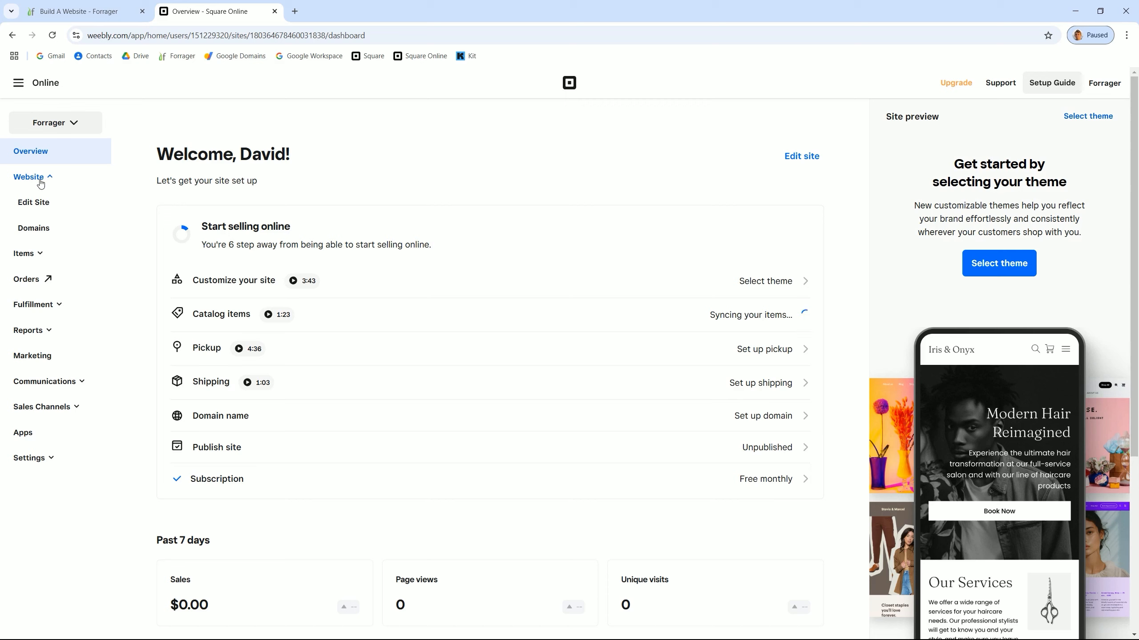
{"action": "left_click", "coordinate": [39, 204]}
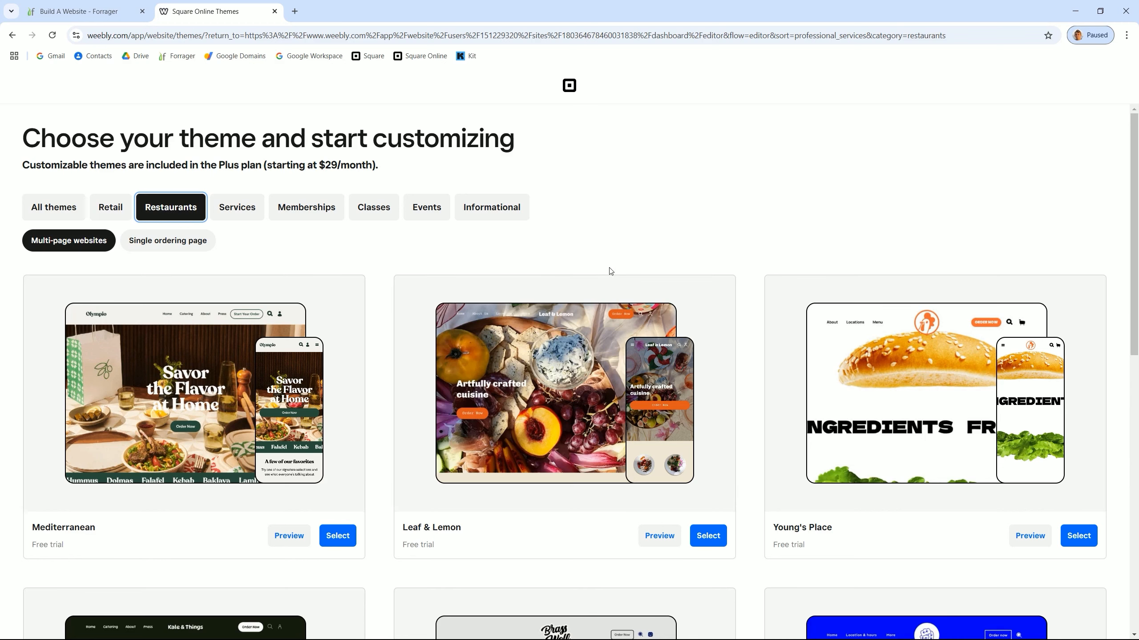
{"action": "scroll", "coordinate": [610, 270], "scroll_direction": "down", "scroll_amount": 1}
{"action": "scroll", "coordinate": [610, 269], "scroll_direction": "down", "scroll_amount": 3}
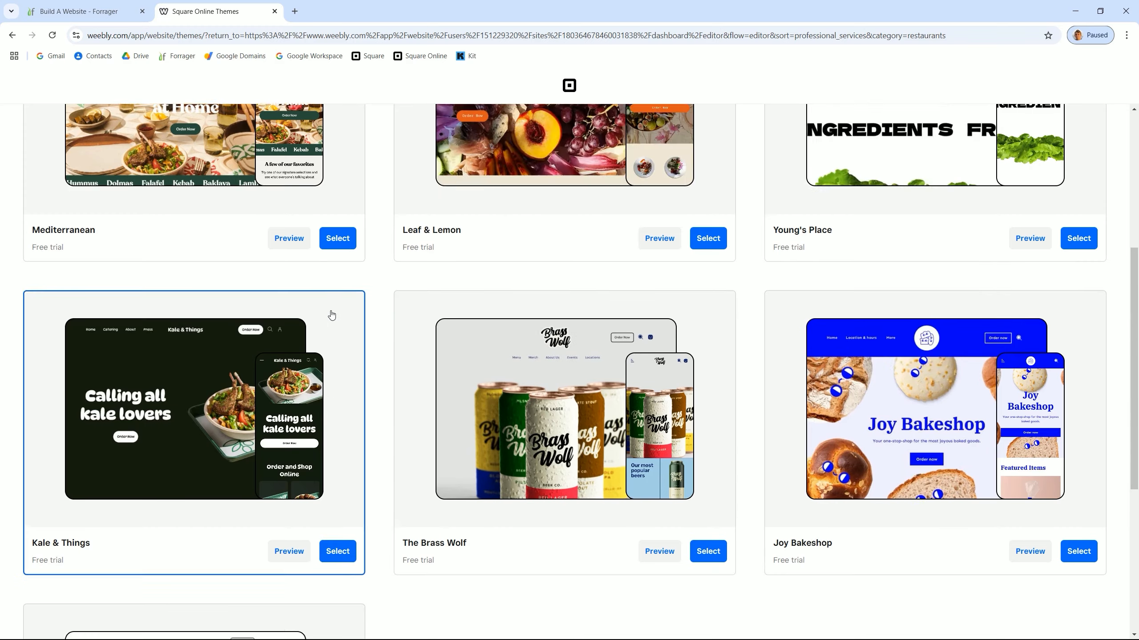
{"action": "scroll", "coordinate": [330, 316], "scroll_direction": "down", "scroll_amount": 2}
{"action": "scroll", "coordinate": [331, 320], "scroll_direction": "down", "scroll_amount": 3}
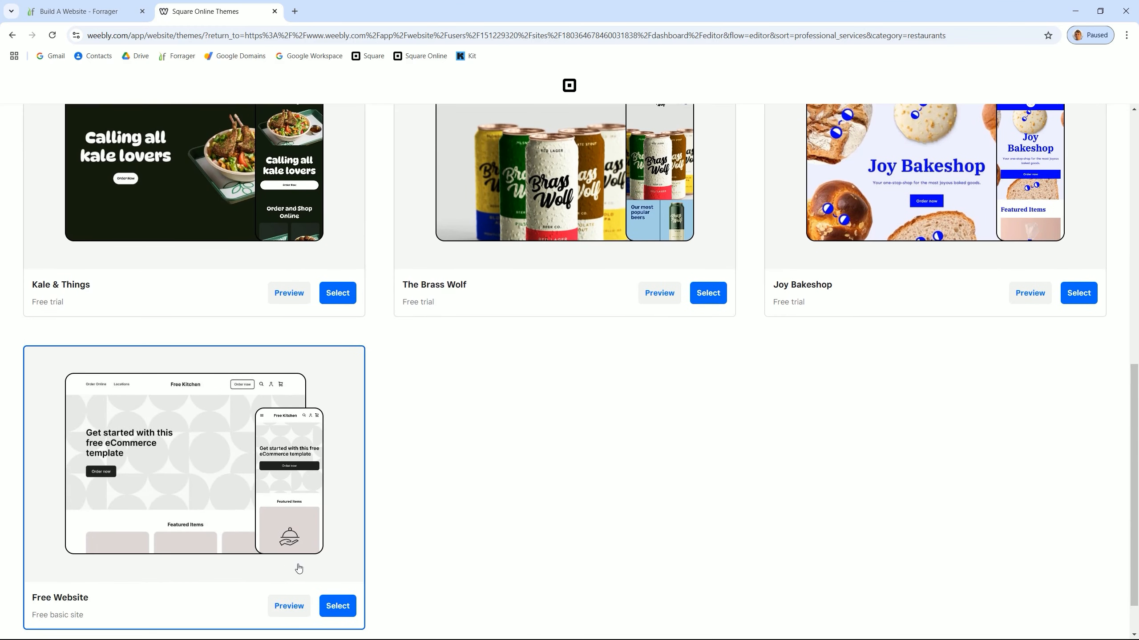
{"action": "left_click", "coordinate": [341, 607]}
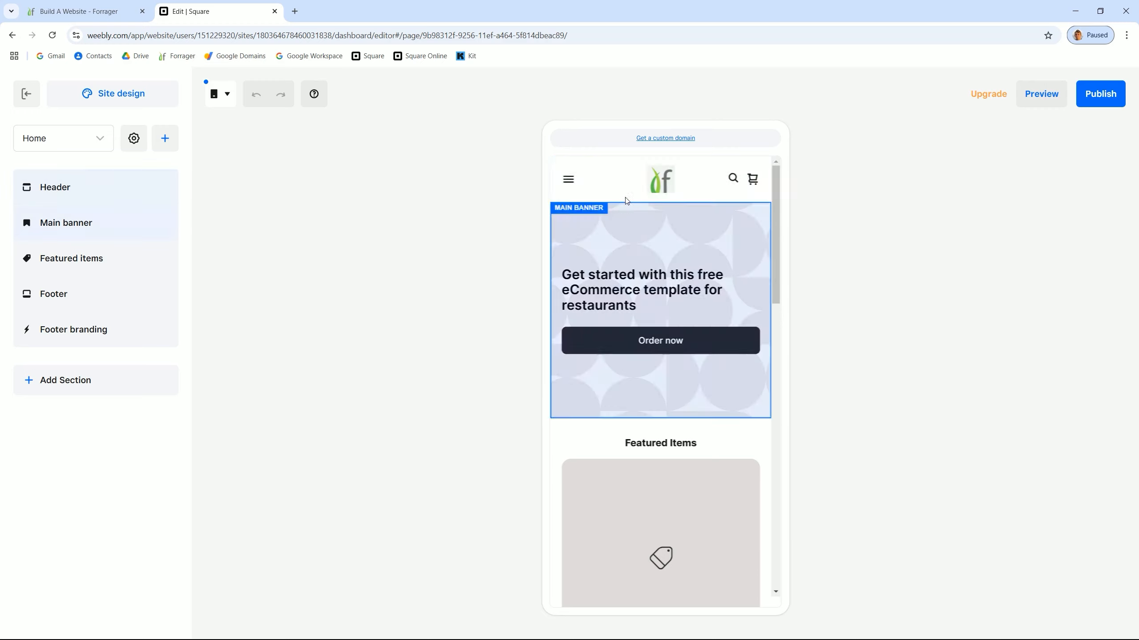
View the home page in the desktop layout and return to the mobile view
{"action": "left_click", "coordinate": [226, 99]}
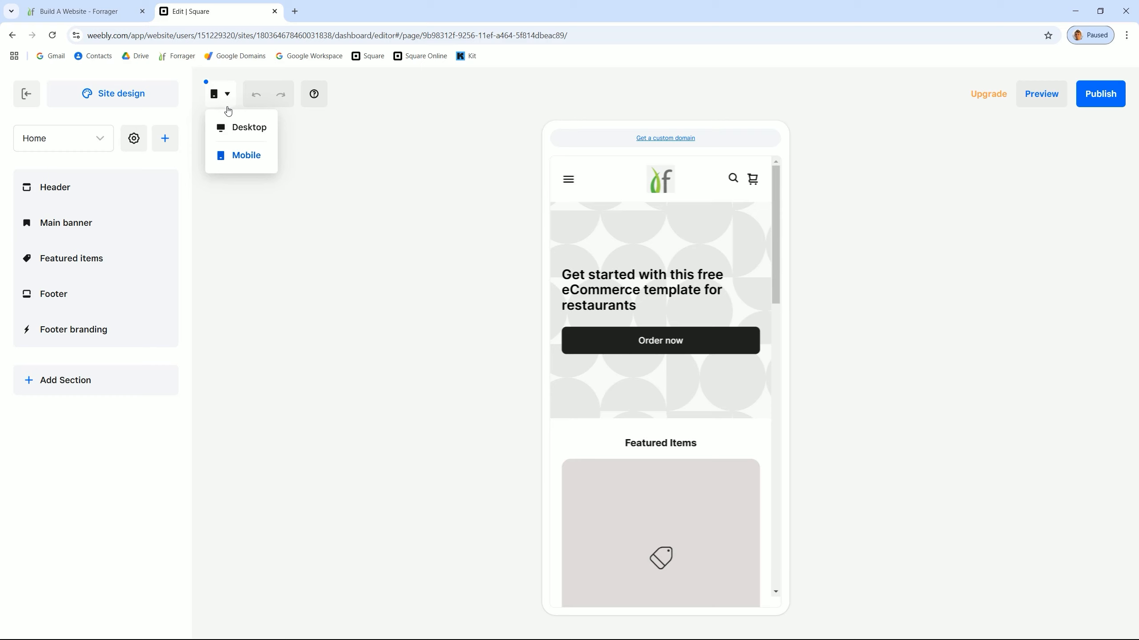
{"action": "left_click", "coordinate": [244, 135]}
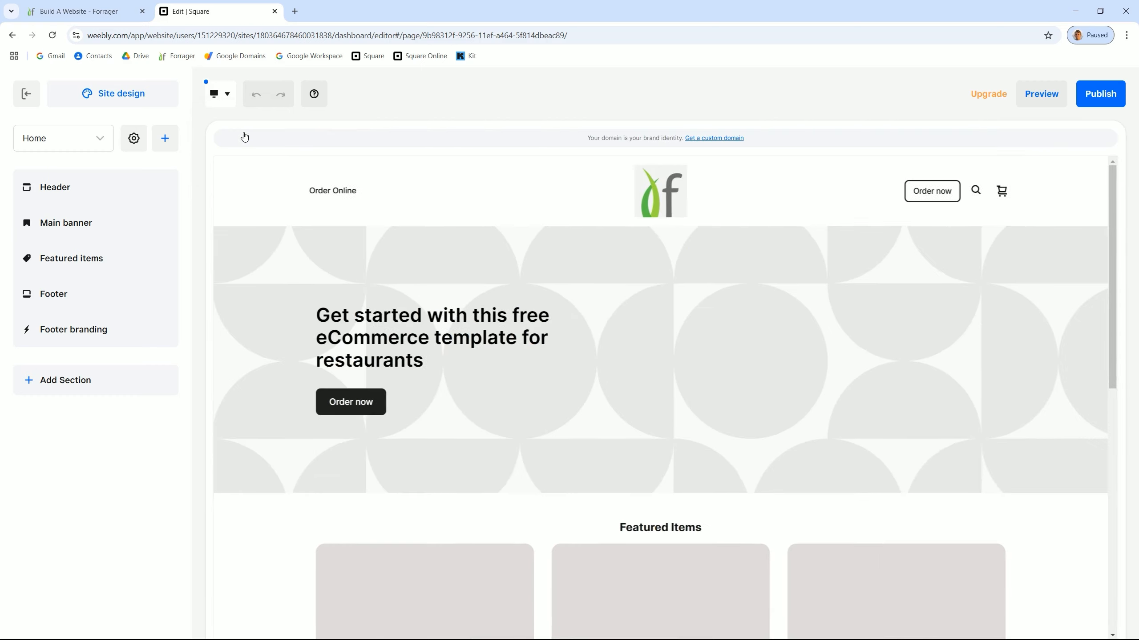
{"action": "left_click", "coordinate": [220, 94]}
{"action": "left_click", "coordinate": [230, 156]}
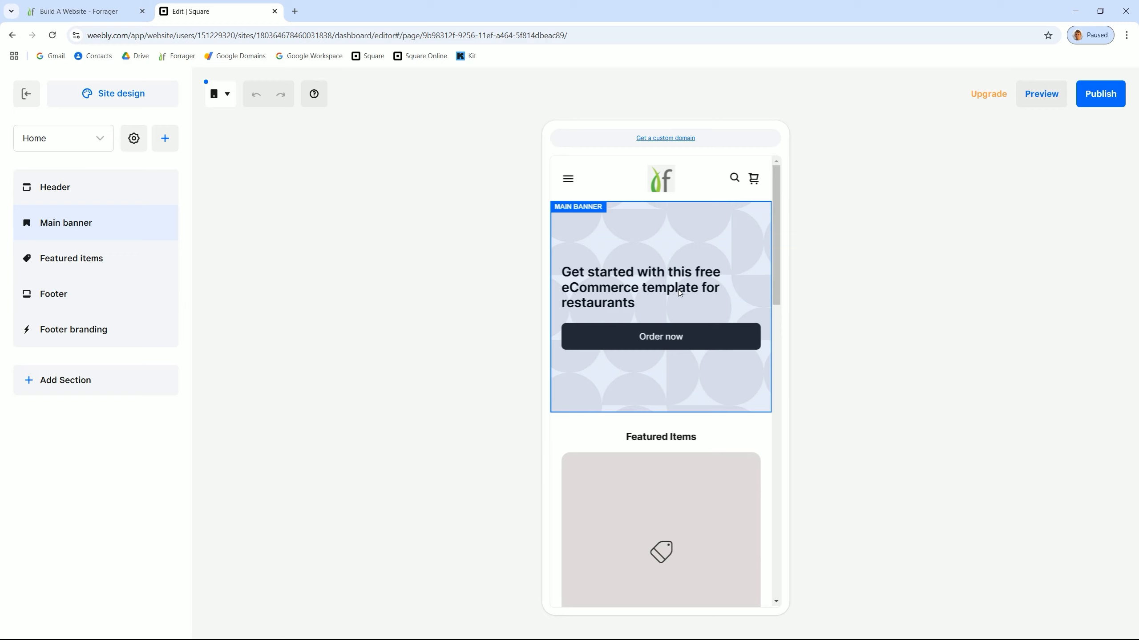
Give the main banner the centered layout with a separate image above the headline, and set its background media to None
{"action": "left_click", "coordinate": [614, 272]}
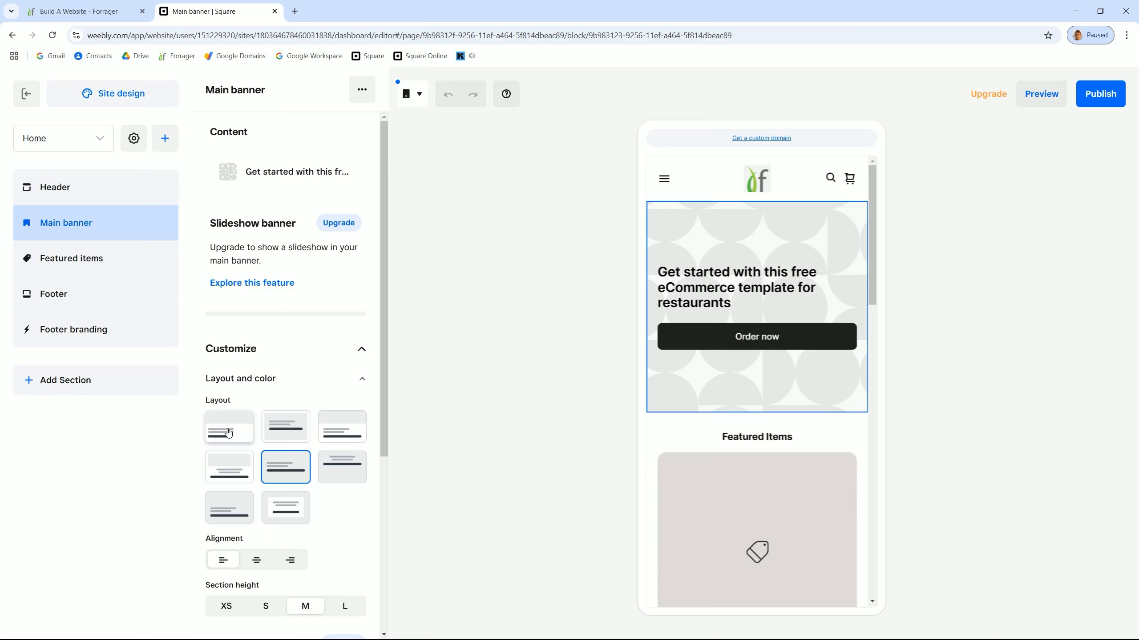
{"action": "left_click", "coordinate": [232, 474]}
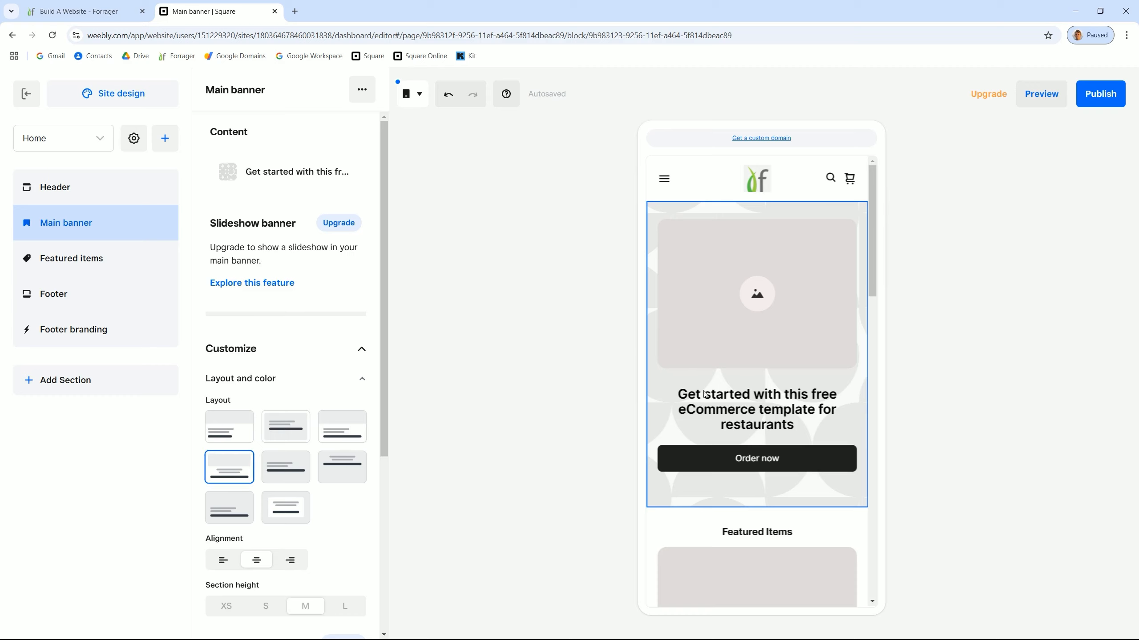
{"action": "left_click", "coordinate": [759, 300]}
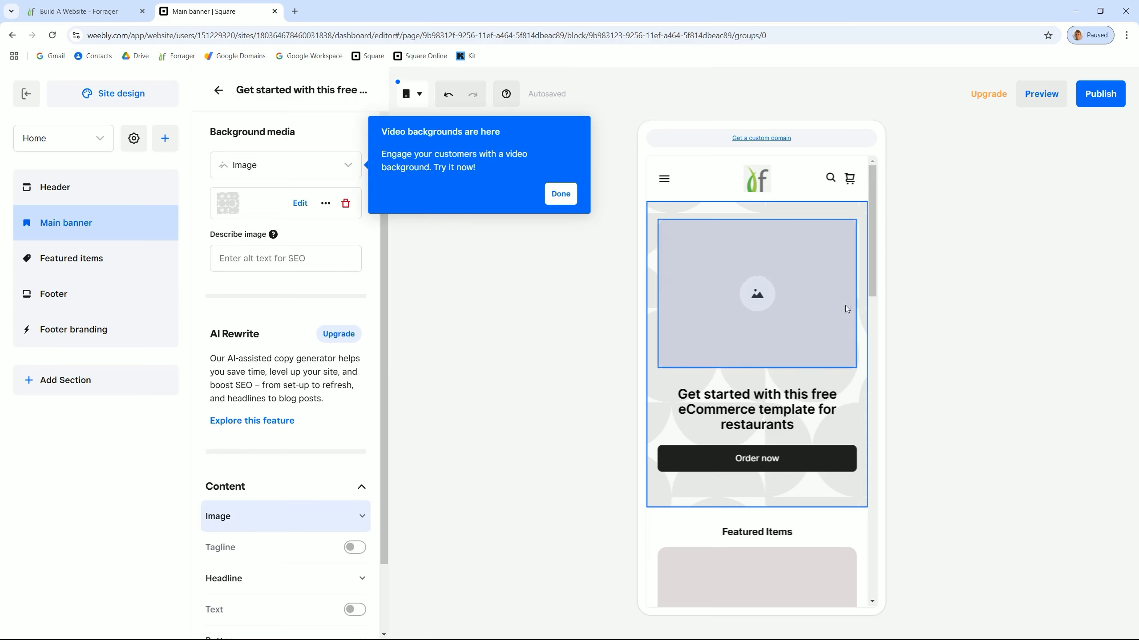
{"action": "left_click", "coordinate": [756, 294]}
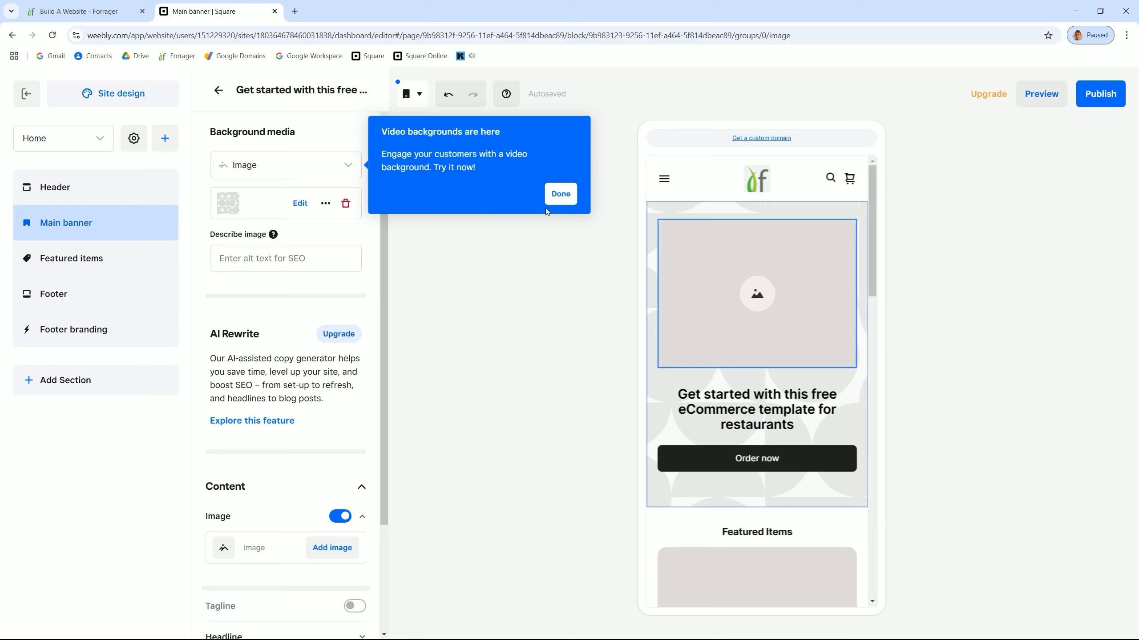
{"action": "left_click", "coordinate": [561, 195]}
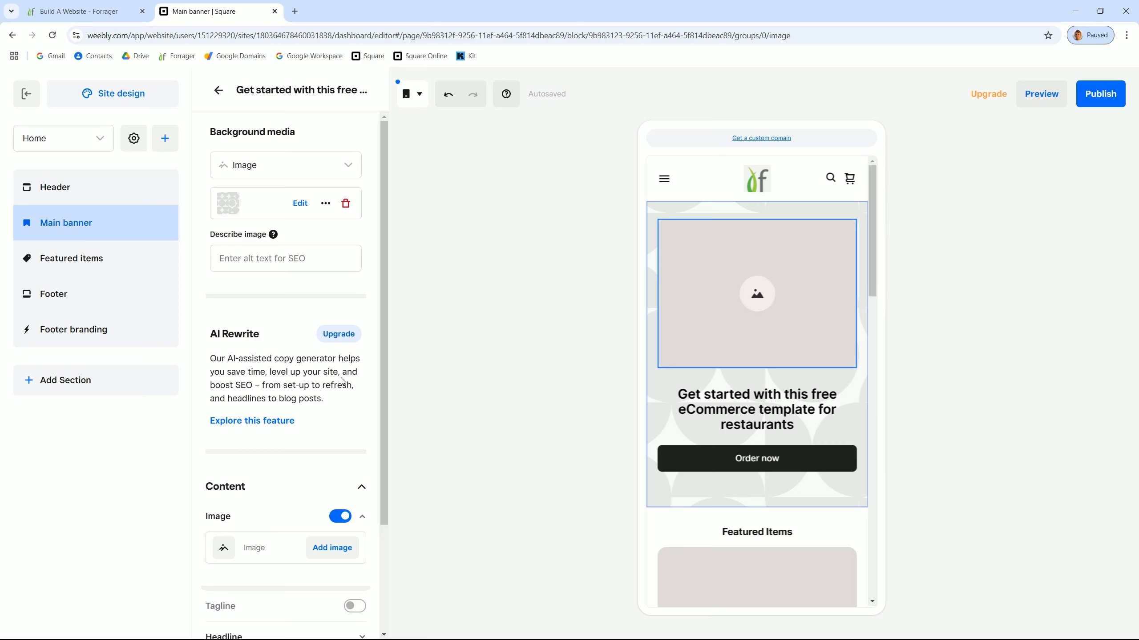
{"action": "left_click", "coordinate": [322, 167]}
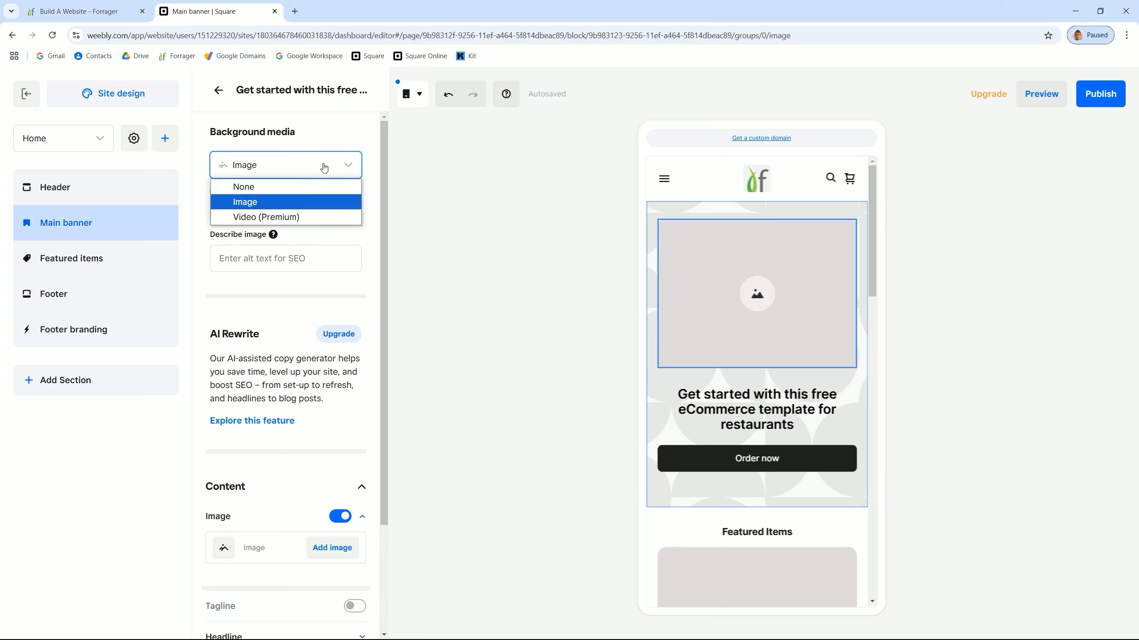
{"action": "left_click", "coordinate": [296, 192]}
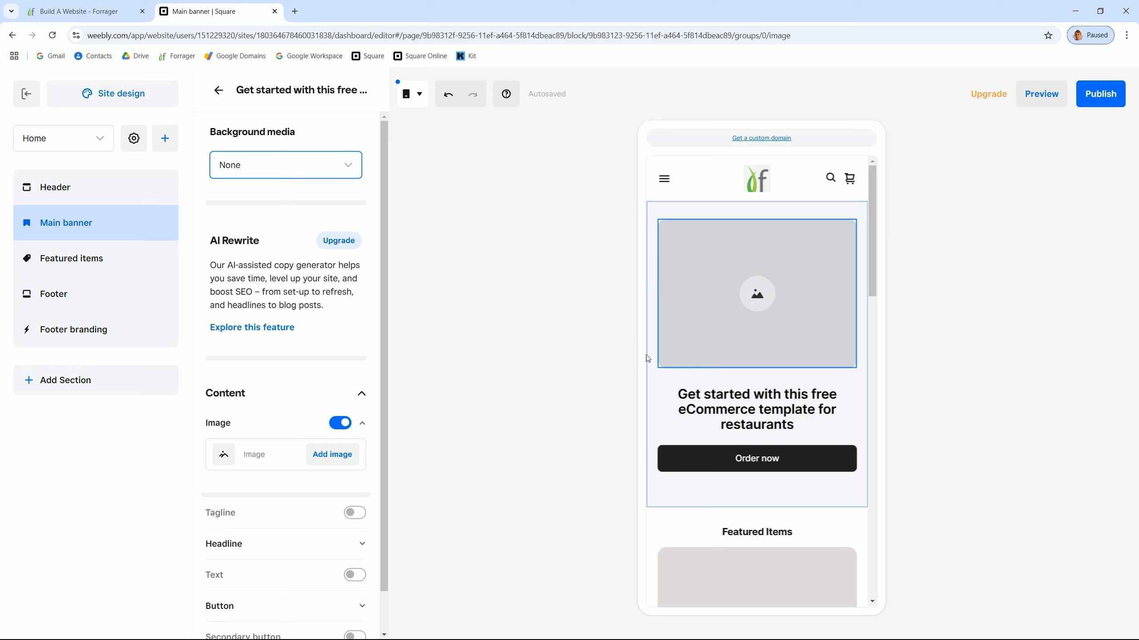
Upload PXL_20221213_093103802.PORTRAIT.jpg from the Build A Website folder as the main banner's image
{"action": "left_click", "coordinate": [337, 457]}
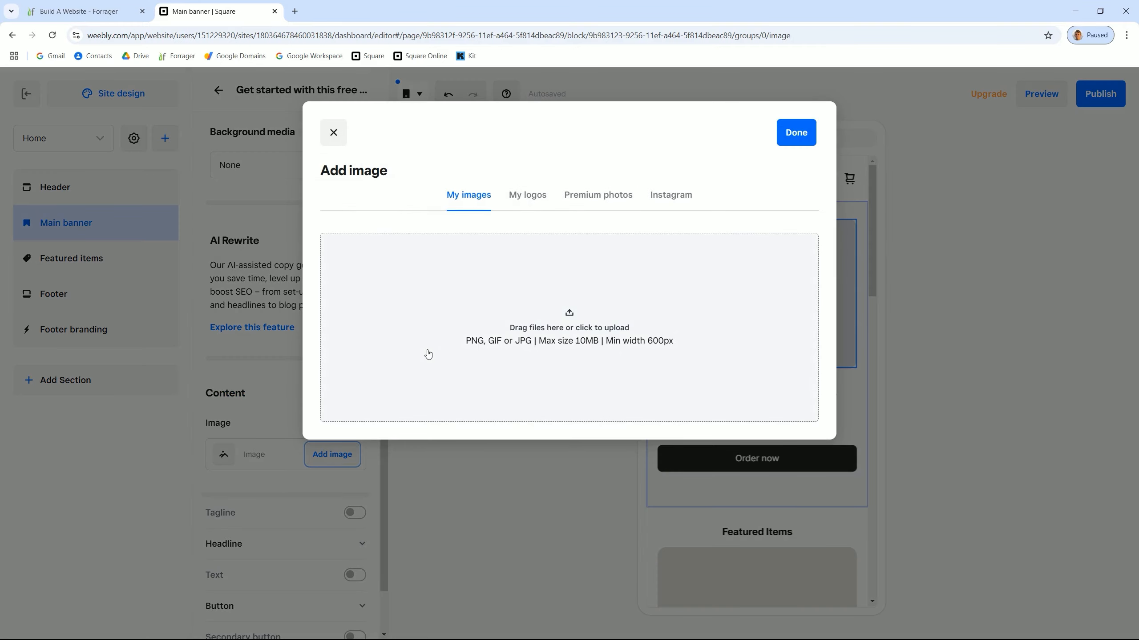
{"action": "left_click", "coordinate": [671, 196]}
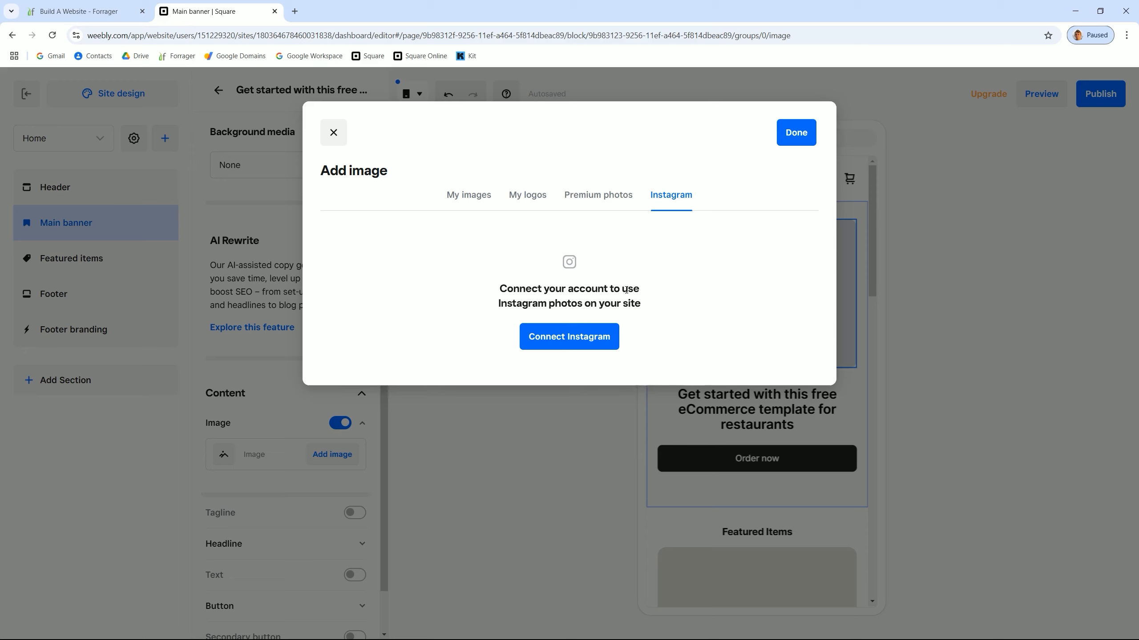
{"action": "left_click", "coordinate": [468, 197]}
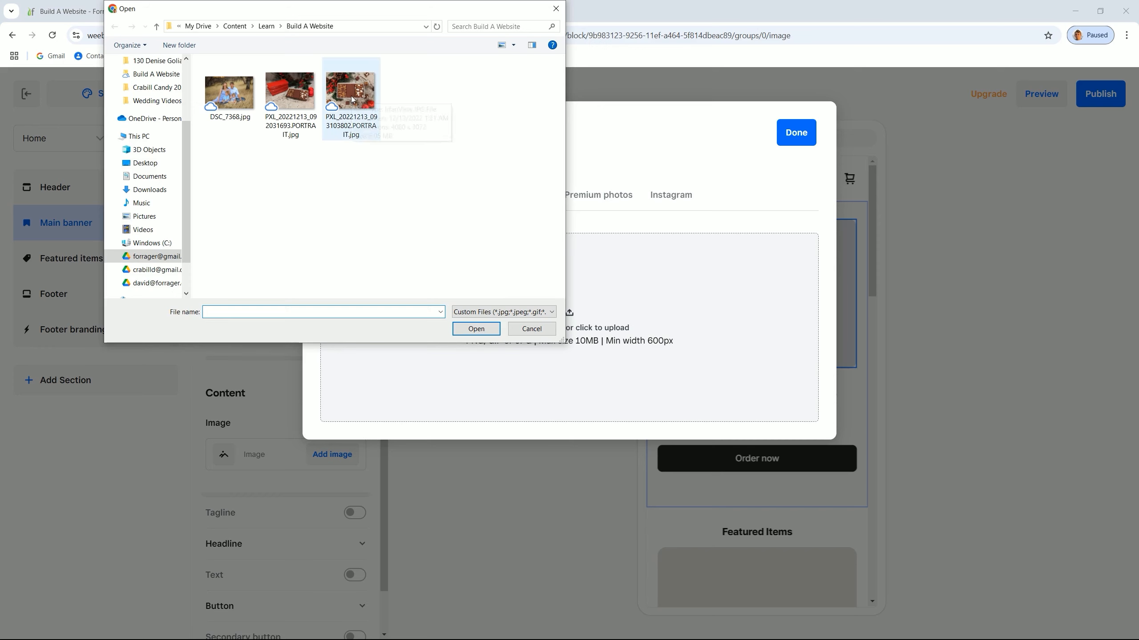
{"action": "double_click", "coordinate": [352, 100]}
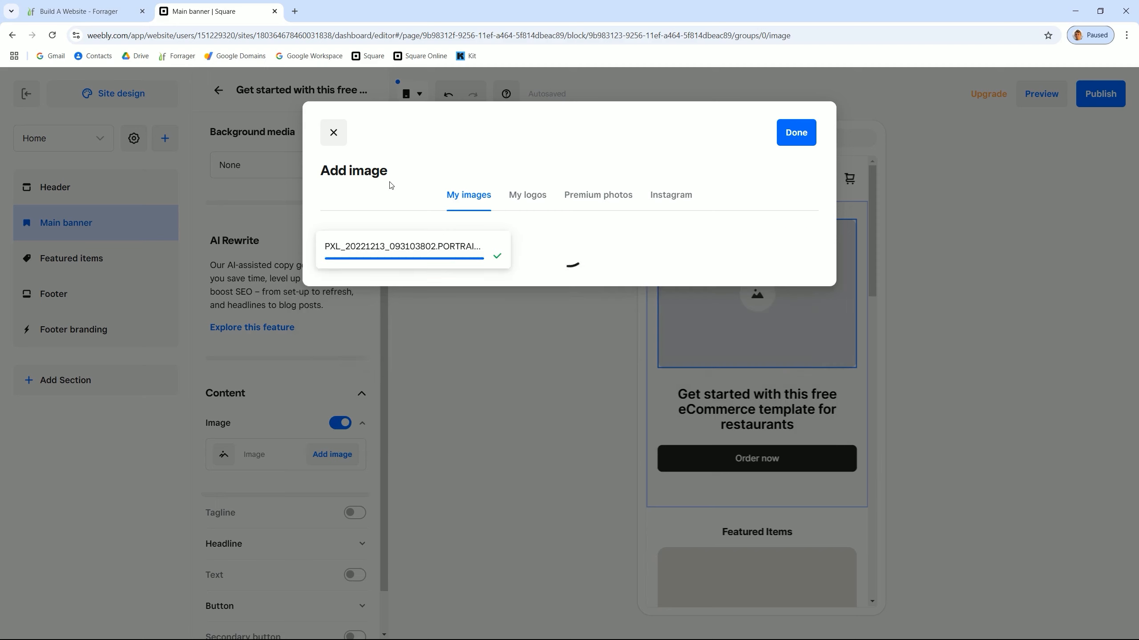
{"action": "left_click", "coordinate": [794, 131]}
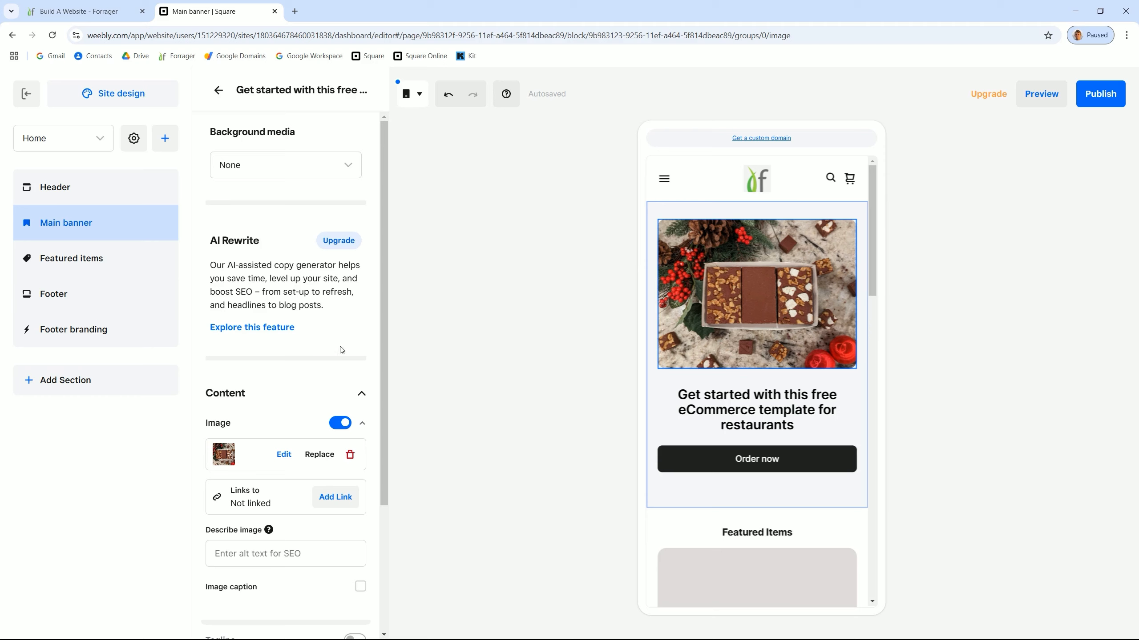
Replace the main banner's headline with "Delicious, creamy fudge that melts in your mouth" and return to the page's section list
{"action": "scroll", "coordinate": [329, 370], "scroll_direction": "down", "scroll_amount": 4}
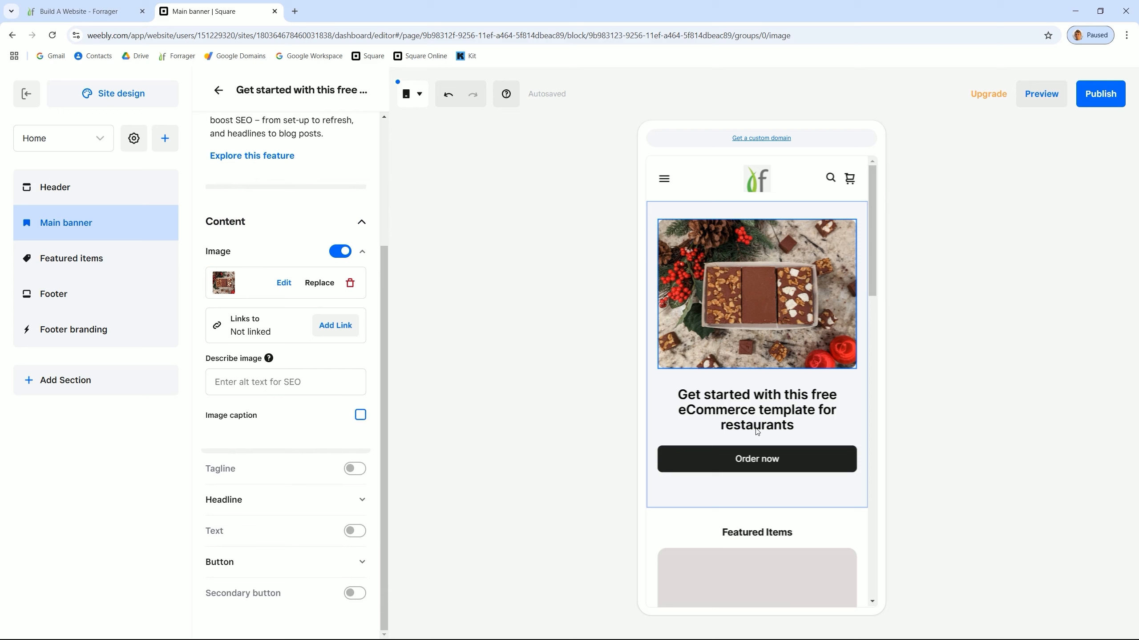
{"action": "left_click", "coordinate": [762, 410]}
{"action": "type", "text": "Delicious, C"}
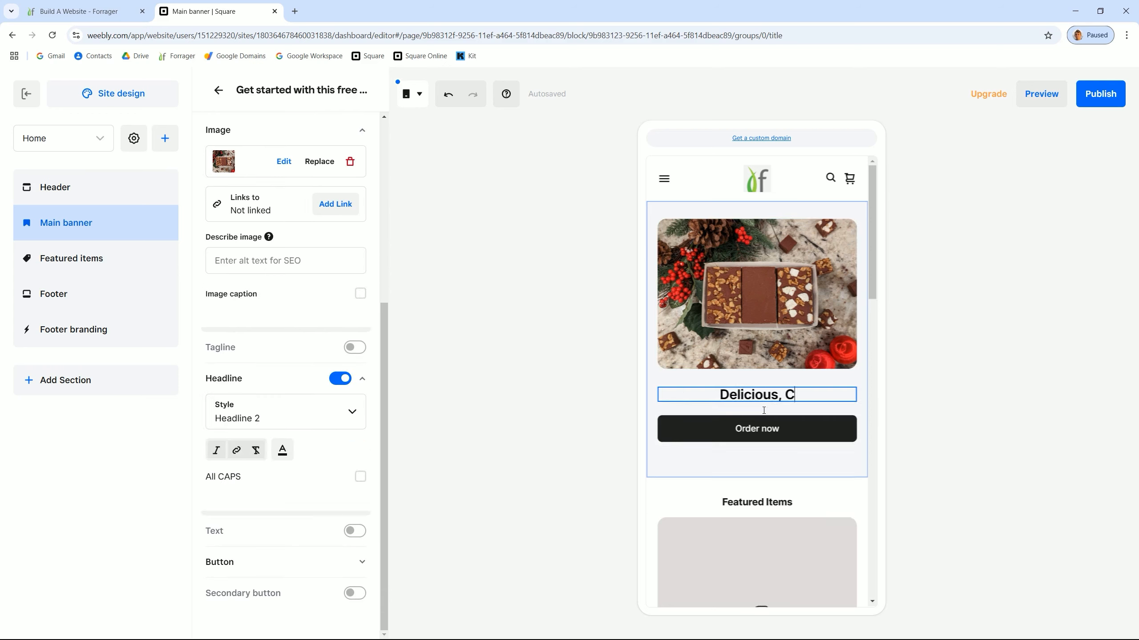
{"action": "key", "text": "BackSpace"}
{"action": "type", "text": "creamy fu"}
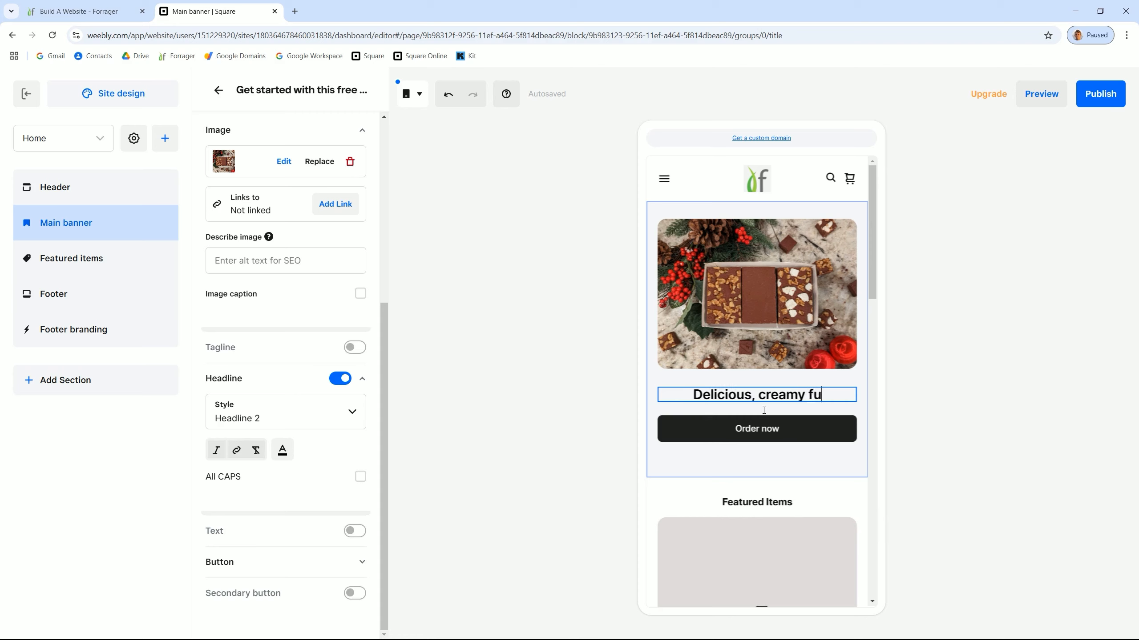
{"action": "type", "text": "dge that melts "}
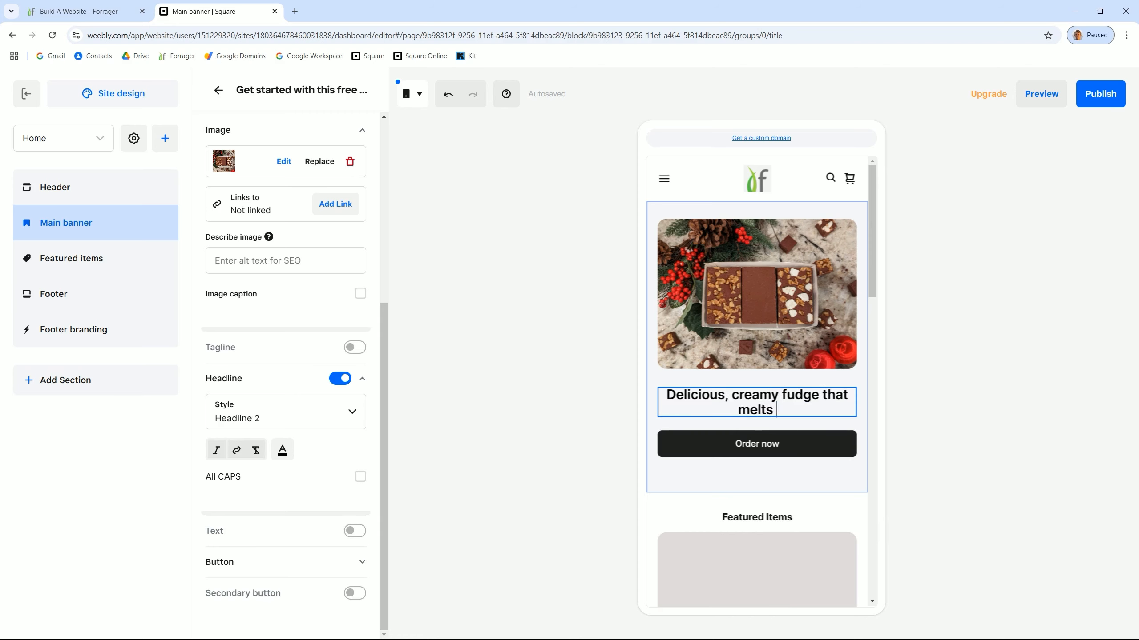
{"action": "type", "text": "in your mouth"}
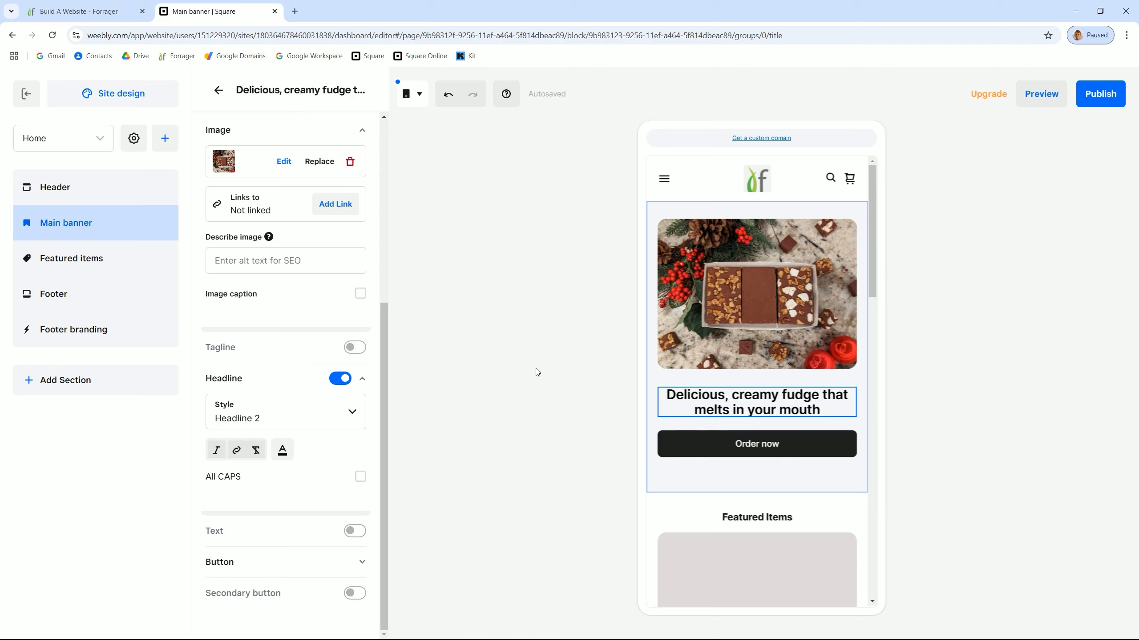
{"action": "left_click", "coordinate": [220, 92]}
{"action": "left_click", "coordinate": [220, 93]}
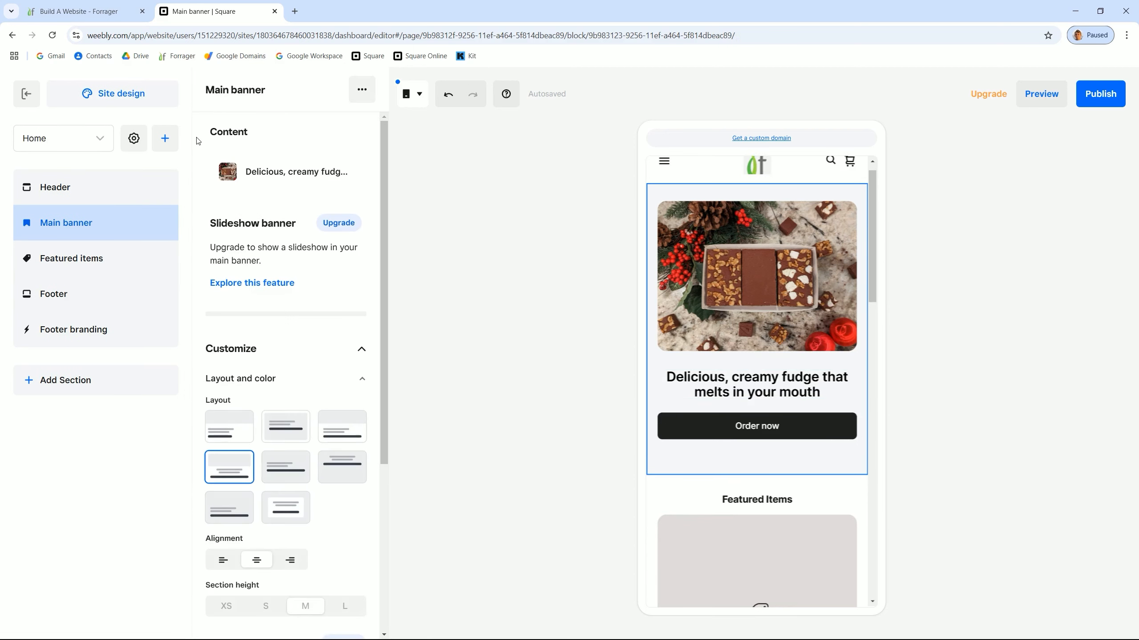
Delete the Order Online page from the site and return to the Home page's section list
{"action": "mouse_move", "coordinate": [89, 264]}
{"action": "left_click", "coordinate": [103, 143]}
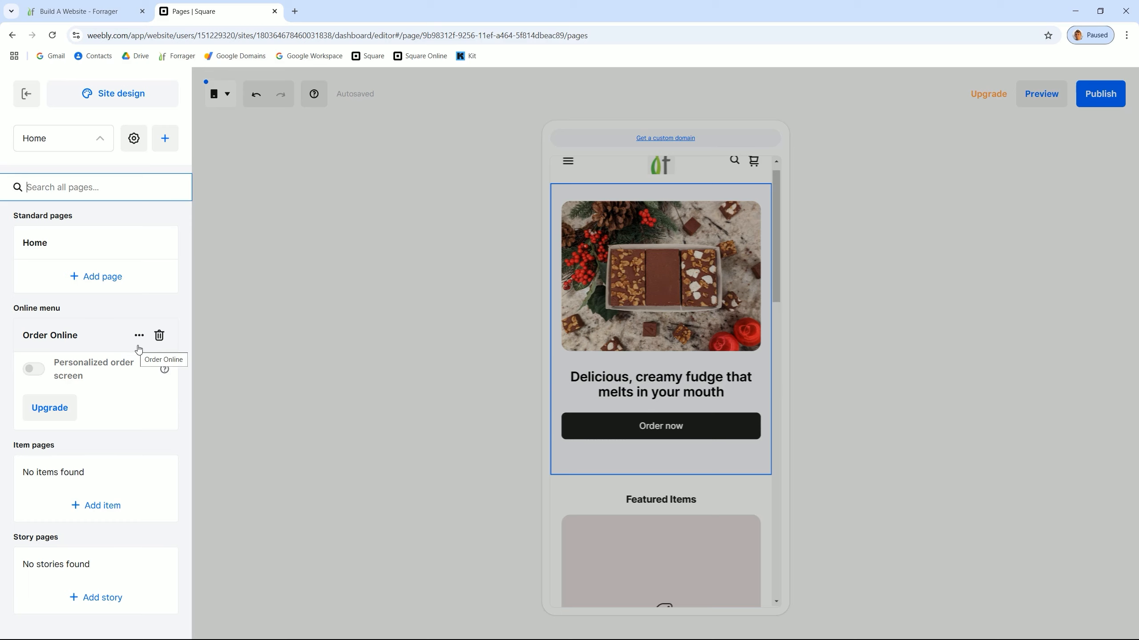
{"action": "left_click", "coordinate": [159, 336]}
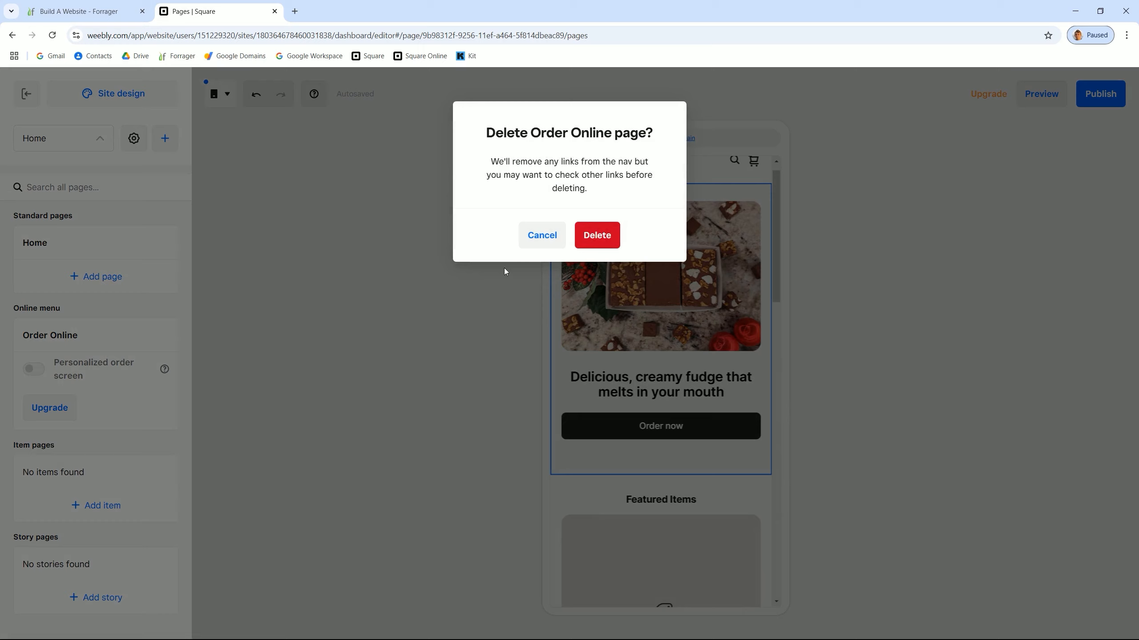
{"action": "left_click", "coordinate": [594, 237]}
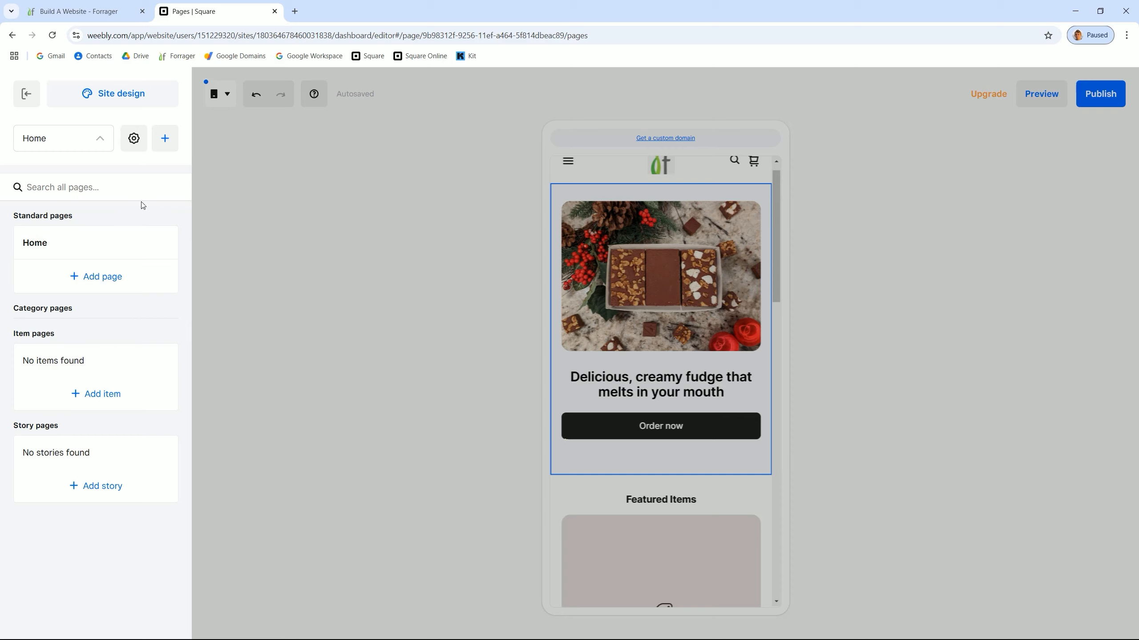
{"action": "left_click", "coordinate": [104, 142]}
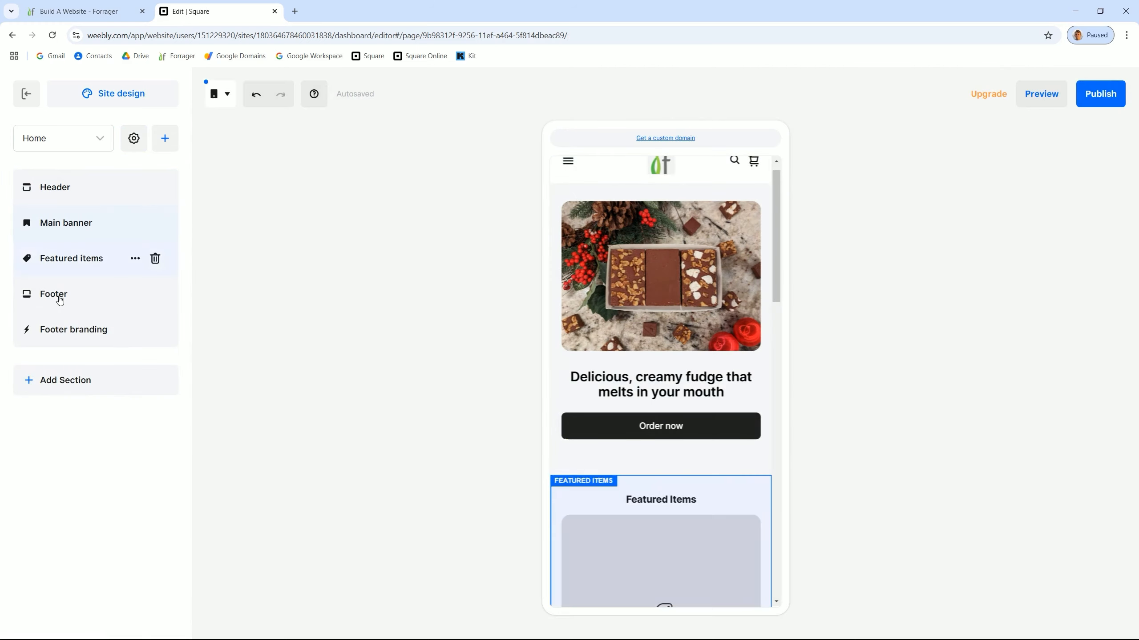
Delete the Featured items section from the Home page
{"action": "scroll", "coordinate": [681, 341], "scroll_direction": "down", "scroll_amount": 2}
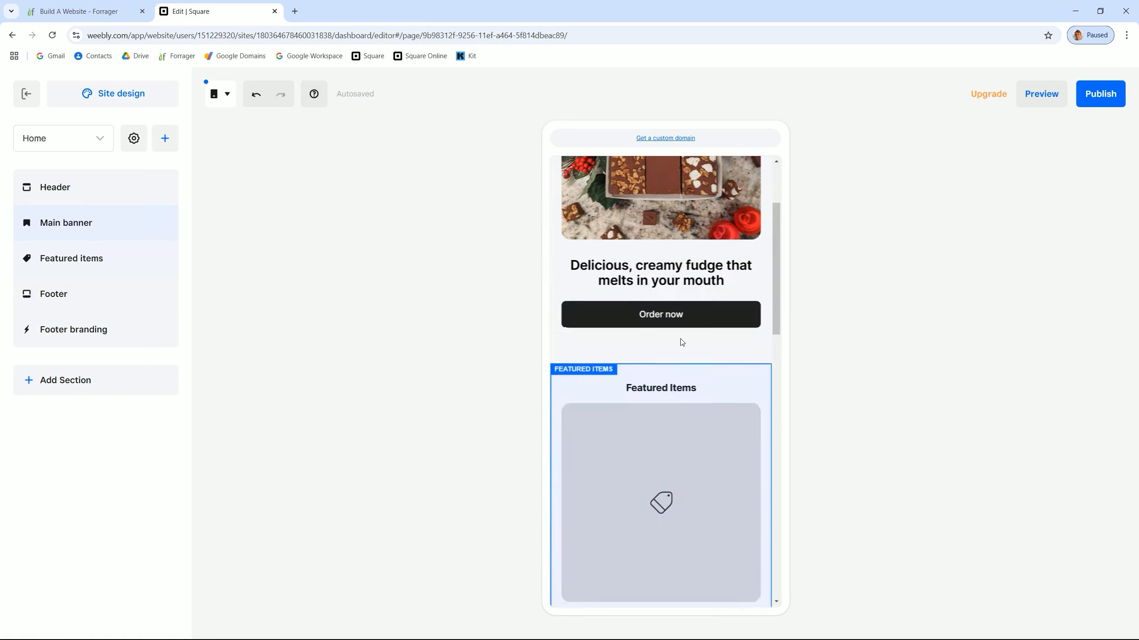
{"action": "left_click_drag", "start_coordinate": [774, 288], "coordinate": [757, 517]}
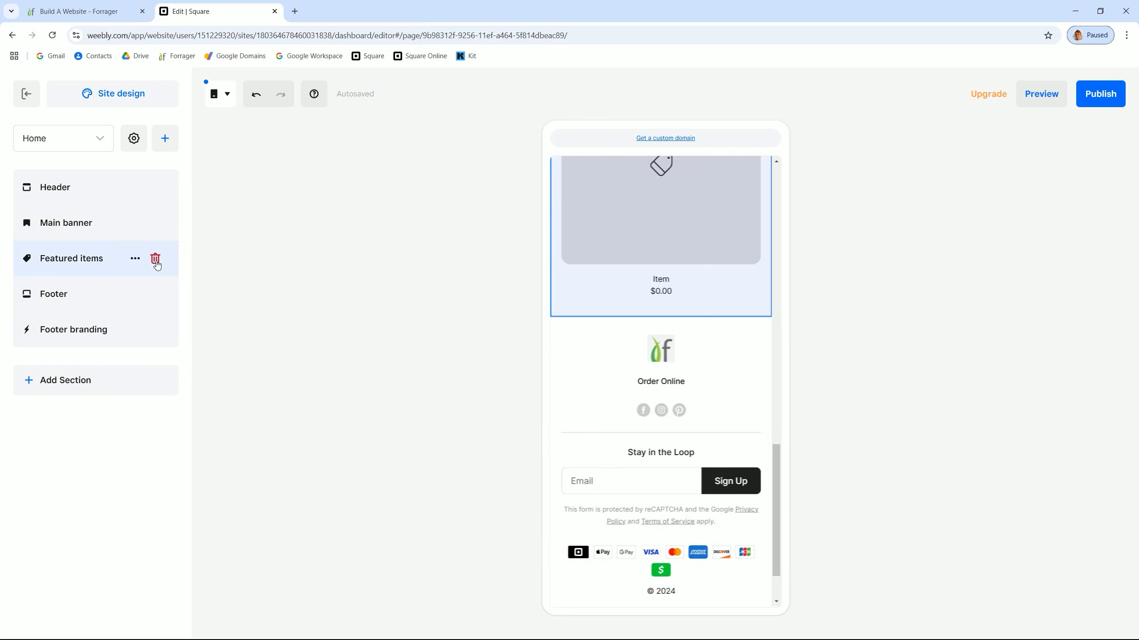
{"action": "left_click", "coordinate": [152, 258]}
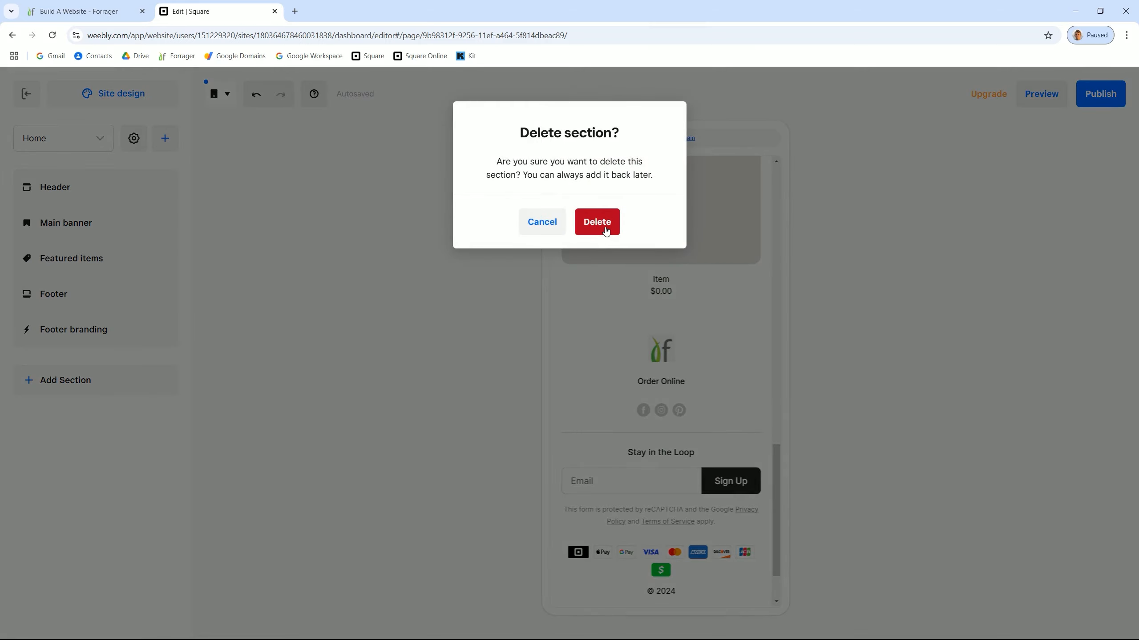
{"action": "left_click", "coordinate": [601, 224]}
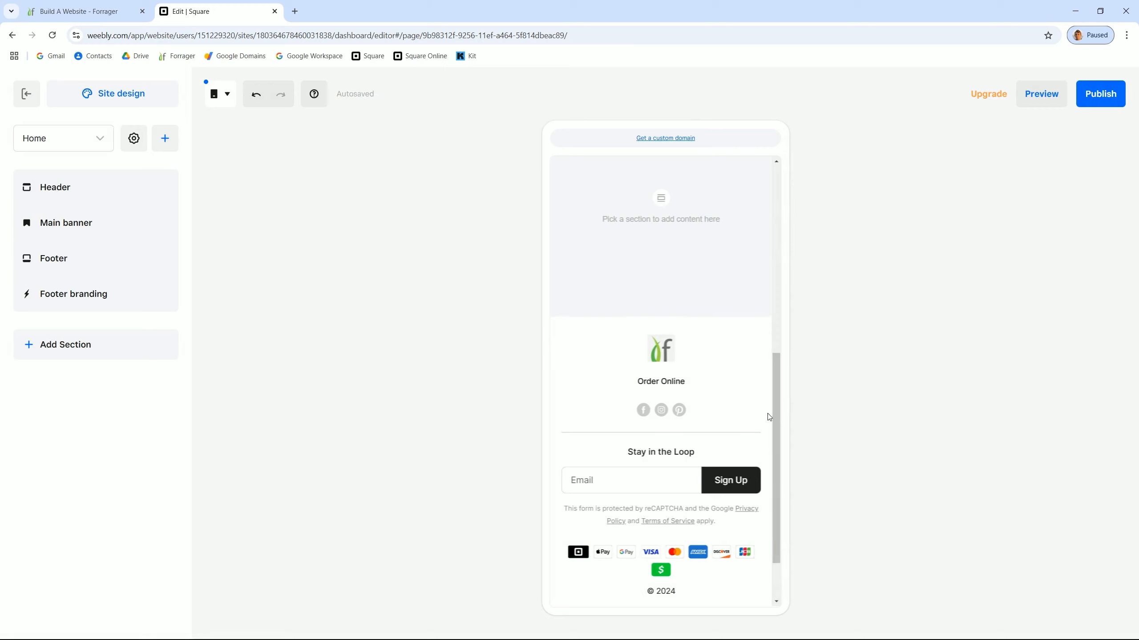
Turn off both the subscription form and the subscription title in the footer
{"action": "left_click_drag", "start_coordinate": [778, 381], "coordinate": [776, 428]}
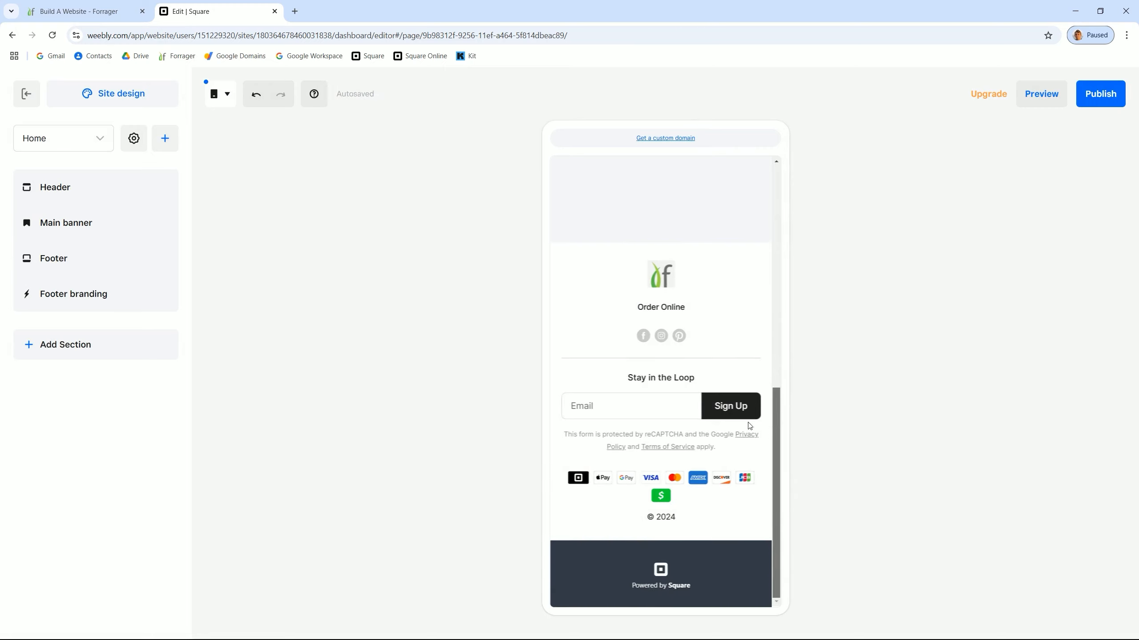
{"action": "left_click", "coordinate": [661, 335]}
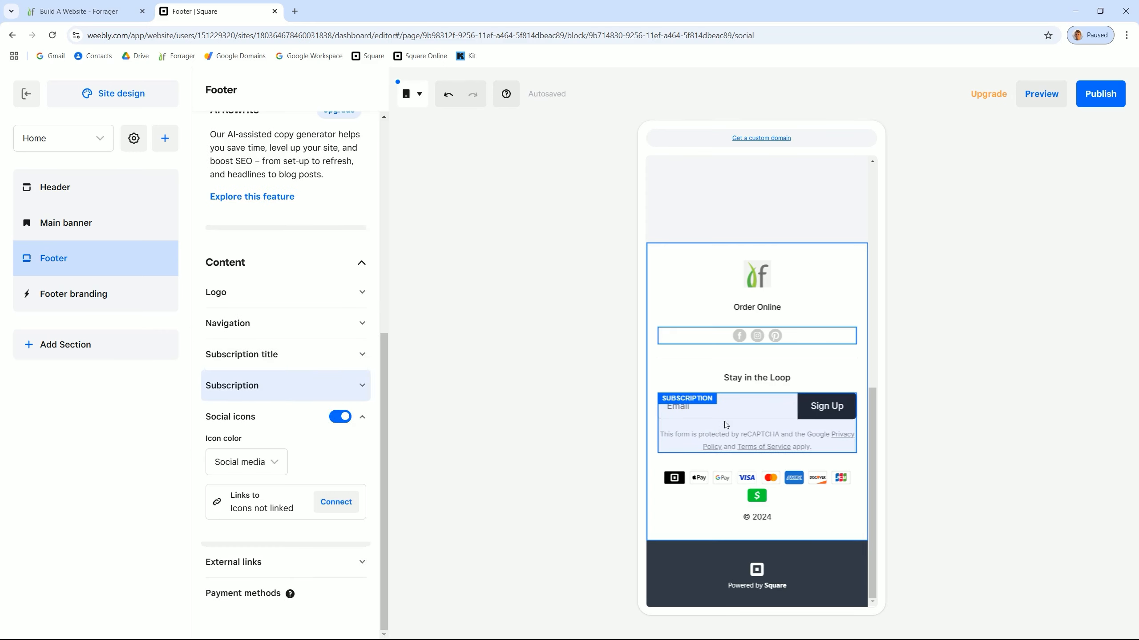
{"action": "left_click", "coordinate": [763, 413]}
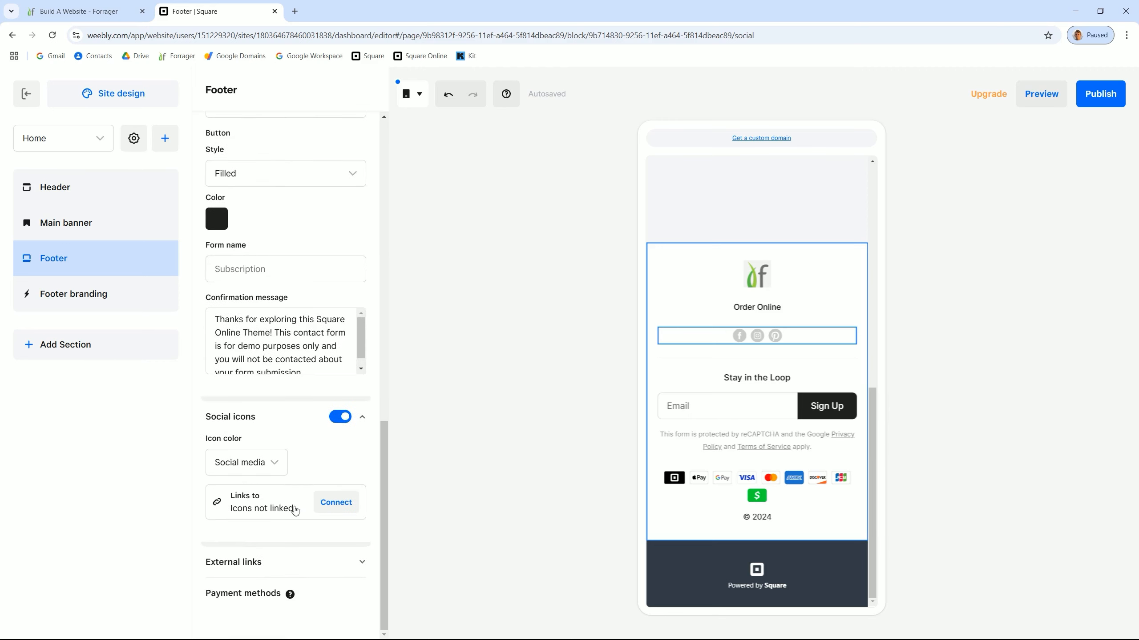
{"action": "mouse_move", "coordinate": [307, 572]}
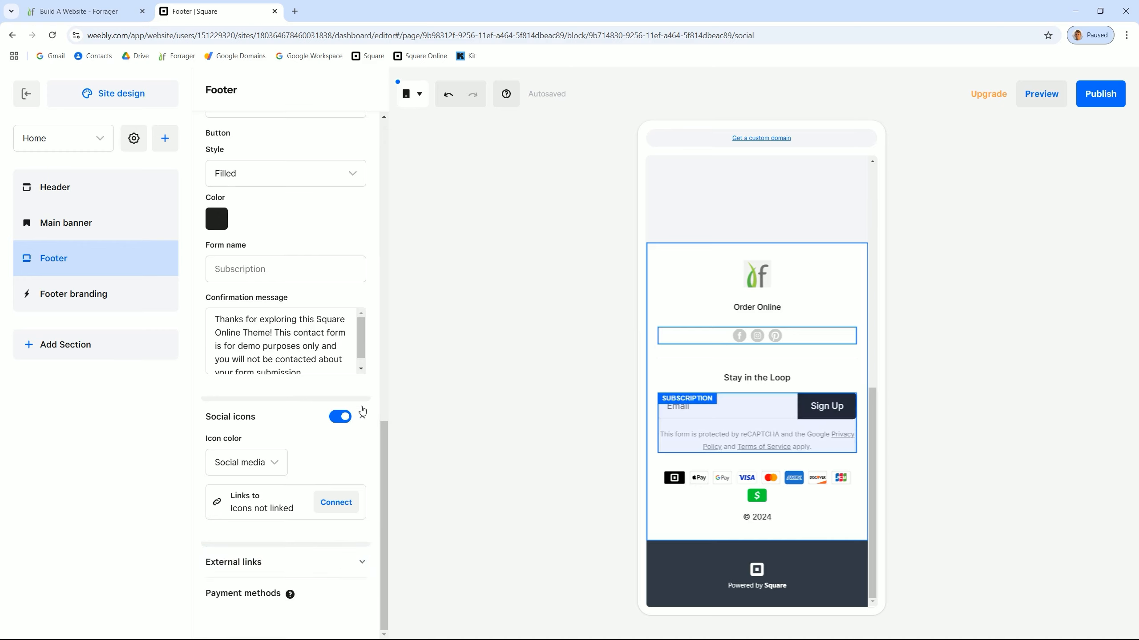
{"action": "scroll", "coordinate": [382, 303], "scroll_direction": "up", "scroll_amount": 8}
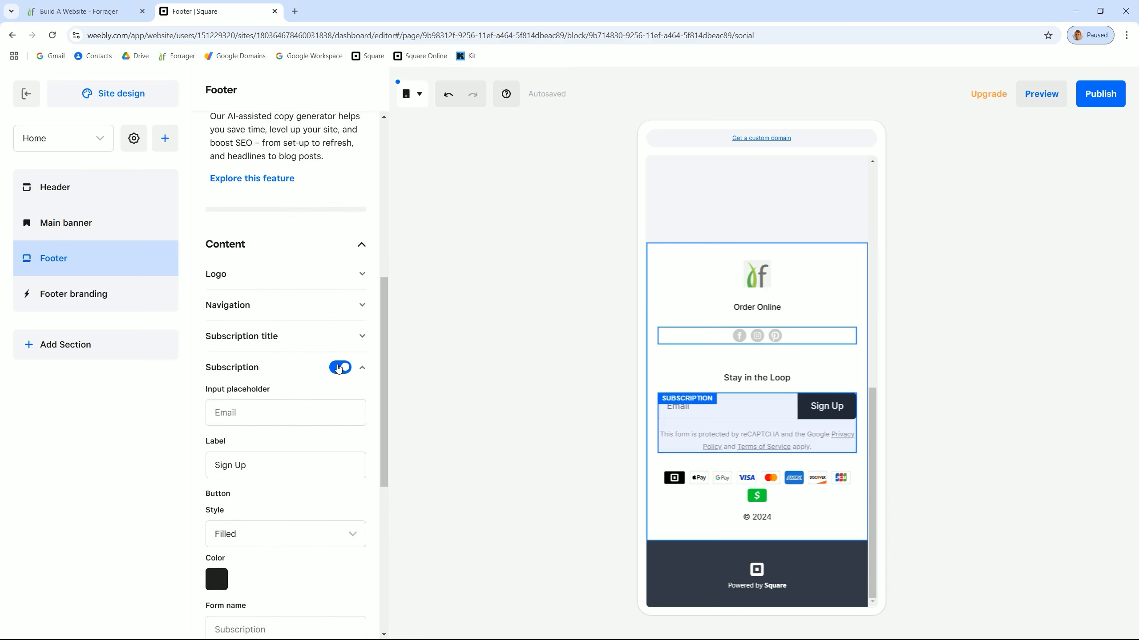
{"action": "left_click", "coordinate": [338, 369]}
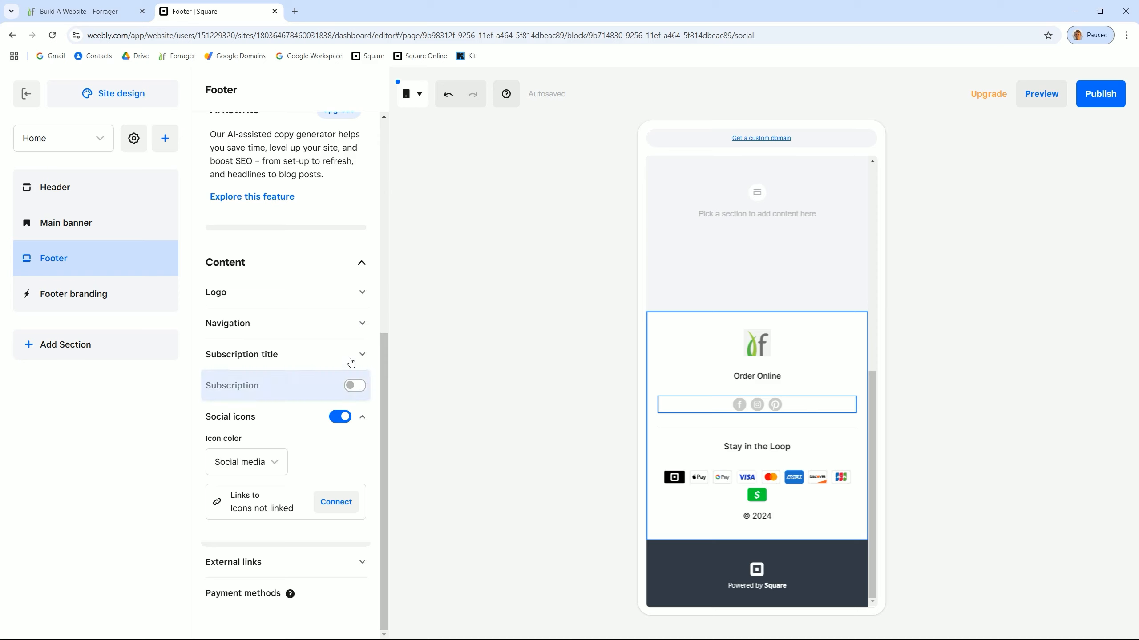
{"action": "left_click", "coordinate": [336, 356]}
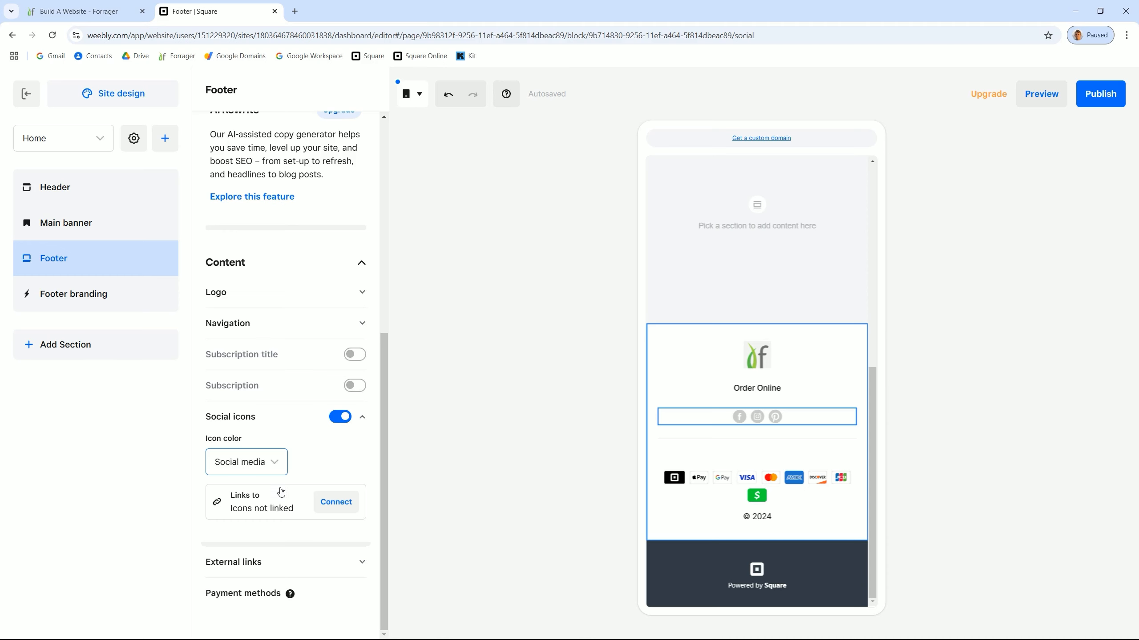
Connect the footer's social icons to Facebook and Instagram, entering the business's username for each
{"action": "left_click", "coordinate": [335, 503]}
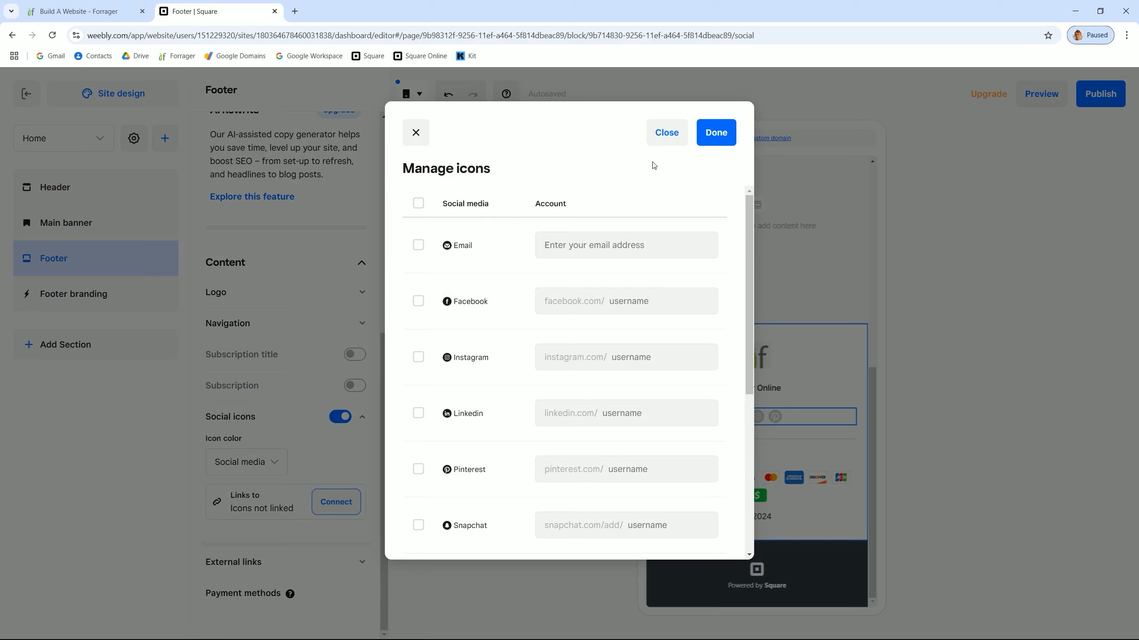
{"action": "left_click", "coordinate": [419, 302]}
{"action": "left_click", "coordinate": [418, 358]}
{"action": "left_click", "coordinate": [644, 302]}
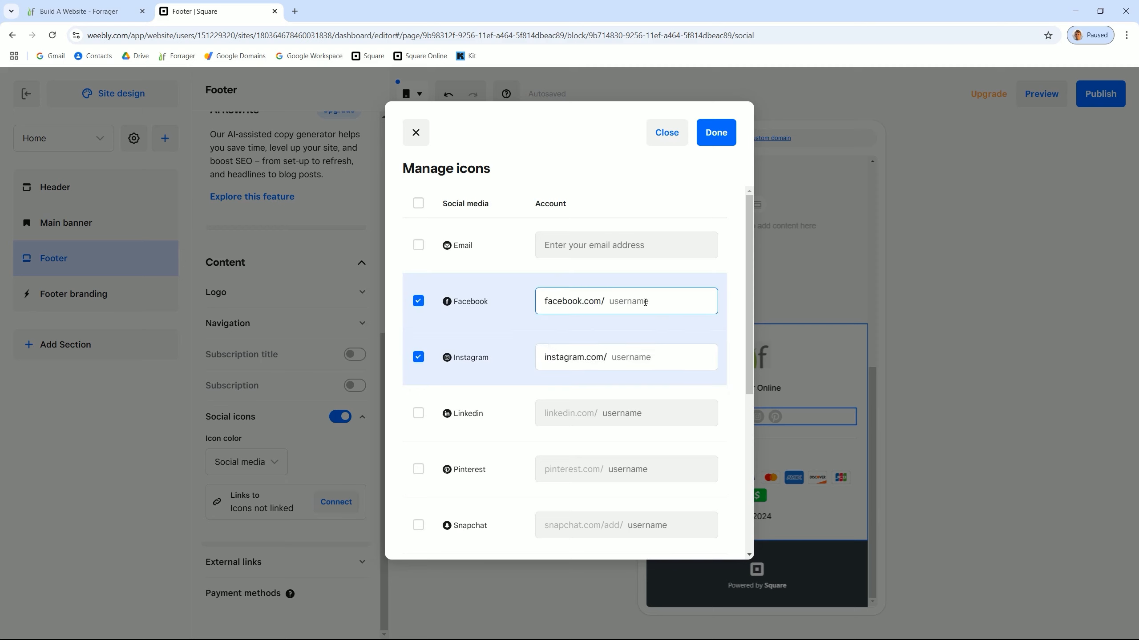
{"action": "type", "text": "crab"}
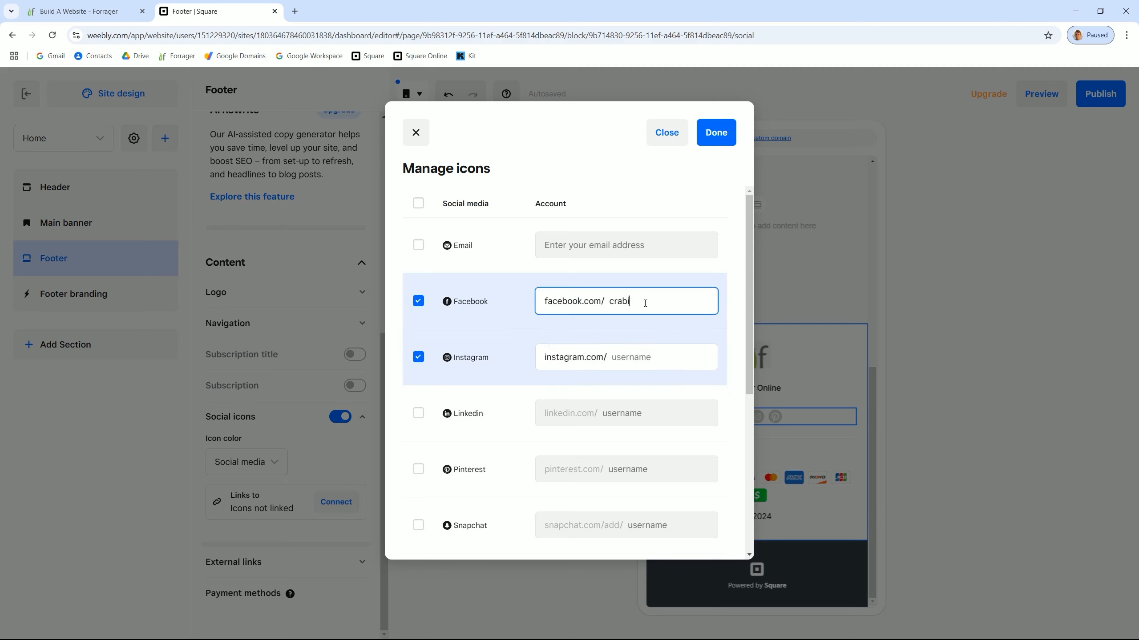
{"action": "type", "text": "illcandy"}
{"action": "left_click", "coordinate": [660, 354]}
{"action": "type", "text": "crab"}
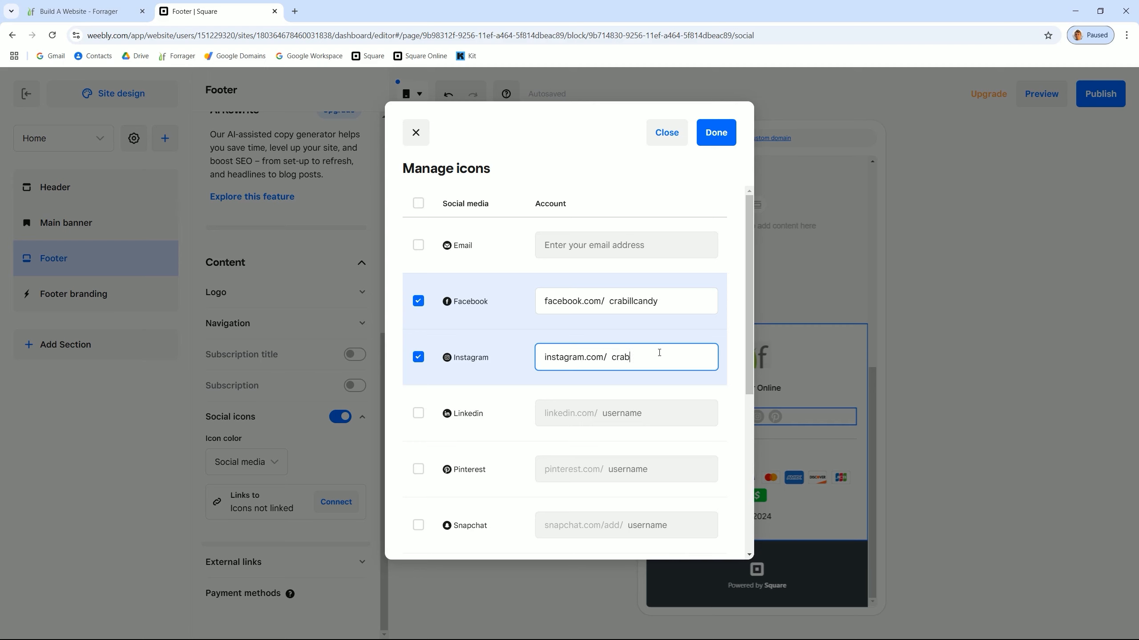
{"action": "type", "text": "illcandy"}
{"action": "left_click", "coordinate": [716, 132]}
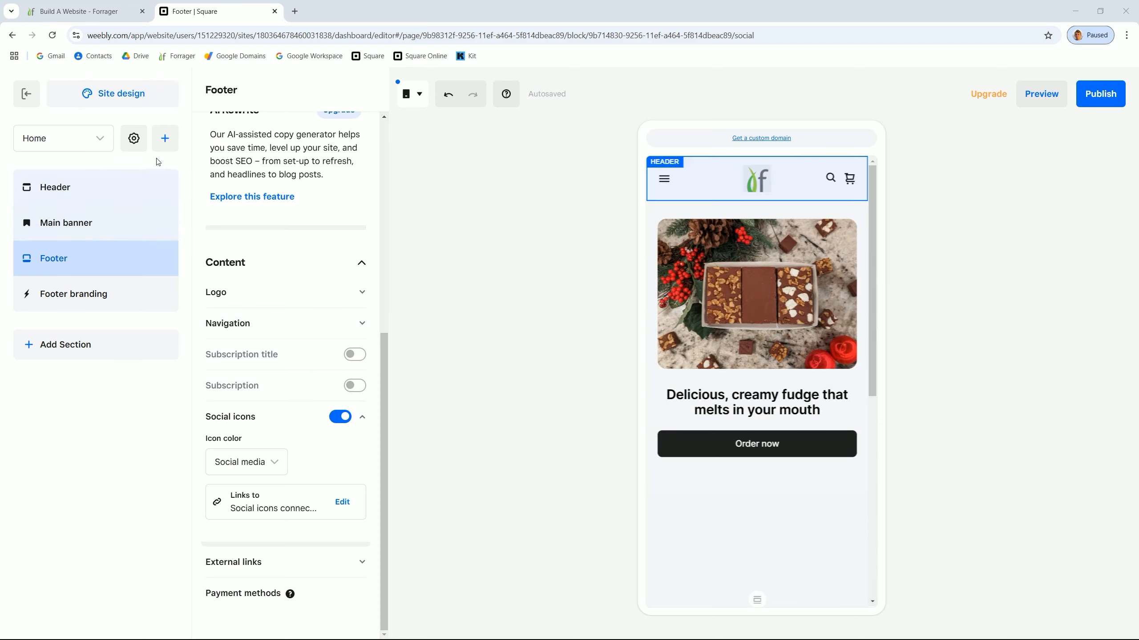
Add an About section to the Home page using the layout with an image above the text
{"action": "left_click", "coordinate": [165, 147]}
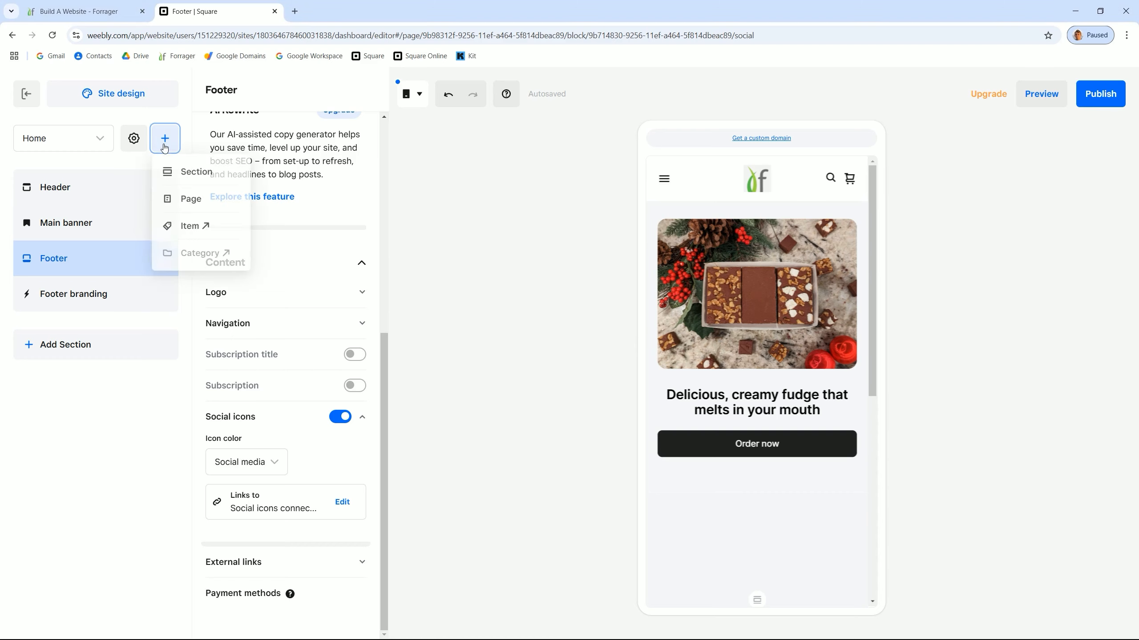
{"action": "left_click", "coordinate": [190, 172]}
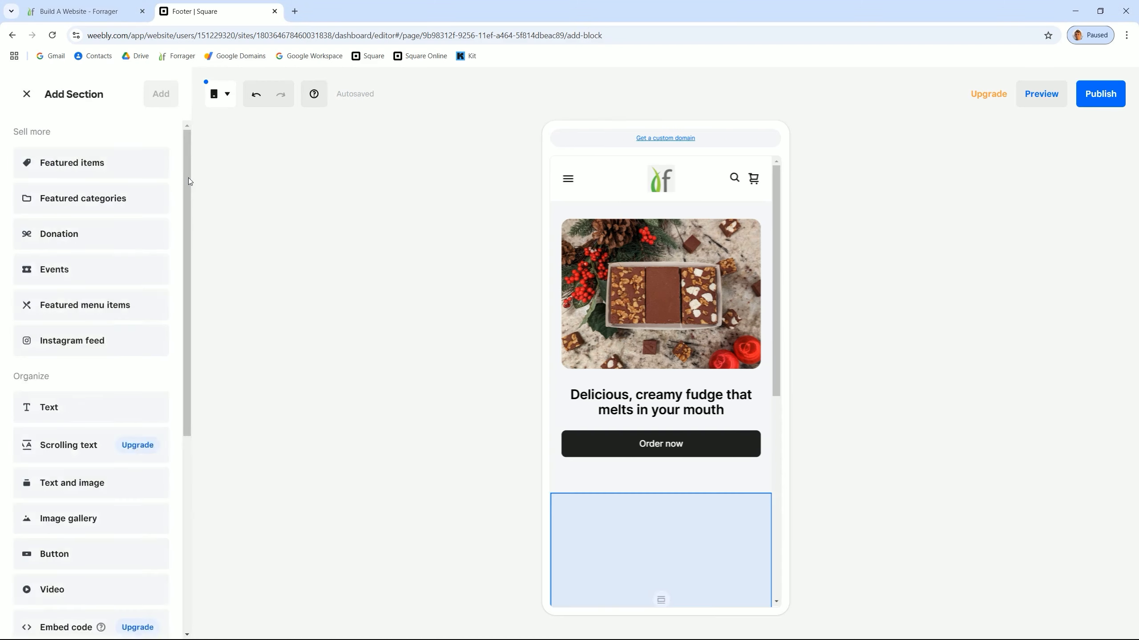
{"action": "scroll", "coordinate": [89, 348], "scroll_direction": "down", "scroll_amount": 2}
{"action": "scroll", "coordinate": [91, 339], "scroll_direction": "up", "scroll_amount": 2}
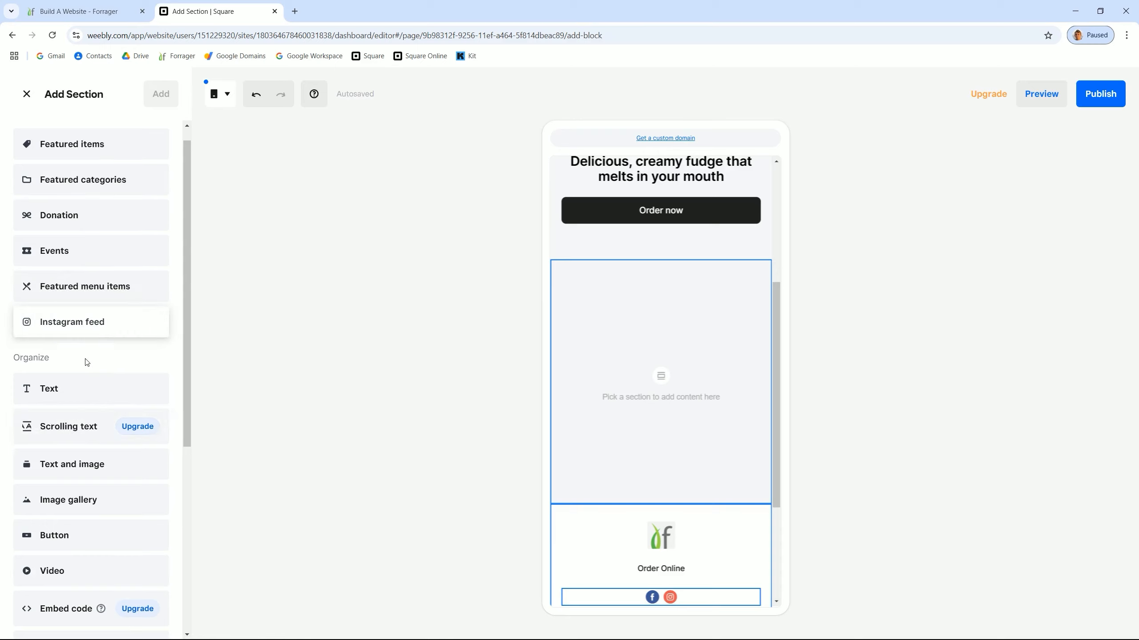
{"action": "scroll", "coordinate": [88, 354], "scroll_direction": "down", "scroll_amount": 4}
{"action": "scroll", "coordinate": [89, 359], "scroll_direction": "down", "scroll_amount": 2}
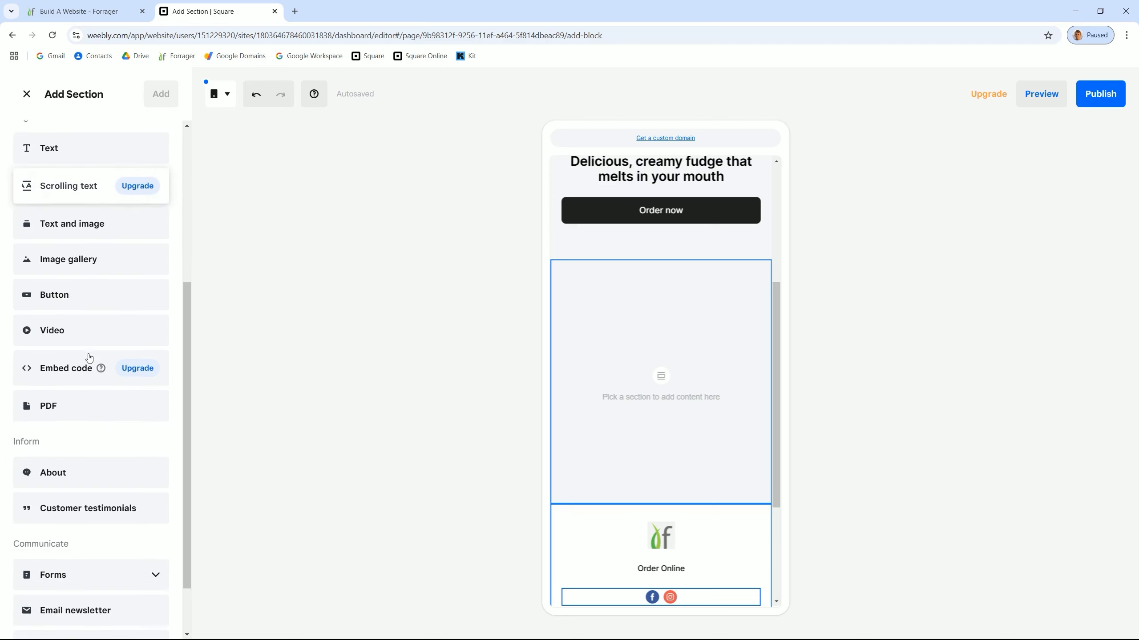
{"action": "left_click", "coordinate": [67, 439]}
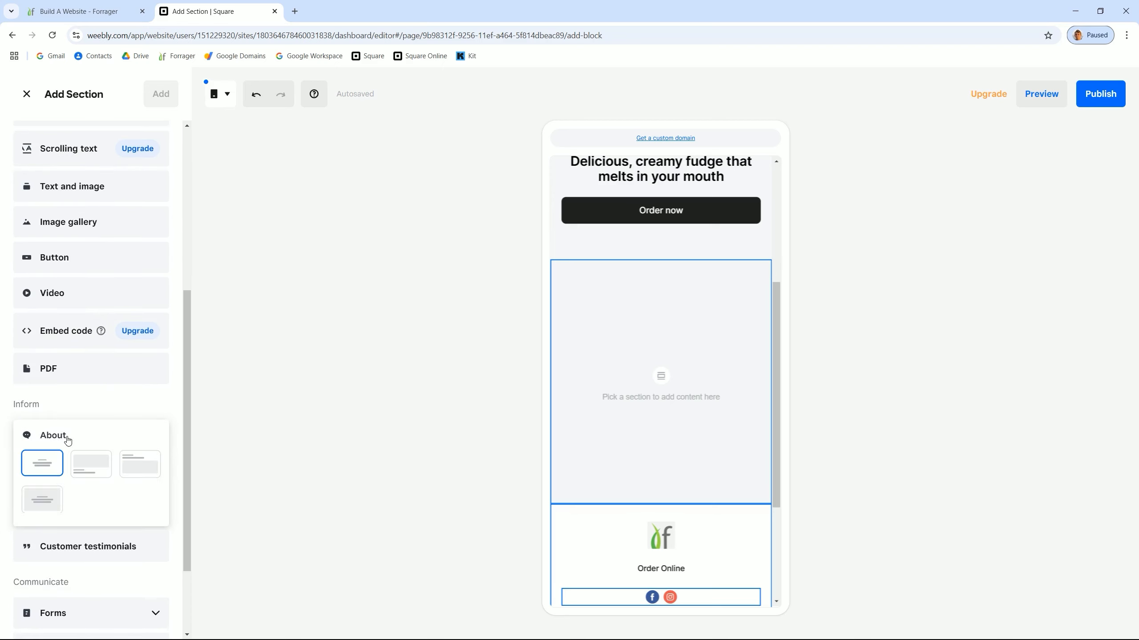
{"action": "double_click", "coordinate": [87, 475]}
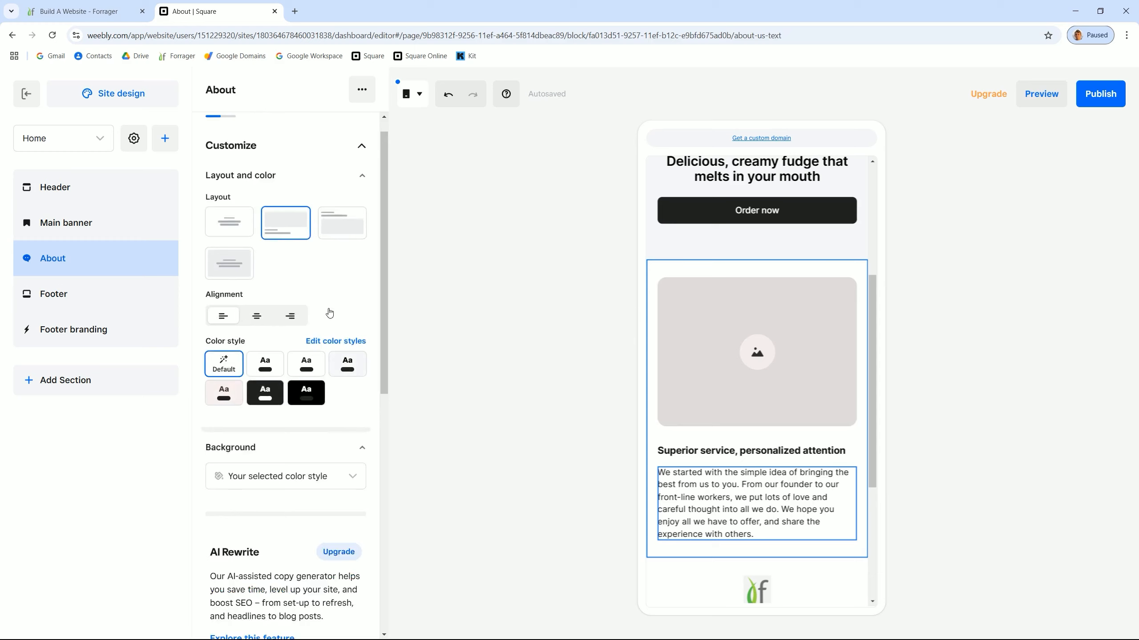
Upload DSC_7368.jpg as the About section's image
{"action": "left_click", "coordinate": [332, 290]}
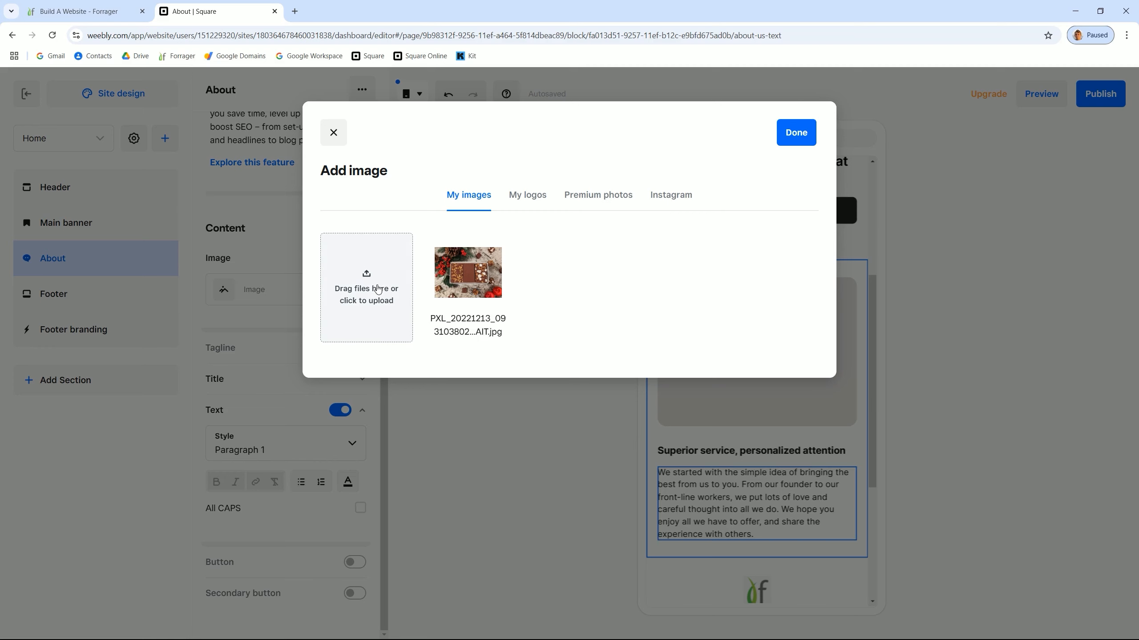
{"action": "left_click", "coordinate": [366, 297]}
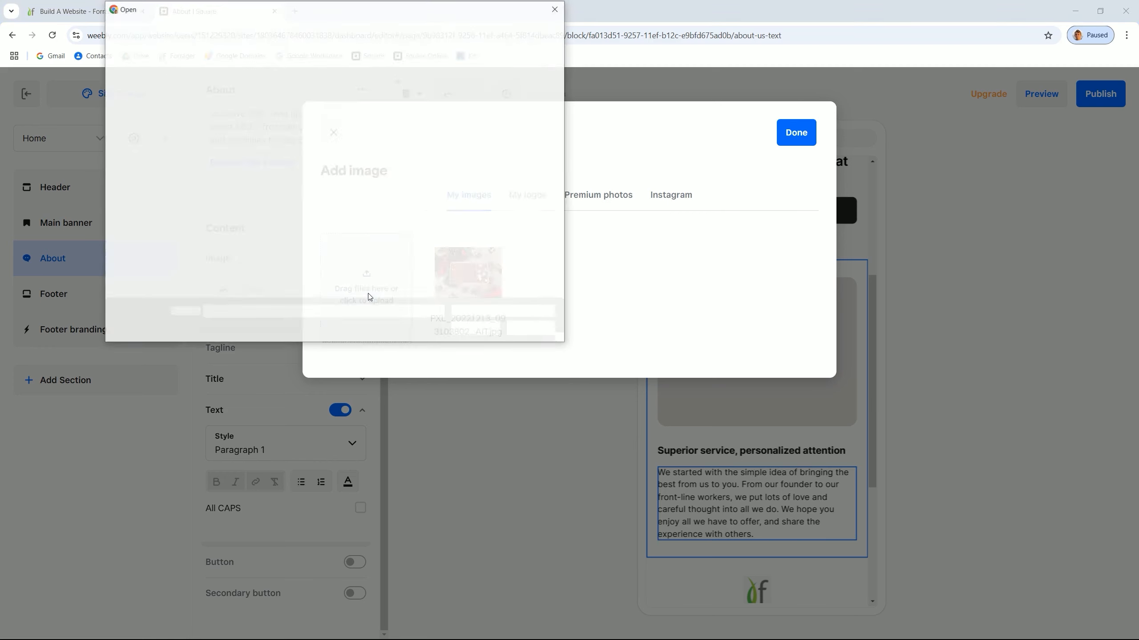
{"action": "double_click", "coordinate": [225, 89]}
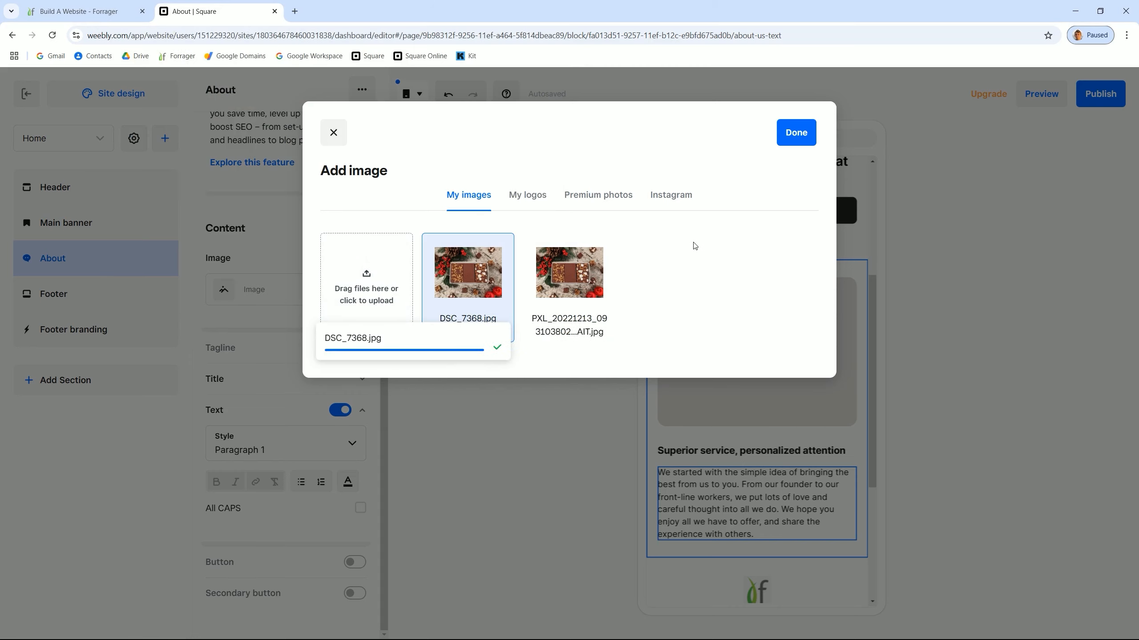
{"action": "left_click", "coordinate": [795, 135]}
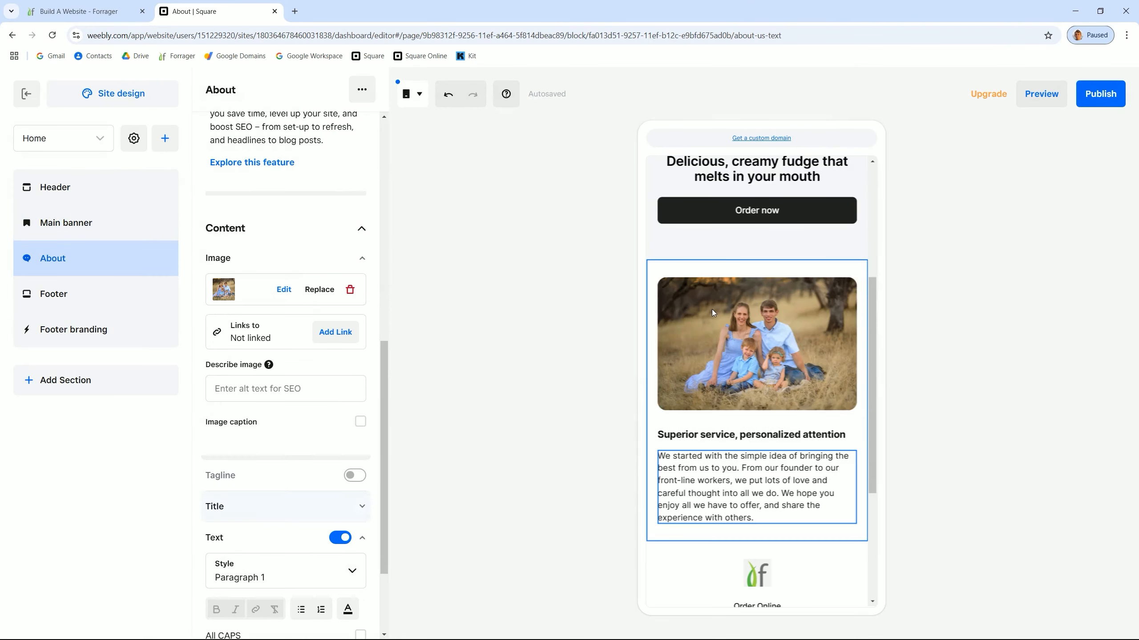
Replace the About section's body text with the owner's introduction about making their grandfather's chocolate fudge since they were young
{"action": "left_click", "coordinate": [744, 432]}
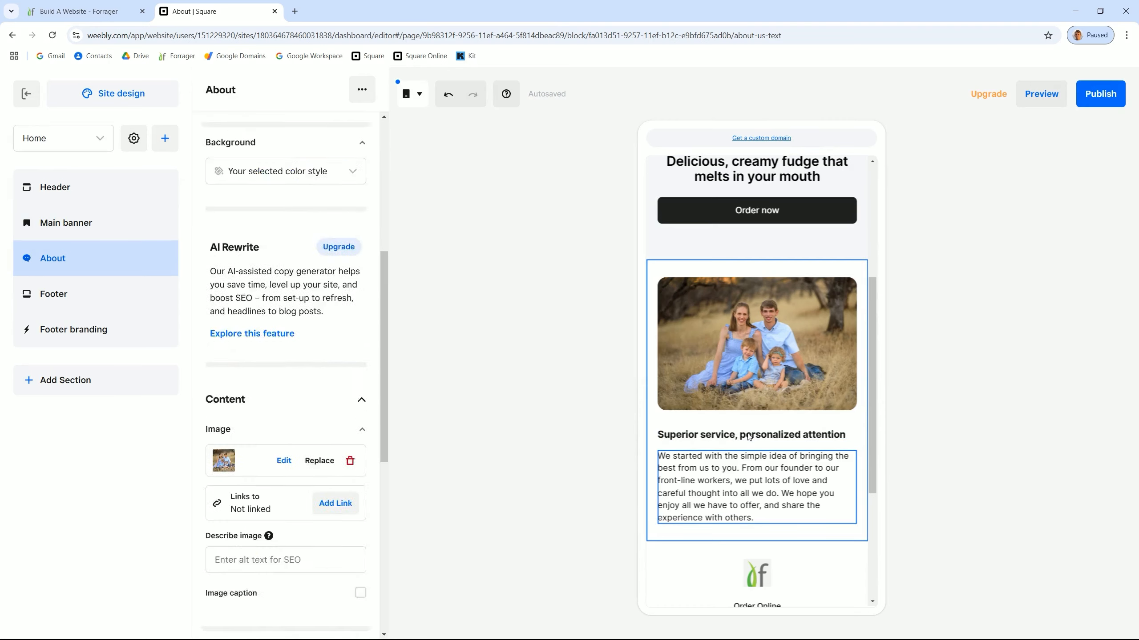
{"action": "left_click", "coordinate": [752, 436]}
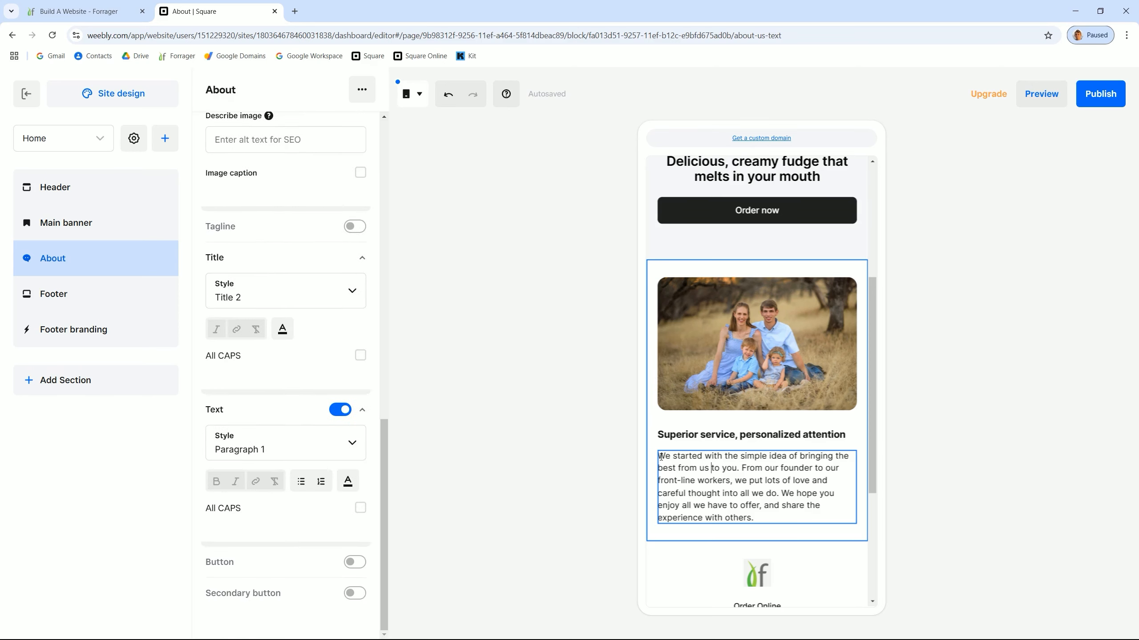
{"action": "left_click_drag", "start_coordinate": [666, 461], "coordinate": [770, 515]}
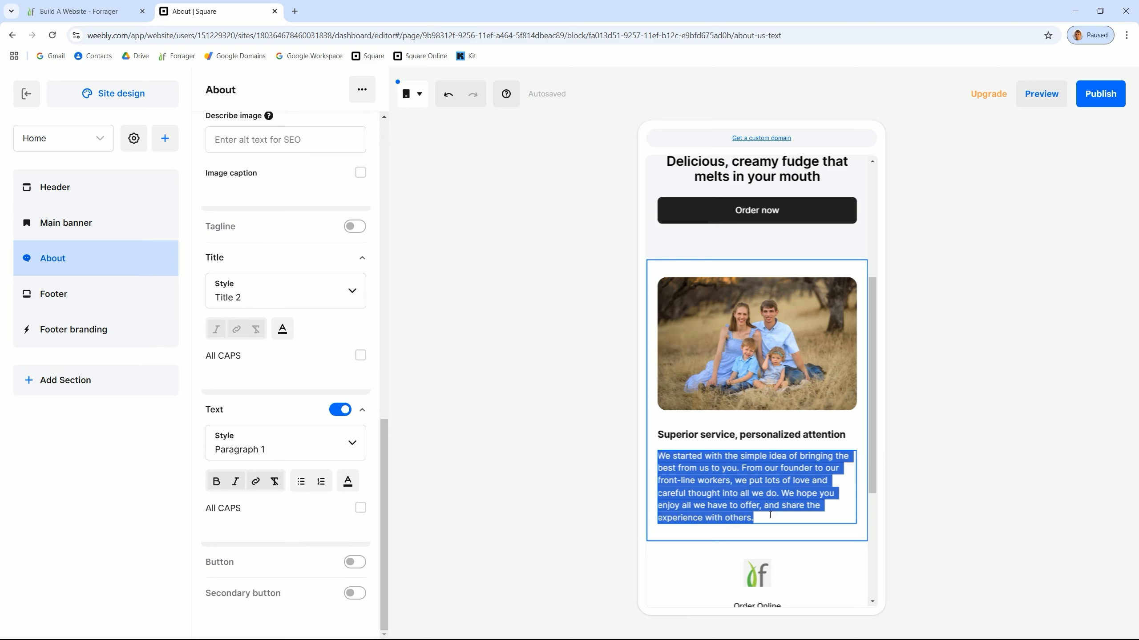
{"action": "type", "text": "My name is David Crabill, and I have been making my grandfather's chocolate fudge since I was young. I remember making it every holiday season, and it has always been a big hit!  I live in Sacramento with my wife (Tara) and our two children (Ray & Sierra). I am an avid supporter of the cottage food industry, and I run the website Forrager and host The Forrager Podcast. Aside from that, I enjoy traveling, spending time with family, and experimenting in the kitchen."}
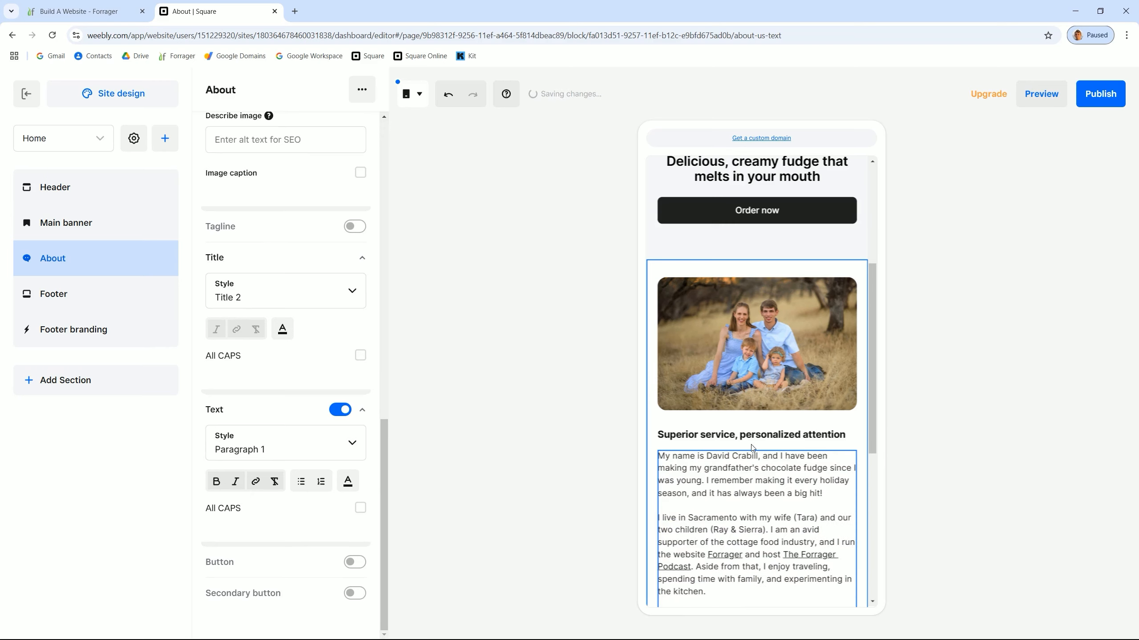
Replace the About section's title with "Passed down through generations"
{"action": "left_click", "coordinate": [749, 440]}
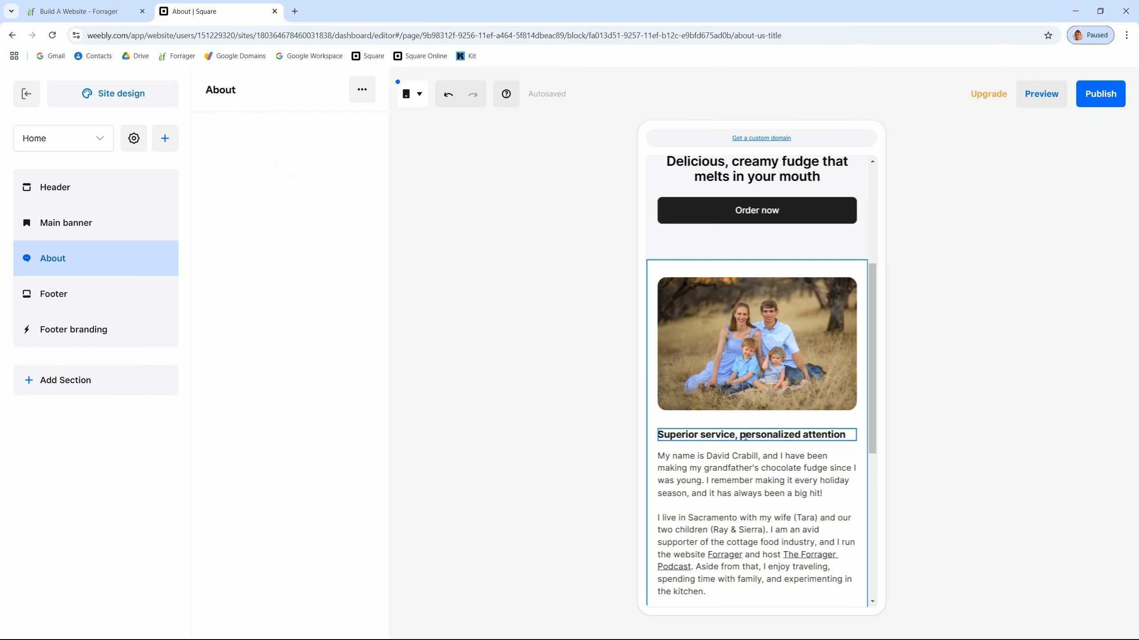
{"action": "left_click_drag", "start_coordinate": [745, 435], "coordinate": [664, 433]}
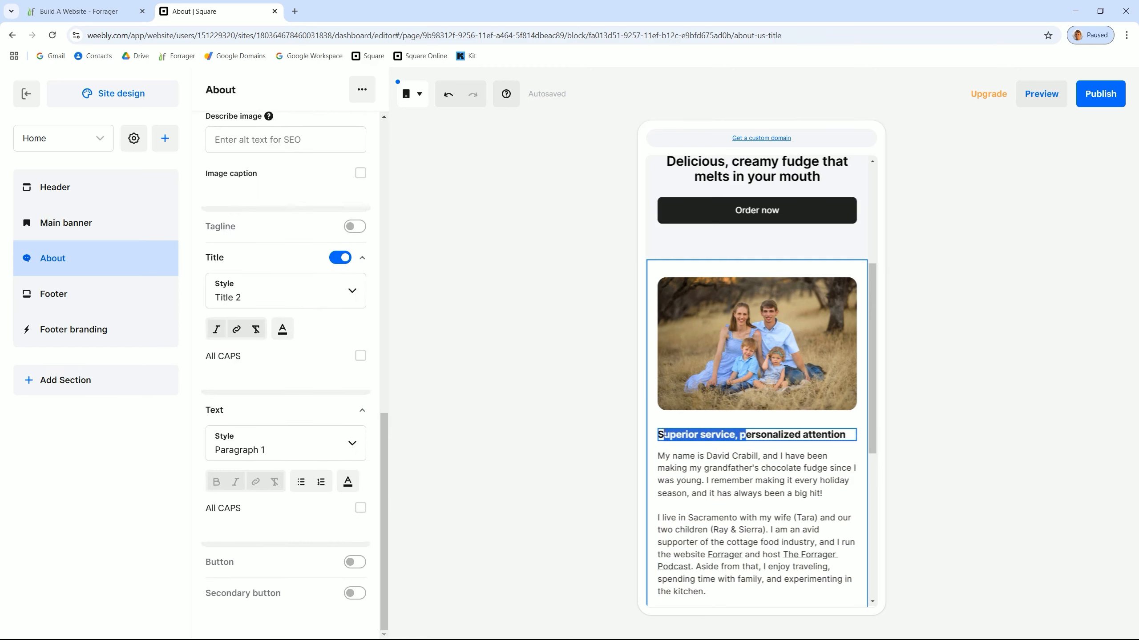
{"action": "triple_click", "coordinate": [664, 434]}
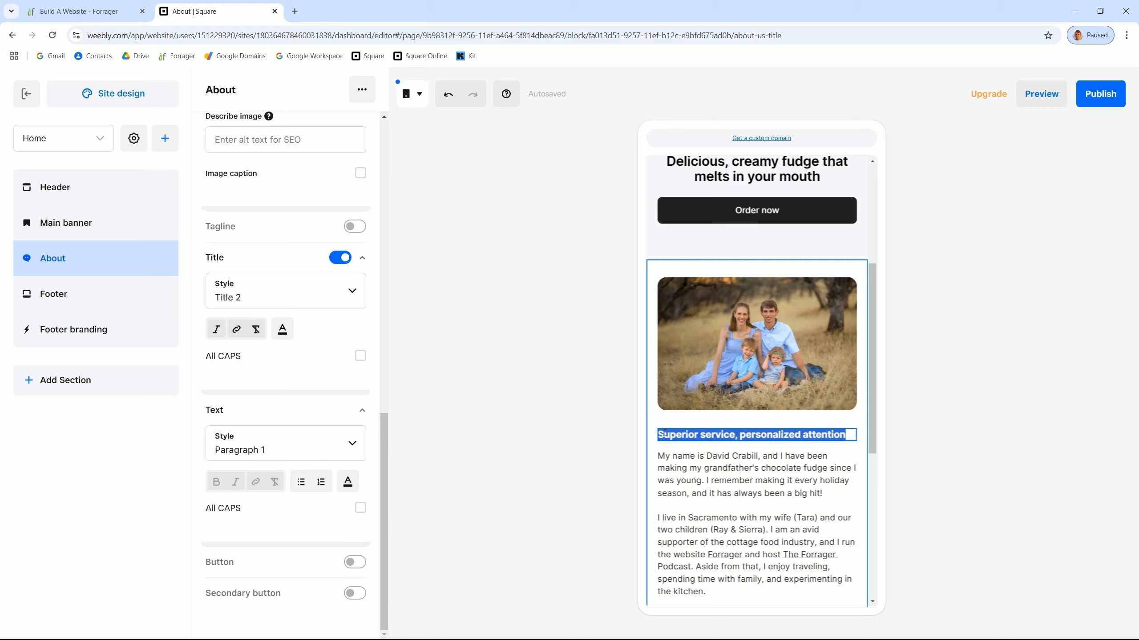
{"action": "type", "text": "Passed"}
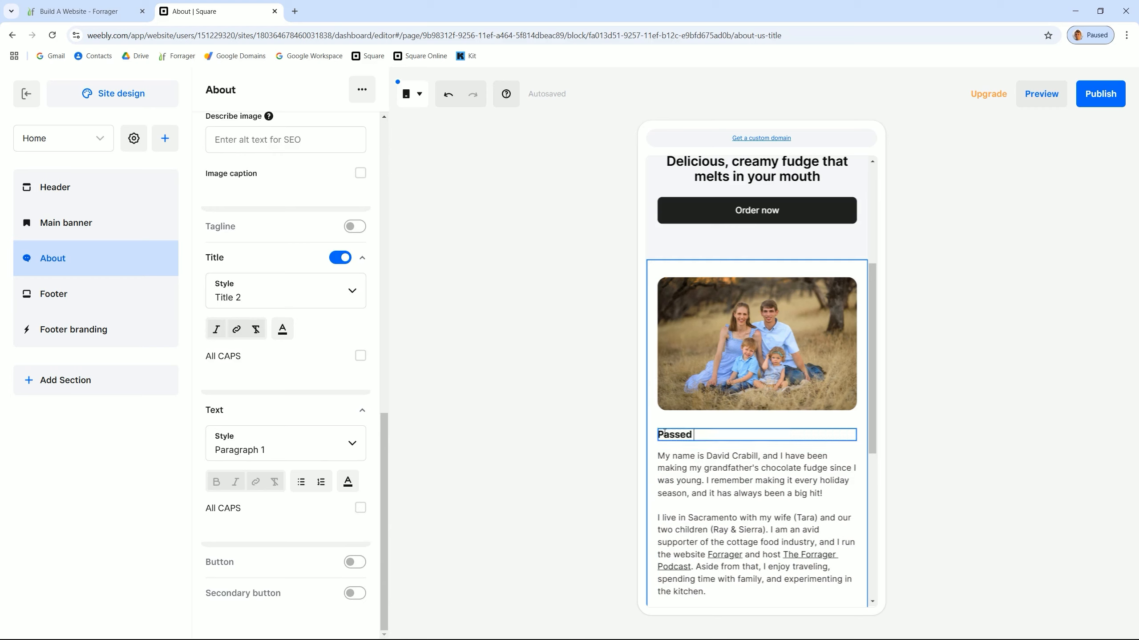
{"action": "type", "text": " down through generations"}
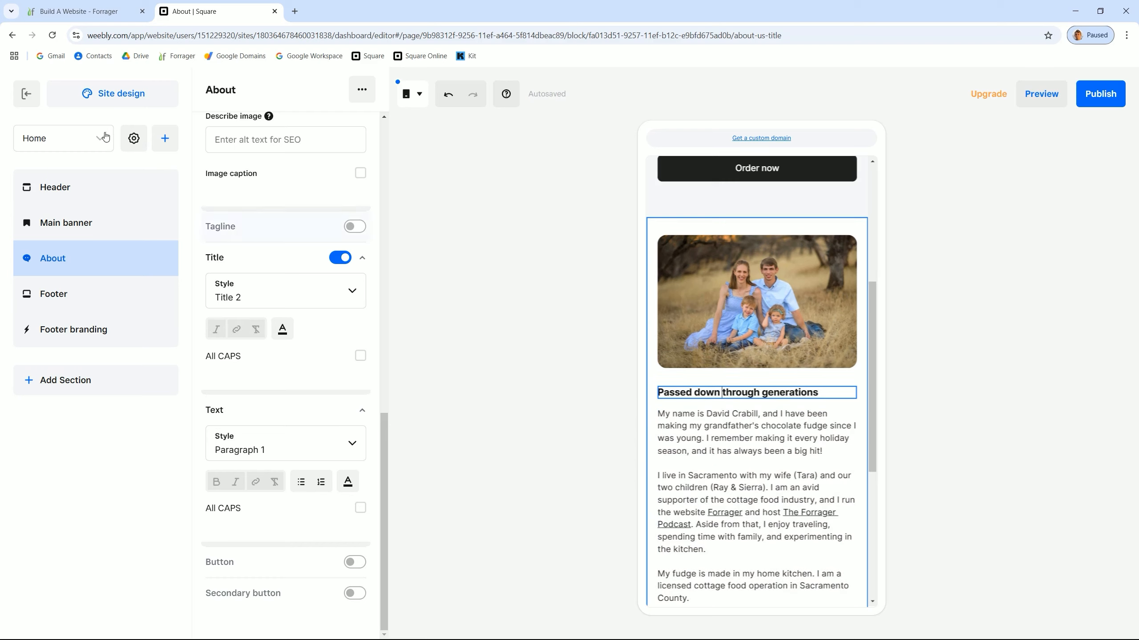
In the desktop view, set the About section's layout to text on the left with the image on the right, and return to mobile view
{"action": "left_click", "coordinate": [410, 94]}
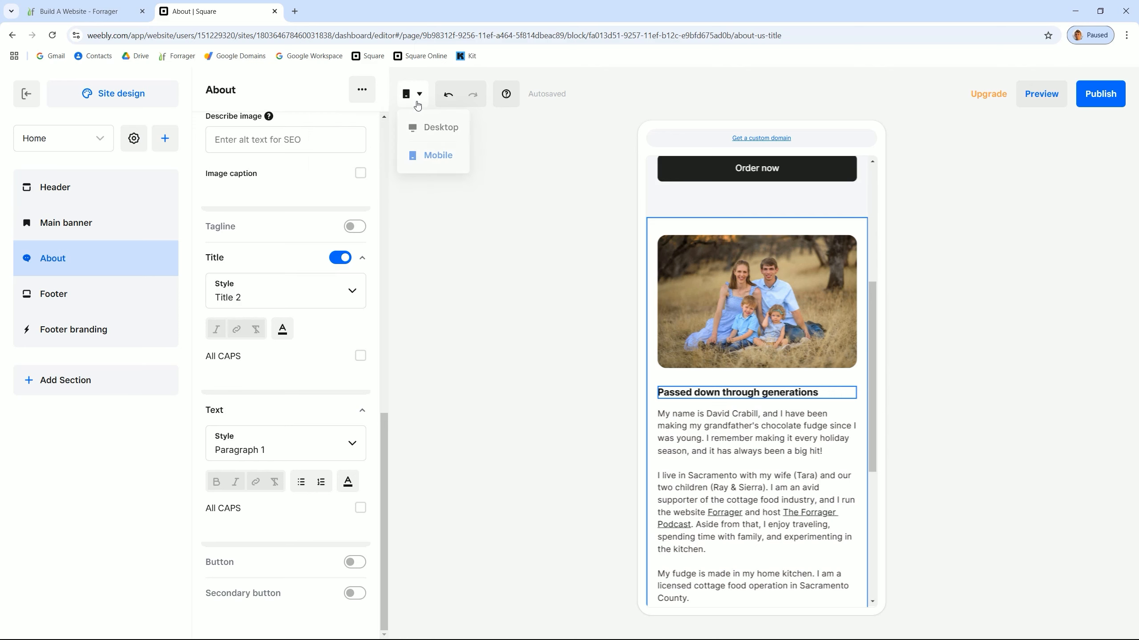
{"action": "left_click", "coordinate": [425, 126]}
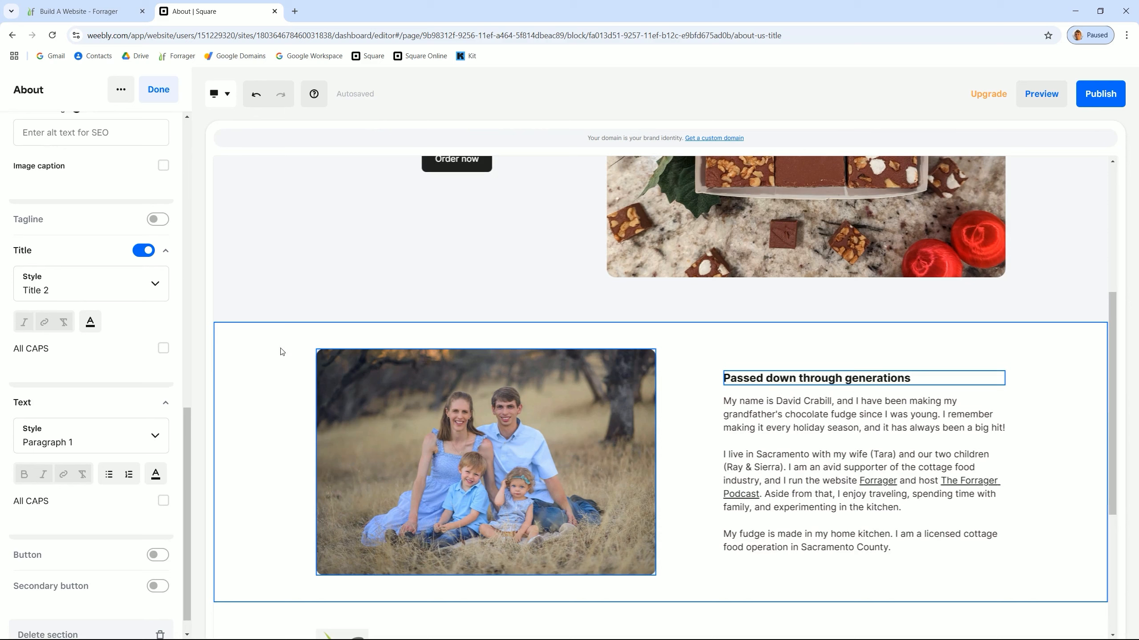
{"action": "left_click", "coordinate": [277, 380]}
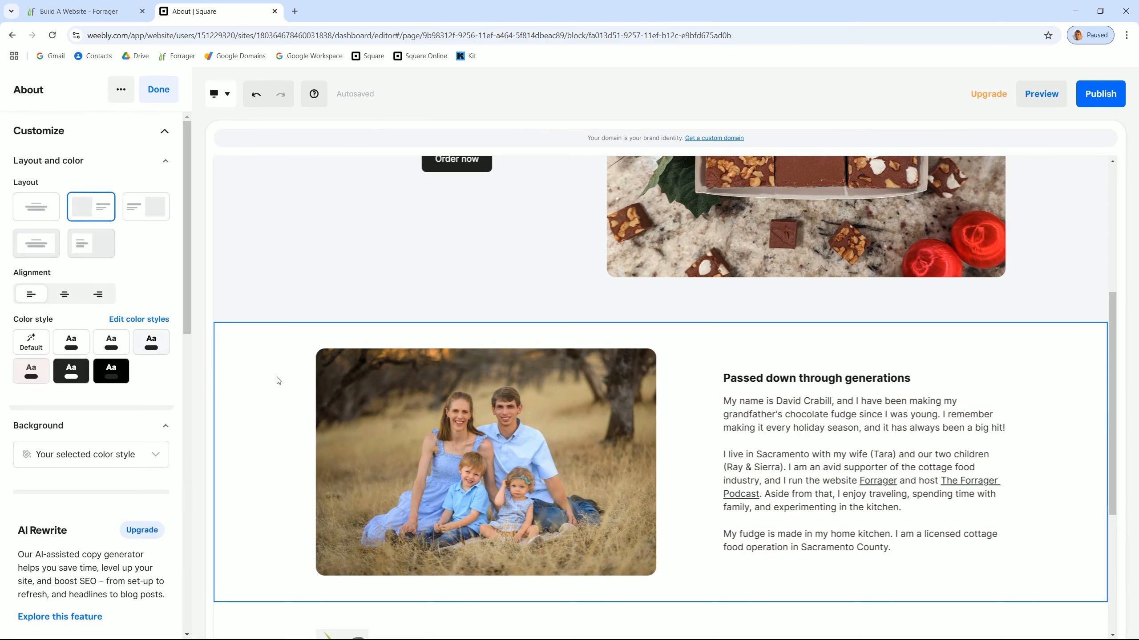
{"action": "left_click", "coordinate": [140, 209]}
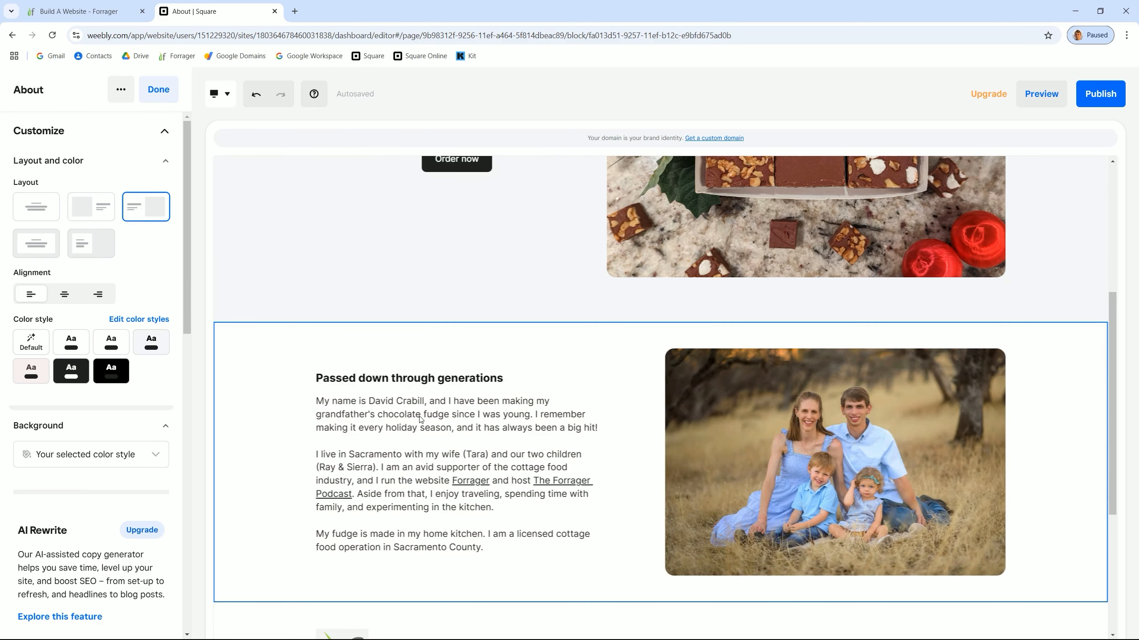
{"action": "scroll", "coordinate": [437, 418], "scroll_direction": "up", "scroll_amount": 2}
{"action": "scroll", "coordinate": [437, 419], "scroll_direction": "down", "scroll_amount": 2}
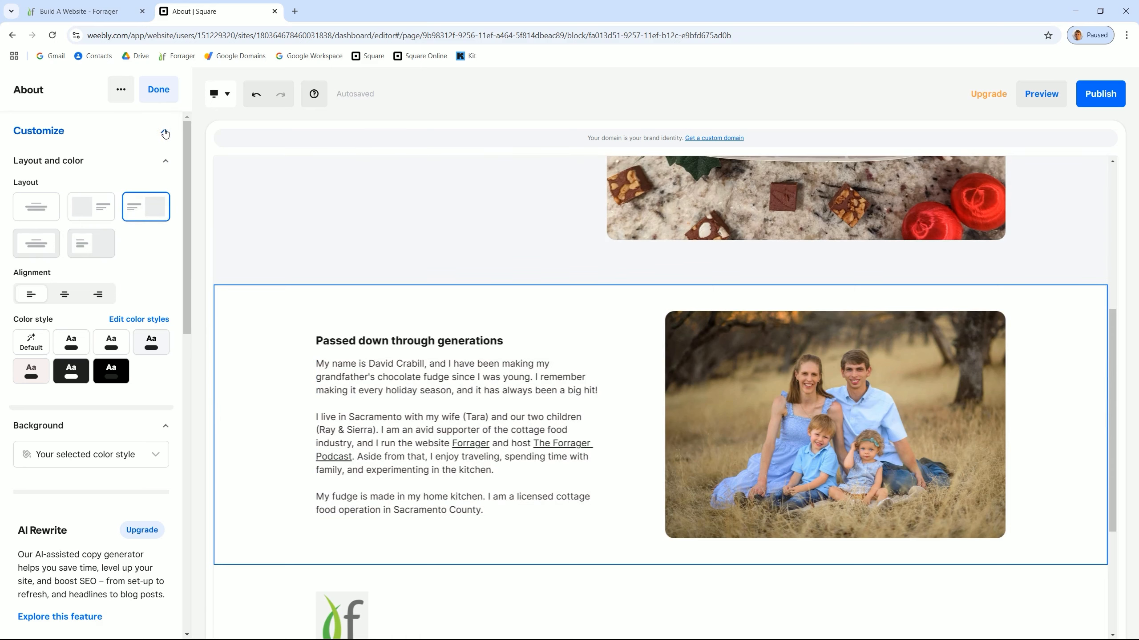
{"action": "left_click", "coordinate": [223, 94]}
{"action": "left_click", "coordinate": [242, 155]}
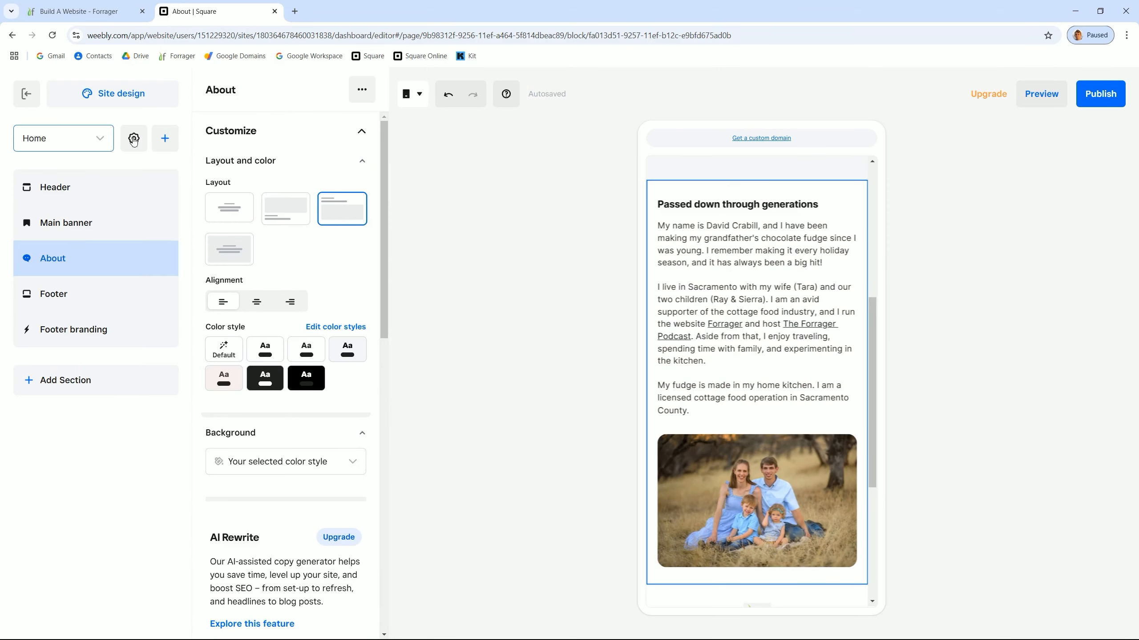
Add a Featured items section to the Home page using the layout with one large image above the item's name, price and shop button
{"action": "left_click", "coordinate": [166, 139]}
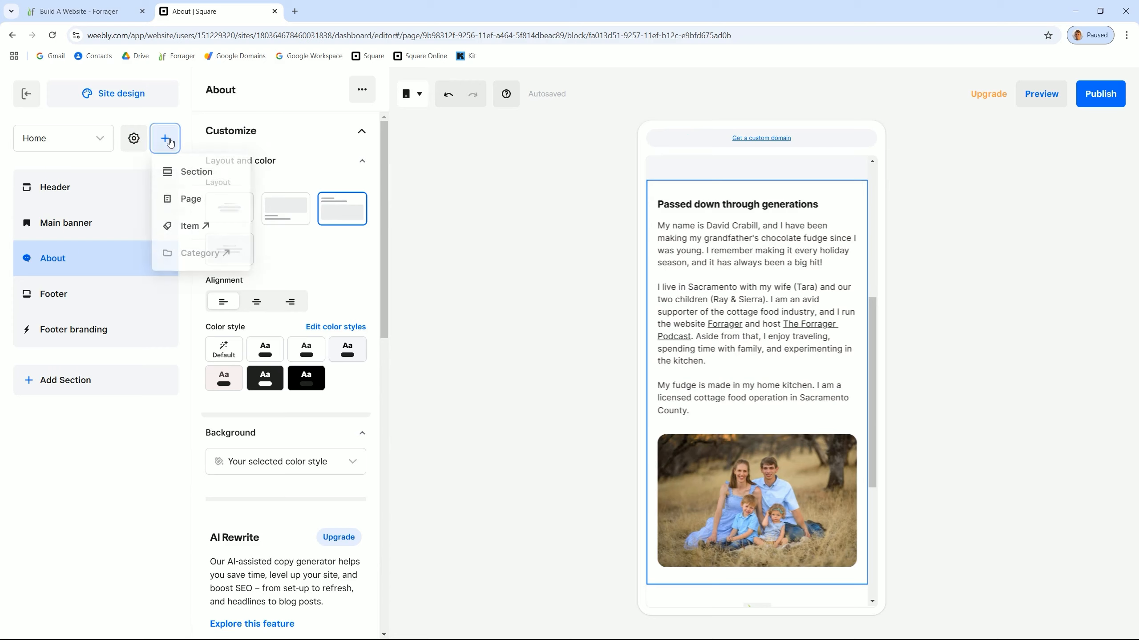
{"action": "left_click", "coordinate": [182, 168]}
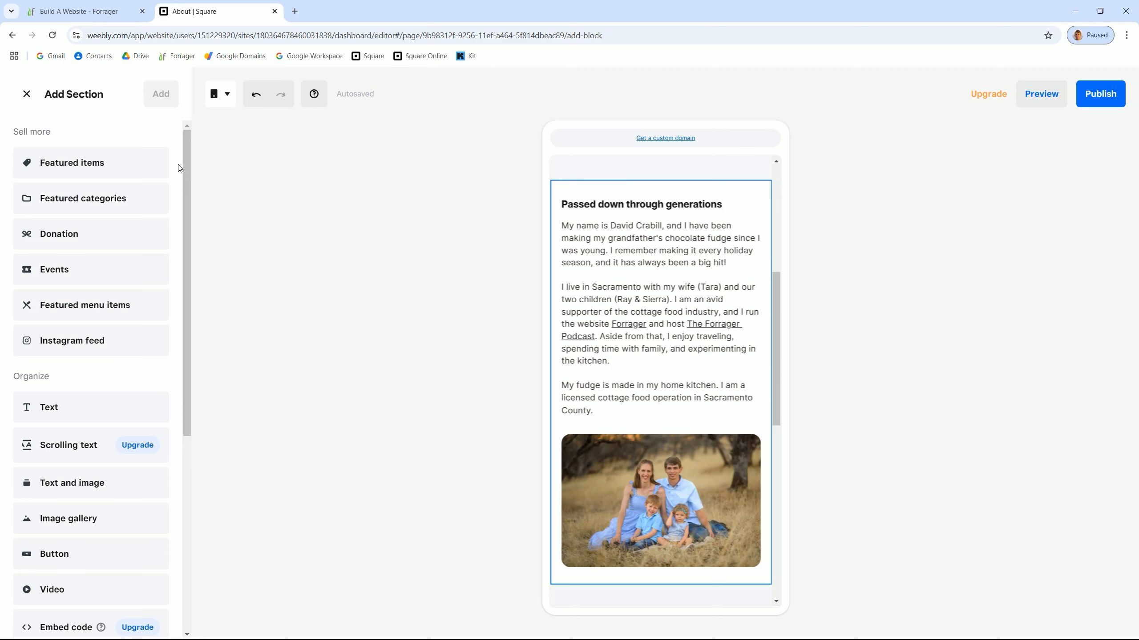
{"action": "left_click", "coordinate": [85, 164]}
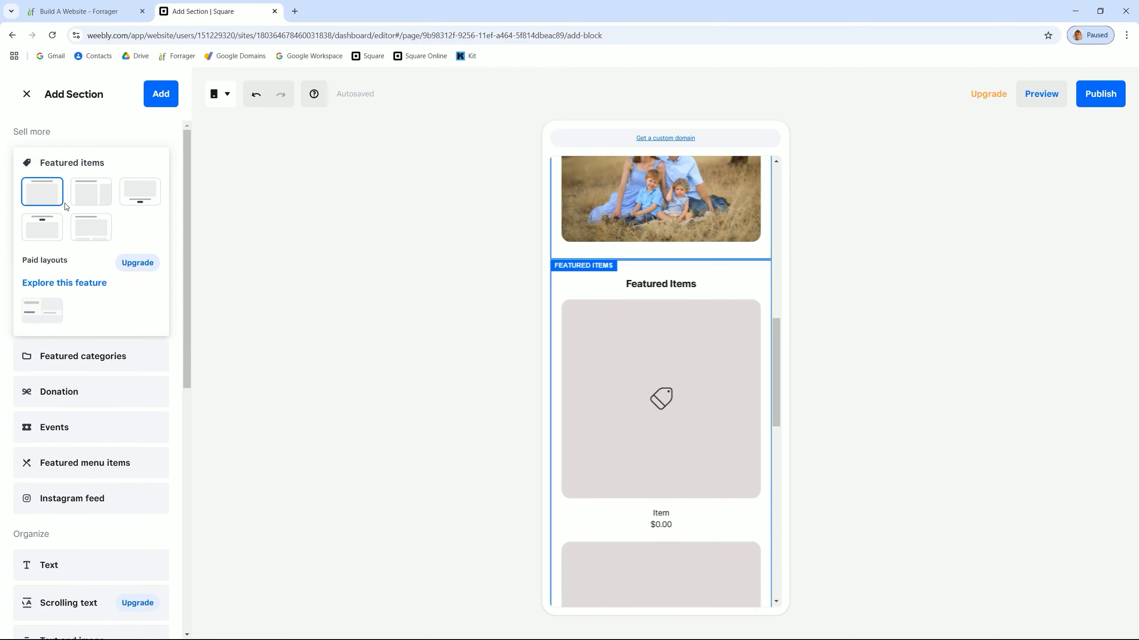
{"action": "left_click", "coordinate": [142, 196]}
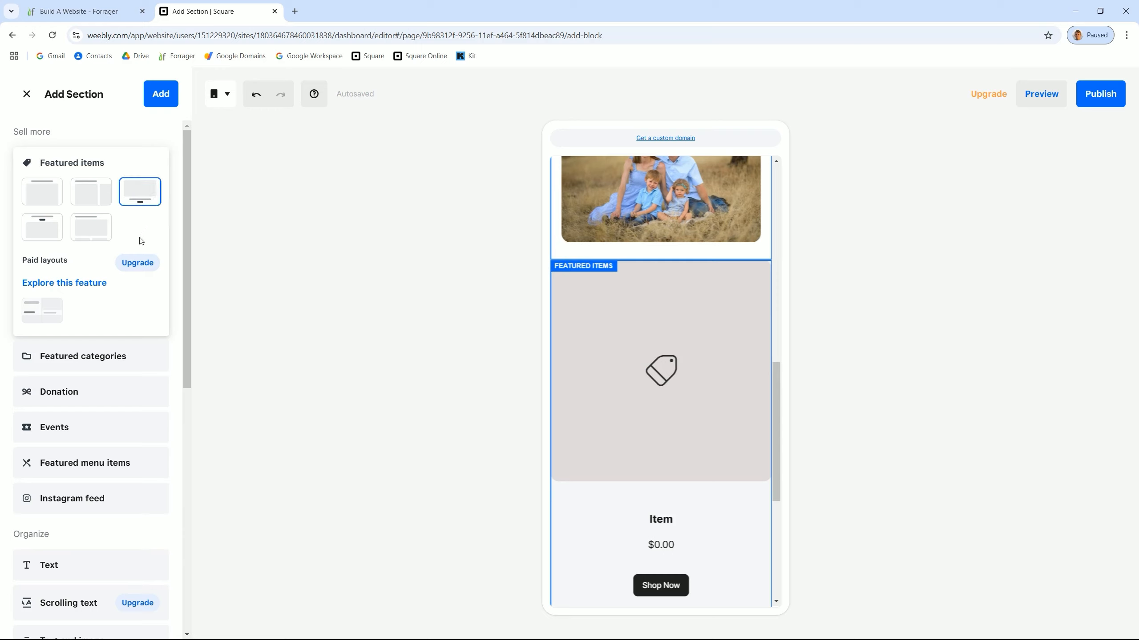
{"action": "left_click", "coordinate": [162, 101]}
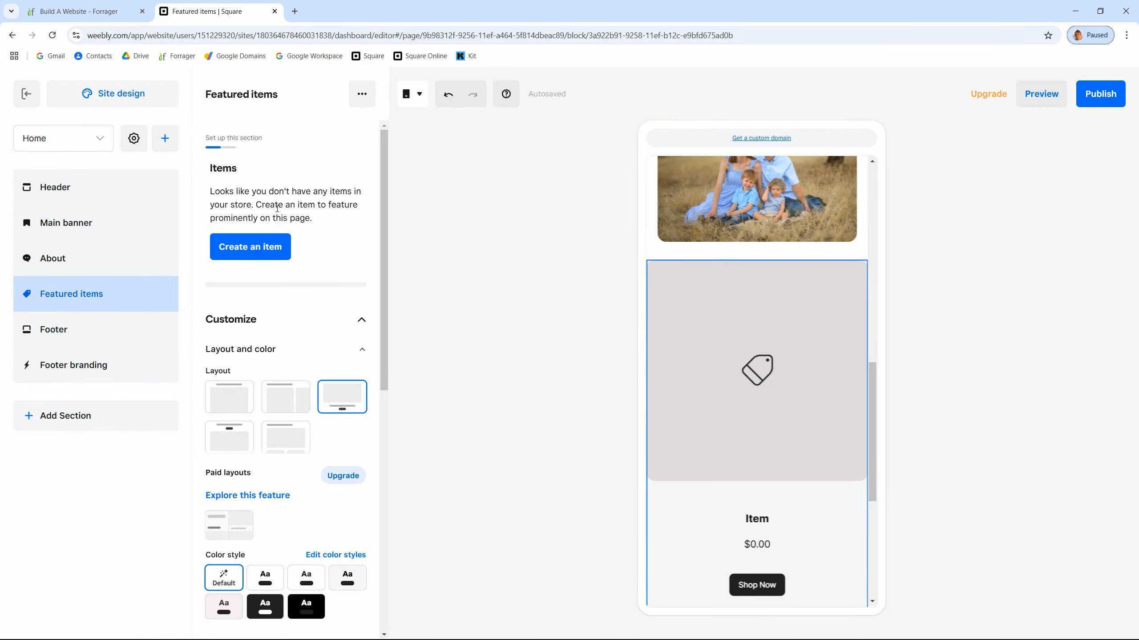
Create a new item of type Prepared food and beverage, titled "Fudge Sampler Box"
{"action": "left_click", "coordinate": [253, 249]}
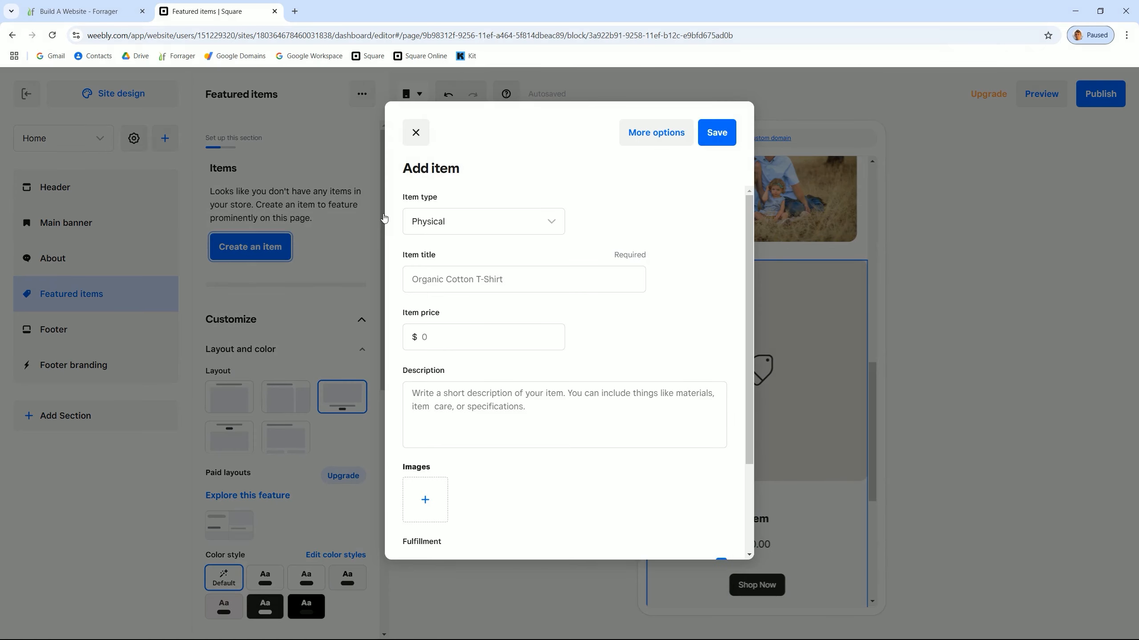
{"action": "left_click", "coordinate": [463, 220]}
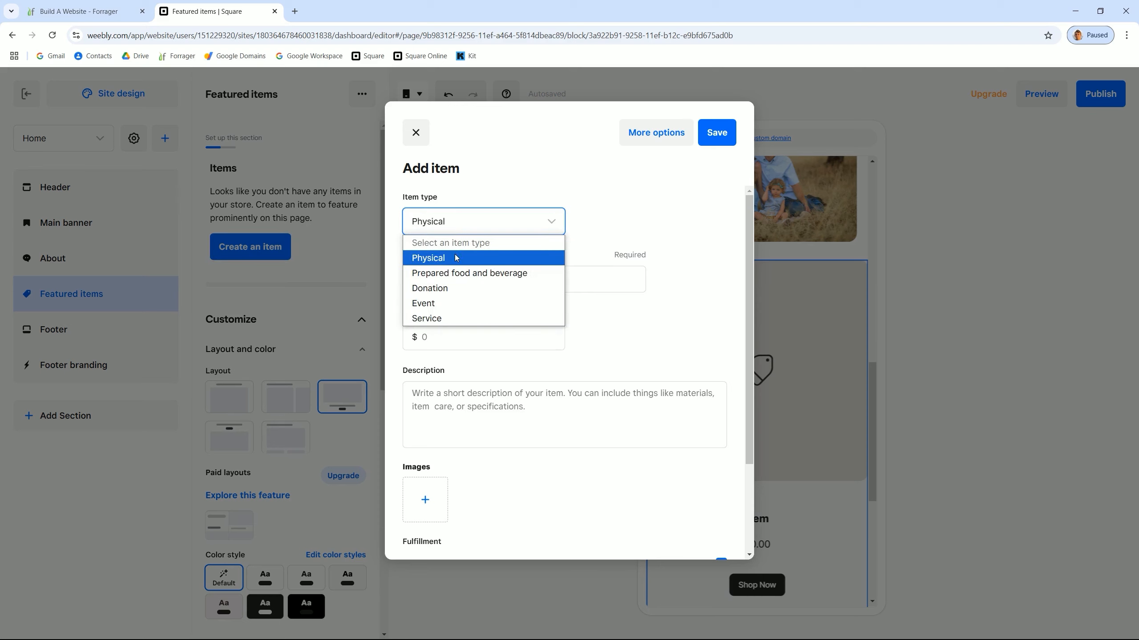
{"action": "left_click", "coordinate": [454, 275]}
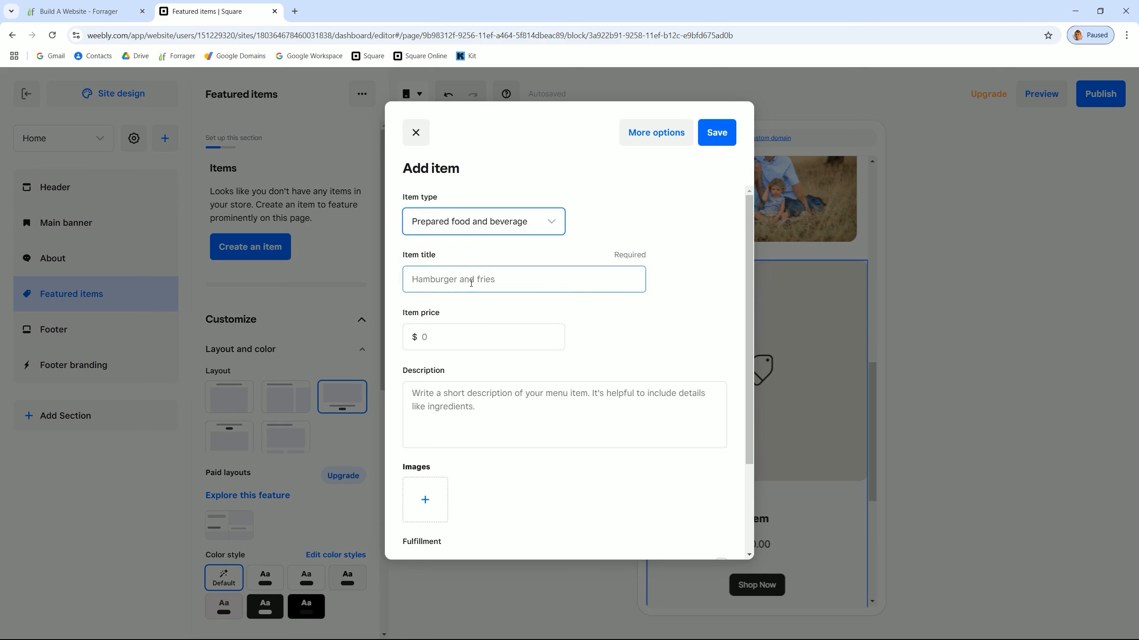
{"action": "left_click", "coordinate": [515, 281]}
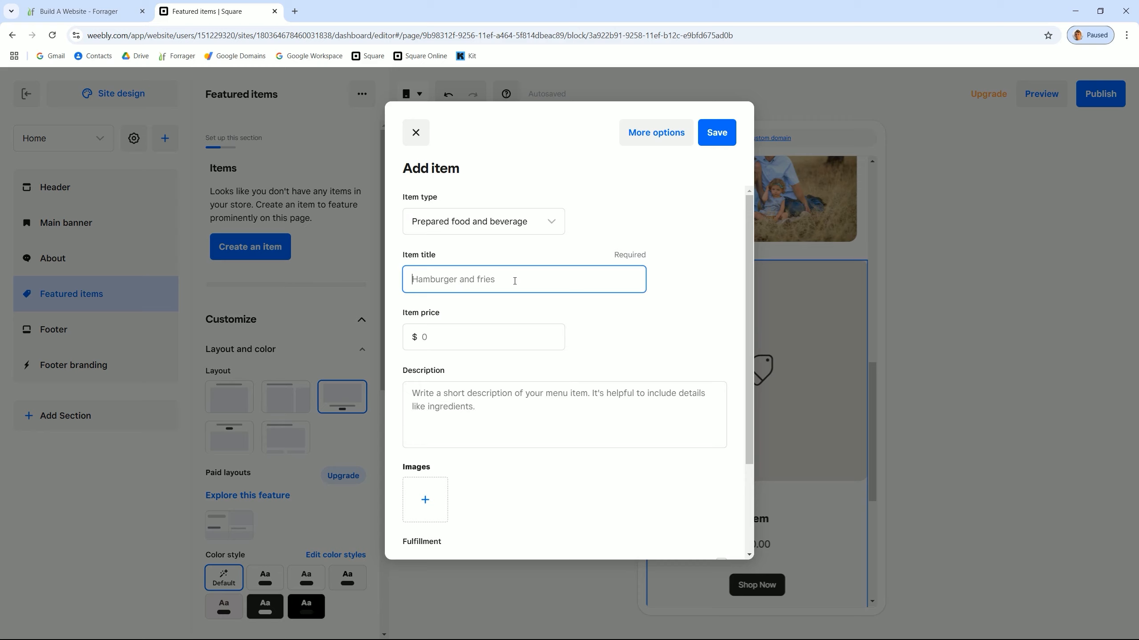
{"action": "type", "text": "Fu"}
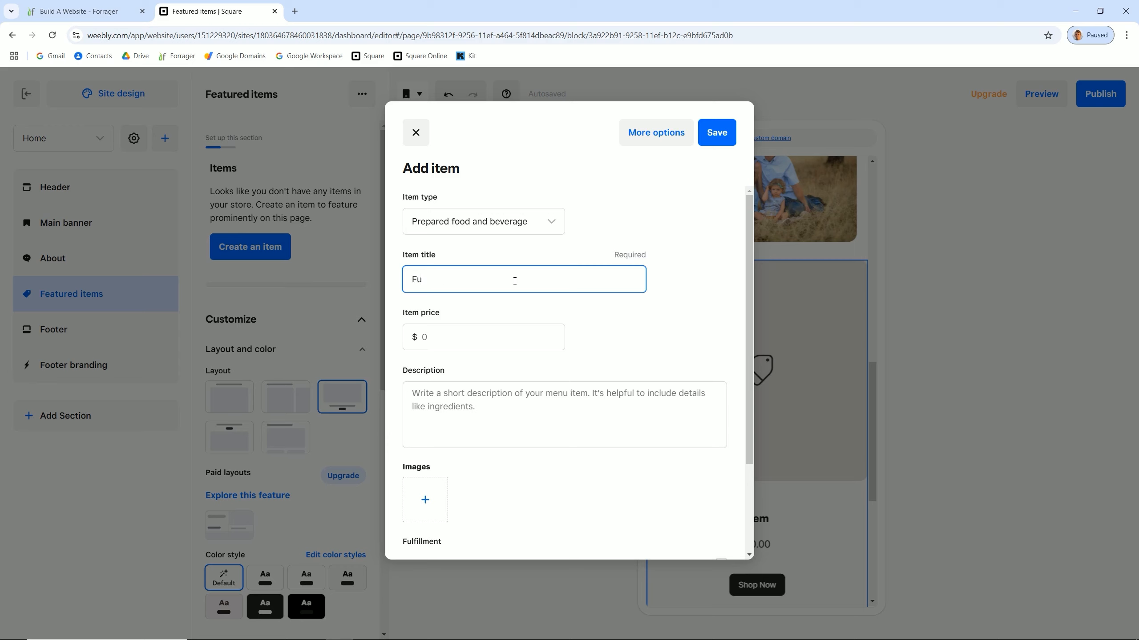
{"action": "type", "text": "dge Samplk"}
Set the item's price to $20.00 and its description to "A delicious box of fudge!"
{"action": "left_click", "coordinate": [466, 337]}
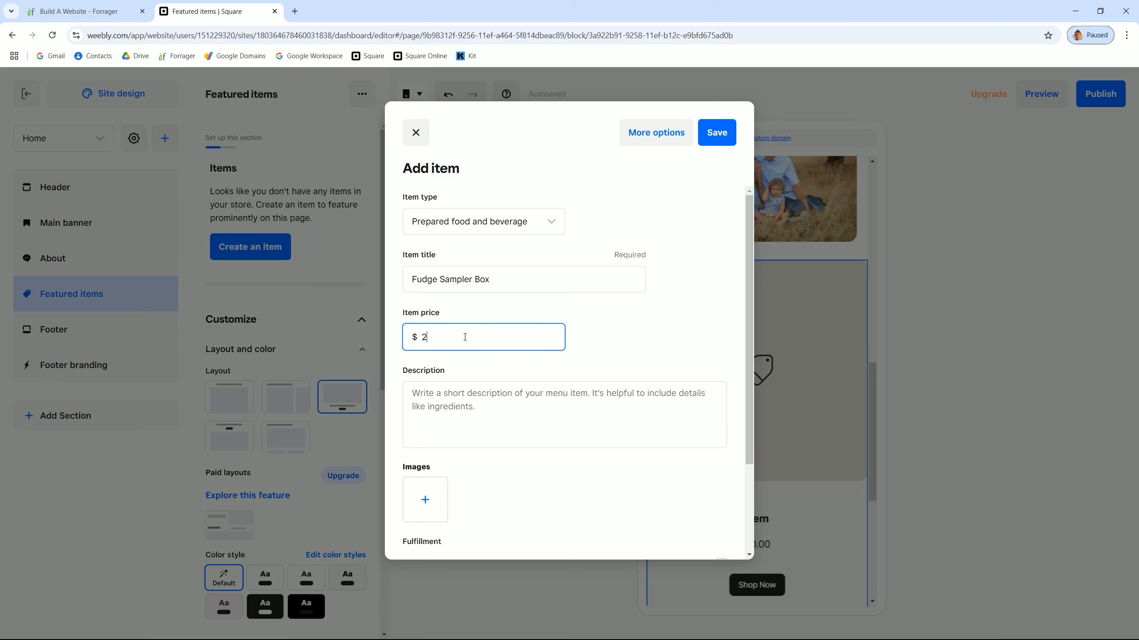
{"action": "scroll", "coordinate": [480, 340], "scroll_direction": "down", "scroll_amount": 1}
{"action": "left_click", "coordinate": [480, 341]}
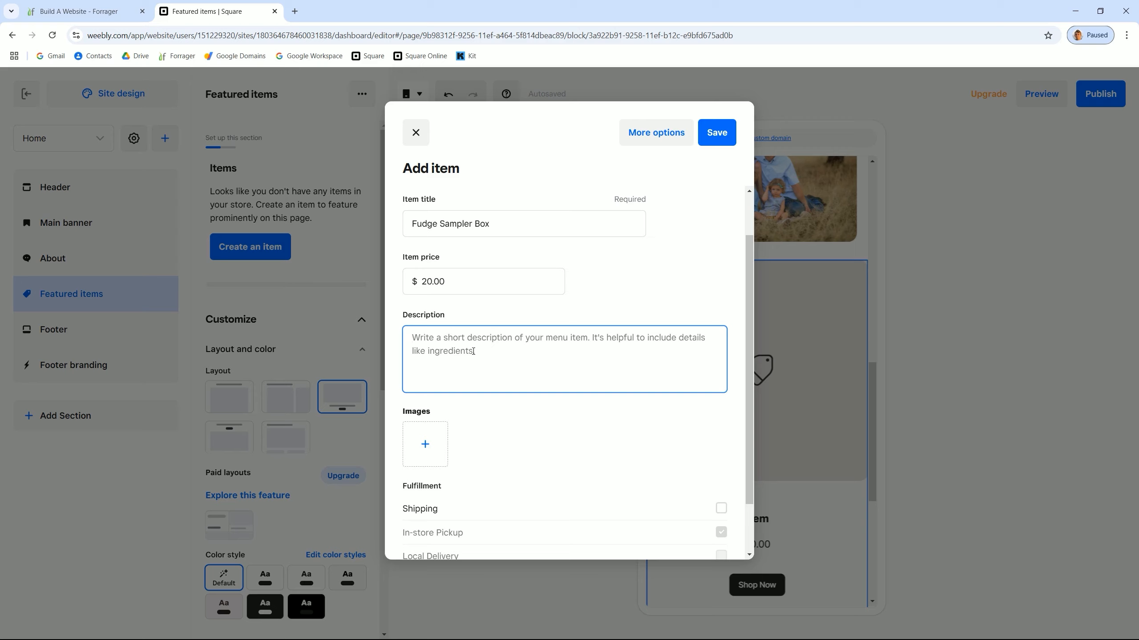
{"action": "type", "text": "A delicious"}
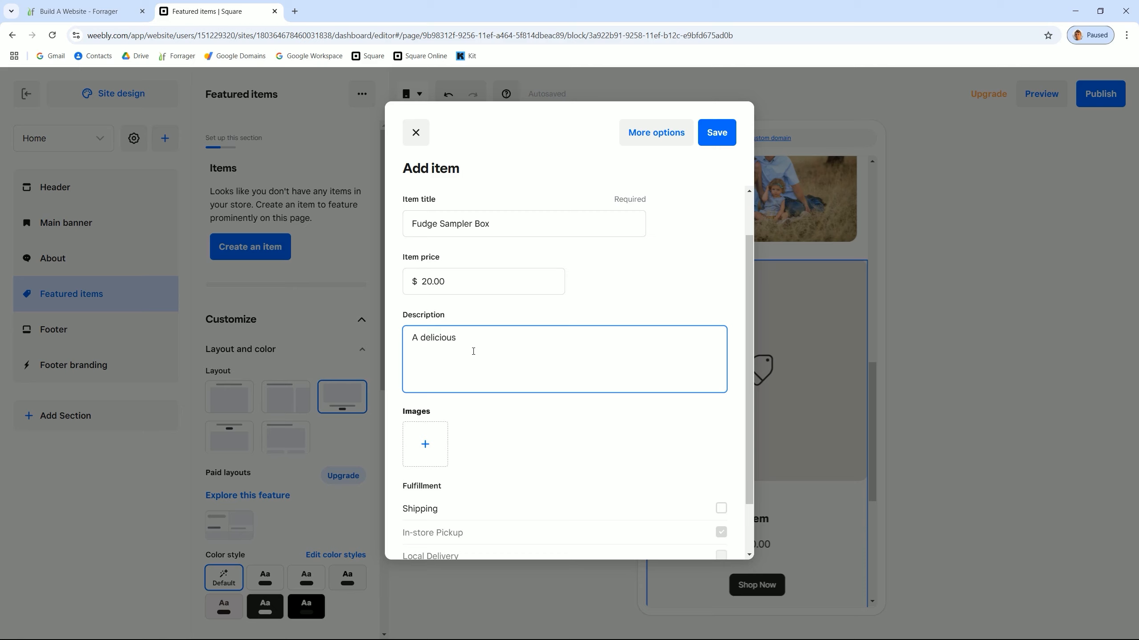
{"action": "type", "text": " box of fudge!"}
Upload PXL_20221213_092031693.PORTRAIT.jpg as the item's image and enable shipping as a fulfillment method
{"action": "left_click", "coordinate": [425, 449]}
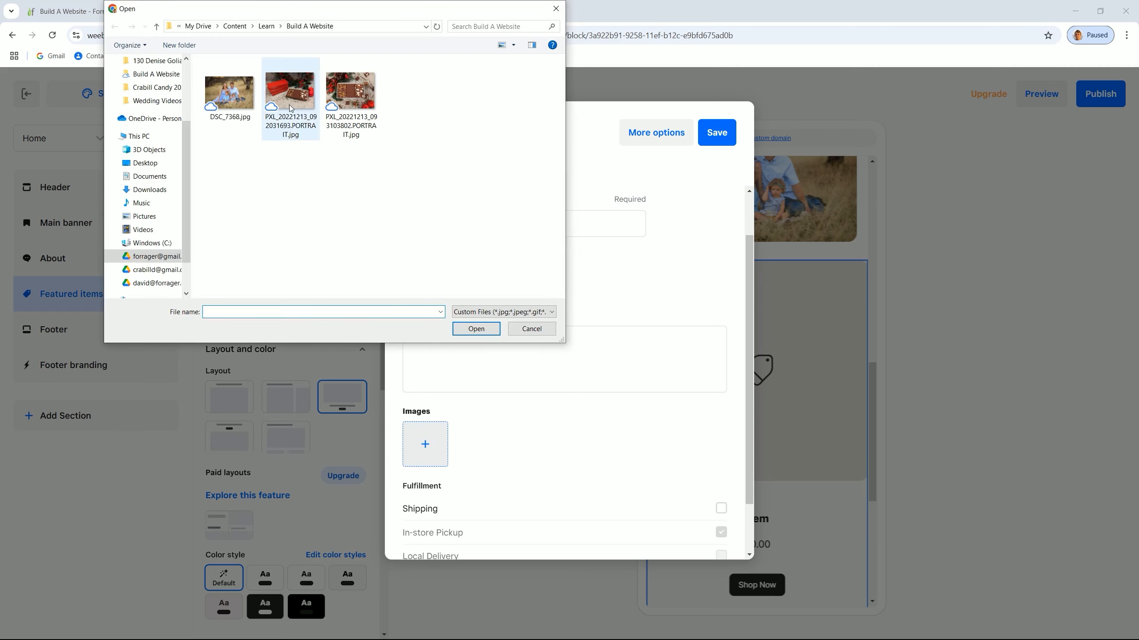
{"action": "double_click", "coordinate": [293, 101]}
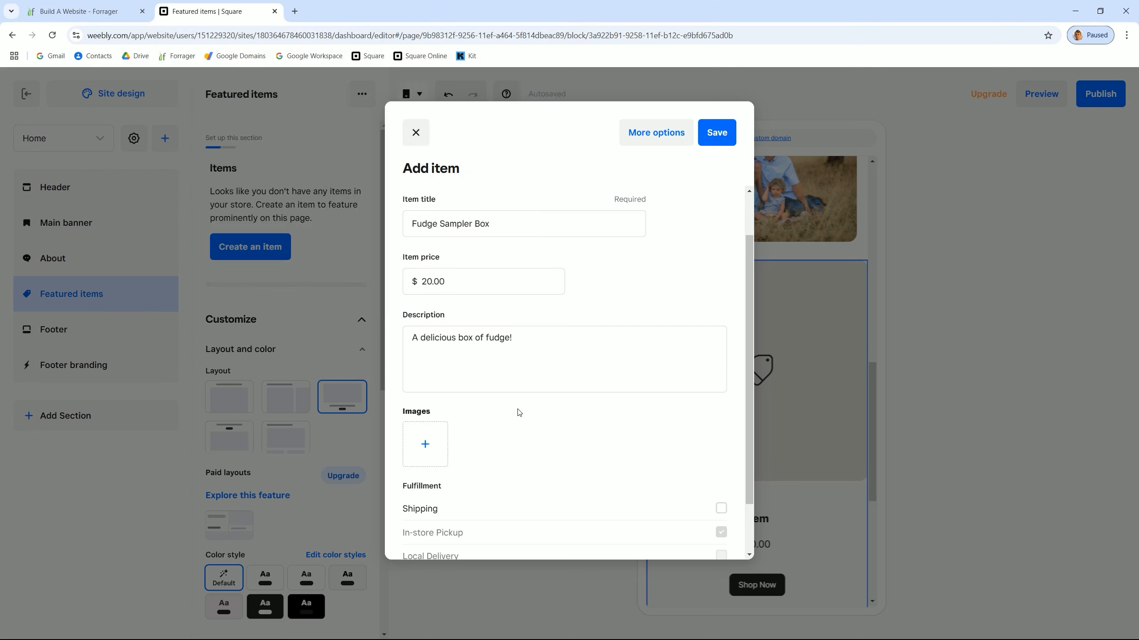
{"action": "scroll", "coordinate": [725, 453], "scroll_direction": "down", "scroll_amount": 3}
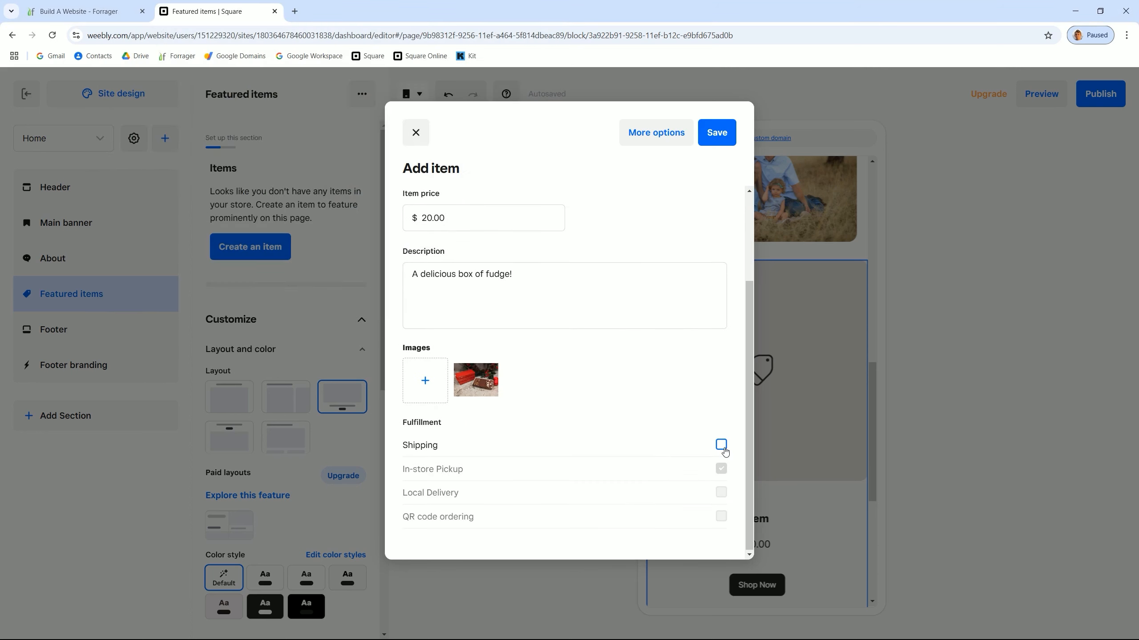
{"action": "left_click", "coordinate": [722, 445]}
Open the Fudge Sampler Box item's full options and review its visibility, fulfillment, prep time, tax, stock, nutrition, variation, modifier and category settings
{"action": "left_click", "coordinate": [662, 141]}
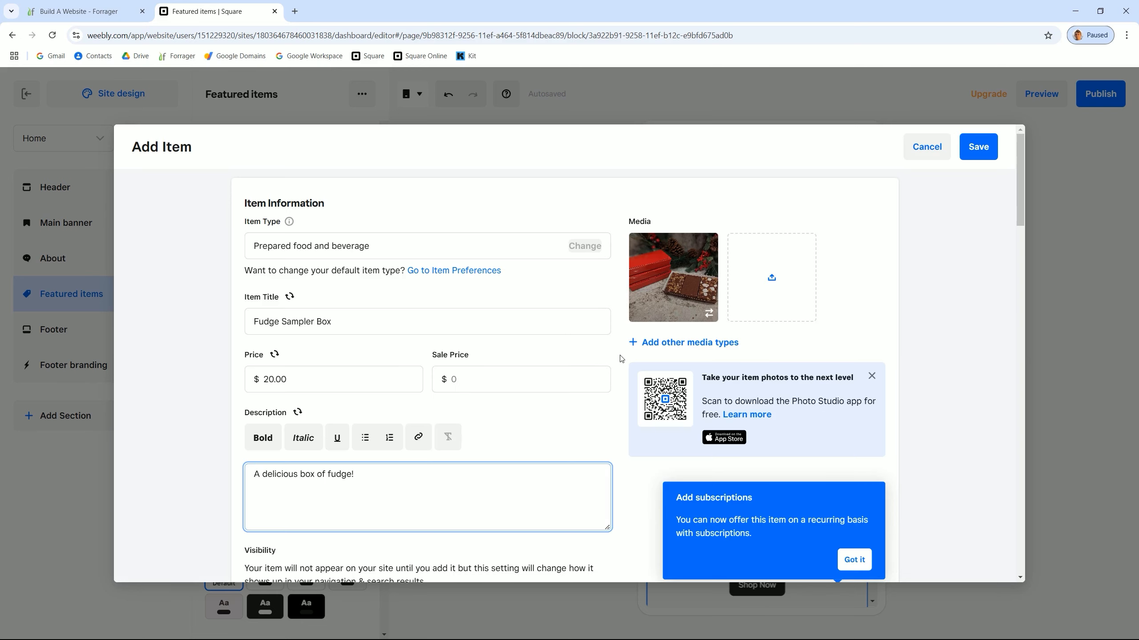
{"action": "scroll", "coordinate": [617, 358], "scroll_direction": "down", "scroll_amount": 2}
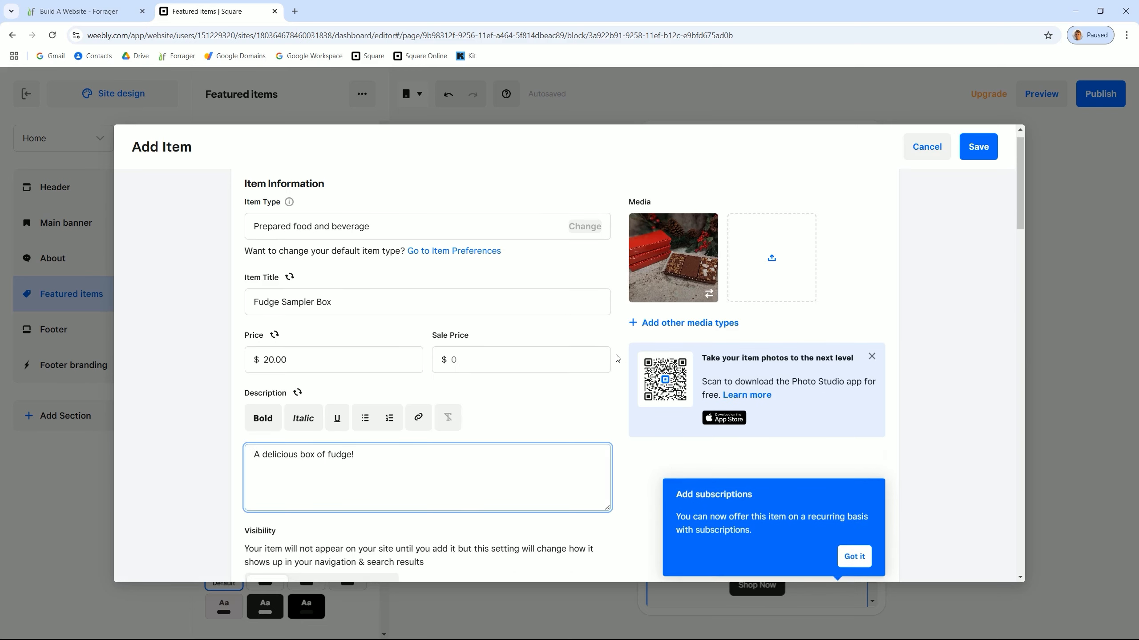
{"action": "scroll", "coordinate": [617, 359], "scroll_direction": "down", "scroll_amount": 1}
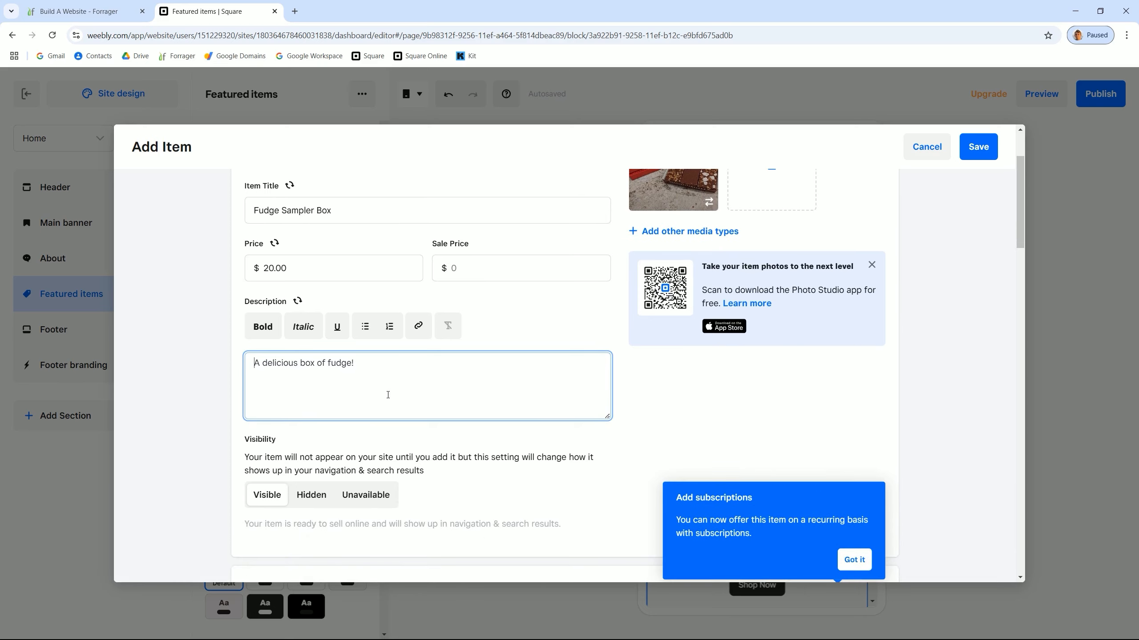
{"action": "scroll", "coordinate": [579, 401], "scroll_direction": "down", "scroll_amount": 4}
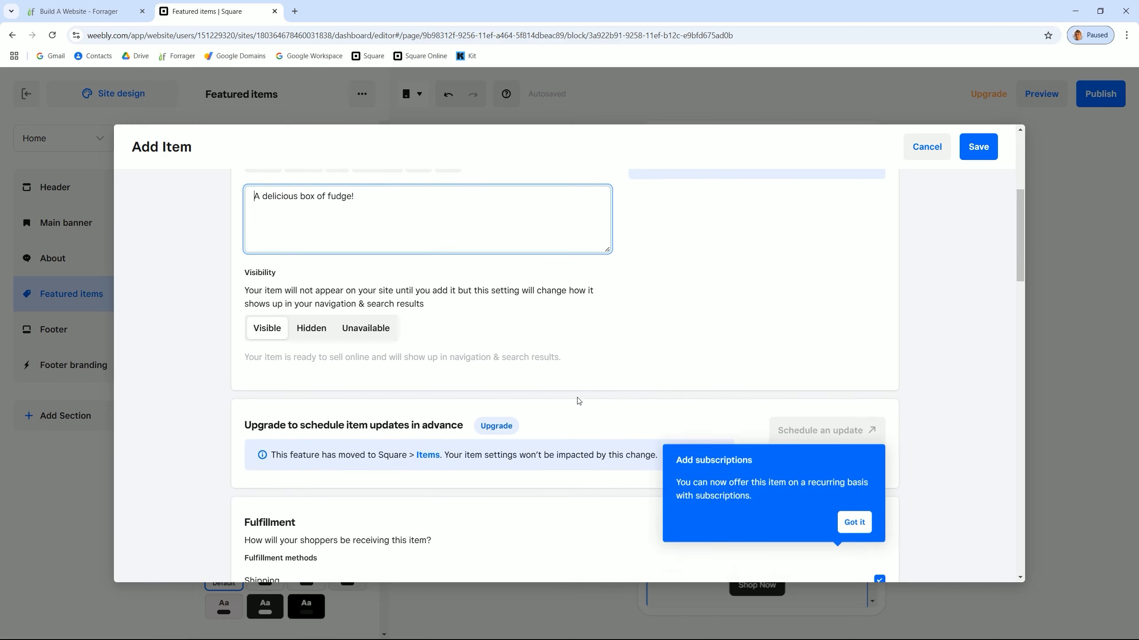
{"action": "scroll", "coordinate": [493, 386], "scroll_direction": "down", "scroll_amount": 3}
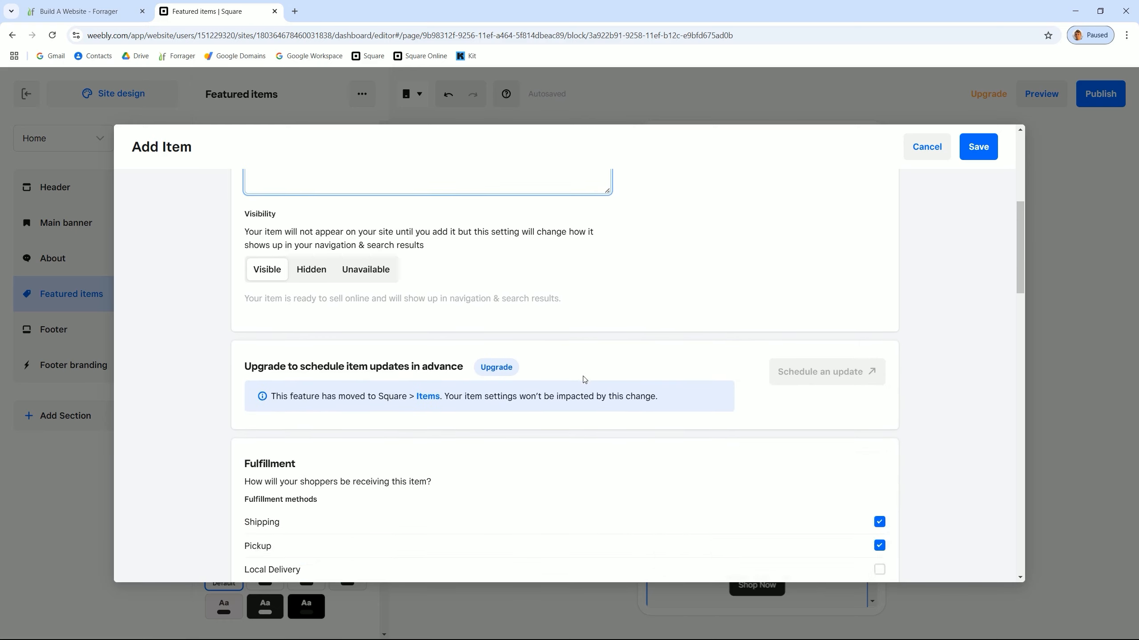
{"action": "scroll", "coordinate": [551, 409], "scroll_direction": "down", "scroll_amount": 1}
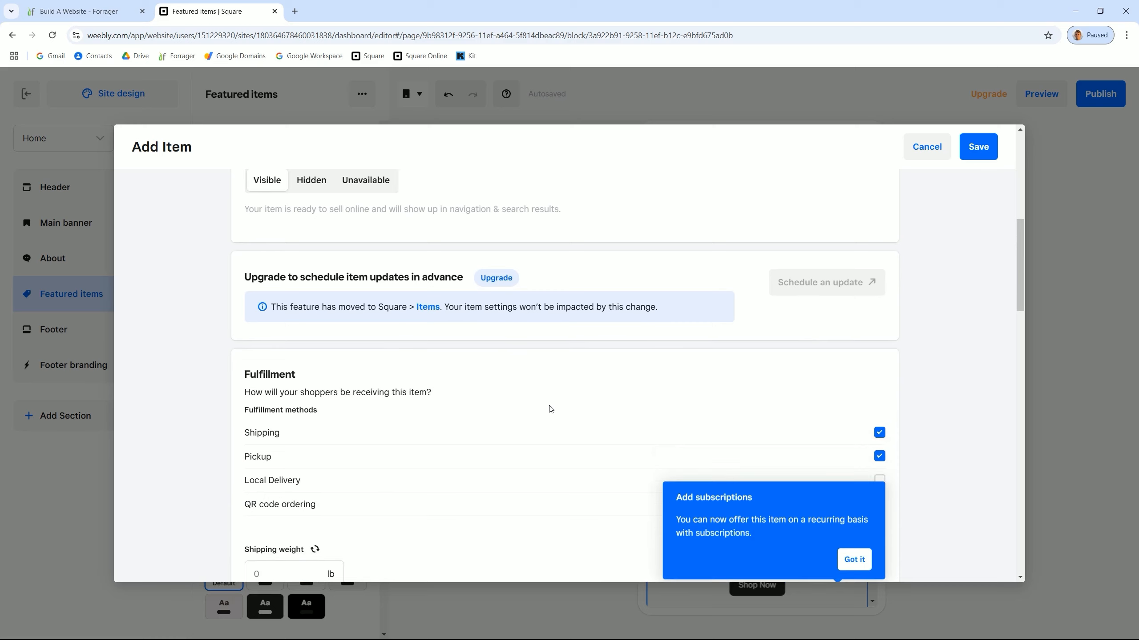
{"action": "scroll", "coordinate": [551, 409], "scroll_direction": "down", "scroll_amount": 1}
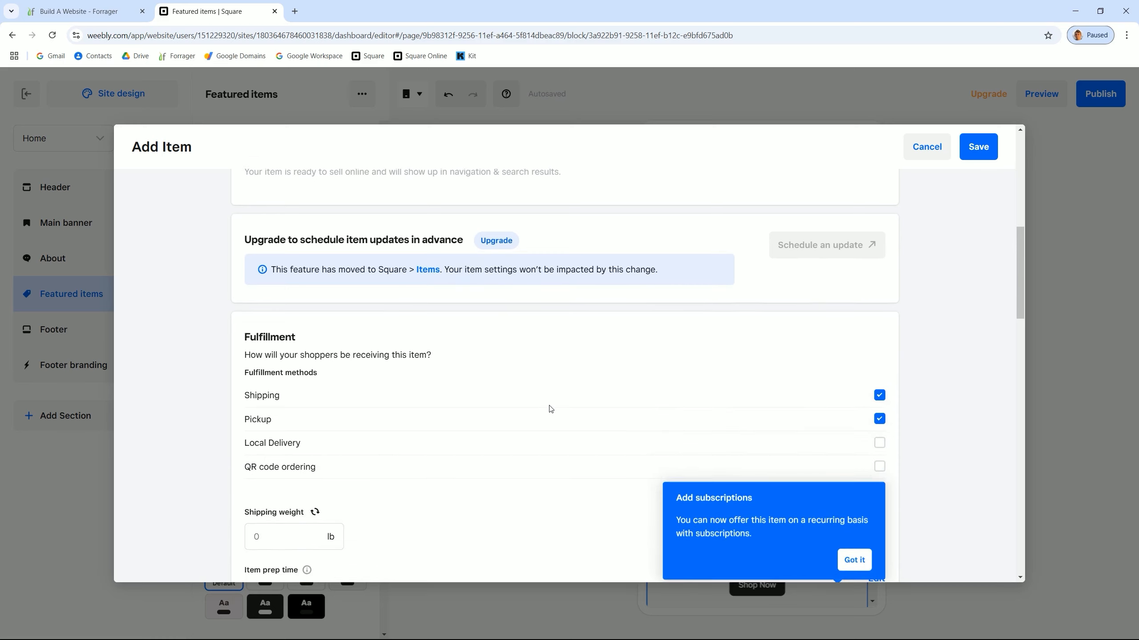
{"action": "scroll", "coordinate": [551, 409], "scroll_direction": "down", "scroll_amount": 5}
{"action": "scroll", "coordinate": [551, 409], "scroll_direction": "down", "scroll_amount": 1}
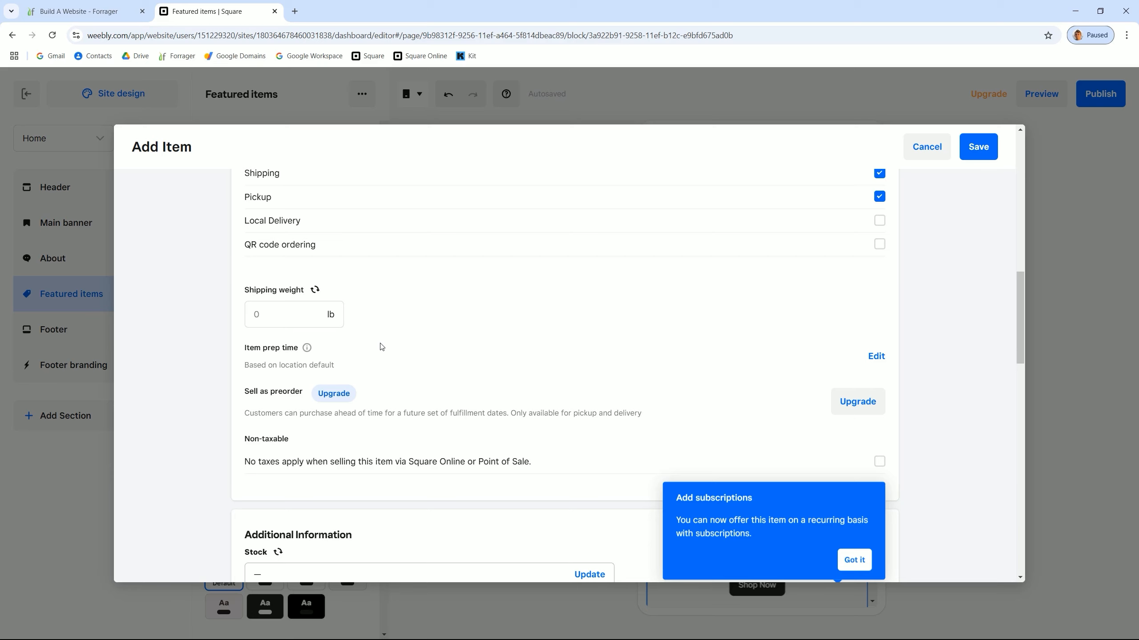
{"action": "scroll", "coordinate": [385, 349], "scroll_direction": "down", "scroll_amount": 3}
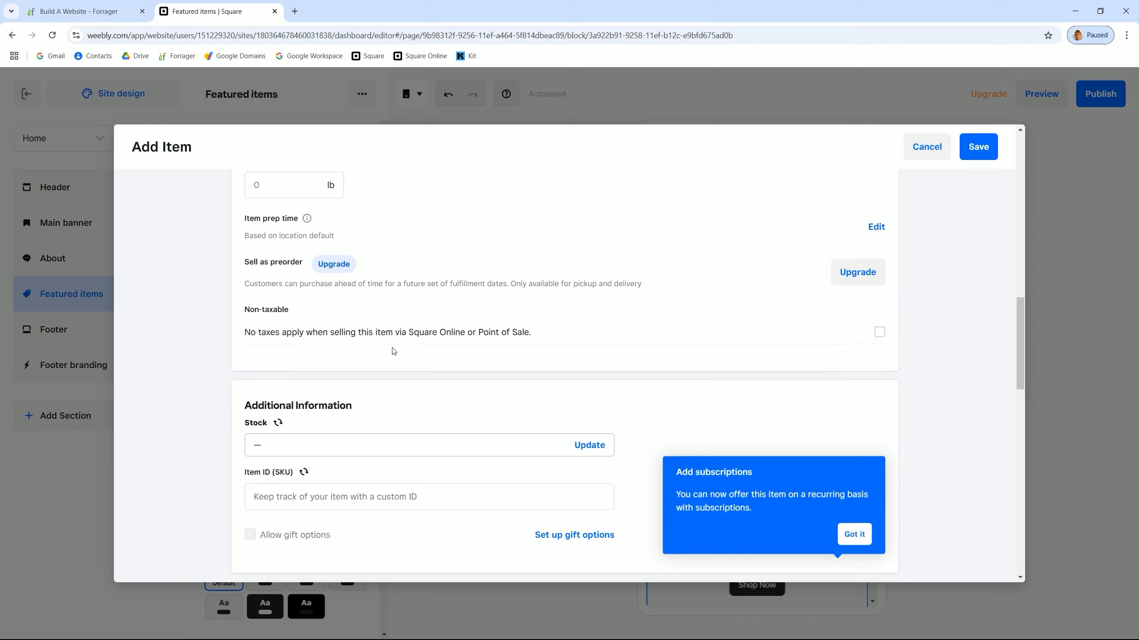
{"action": "scroll", "coordinate": [394, 352], "scroll_direction": "down", "scroll_amount": 3}
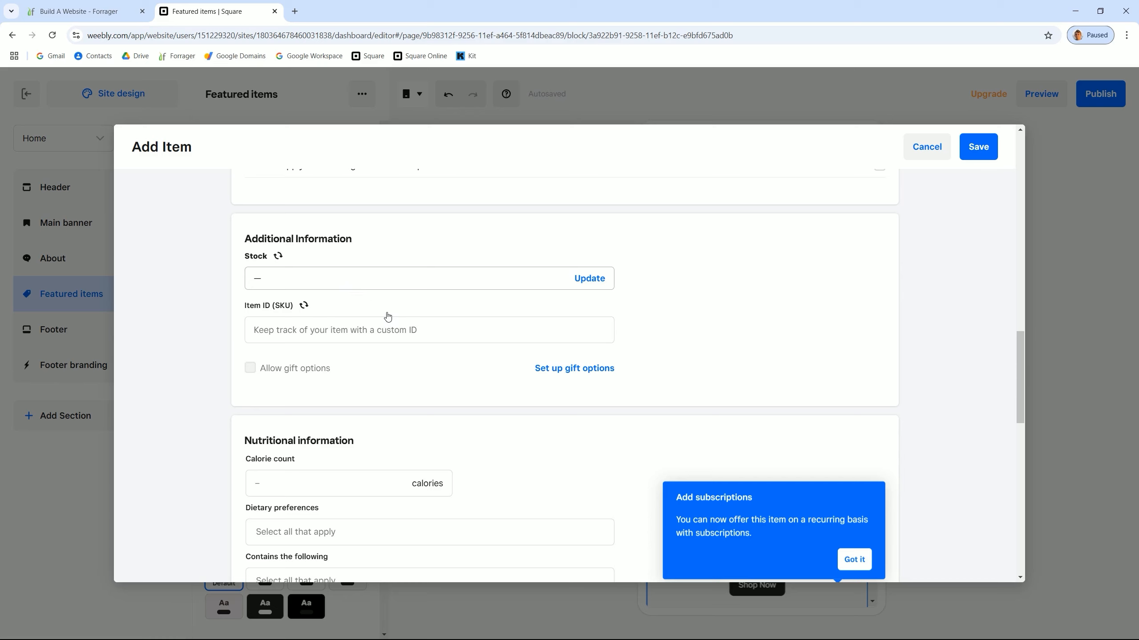
{"action": "scroll", "coordinate": [395, 323], "scroll_direction": "down", "scroll_amount": 1}
{"action": "scroll", "coordinate": [401, 335], "scroll_direction": "down", "scroll_amount": 4}
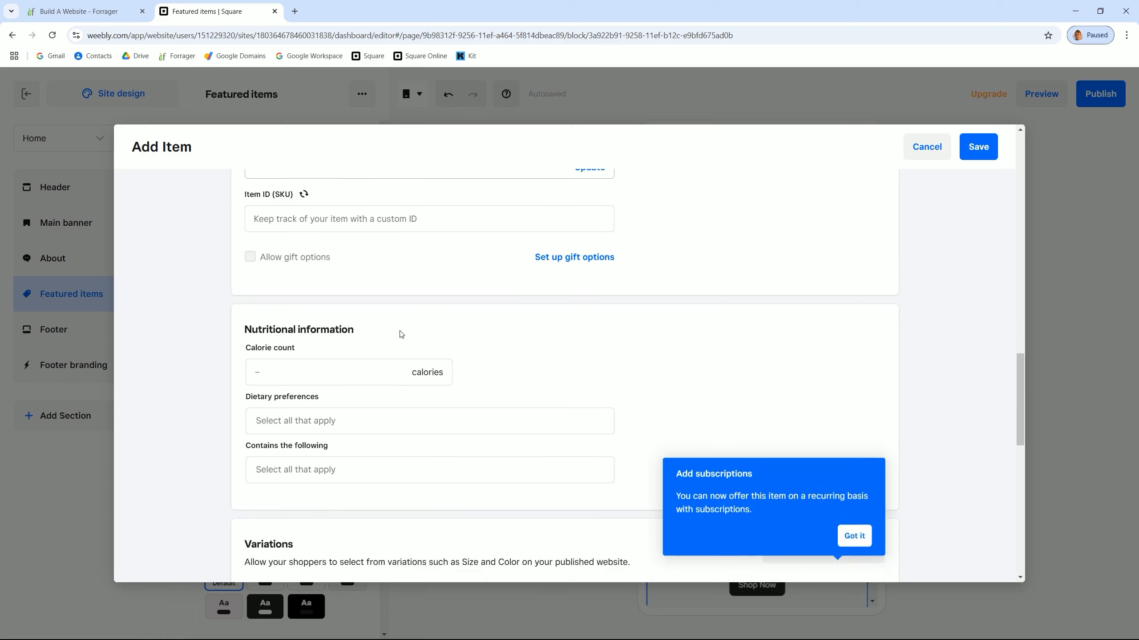
{"action": "scroll", "coordinate": [497, 350], "scroll_direction": "down", "scroll_amount": 4}
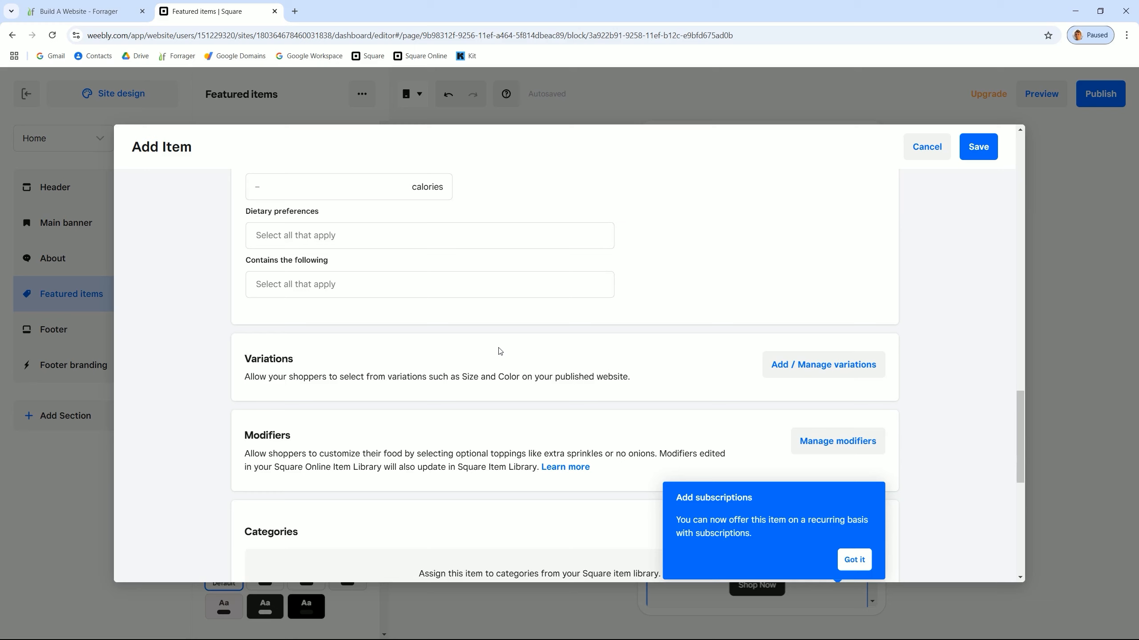
{"action": "scroll", "coordinate": [500, 351], "scroll_direction": "down", "scroll_amount": 1}
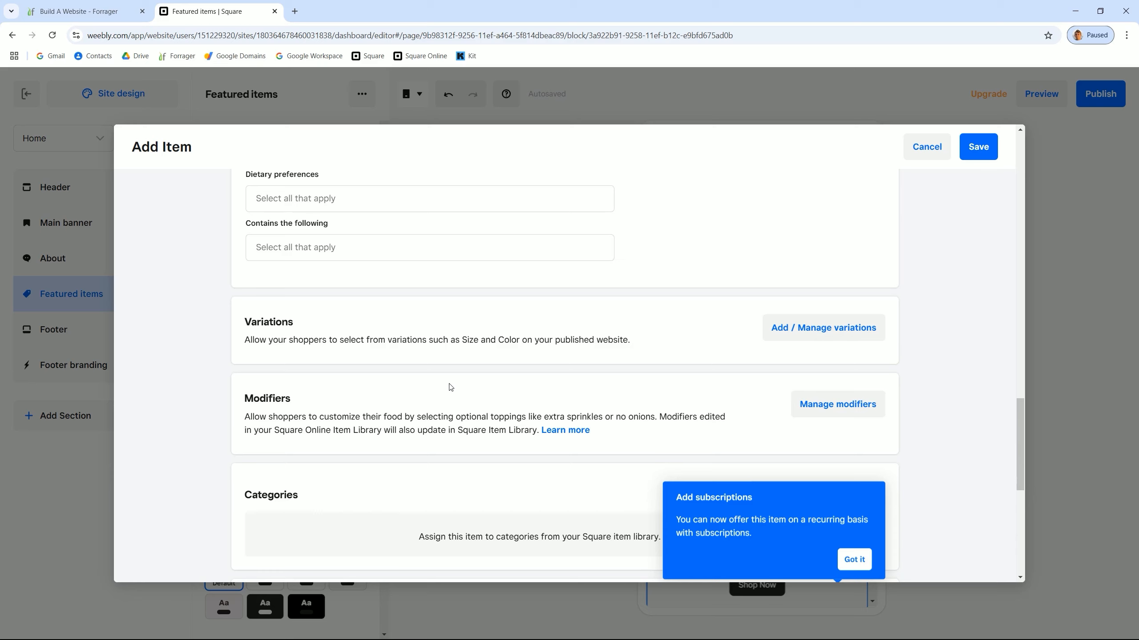
{"action": "scroll", "coordinate": [451, 387], "scroll_direction": "down", "scroll_amount": 3}
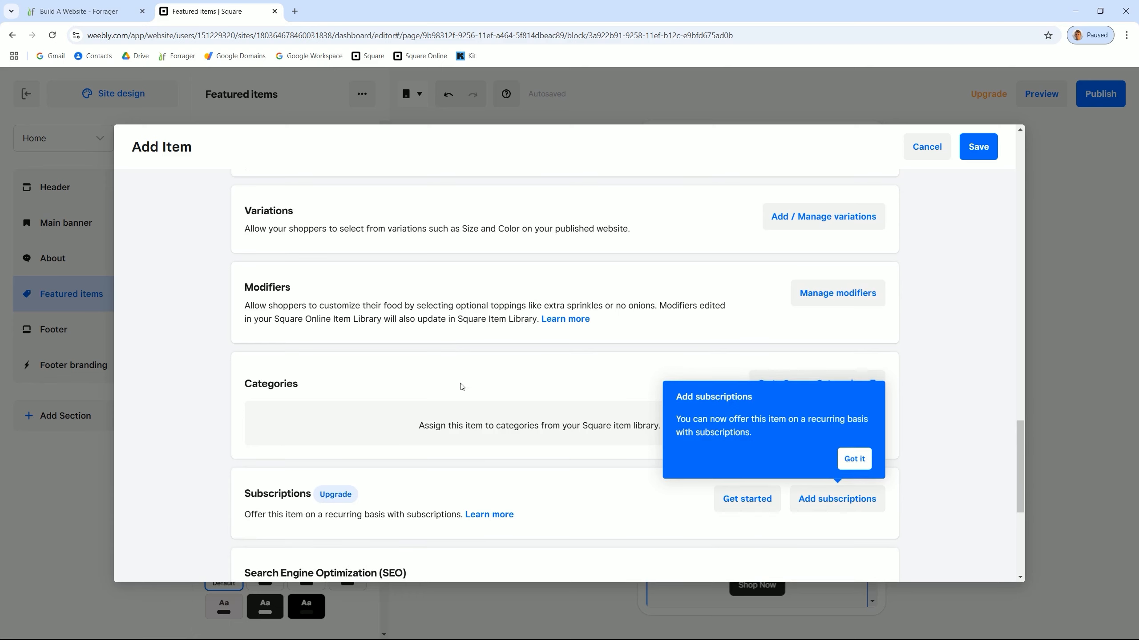
{"action": "scroll", "coordinate": [462, 365], "scroll_direction": "down", "scroll_amount": 1}
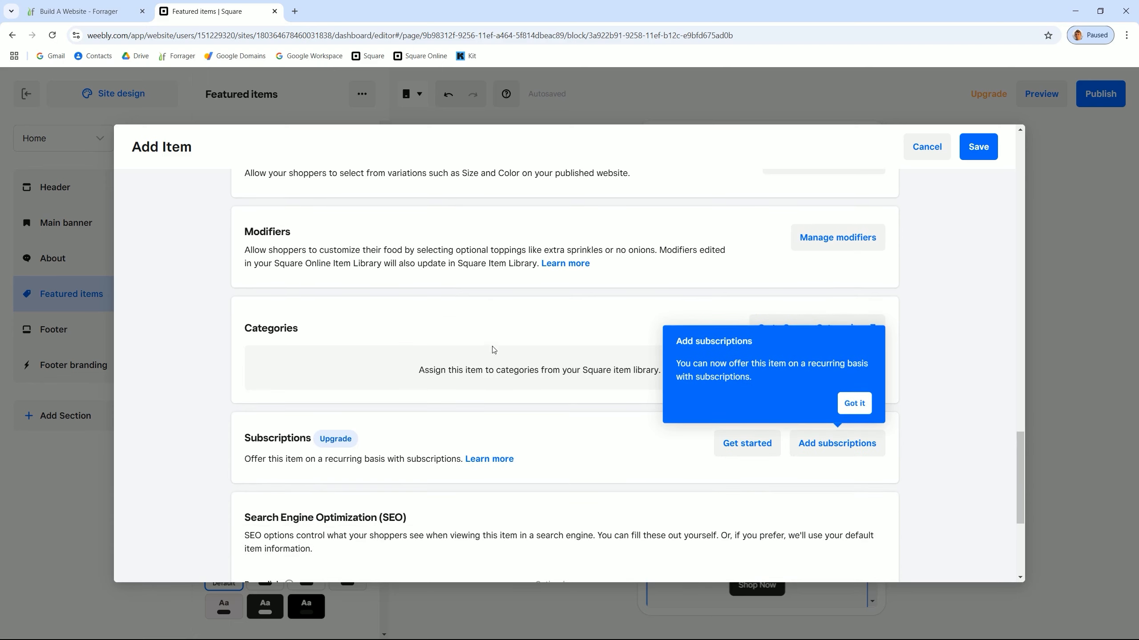
Dismiss the subscriptions tip, look over the item's search engine options and save the Fudge Sampler Box item
{"action": "left_click", "coordinate": [854, 403]}
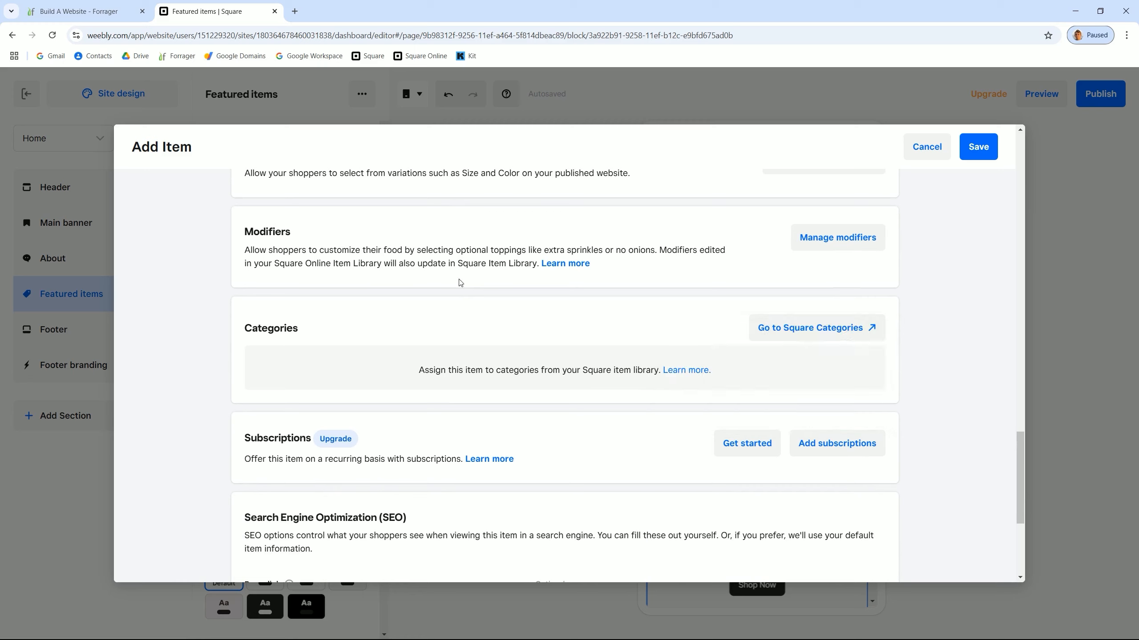
{"action": "scroll", "coordinate": [460, 282], "scroll_direction": "down", "scroll_amount": 2}
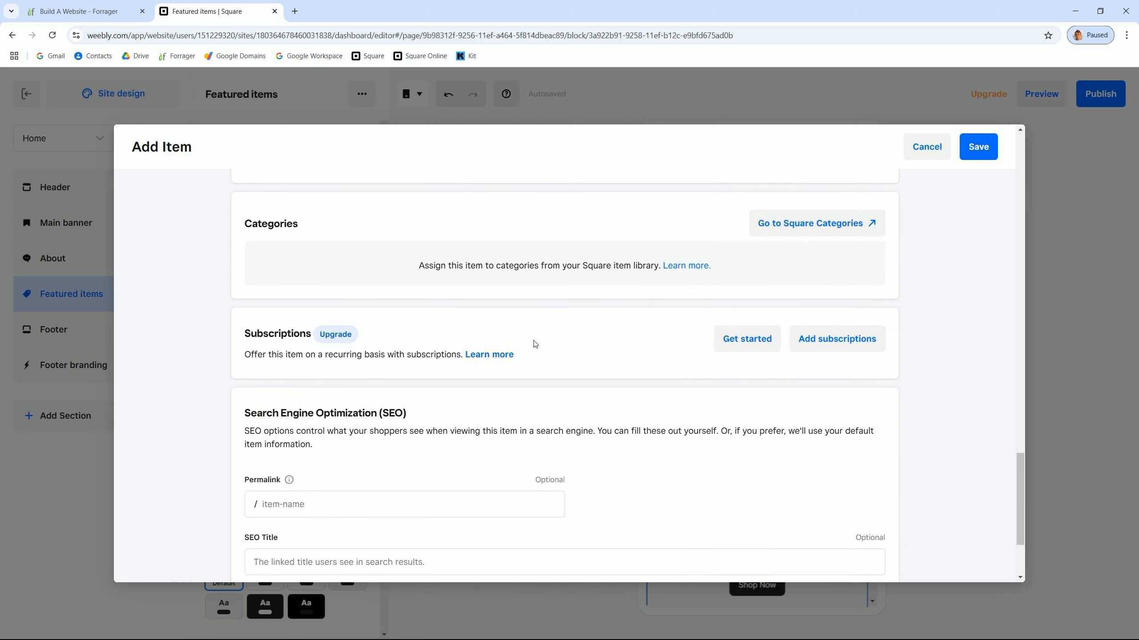
{"action": "scroll", "coordinate": [543, 345], "scroll_direction": "down", "scroll_amount": 3}
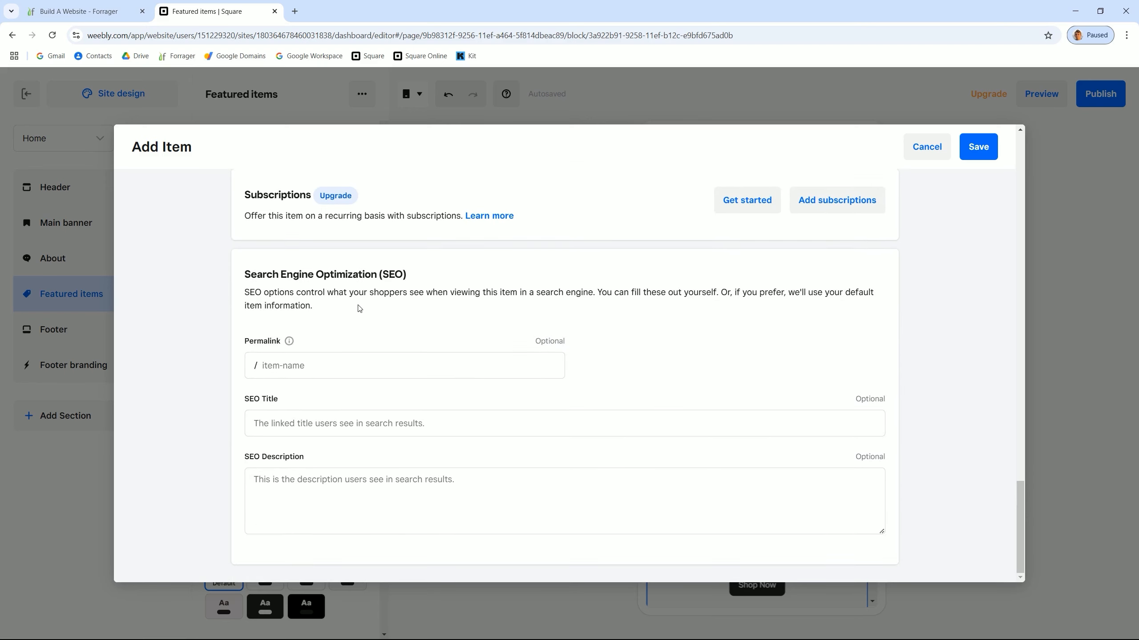
{"action": "scroll", "coordinate": [632, 453], "scroll_direction": "up", "scroll_amount": 2}
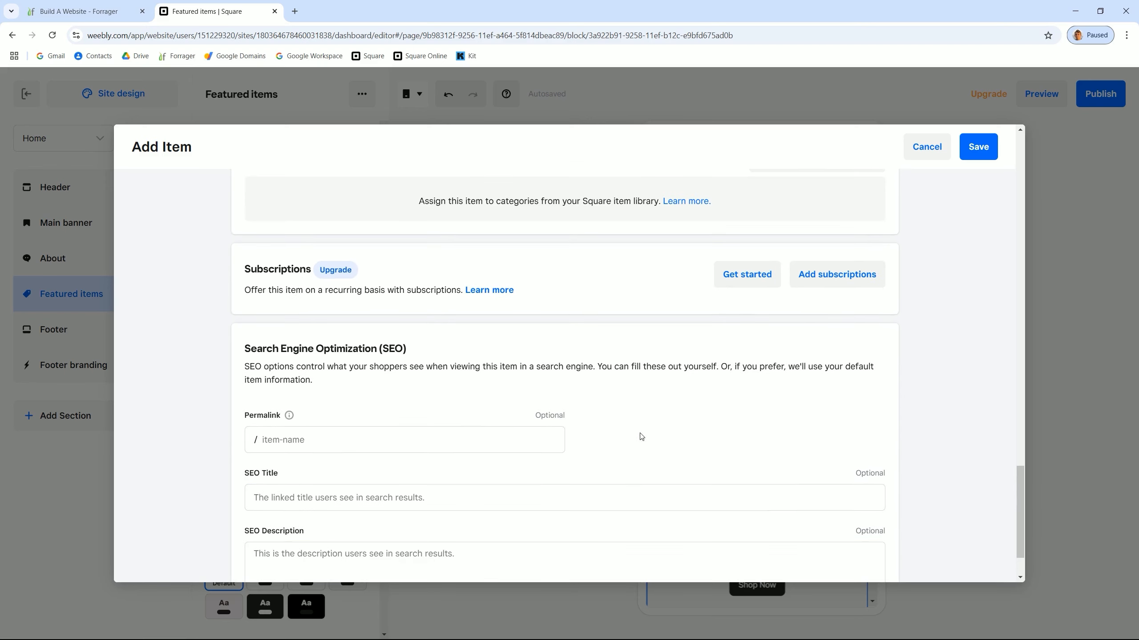
{"action": "left_click", "coordinate": [978, 153]}
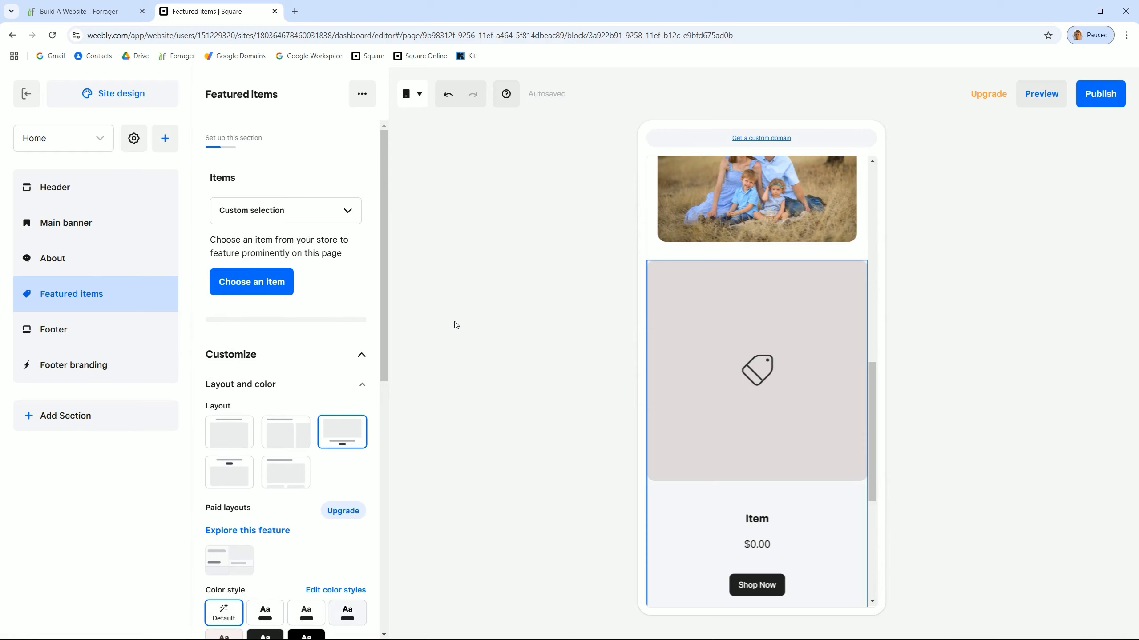
Choose Fudge Sampler Box as the custom-selected item of the Featured items section and save the selection
{"action": "left_click", "coordinate": [272, 220]}
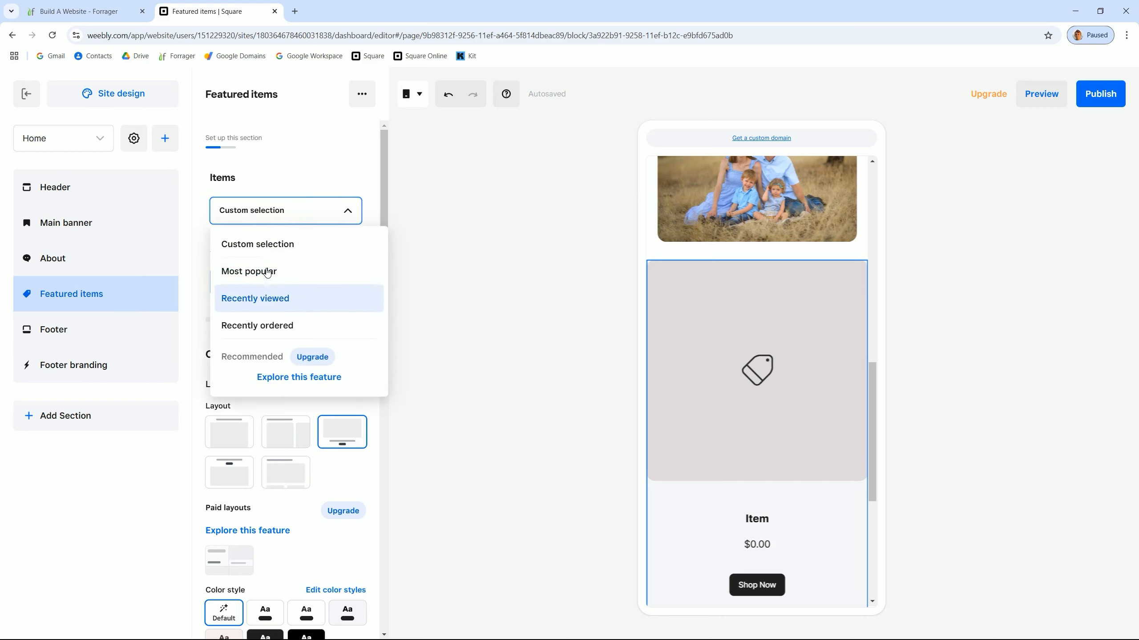
{"action": "left_click", "coordinate": [291, 179]}
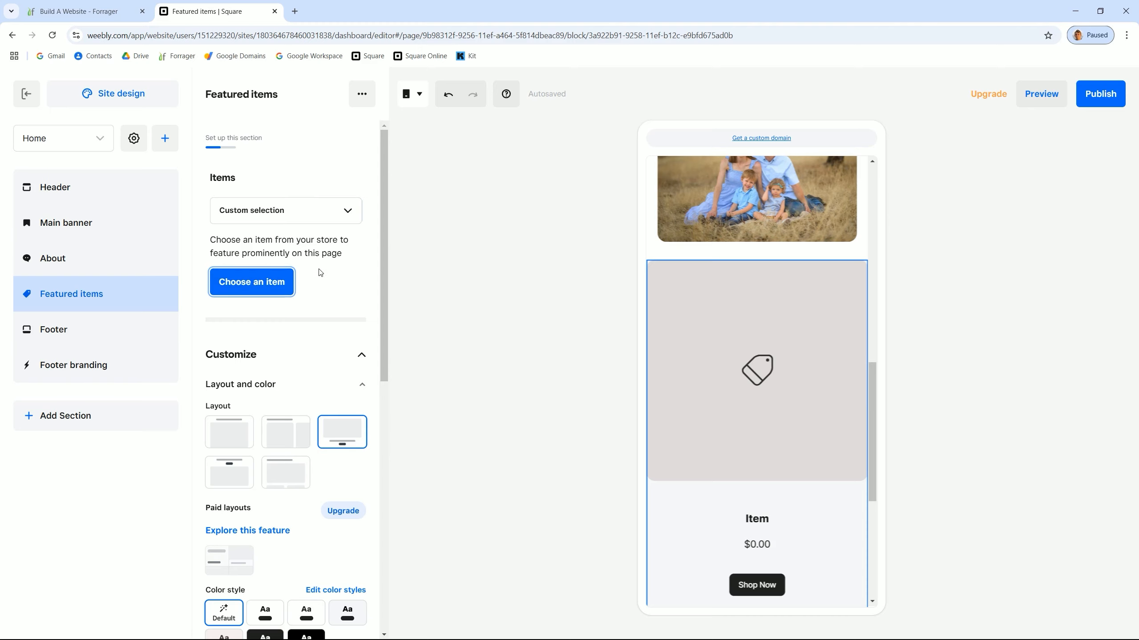
{"action": "left_click", "coordinate": [265, 288]}
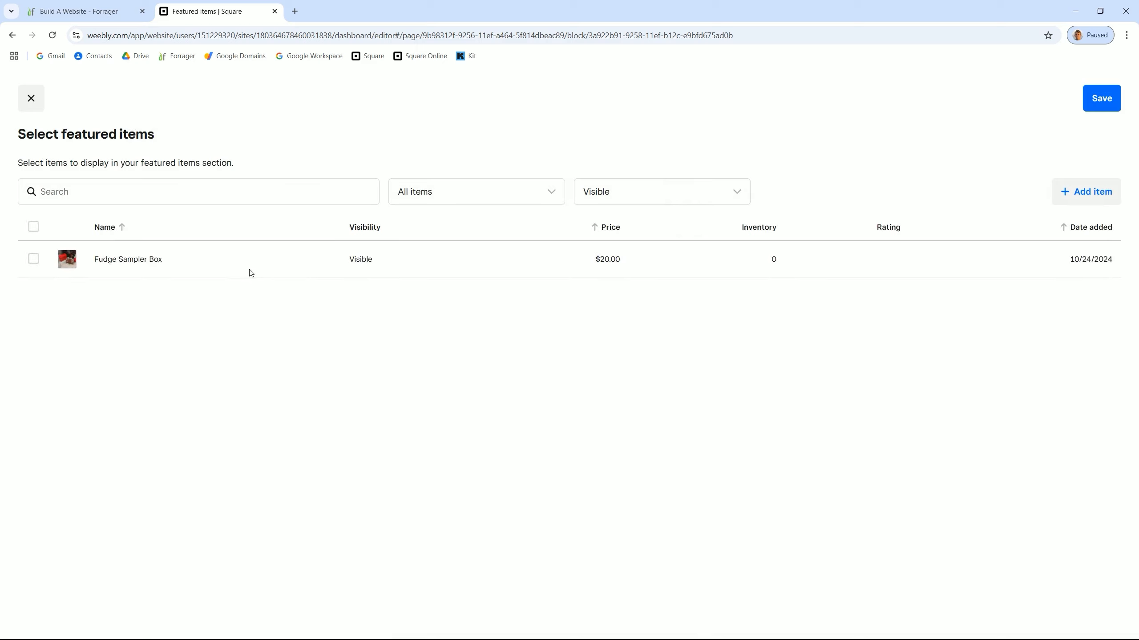
{"action": "left_click", "coordinate": [33, 259]}
{"action": "left_click", "coordinate": [1102, 102]}
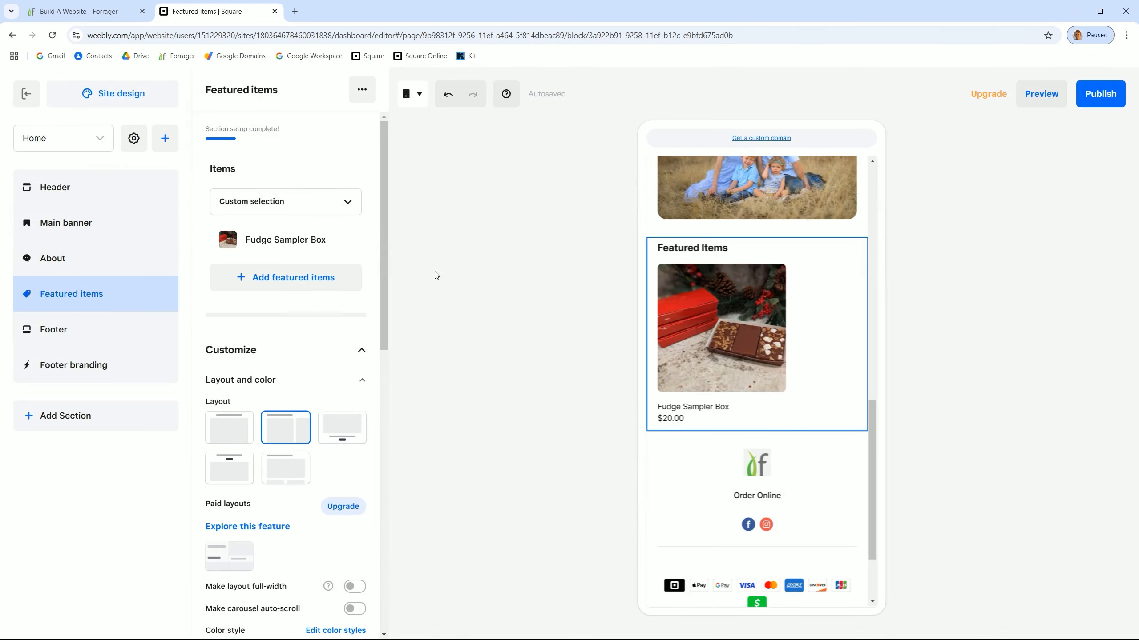
In desktop view, give the Featured items section the layout with item text beside a large image on its right, and return to mobile view
{"action": "left_click", "coordinate": [238, 431]}
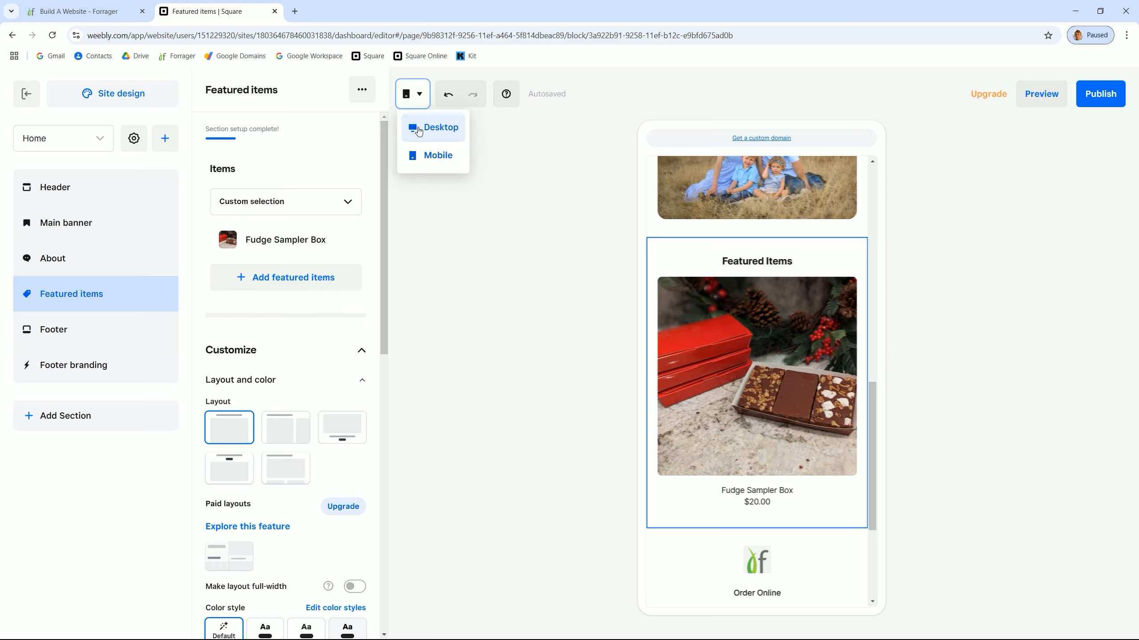
{"action": "left_click", "coordinate": [419, 127]}
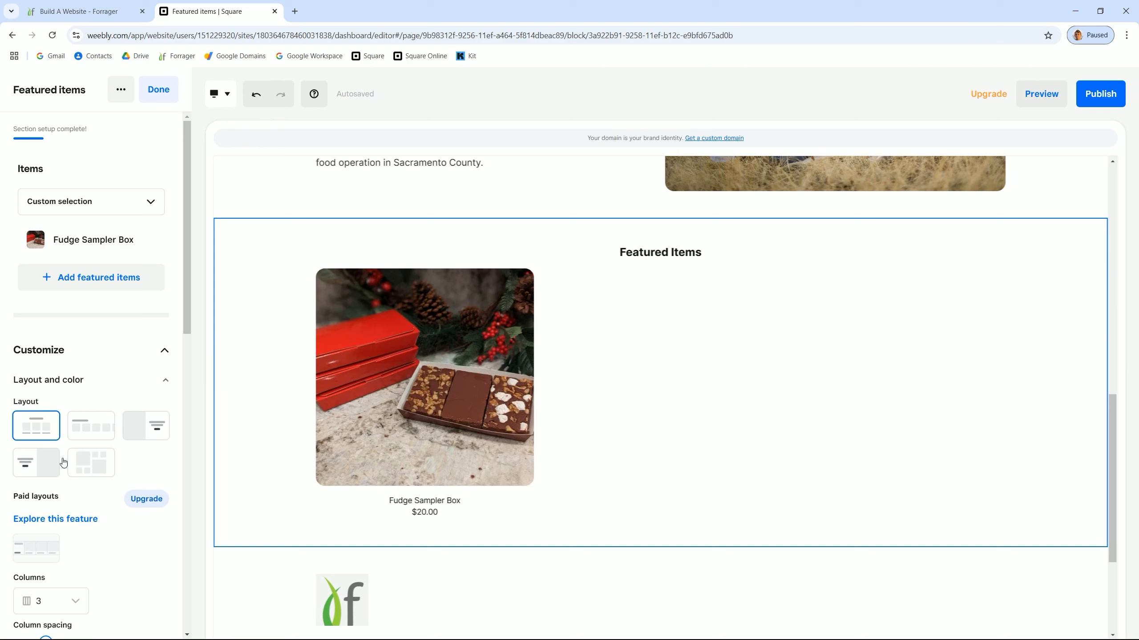
{"action": "left_click", "coordinate": [43, 467]}
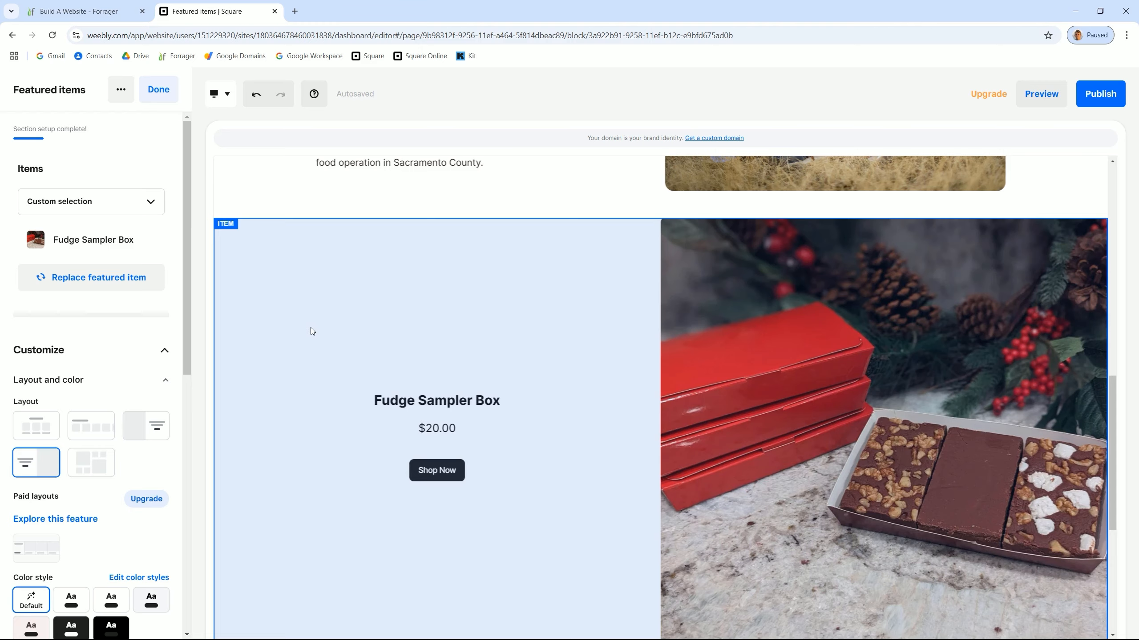
{"action": "scroll", "coordinate": [309, 329], "scroll_direction": "down", "scroll_amount": 3}
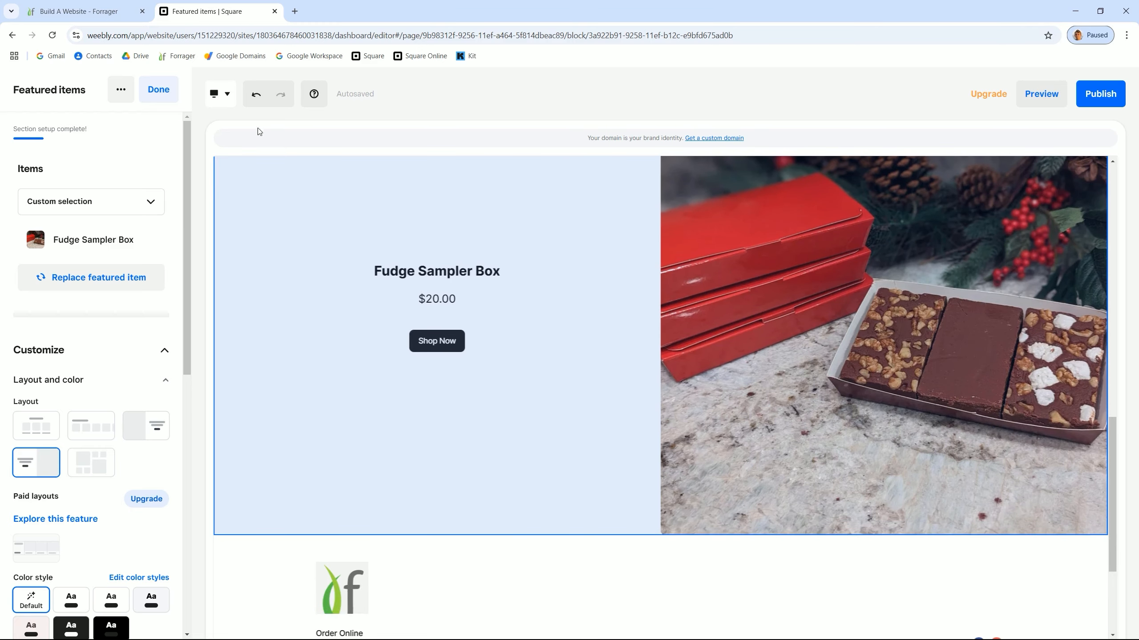
{"action": "left_click", "coordinate": [224, 95]}
{"action": "left_click", "coordinate": [229, 156]}
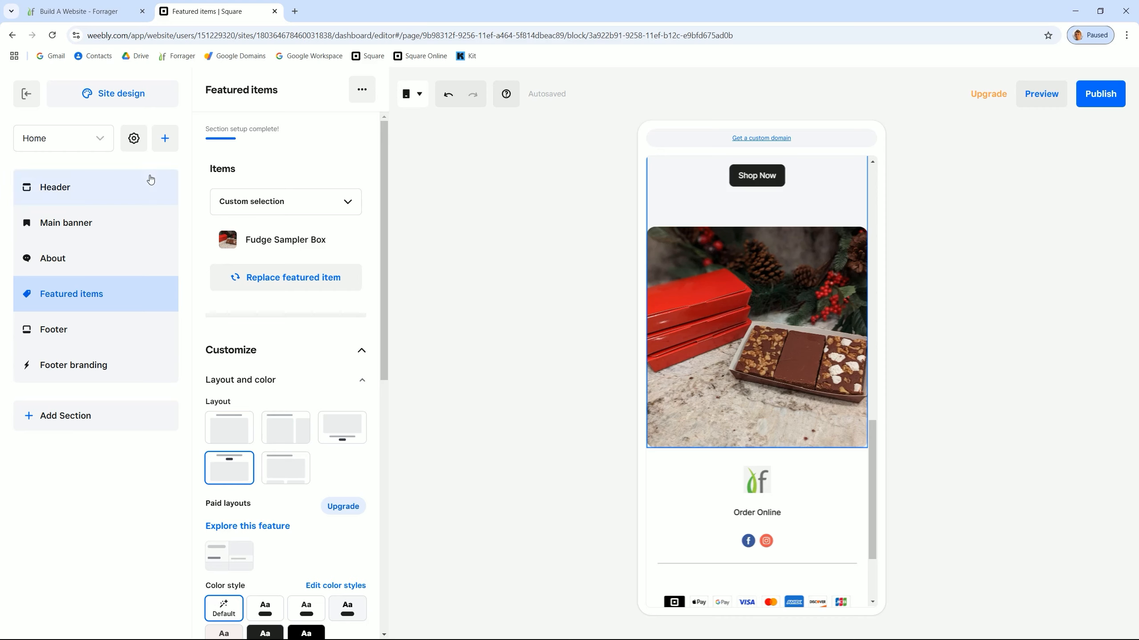
Add a Contact us form section with the centered layout below the featured item and switch the page view to desktop
{"action": "left_click", "coordinate": [162, 142]}
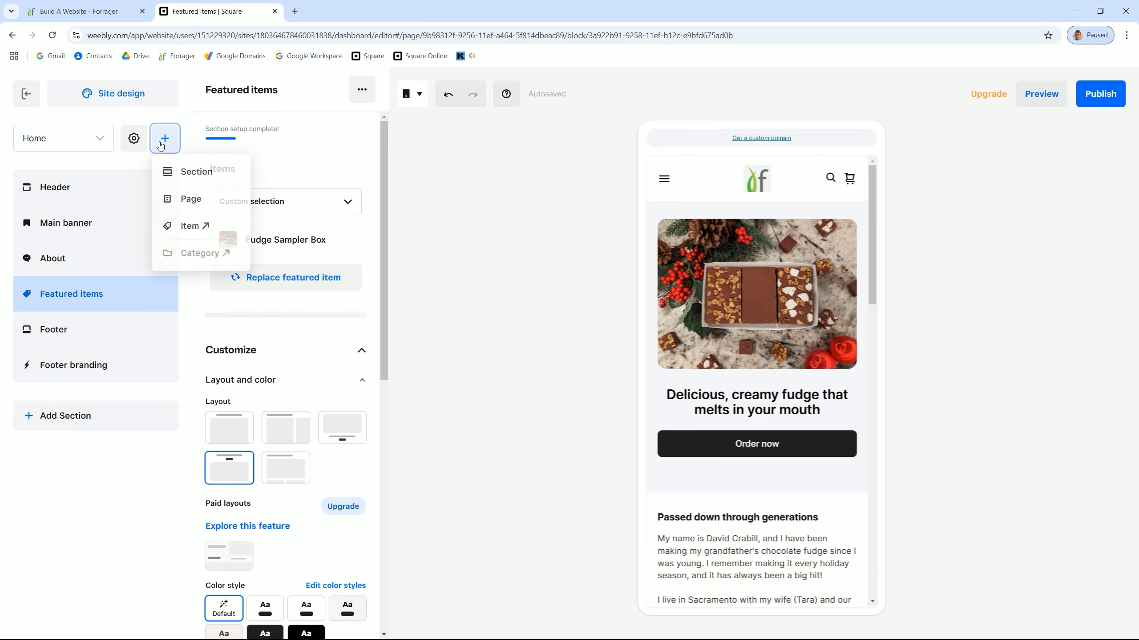
{"action": "left_click", "coordinate": [173, 173]}
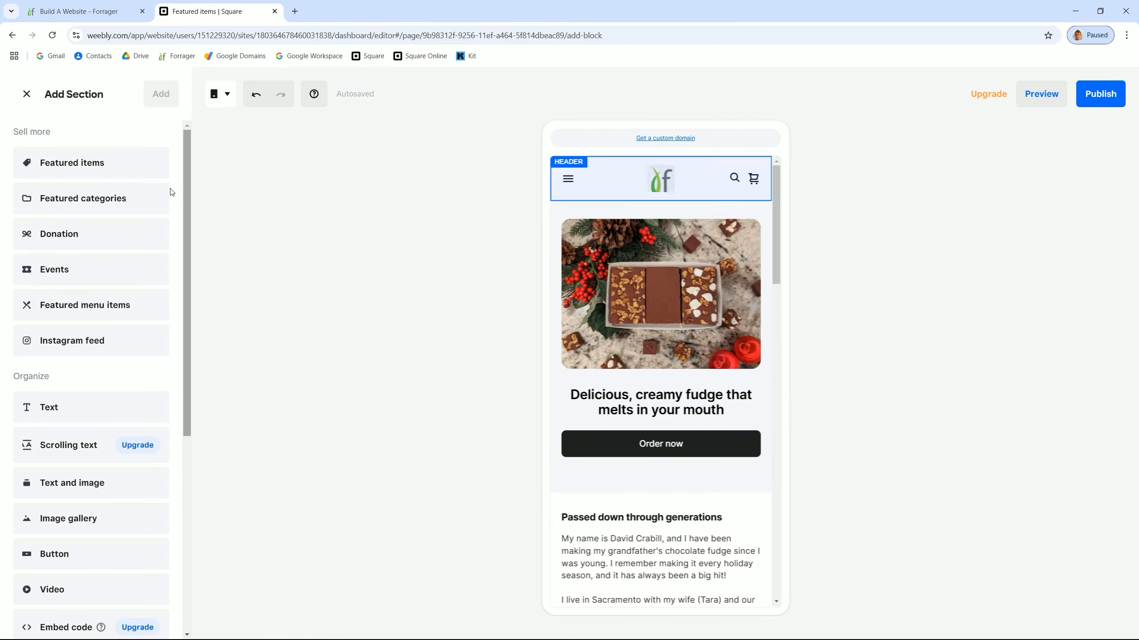
{"action": "scroll", "coordinate": [91, 356], "scroll_direction": "down", "scroll_amount": 2}
{"action": "scroll", "coordinate": [92, 359], "scroll_direction": "down", "scroll_amount": 5}
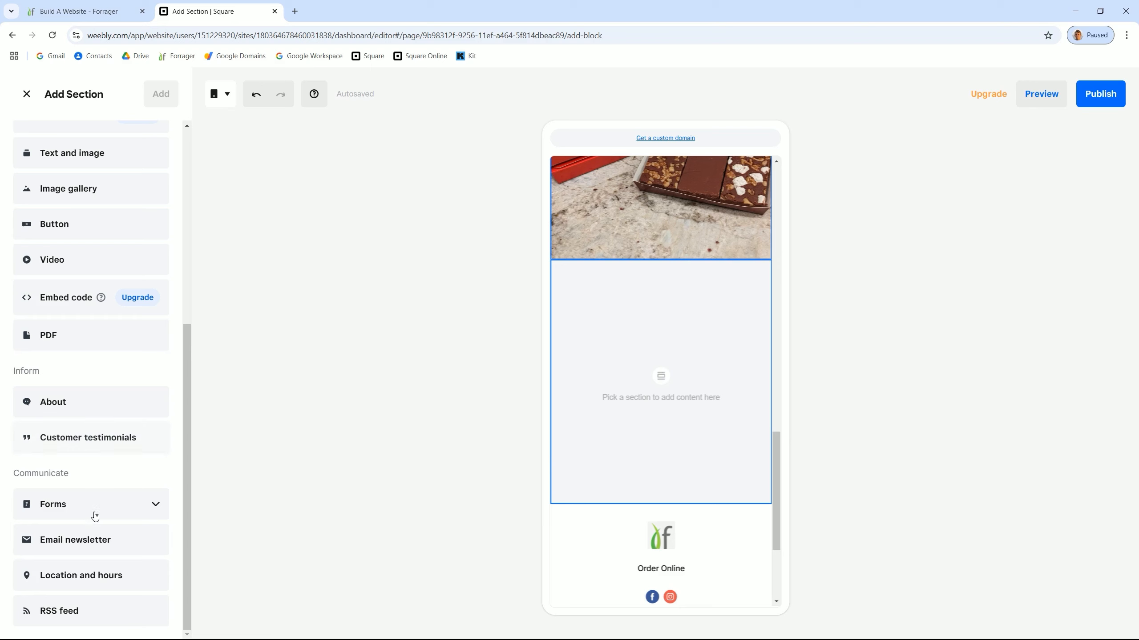
{"action": "left_click", "coordinate": [119, 511]}
{"action": "scroll", "coordinate": [94, 521], "scroll_direction": "down", "scroll_amount": 1}
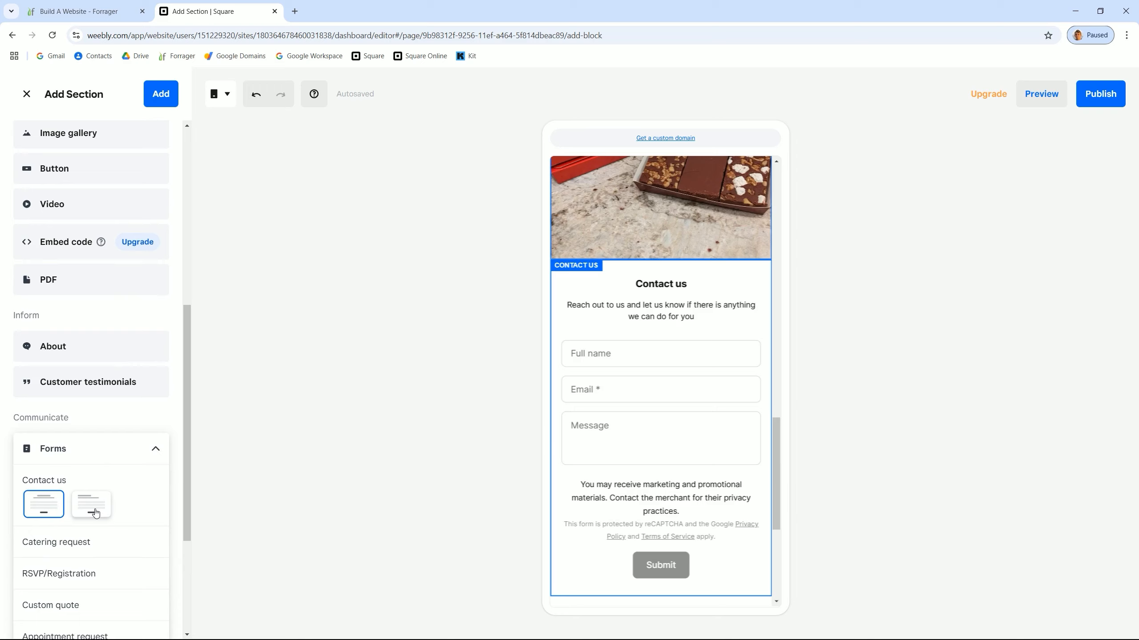
{"action": "left_click", "coordinate": [44, 511]}
{"action": "left_click", "coordinate": [164, 98]}
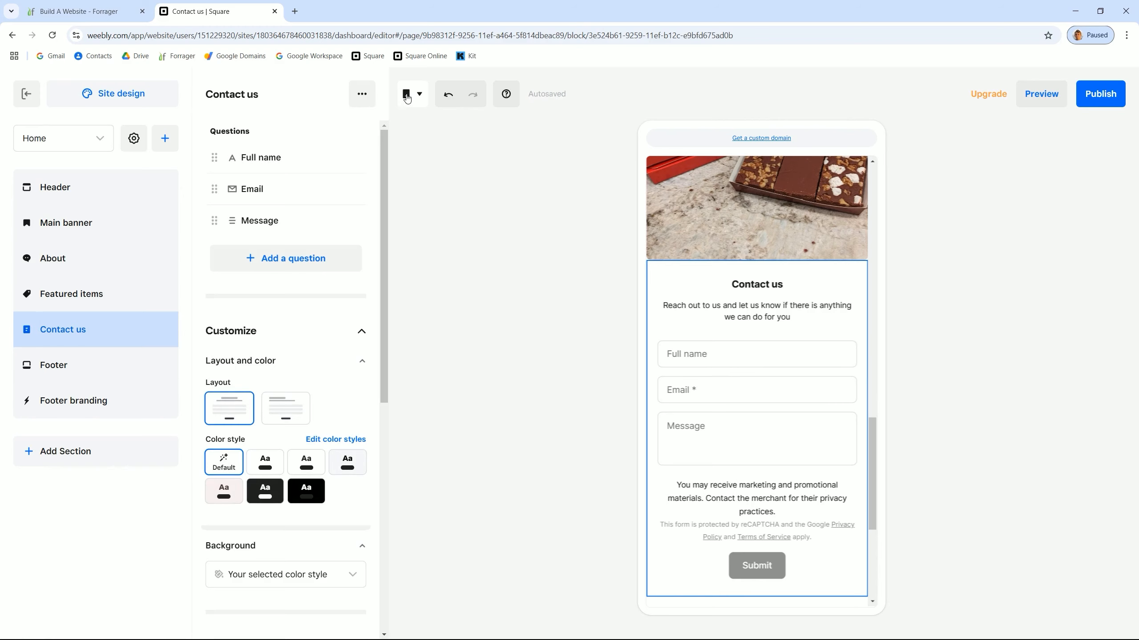
{"action": "left_click", "coordinate": [411, 94]}
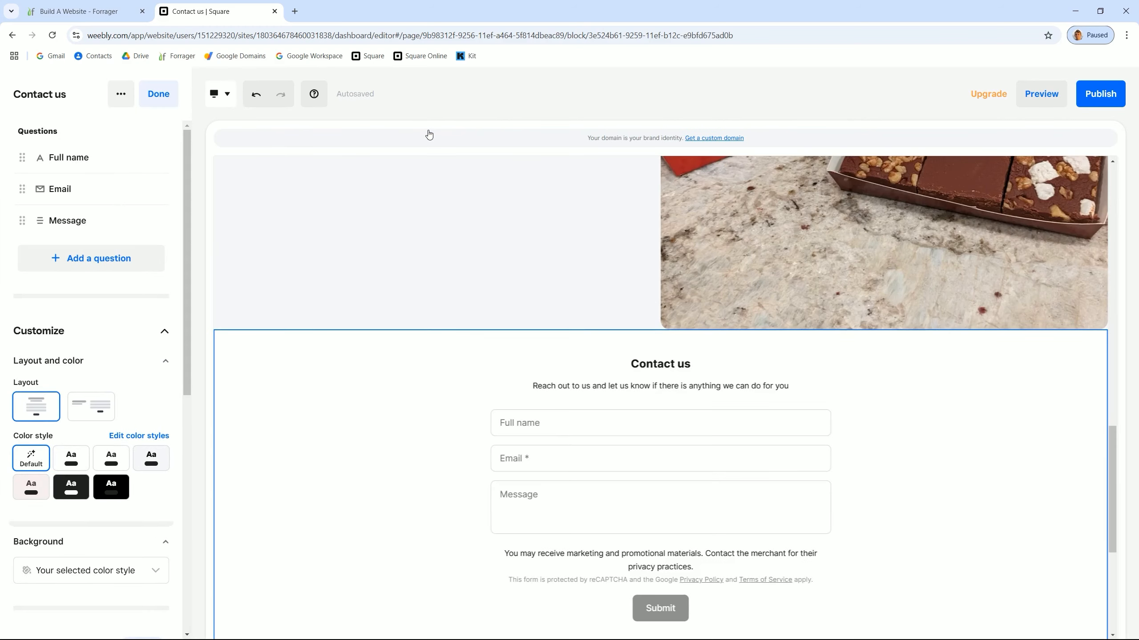
Give the Contact us section the layout with its text beside the form and finish editing the section
{"action": "left_click", "coordinate": [95, 409]}
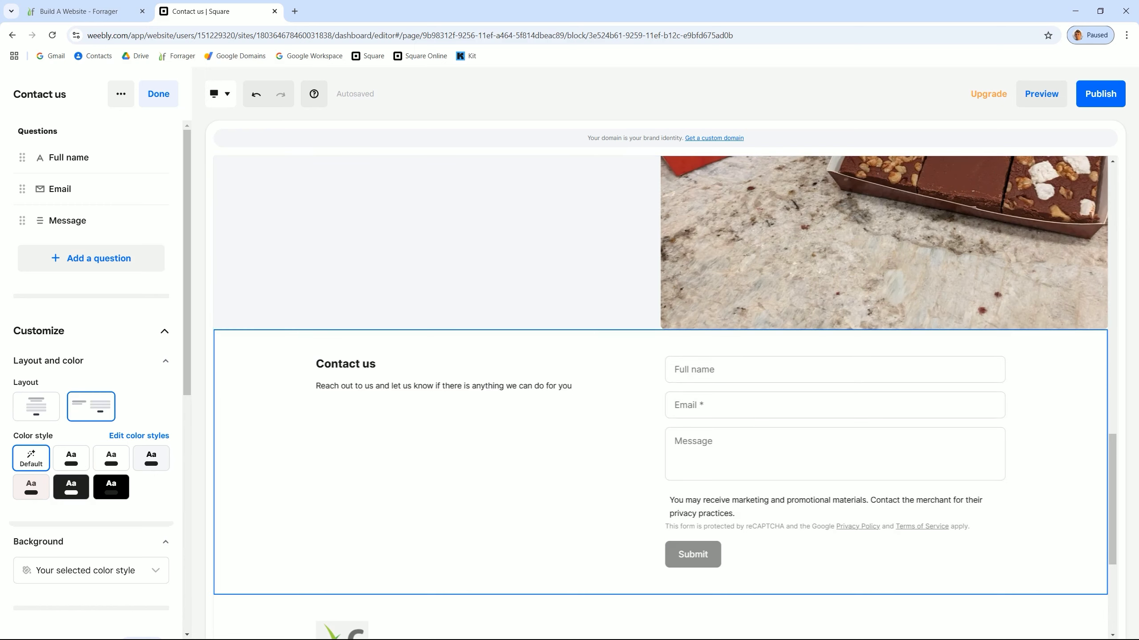
{"action": "left_click_drag", "start_coordinate": [1116, 469], "coordinate": [1082, 533]}
{"action": "scroll", "coordinate": [844, 329], "scroll_direction": "up", "scroll_amount": 1}
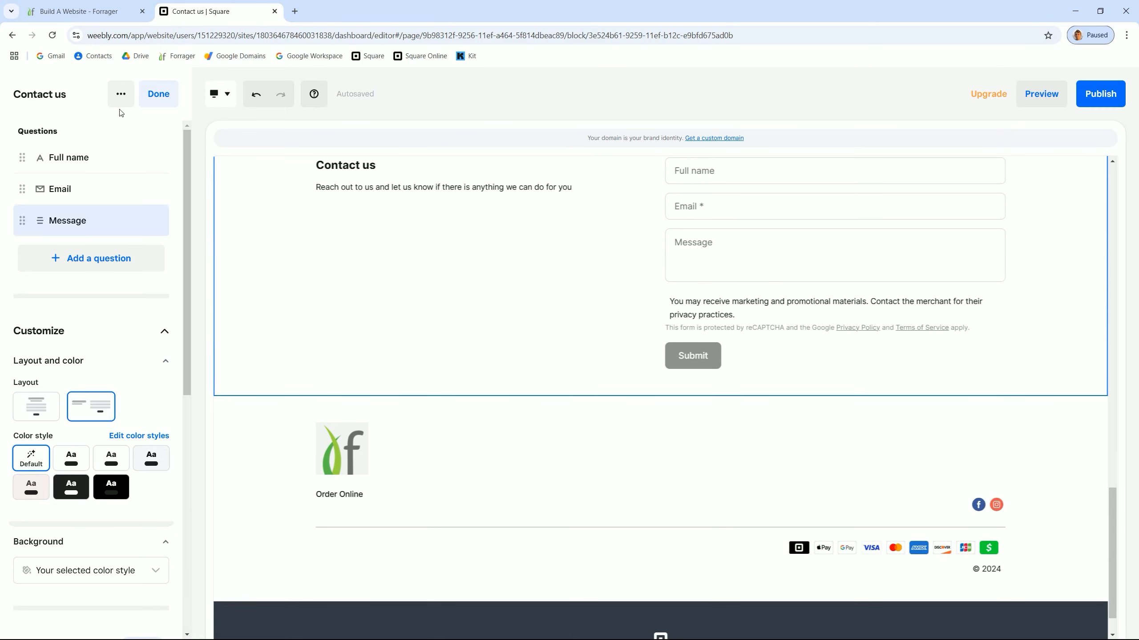
{"action": "left_click", "coordinate": [158, 94]}
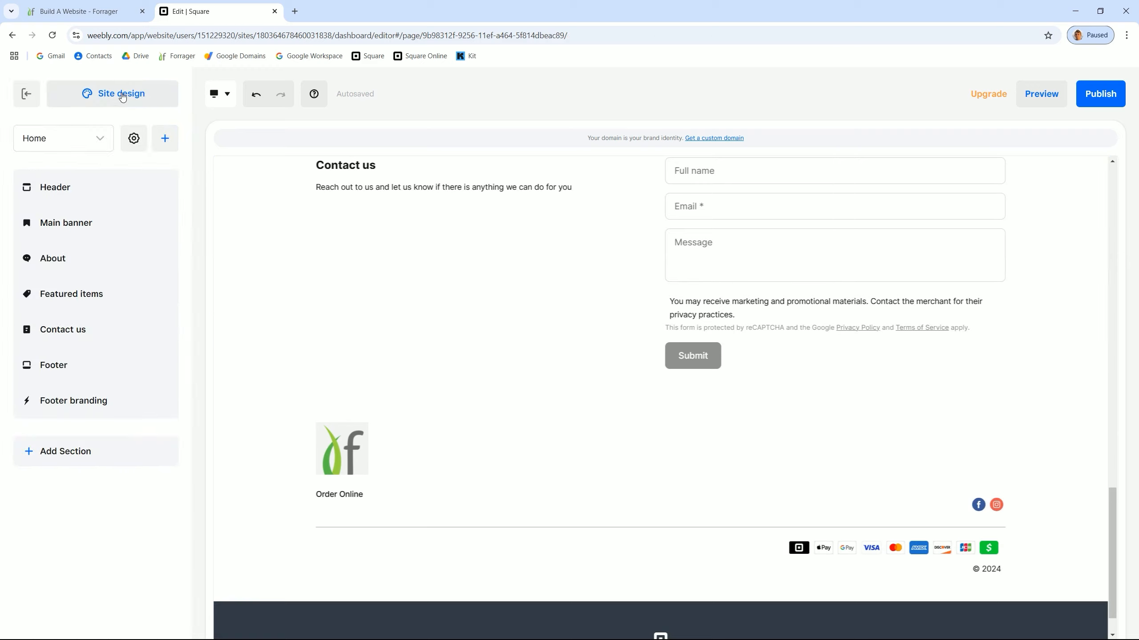
Open the site design settings, preview the first black-and-white site style and leave the site styles without applying it
{"action": "left_click", "coordinate": [122, 97]}
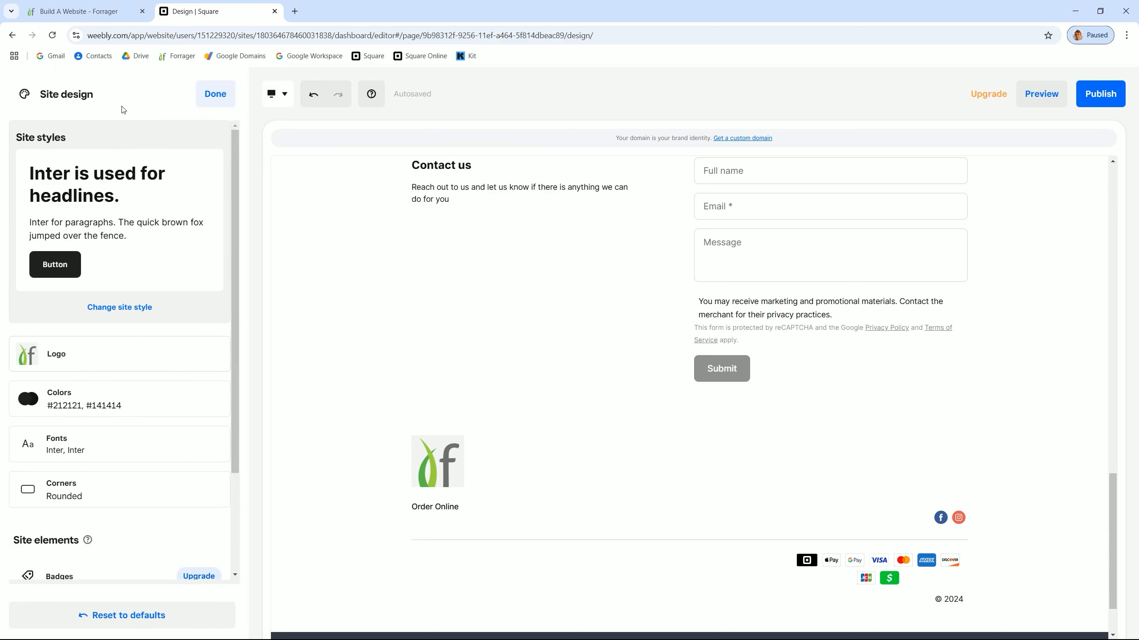
{"action": "left_click", "coordinate": [118, 309]}
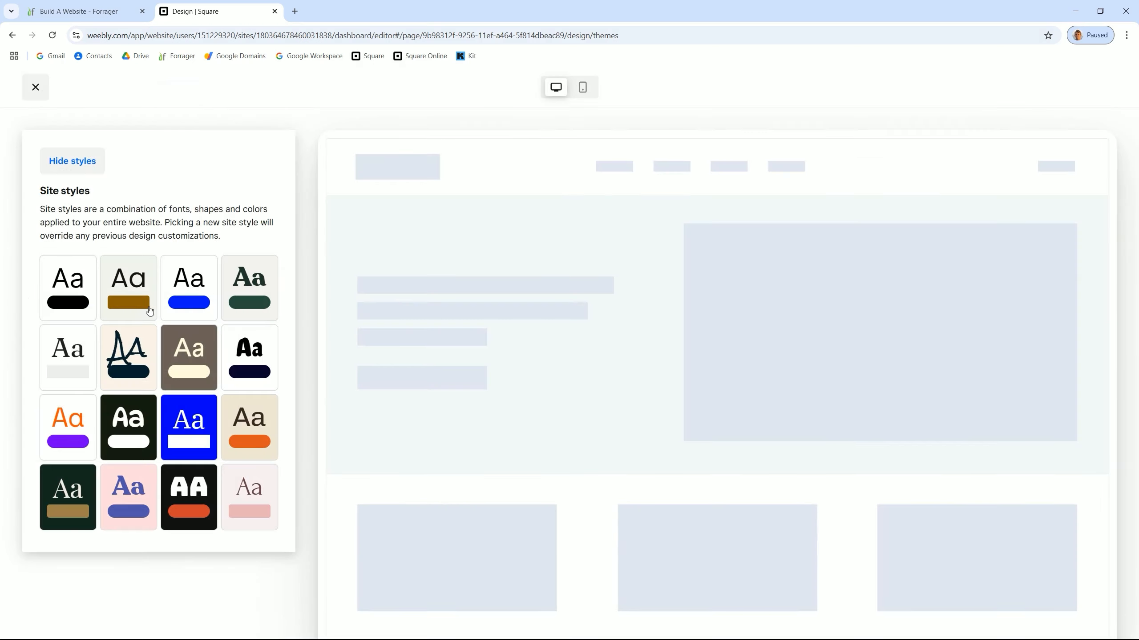
{"action": "left_click", "coordinate": [81, 292]}
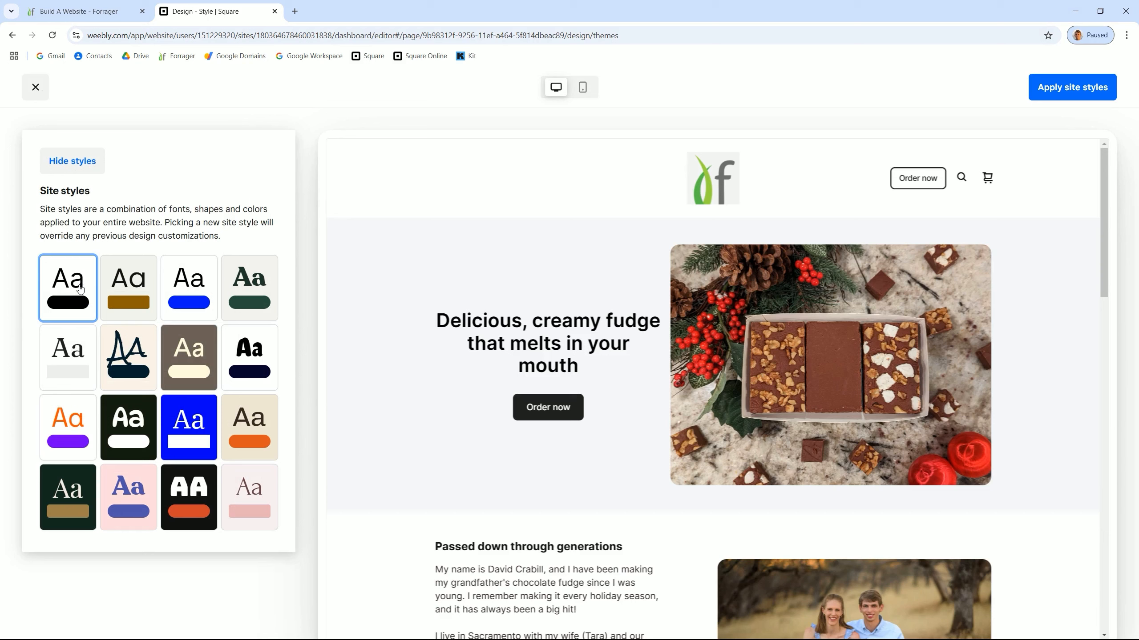
{"action": "left_click", "coordinate": [36, 90]}
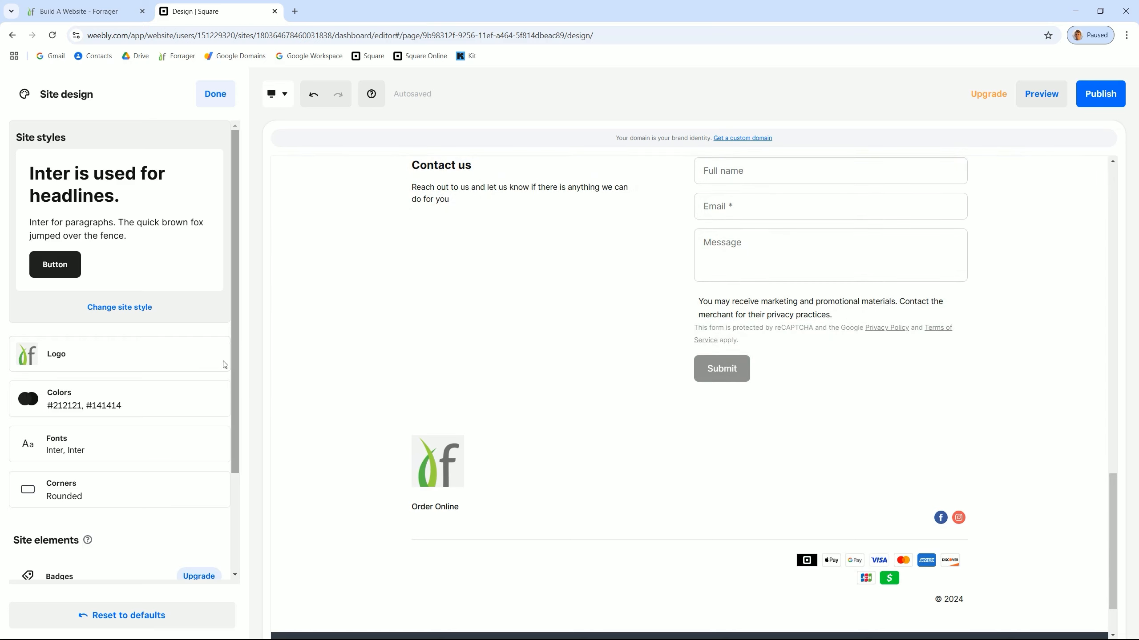
Remove the logo image from the site design, change the header's logo text to Crabill Candy and finish editing the header
{"action": "left_click", "coordinate": [216, 361]}
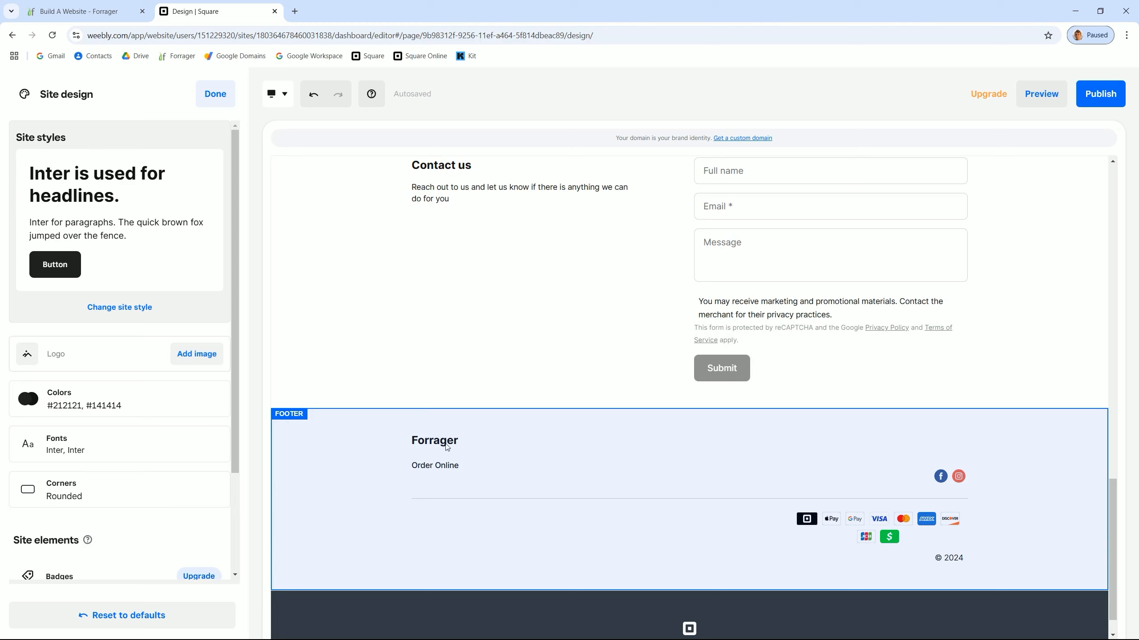
{"action": "left_click_drag", "start_coordinate": [1113, 508], "coordinate": [1121, 168]}
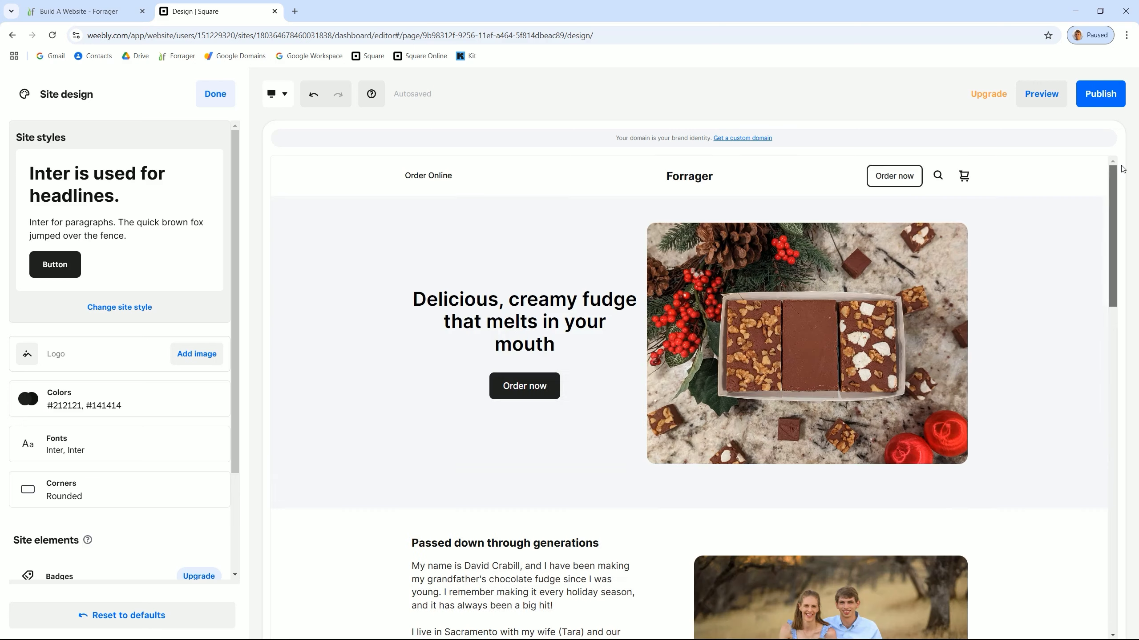
{"action": "left_click", "coordinate": [688, 176]}
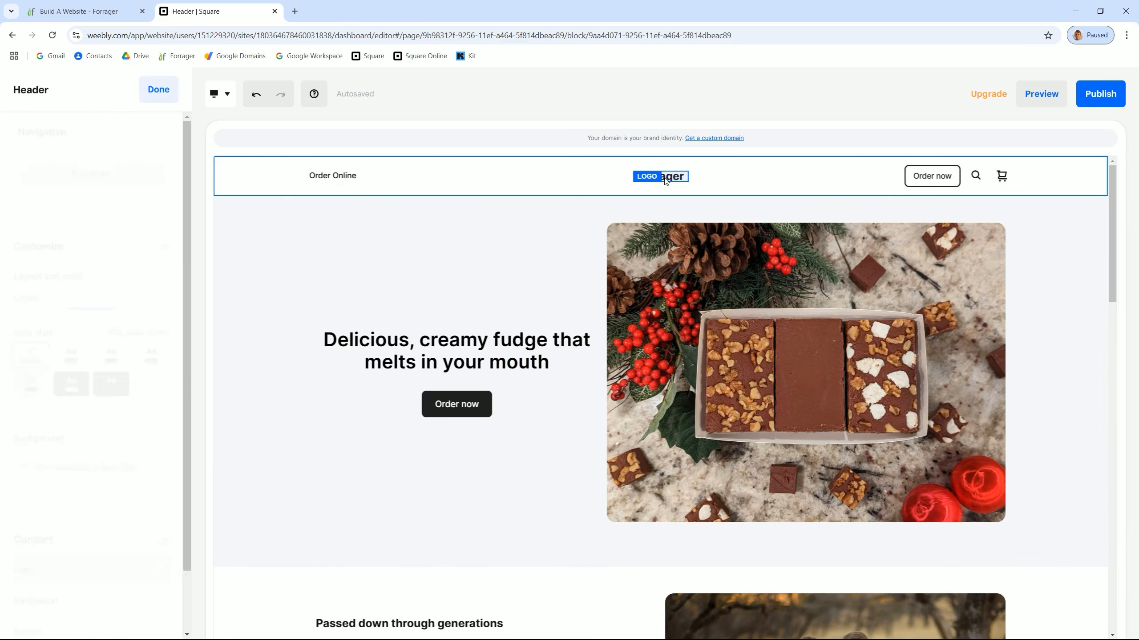
{"action": "left_click", "coordinate": [667, 178]}
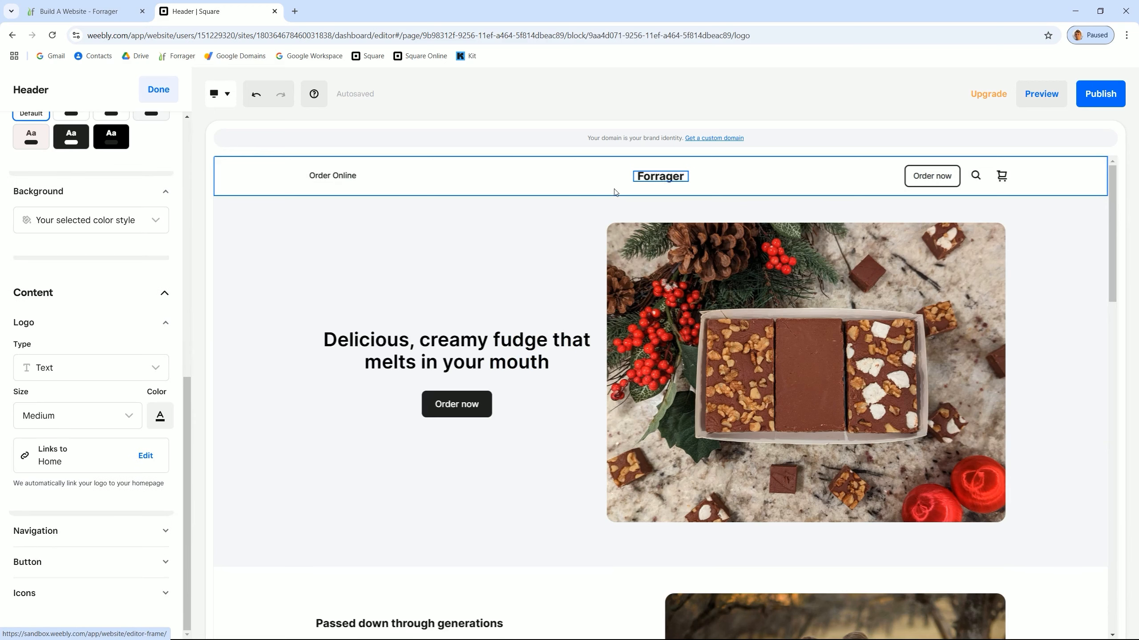
{"action": "double_click", "coordinate": [660, 176]}
{"action": "type", "text": "Crabill Candy"}
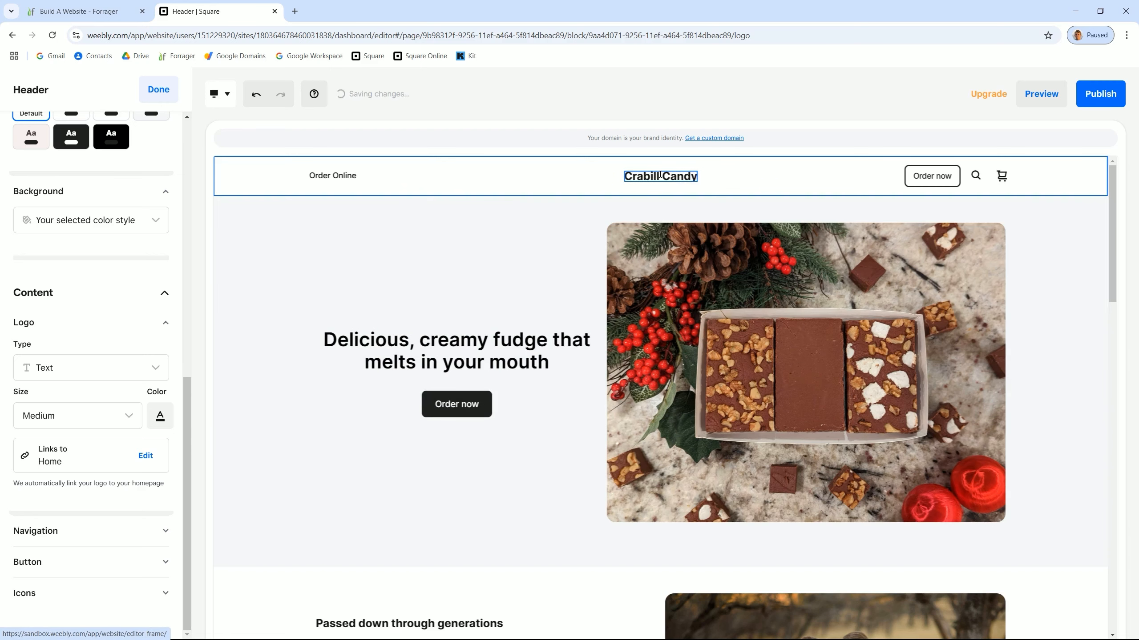
{"action": "left_click", "coordinate": [576, 195]}
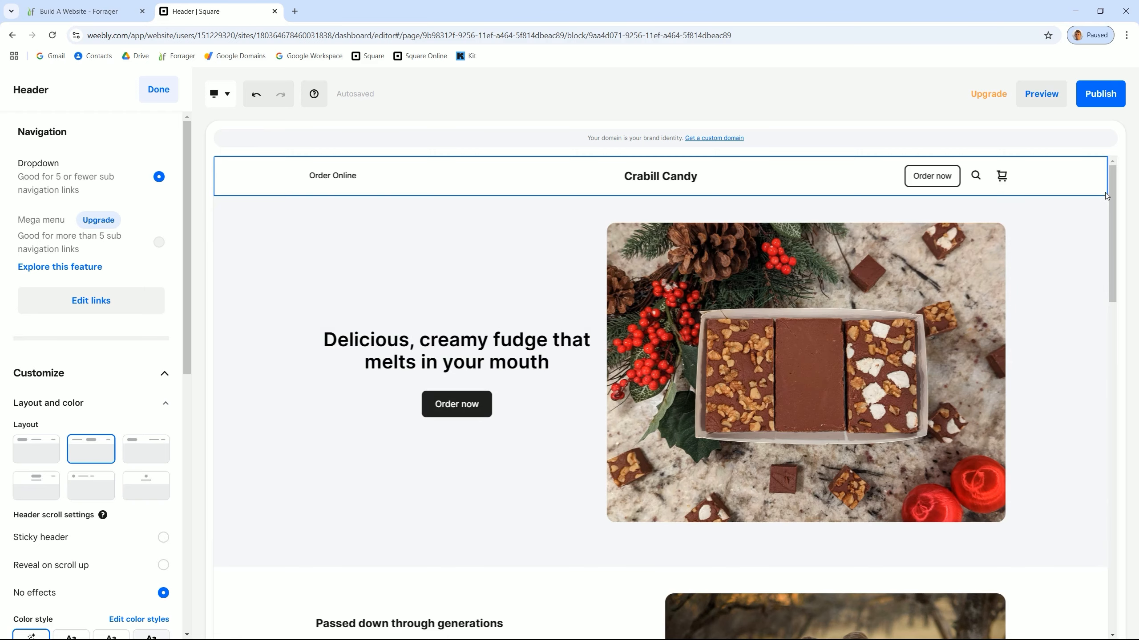
{"action": "left_click_drag", "start_coordinate": [1111, 224], "coordinate": [1082, 159]}
{"action": "left_click", "coordinate": [158, 90]}
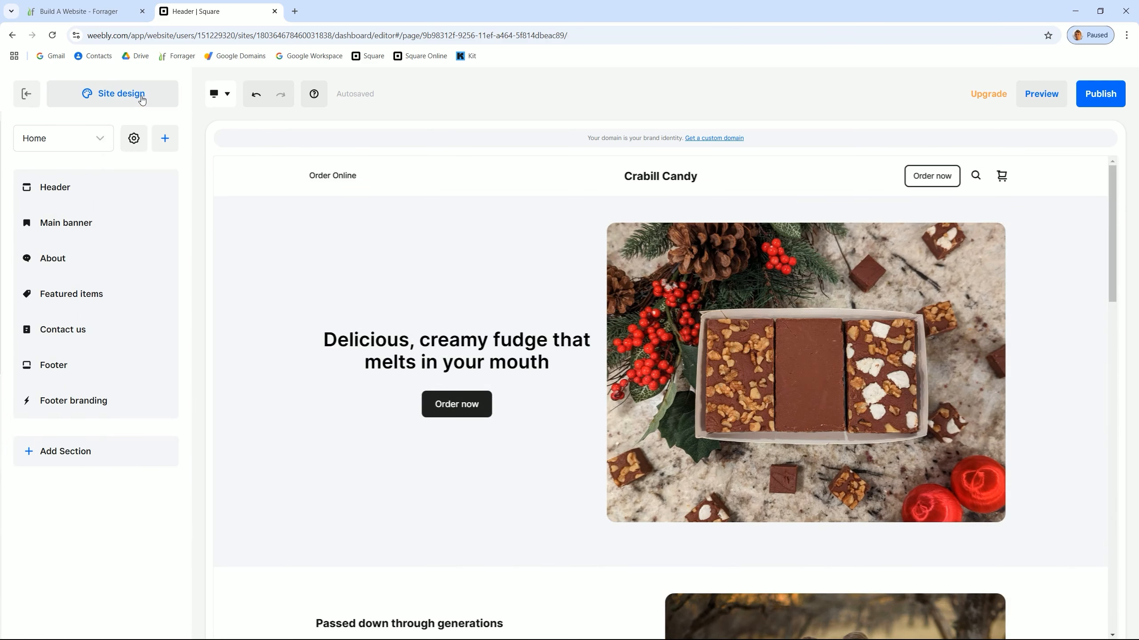
{"action": "left_click", "coordinate": [130, 99]}
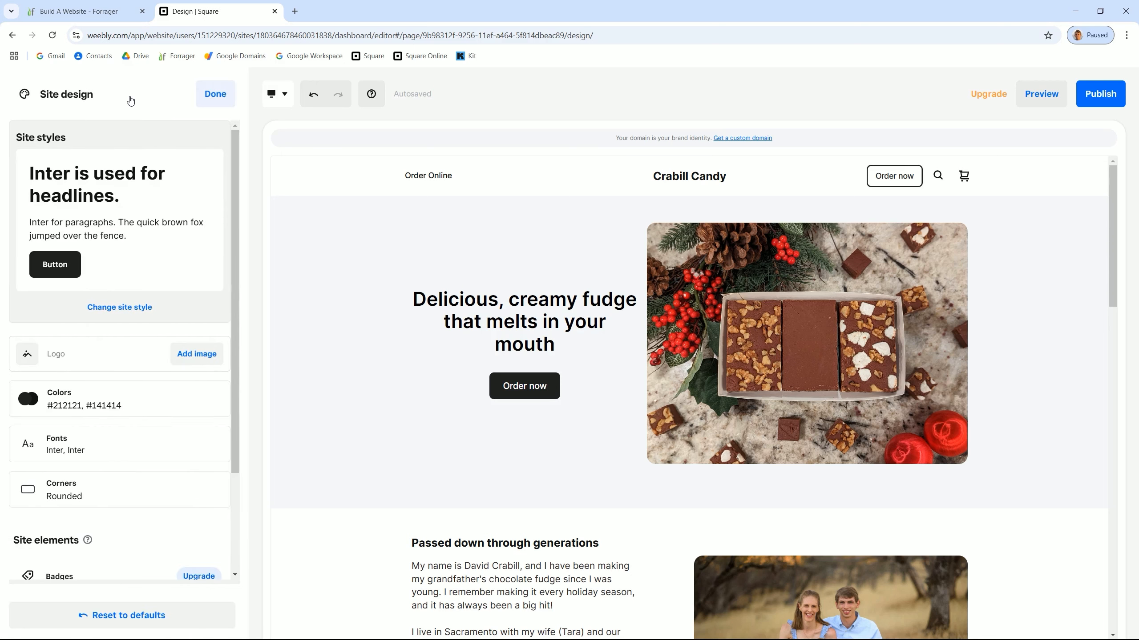
{"action": "left_click", "coordinate": [216, 101]}
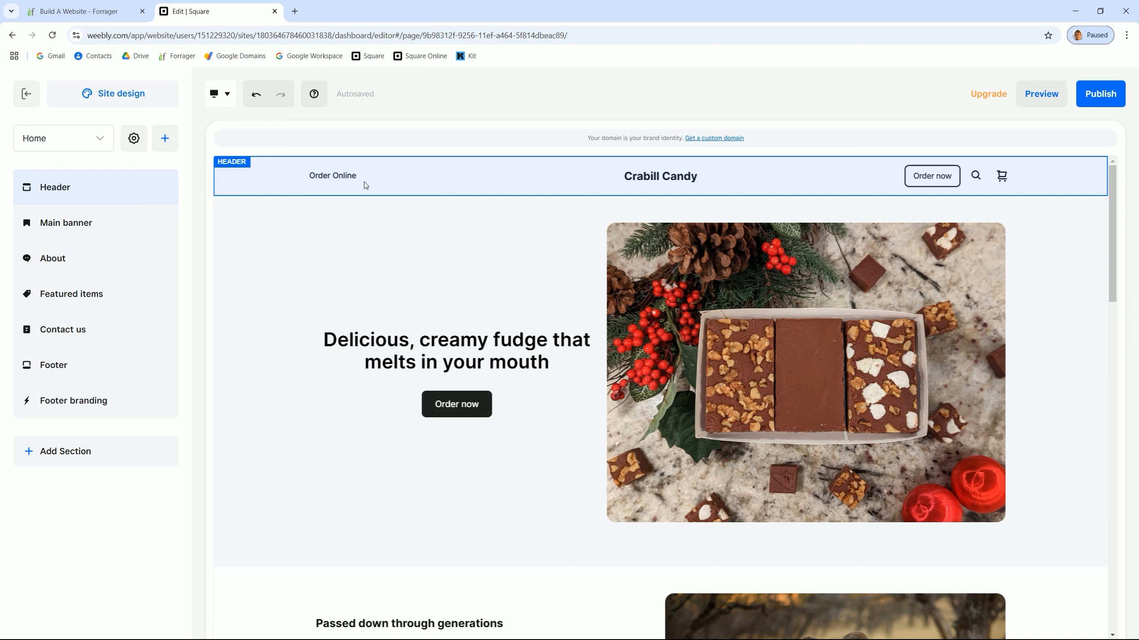
Open the header's navigation links for editing and start adding a navigation link
{"action": "left_click", "coordinate": [366, 185]}
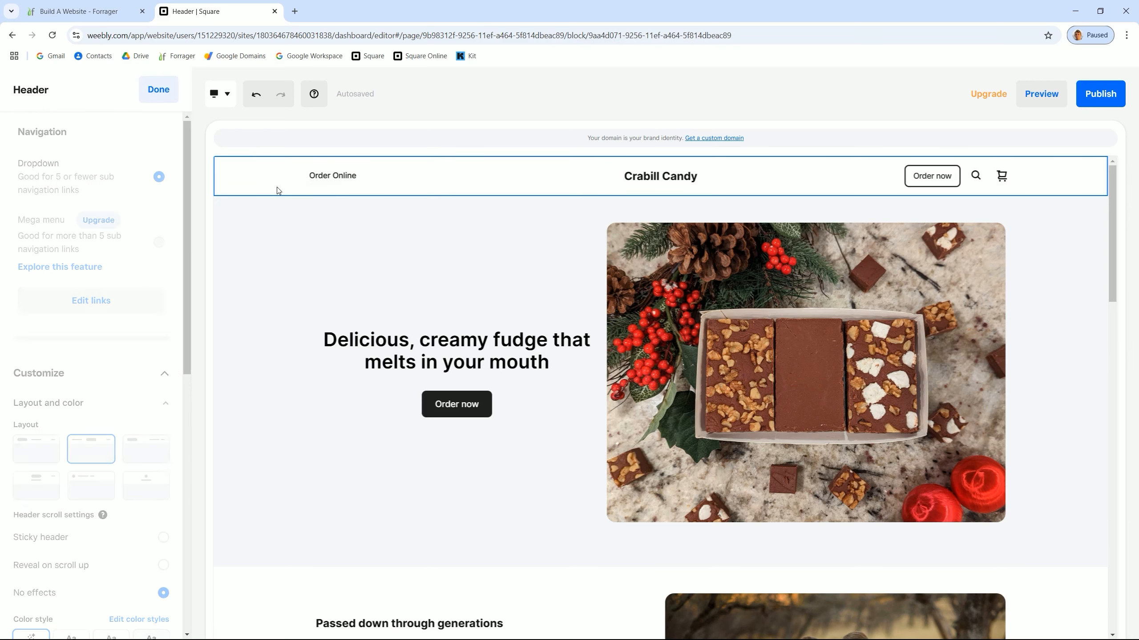
{"action": "left_click", "coordinate": [352, 175]}
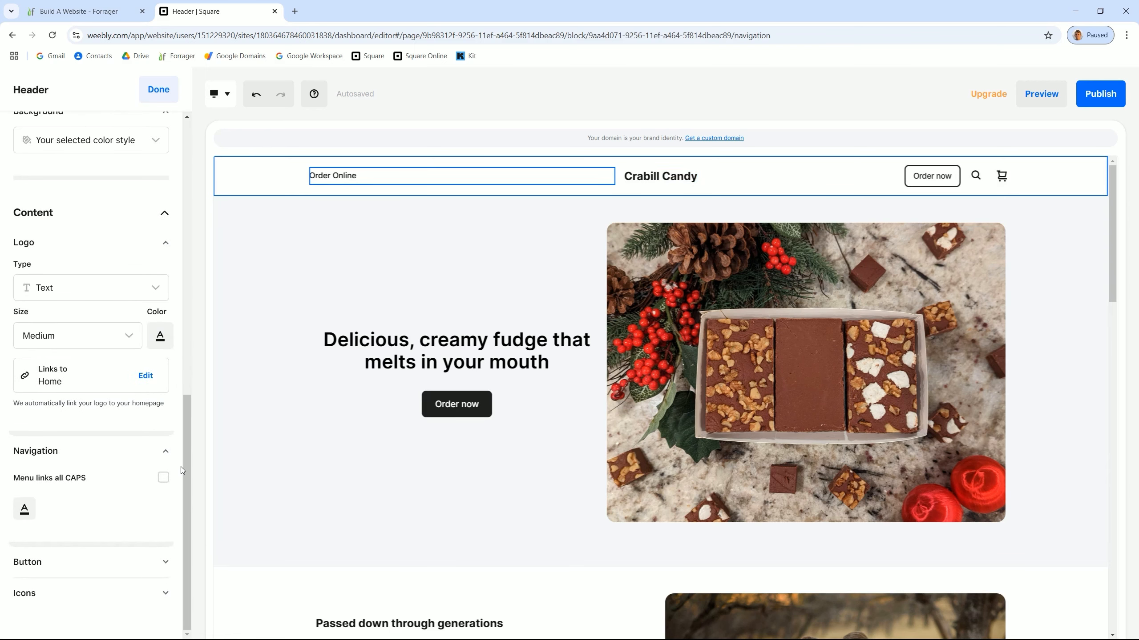
{"action": "left_click_drag", "start_coordinate": [185, 460], "coordinate": [187, 174]}
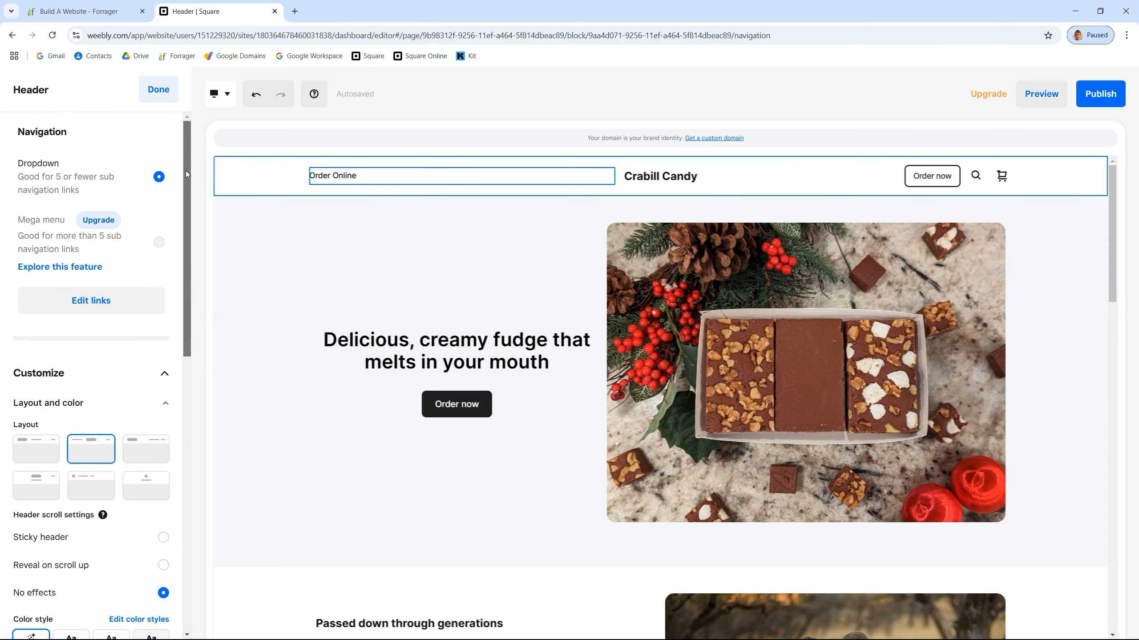
{"action": "left_click", "coordinate": [98, 307]}
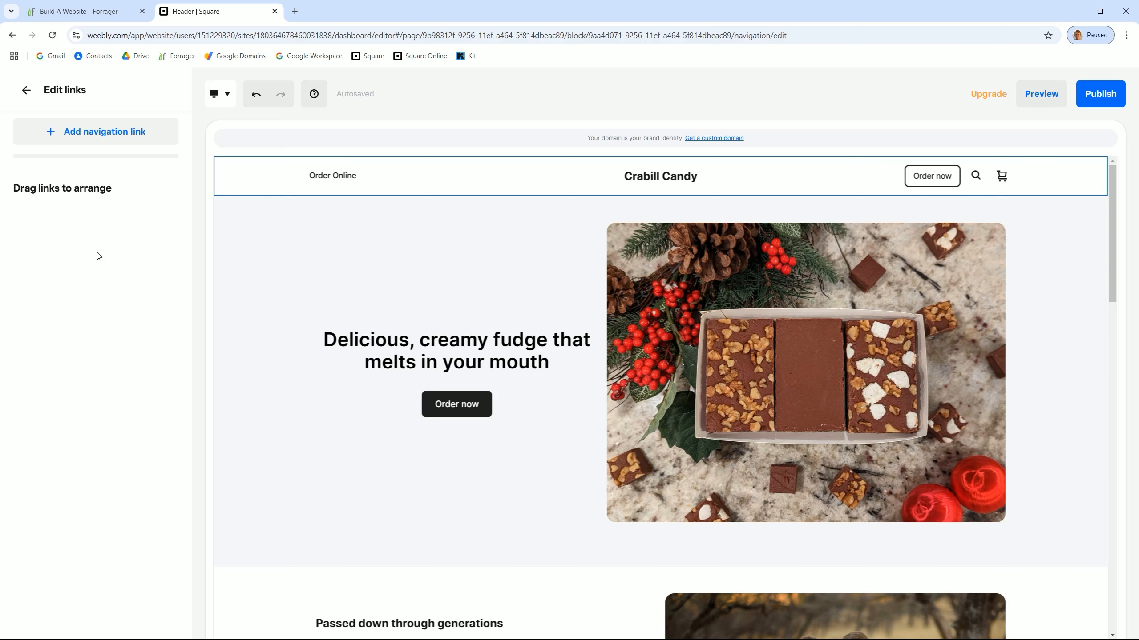
{"action": "left_click", "coordinate": [104, 135]}
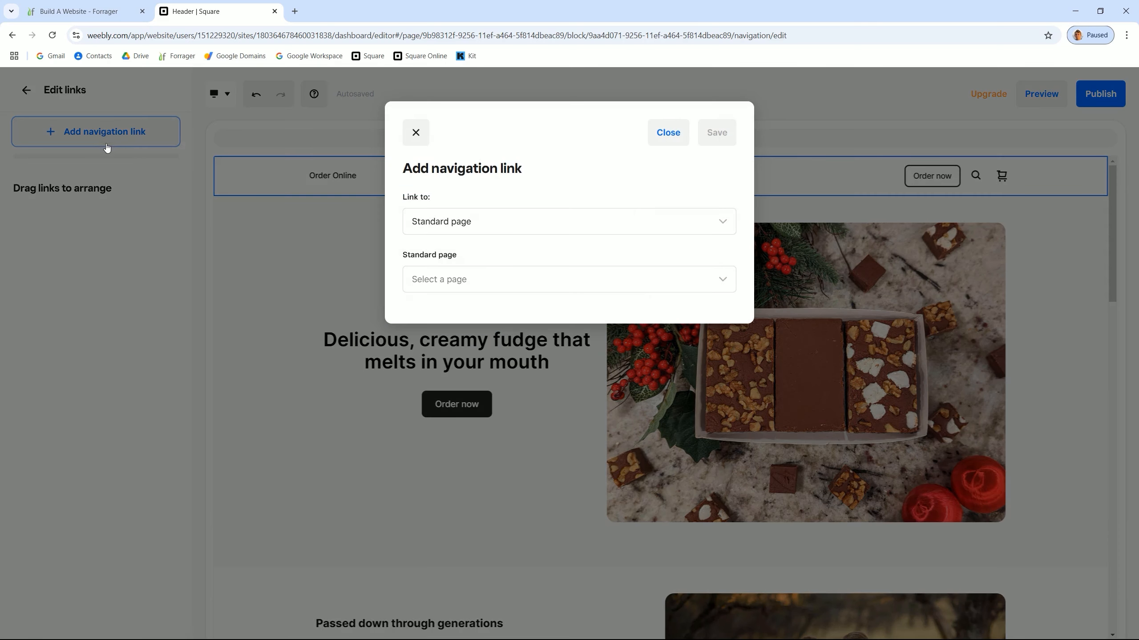
Look through the types of pages and links that the new navigation link can point to
{"action": "left_click", "coordinate": [502, 226]}
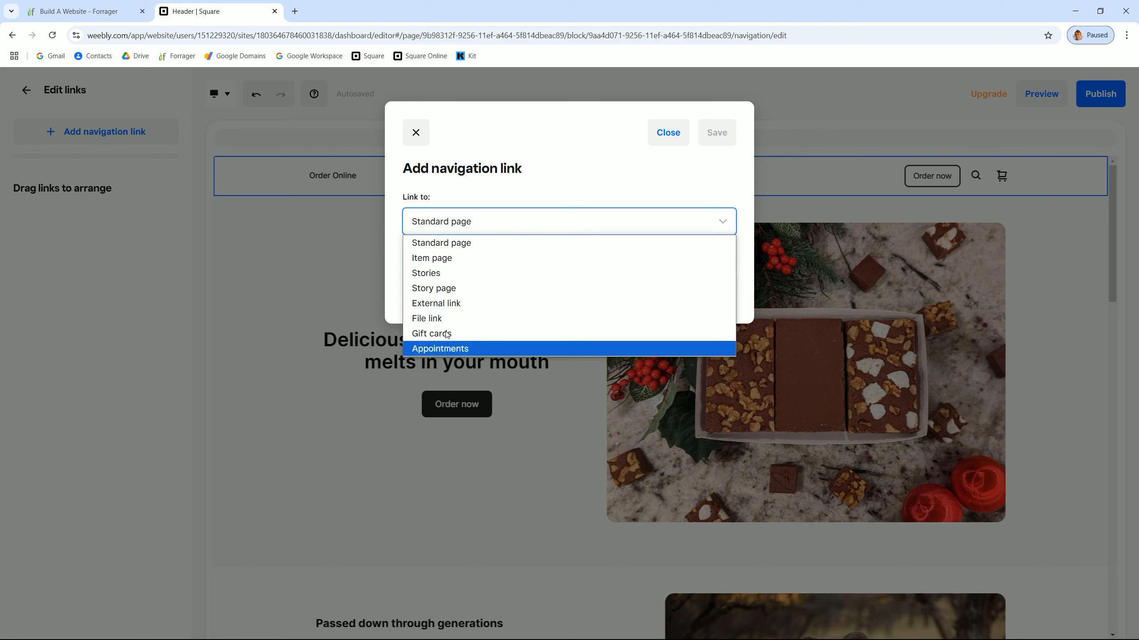
{"action": "left_click", "coordinate": [498, 224]}
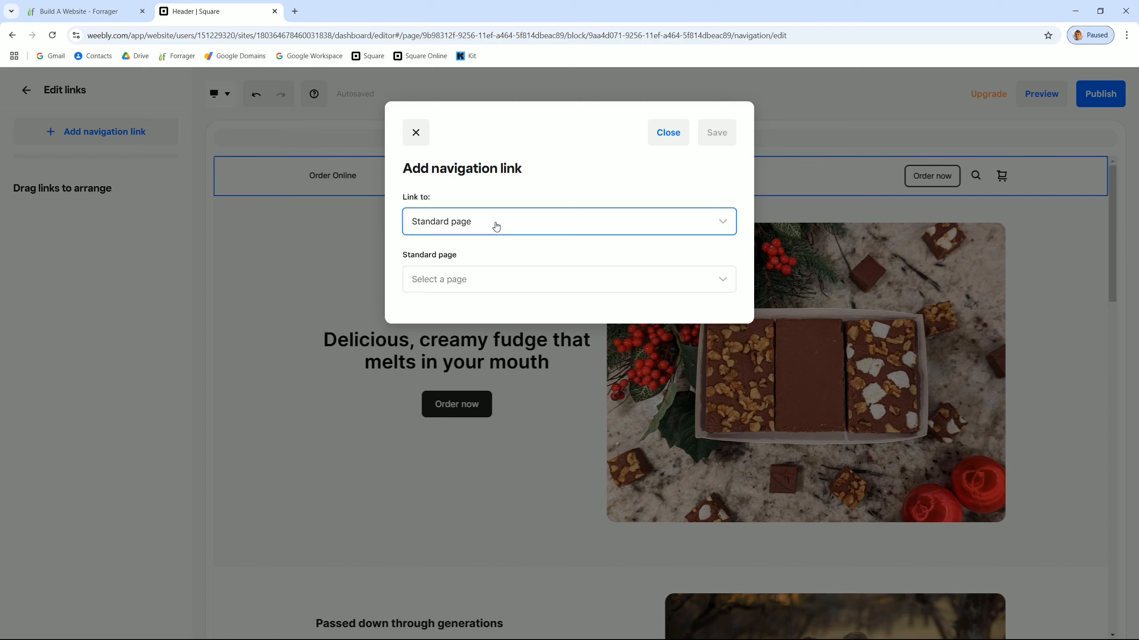
{"action": "left_click", "coordinate": [496, 226]}
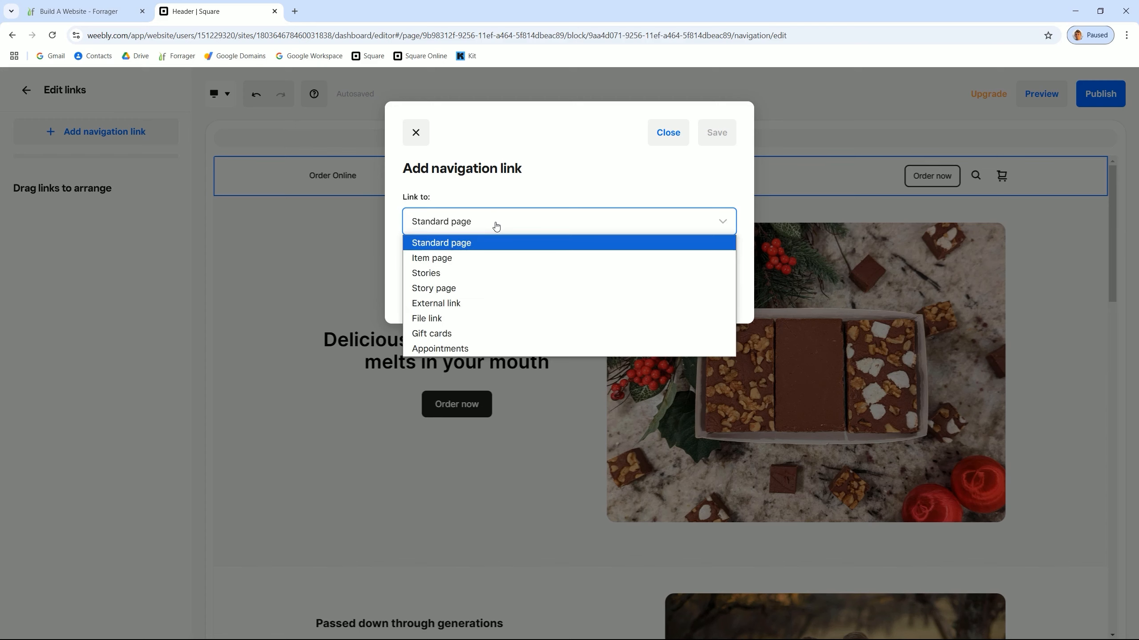
{"action": "left_click", "coordinate": [497, 225]}
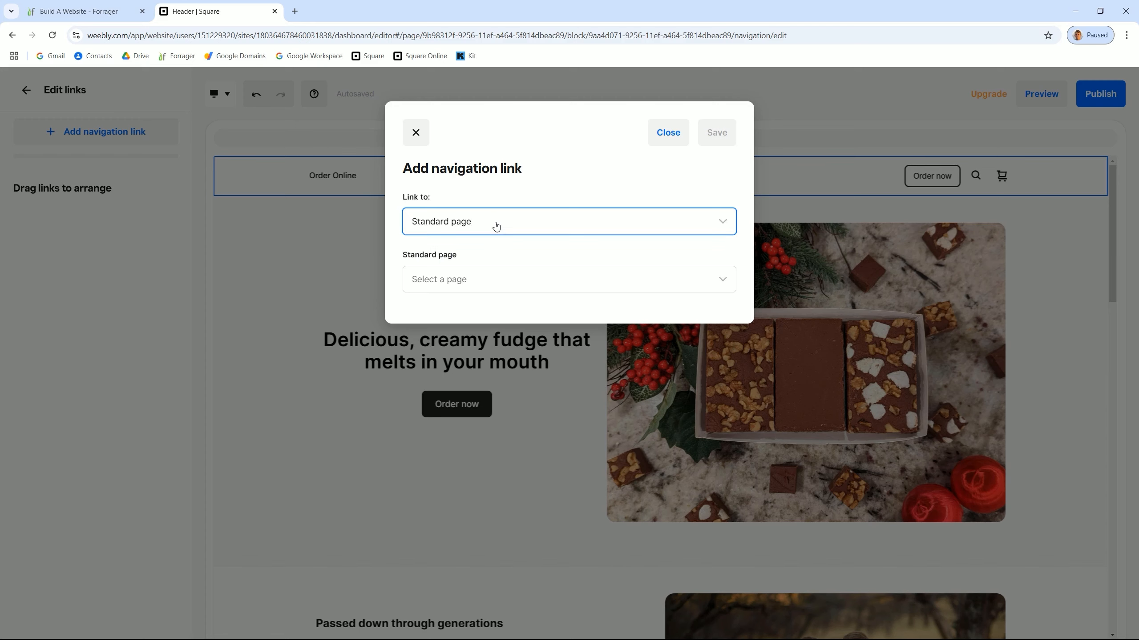
Link the navigation entry to the Home standard page, with section linking on but no section chosen, and save it under the name Home
{"action": "left_click", "coordinate": [454, 270]}
{"action": "left_click", "coordinate": [443, 331]}
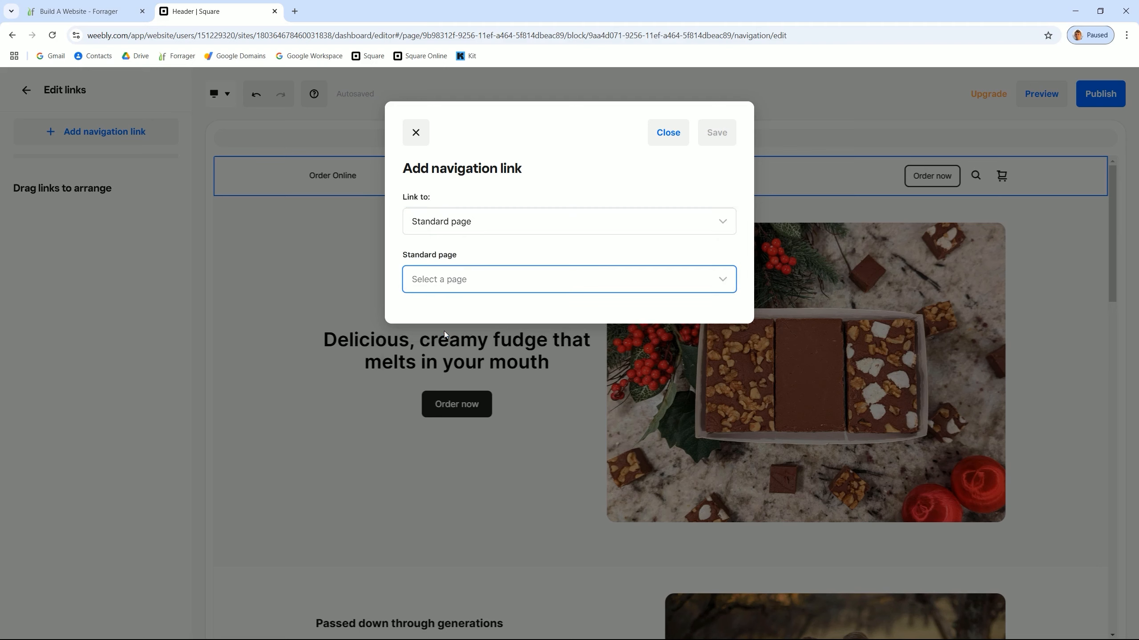
{"action": "left_click", "coordinate": [413, 312]}
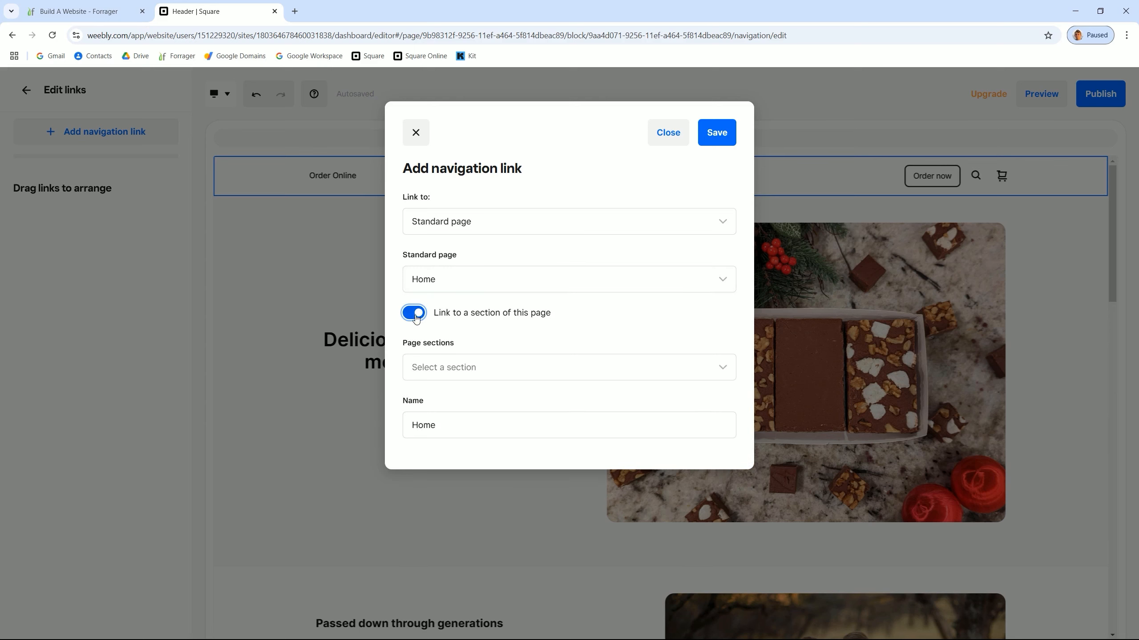
{"action": "left_click", "coordinate": [485, 373]}
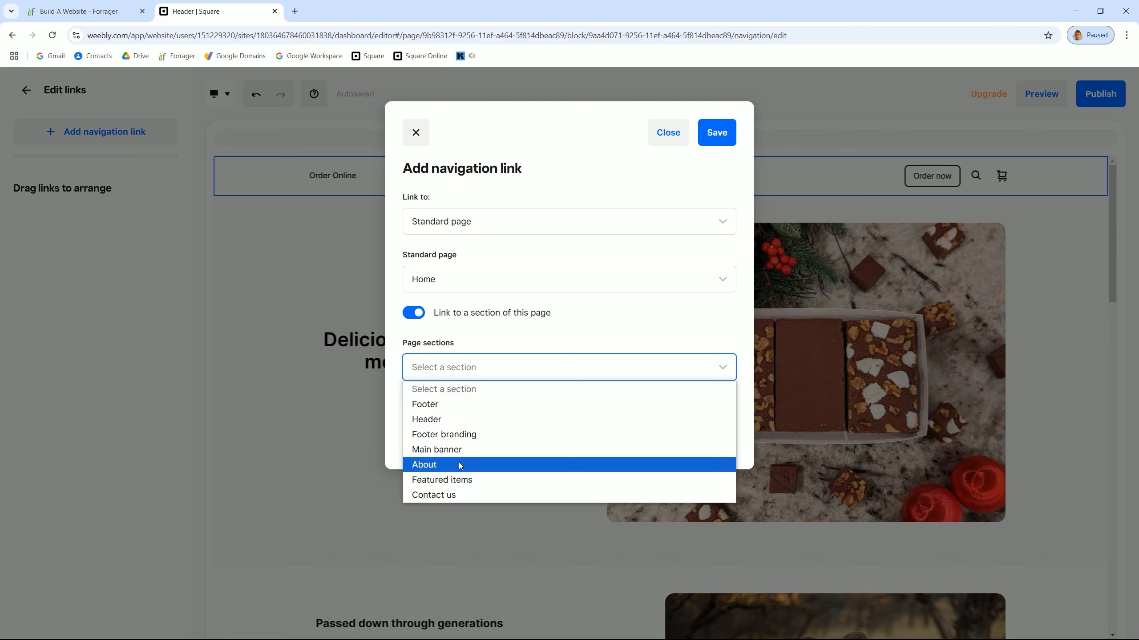
{"action": "left_click", "coordinate": [389, 422]}
{"action": "left_click", "coordinate": [437, 421]}
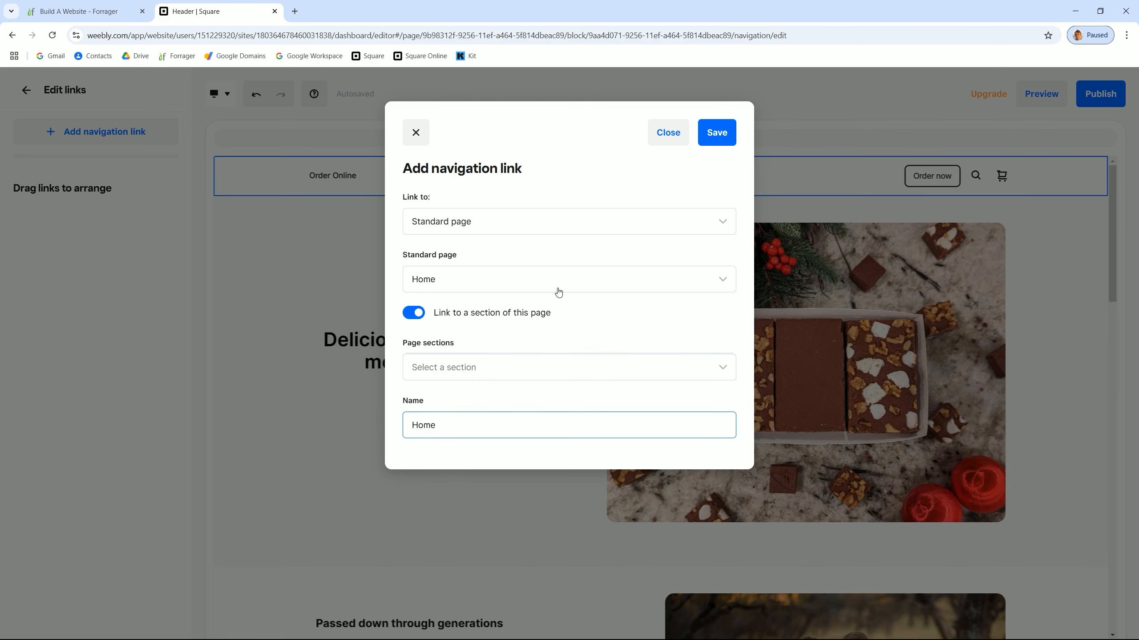
{"action": "left_click", "coordinate": [717, 134]}
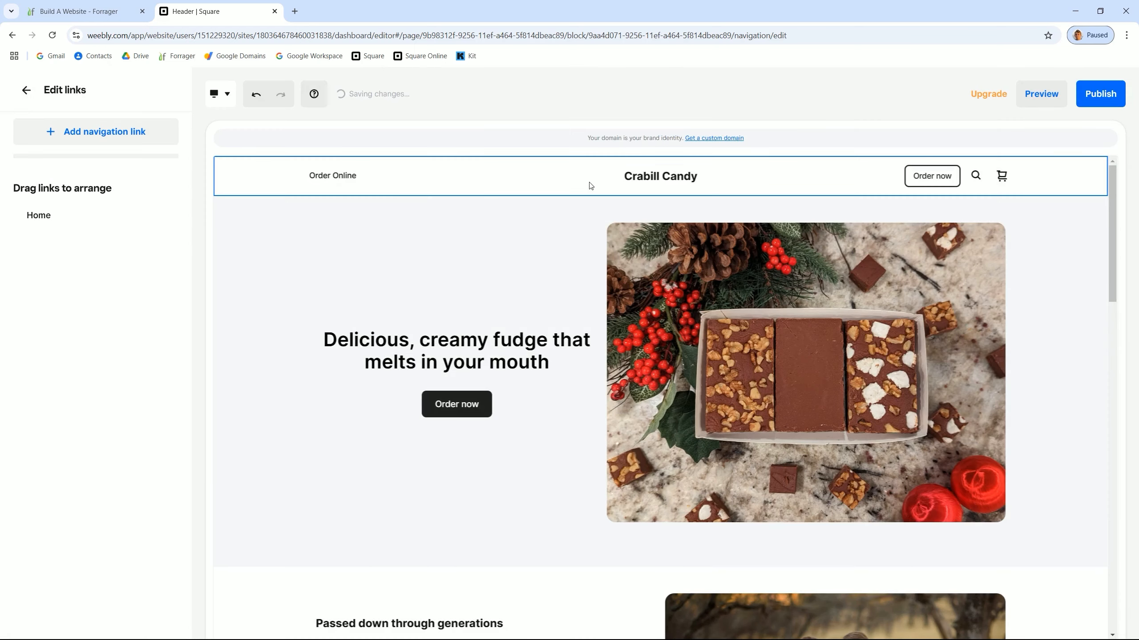
Add a navigation link to the About section of the Home standard page and save it under the name About
{"action": "left_click", "coordinate": [97, 131]}
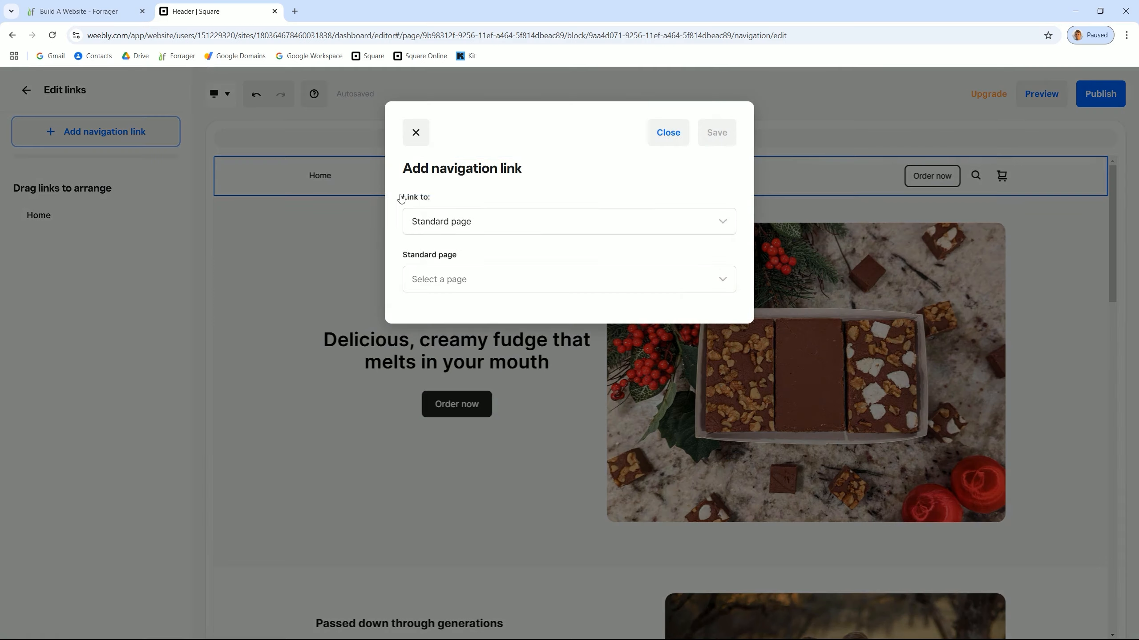
{"action": "left_click", "coordinate": [488, 270]}
{"action": "left_click", "coordinate": [457, 332]}
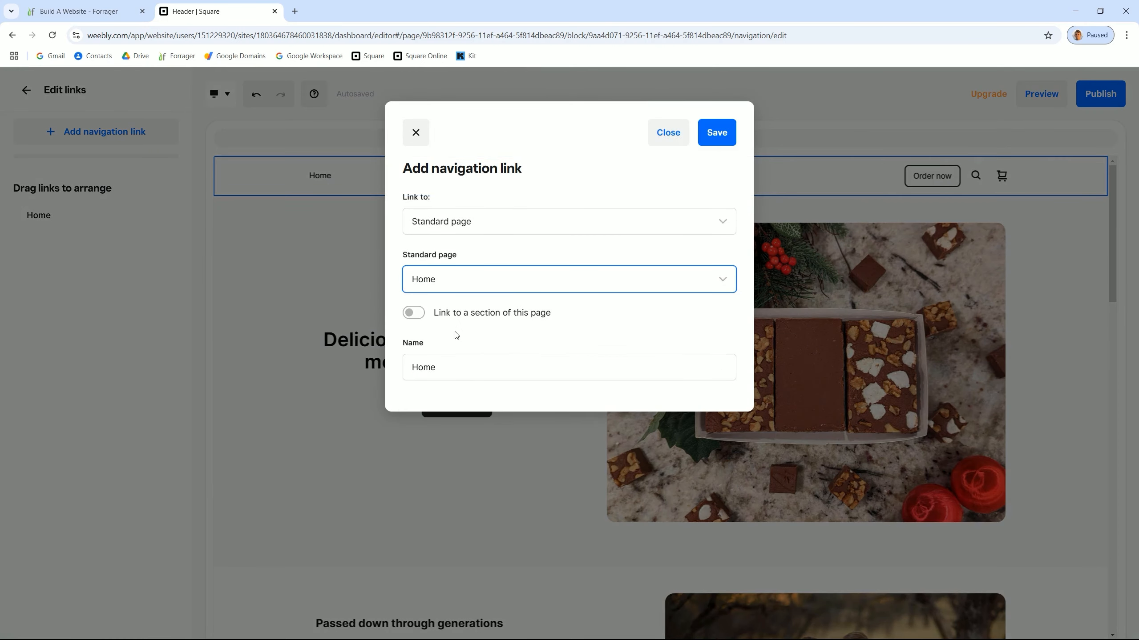
{"action": "left_click", "coordinate": [420, 316]}
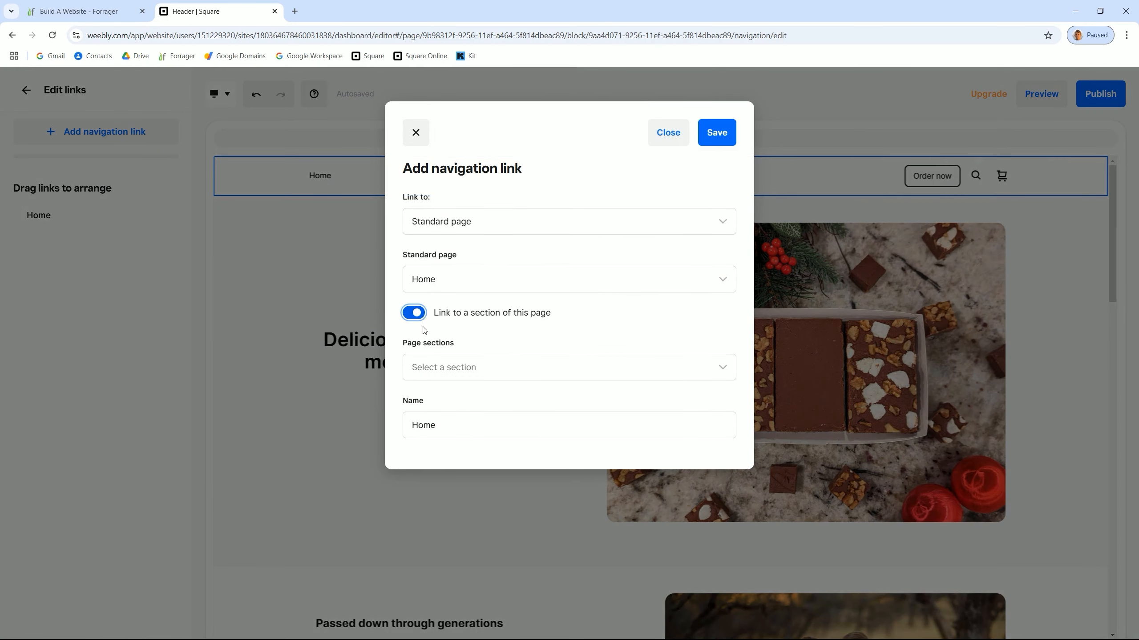
{"action": "left_click", "coordinate": [462, 378]}
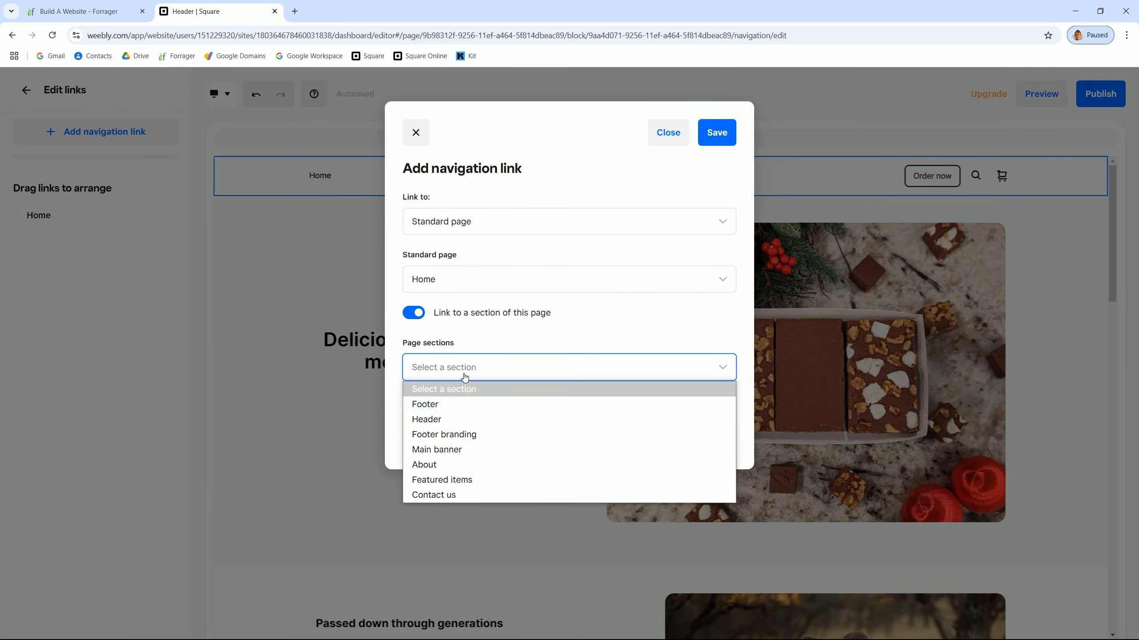
{"action": "left_click", "coordinate": [447, 464]}
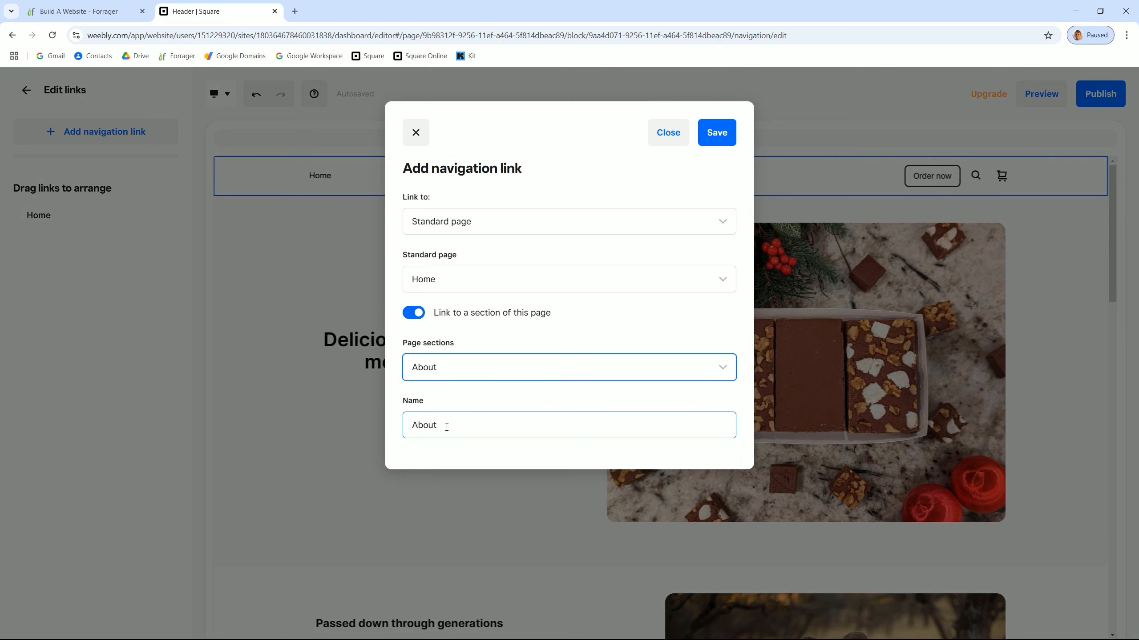
{"action": "left_click", "coordinate": [721, 138]}
Start another navigation link and point it to the Featured items section of the Home standard page
{"action": "mouse_move", "coordinate": [104, 243]}
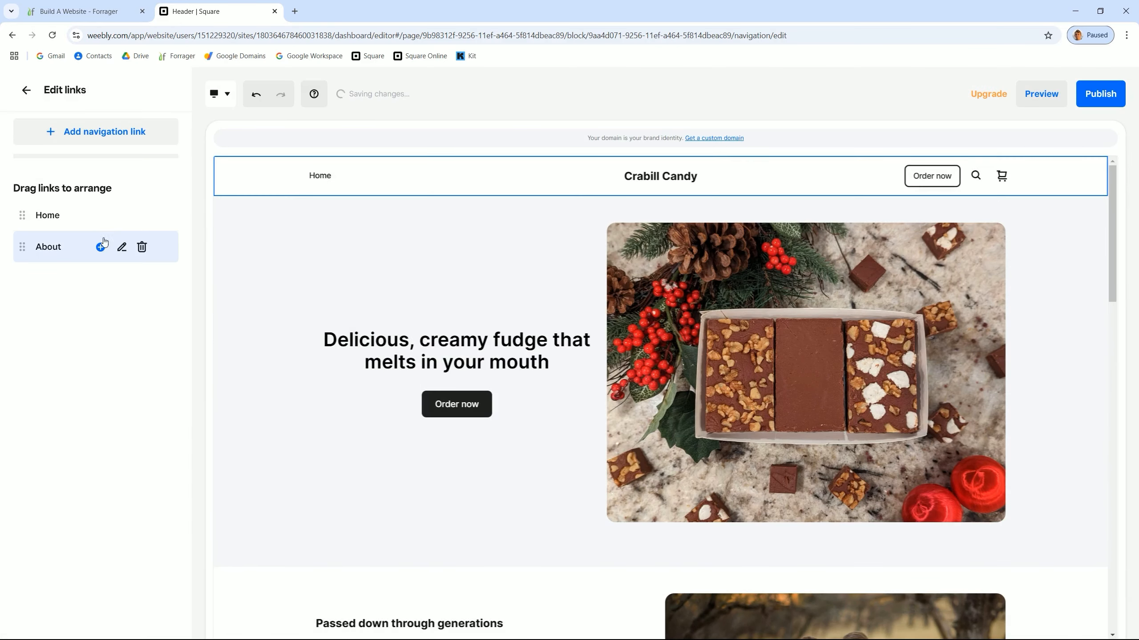
{"action": "left_click", "coordinate": [95, 131]}
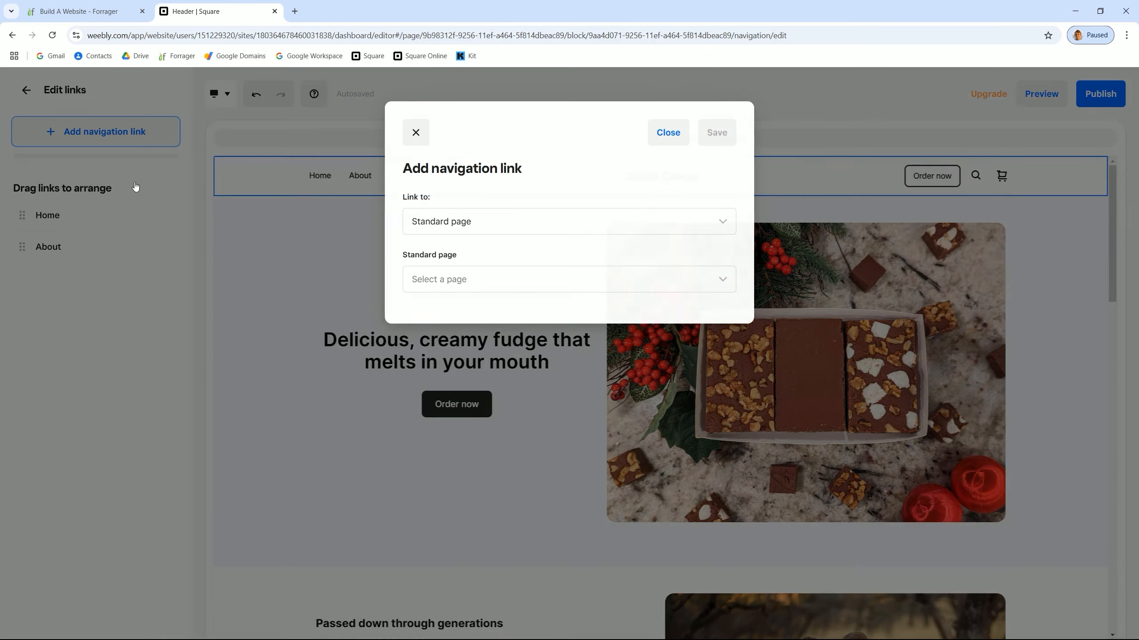
{"action": "left_click", "coordinate": [478, 222]}
{"action": "left_click", "coordinate": [474, 241]}
{"action": "left_click", "coordinate": [460, 278]}
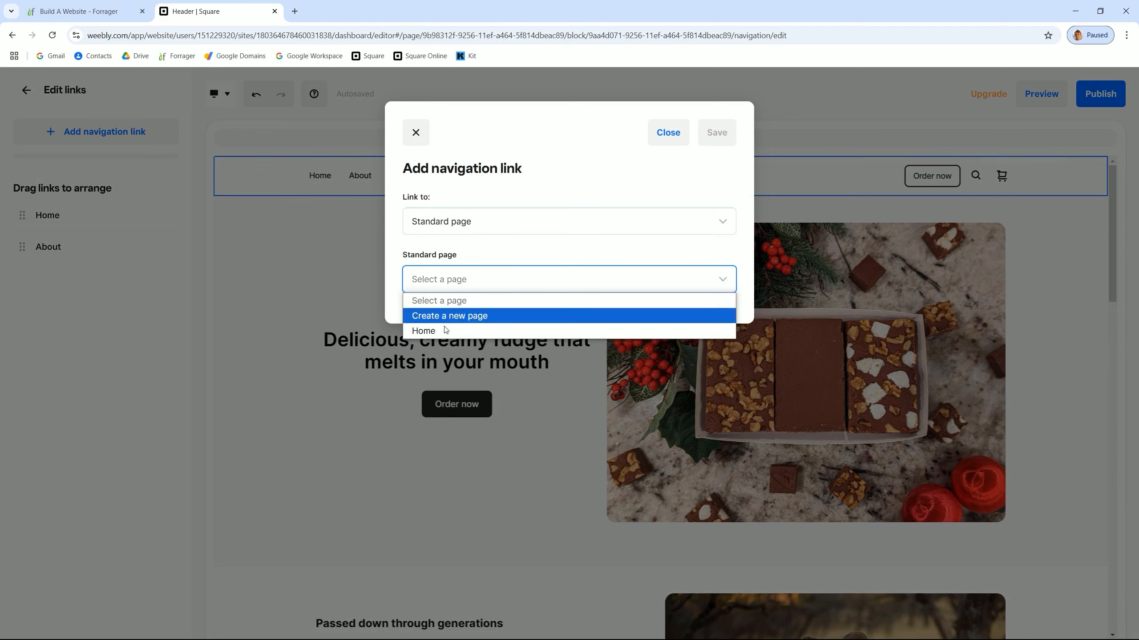
{"action": "left_click", "coordinate": [444, 330]}
{"action": "left_click", "coordinate": [416, 313]}
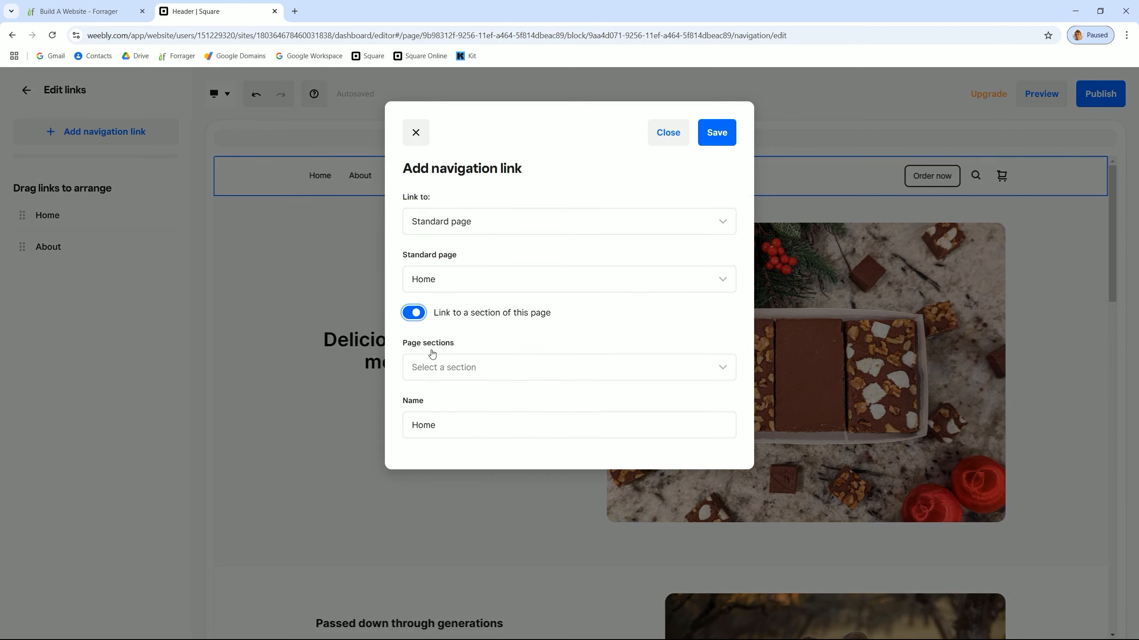
{"action": "left_click", "coordinate": [483, 374]}
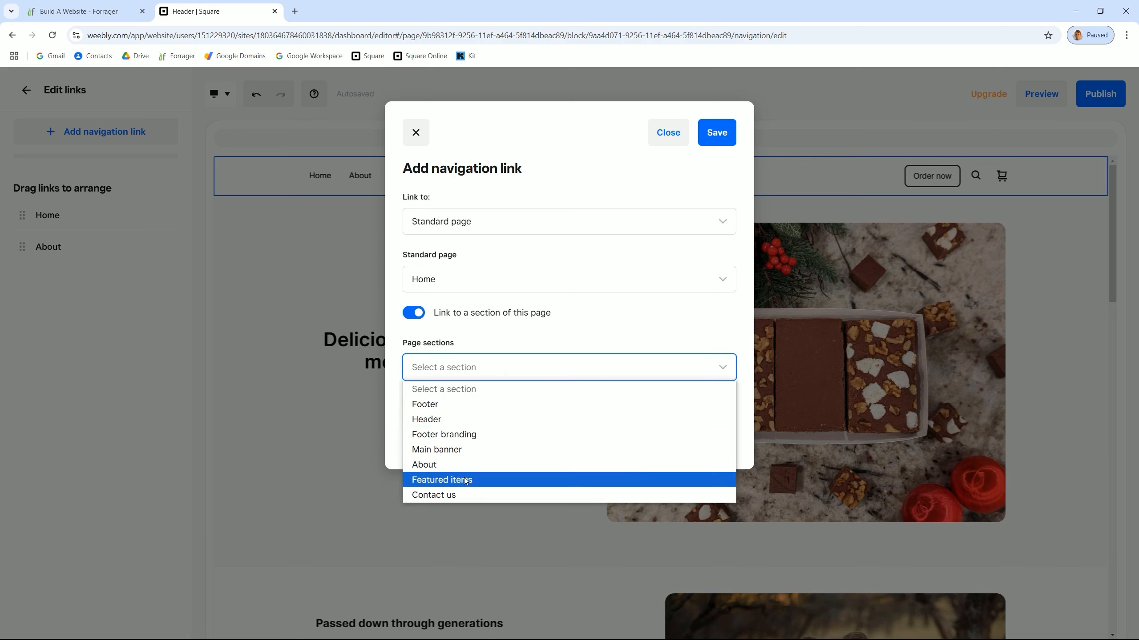
{"action": "left_click", "coordinate": [467, 479]}
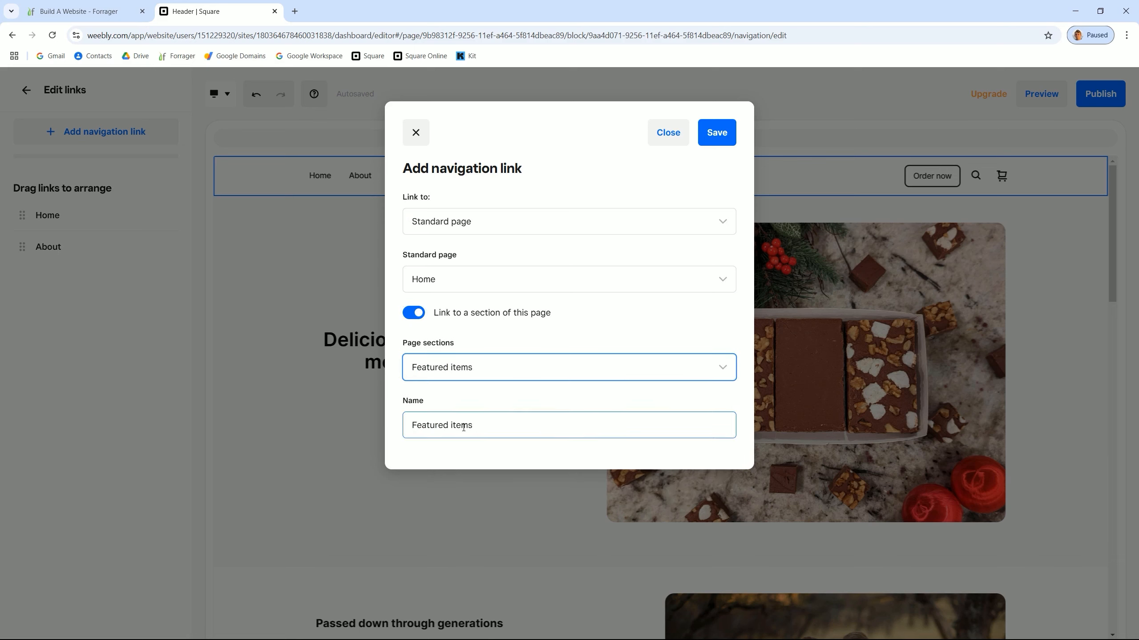
Name the Featured items navigation link Products and save it
{"action": "left_click_drag", "start_coordinate": [496, 425], "coordinate": [392, 424]}
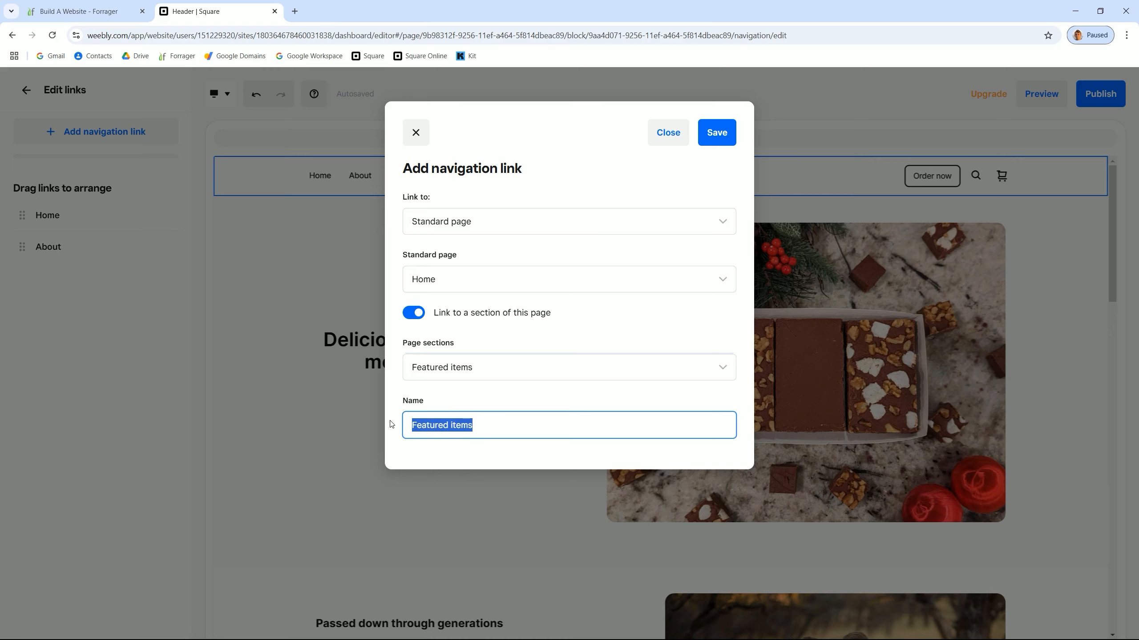
{"action": "type", "text": "P"}
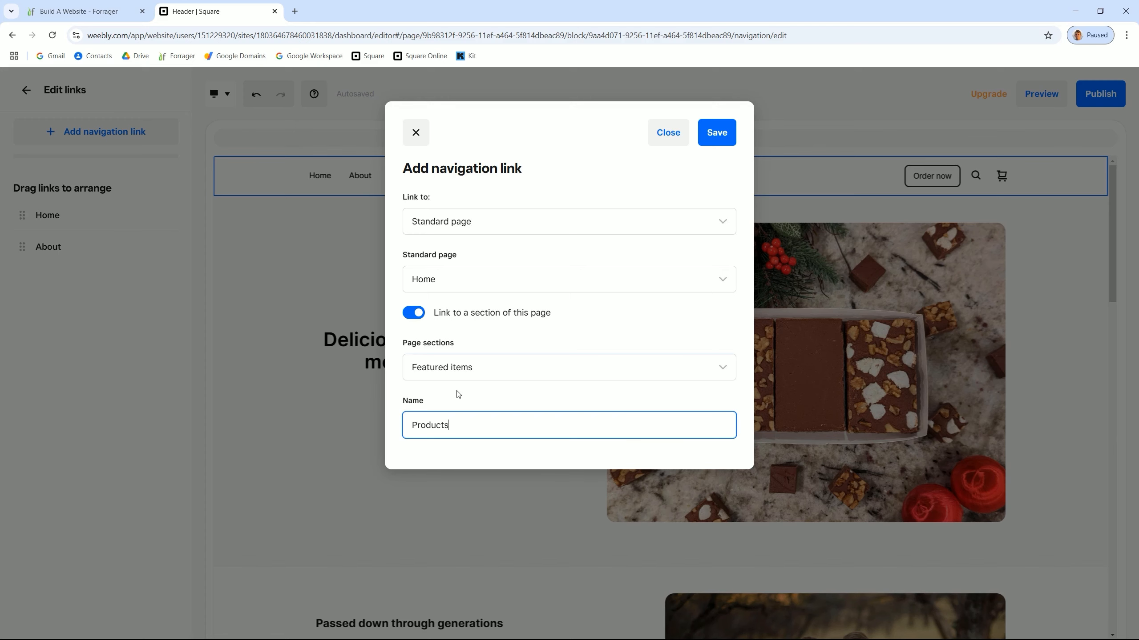
{"action": "type", "text": "roducts"}
{"action": "left_click", "coordinate": [717, 132]}
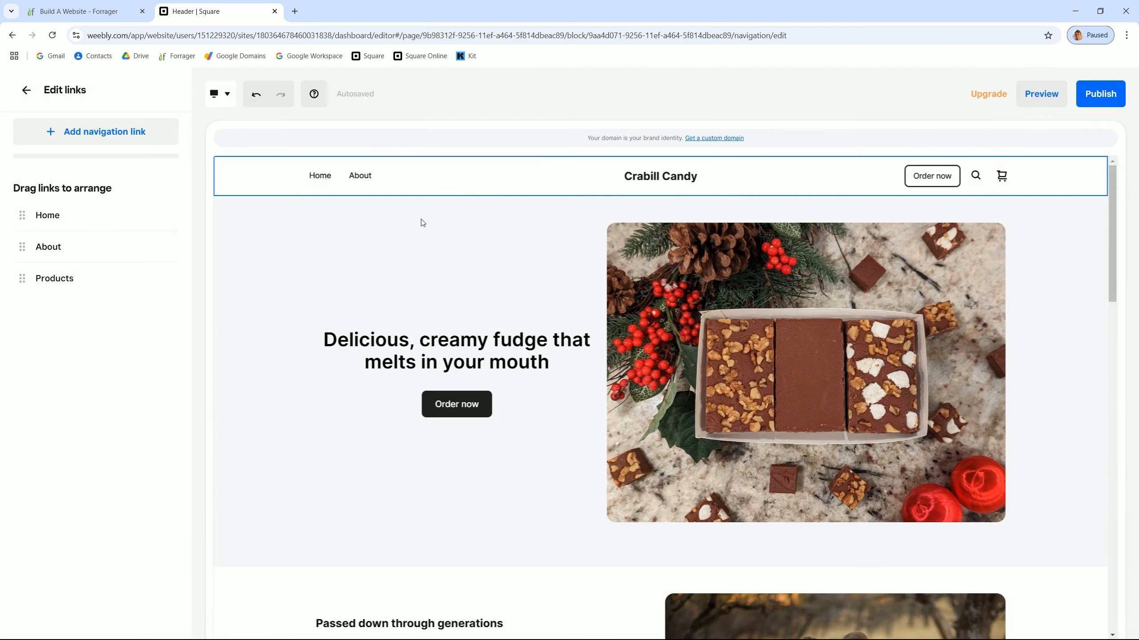
Add a navigation link to the Contact us section of the Home standard page and save it under the name Contact
{"action": "left_click", "coordinate": [113, 133]}
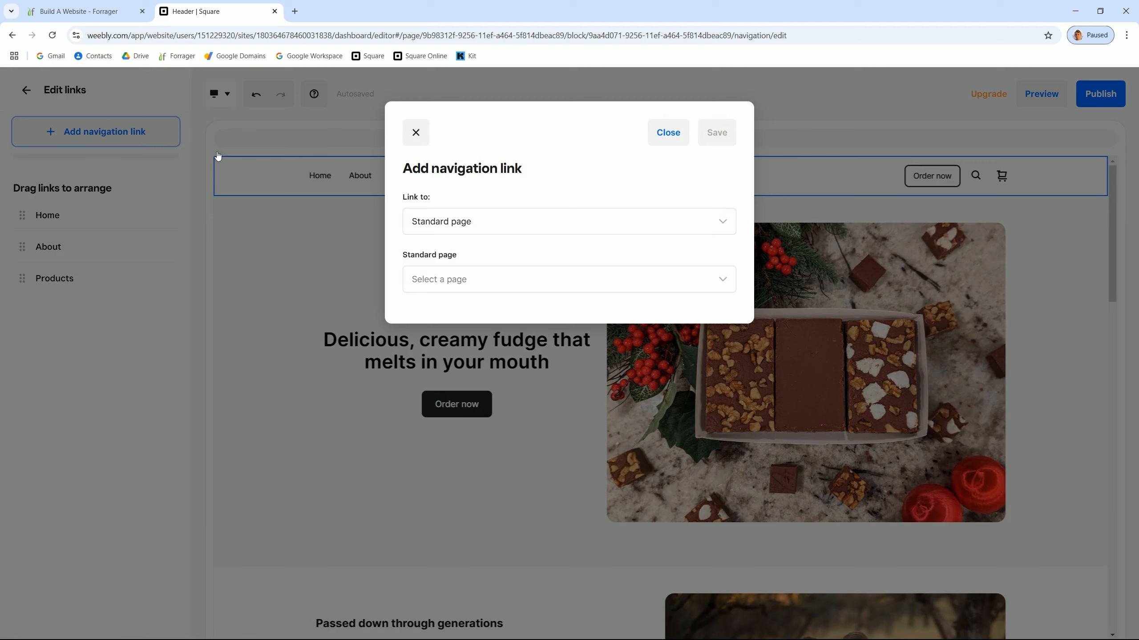
{"action": "left_click", "coordinate": [477, 277]}
{"action": "left_click", "coordinate": [455, 329]}
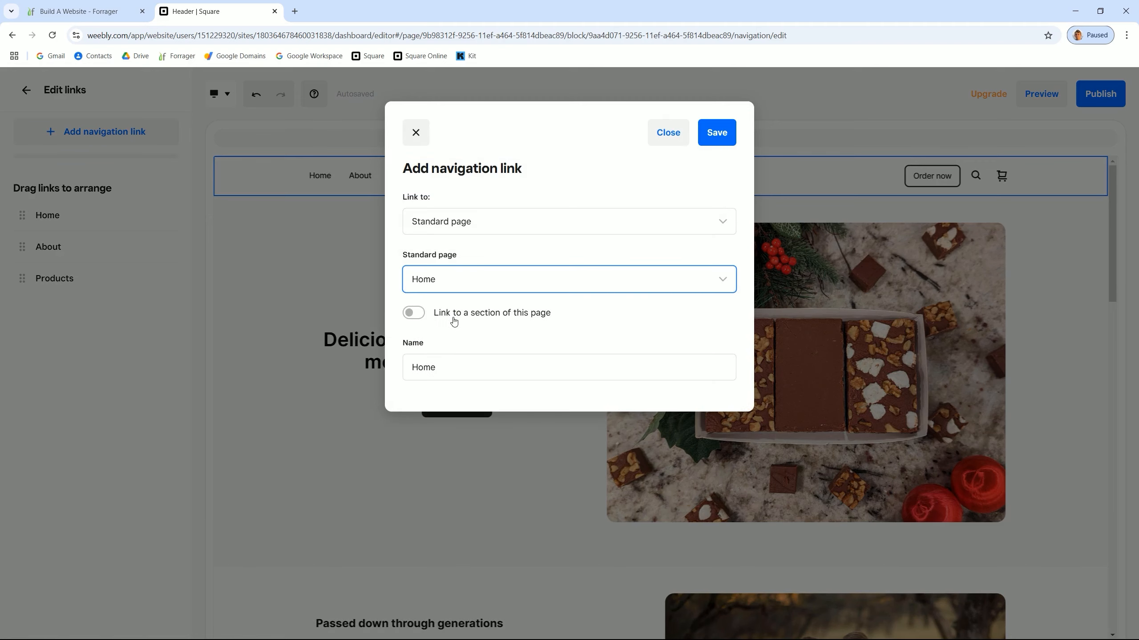
{"action": "left_click", "coordinate": [417, 314]}
{"action": "left_click", "coordinate": [430, 378]}
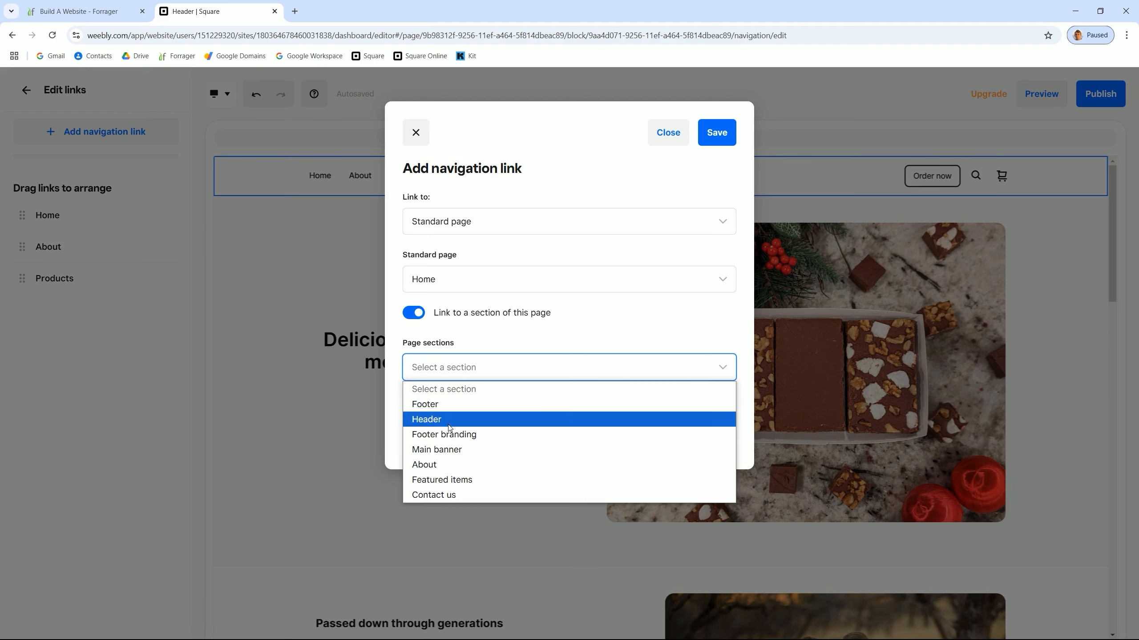
{"action": "left_click", "coordinate": [448, 495]}
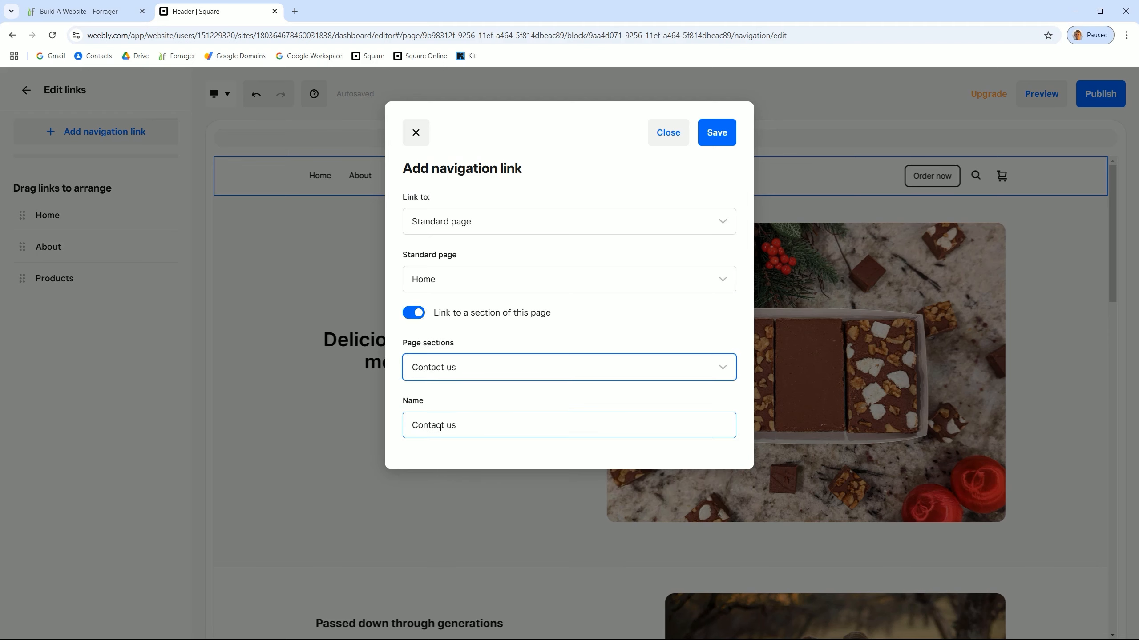
{"action": "left_click", "coordinate": [444, 428]}
{"action": "key", "text": "shift+End"}
{"action": "key", "text": "BackSpace"}
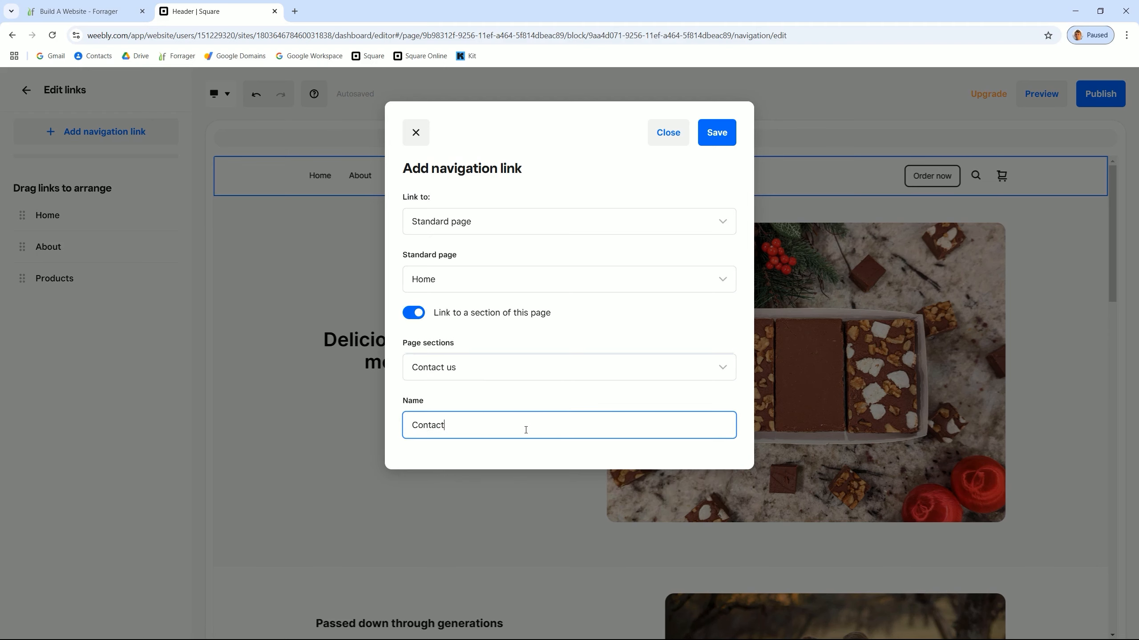
{"action": "left_click", "coordinate": [720, 146]}
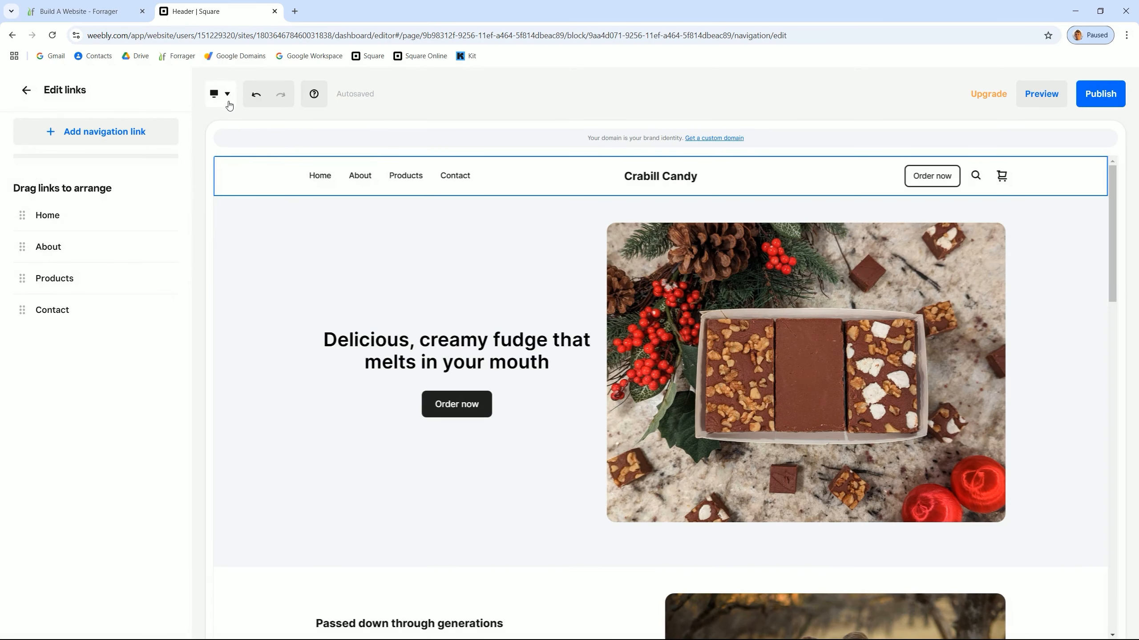
Switch the editor to the mobile view and open the color settings in the site design
{"action": "left_click", "coordinate": [224, 99]}
{"action": "left_click", "coordinate": [237, 155]}
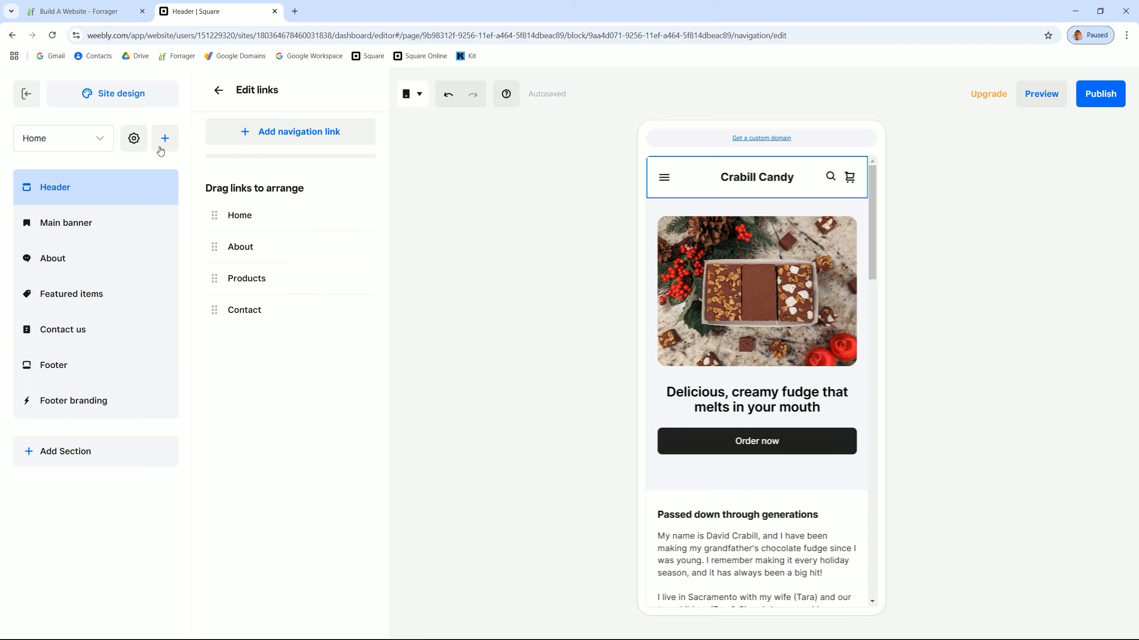
{"action": "left_click", "coordinate": [222, 94]}
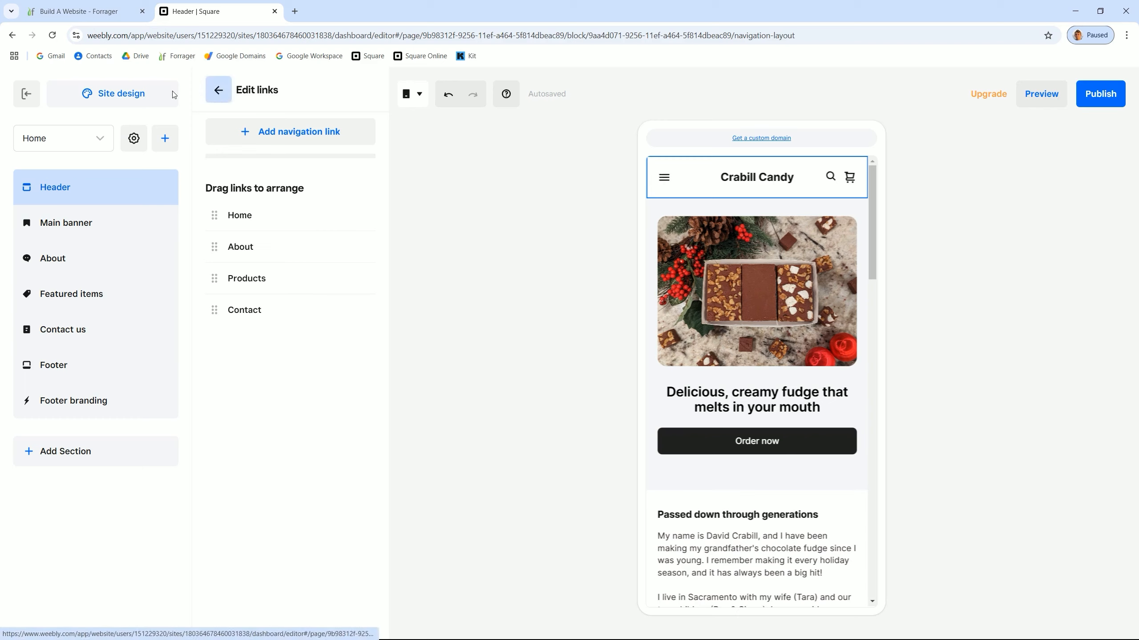
{"action": "left_click", "coordinate": [125, 103]}
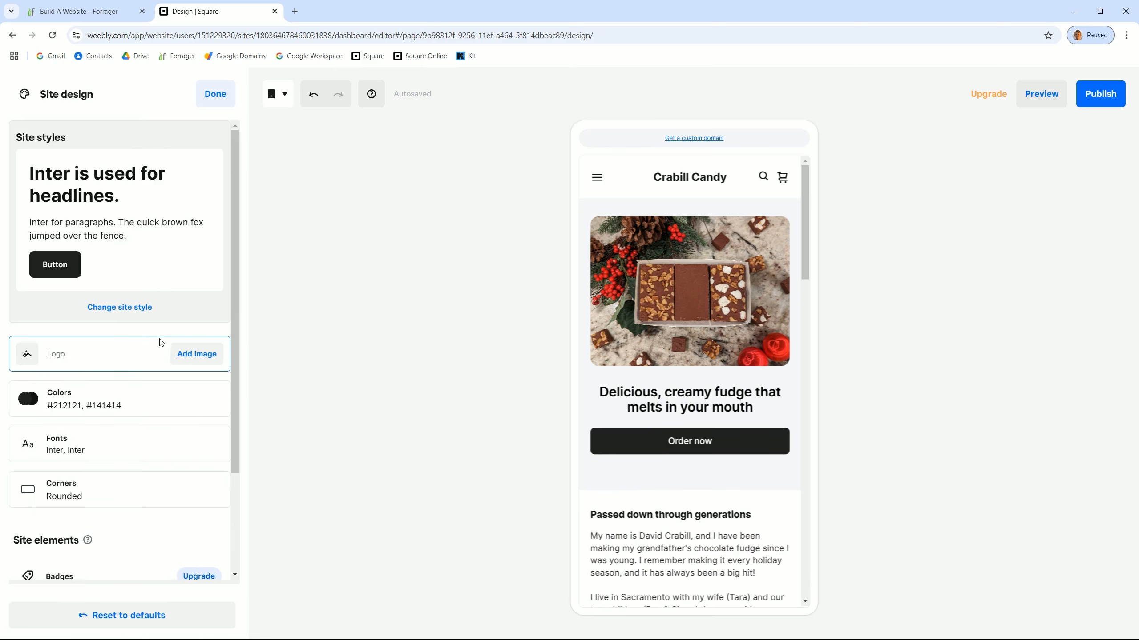
{"action": "left_click", "coordinate": [109, 406]}
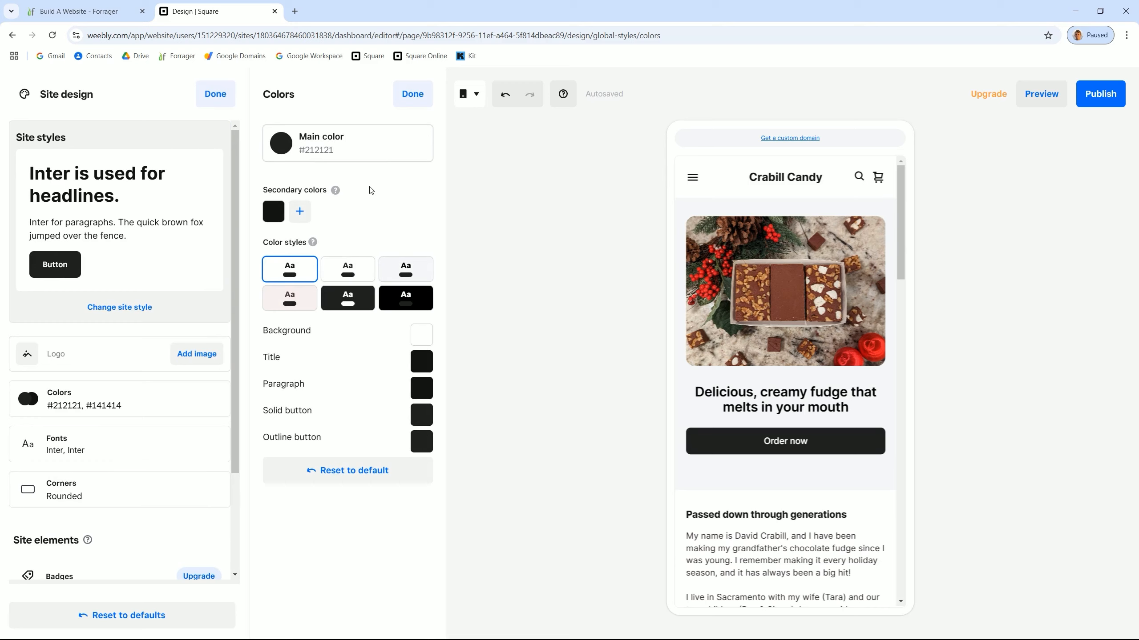
Switch to the Forrager lesson, follow its link to Canva's color palette generator and upload the fudge photo PXL_20221213_093103802.PORTRAIT.jpg to generate a palette
{"action": "left_click", "coordinate": [78, 13]}
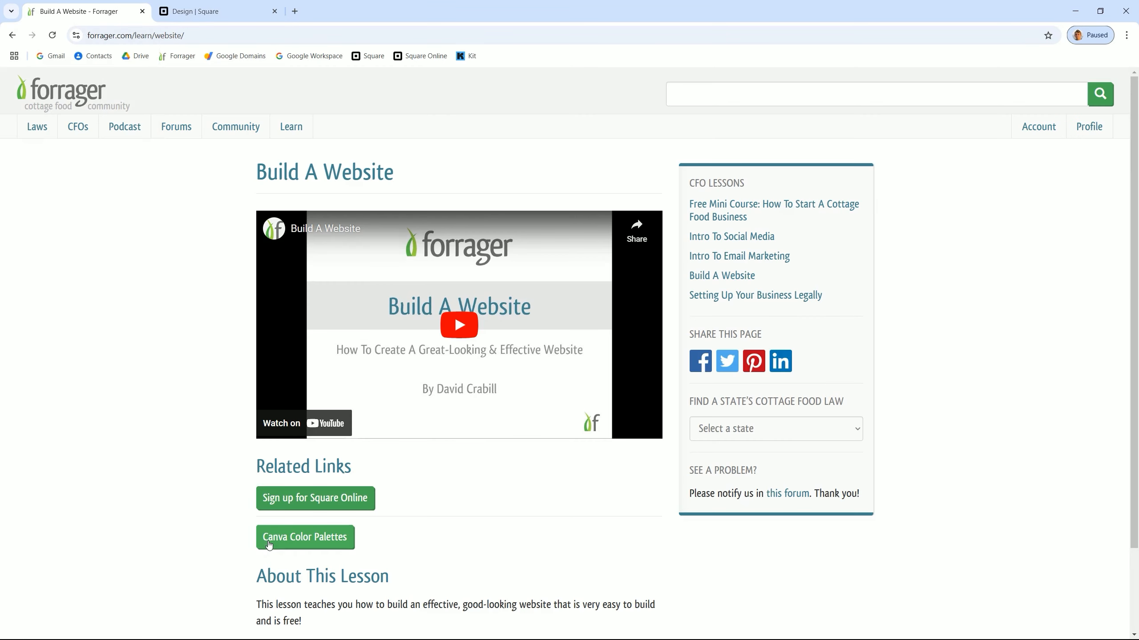
{"action": "left_click", "coordinate": [306, 542]}
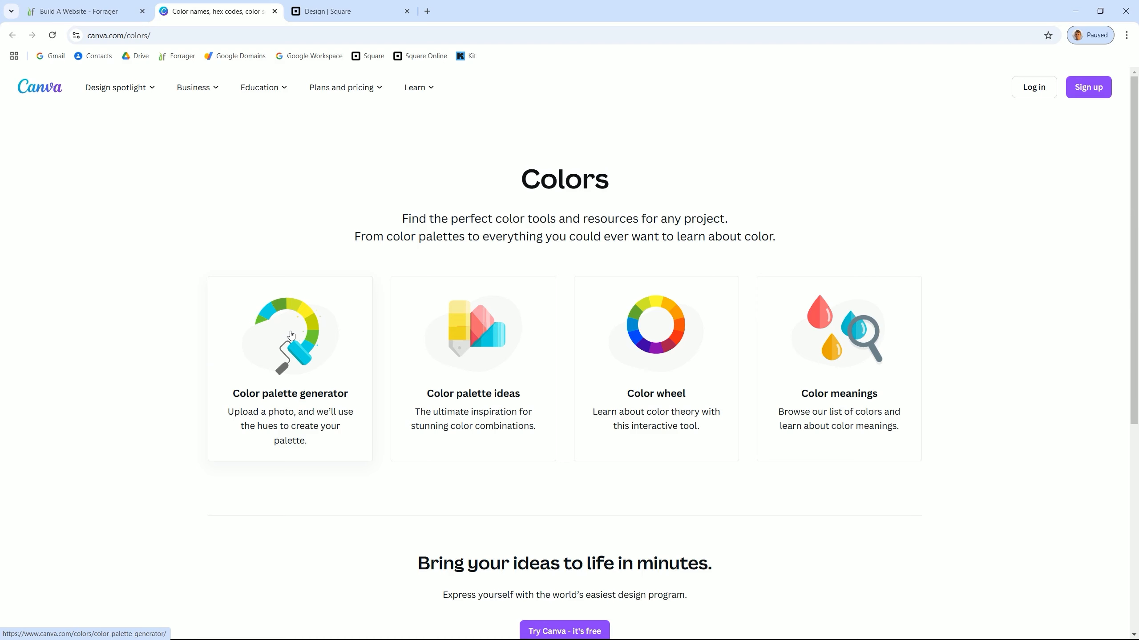
{"action": "left_click", "coordinate": [292, 335]}
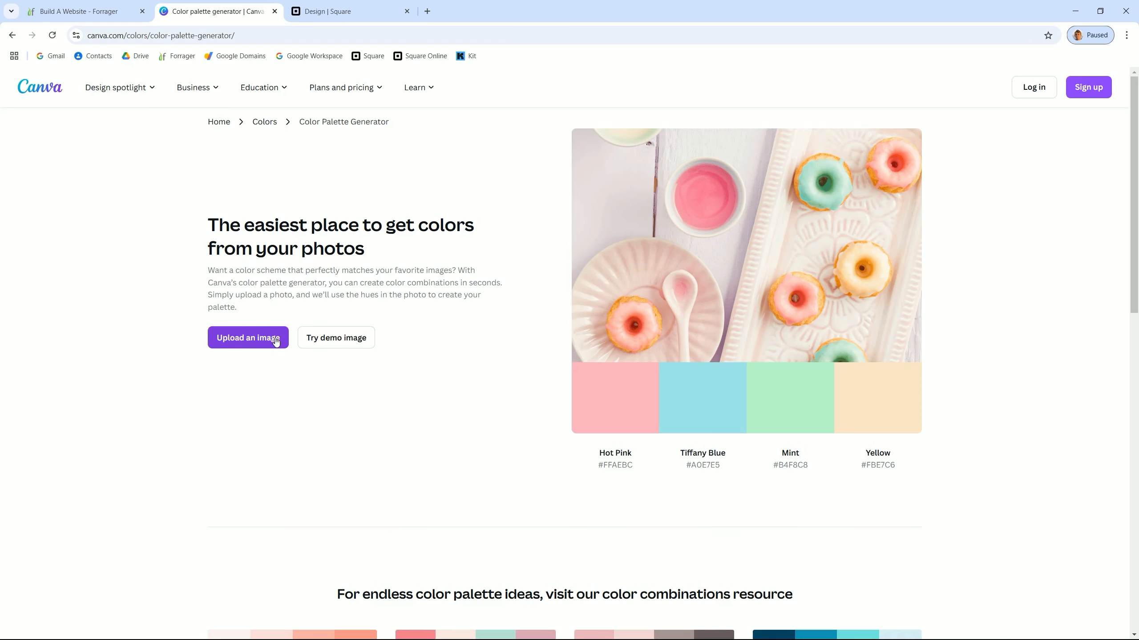
{"action": "left_click", "coordinate": [263, 341]}
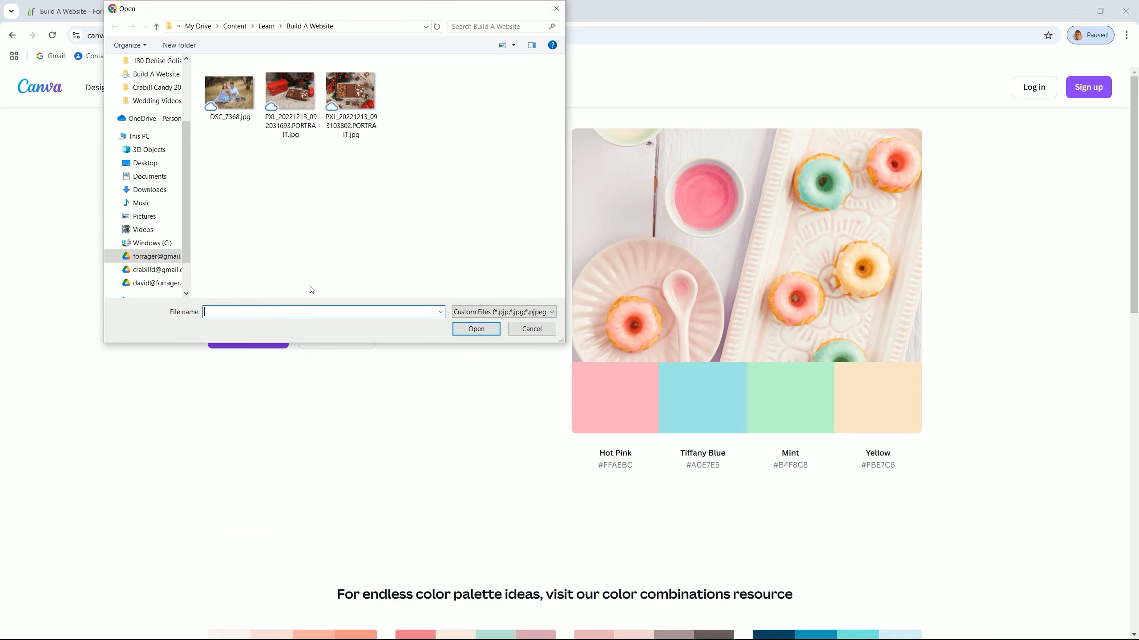
{"action": "left_click", "coordinate": [348, 130]}
{"action": "double_click", "coordinate": [360, 95]}
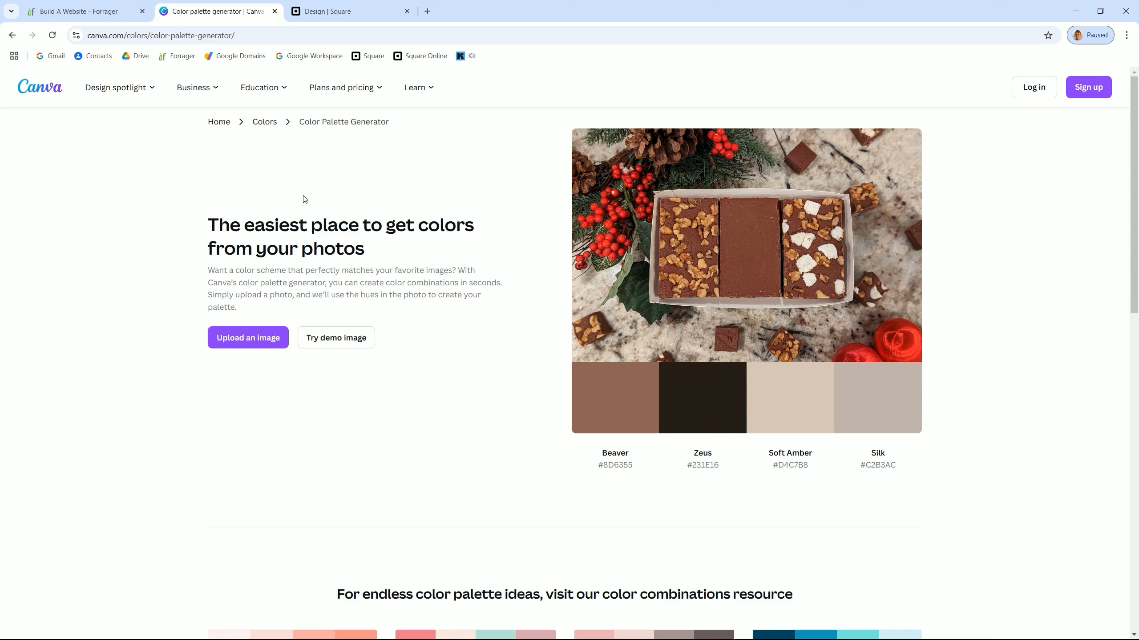
Search Canva's color palette ideas for fudge and look through all the matching palettes
{"action": "left_click", "coordinate": [275, 127]}
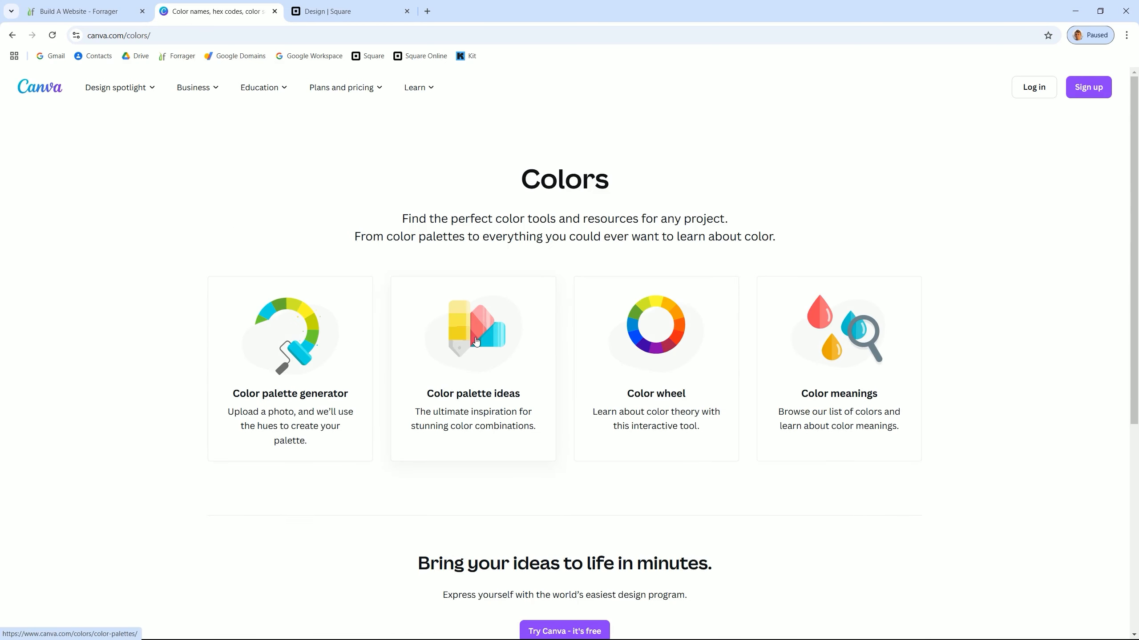
{"action": "left_click", "coordinate": [476, 342]}
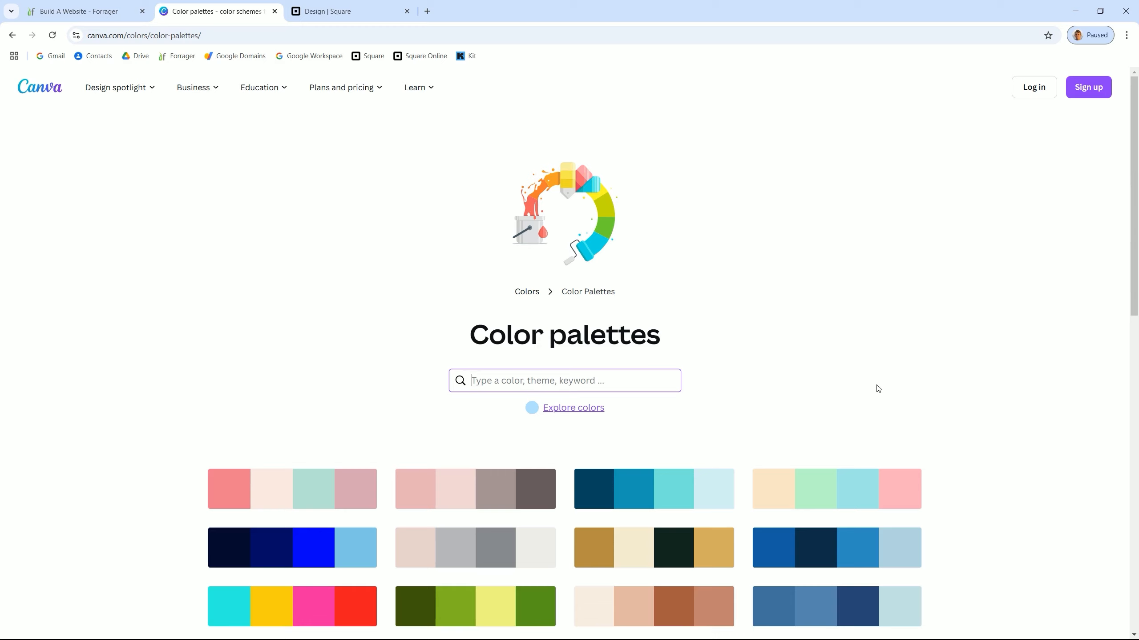
{"action": "type", "text": "fudge"}
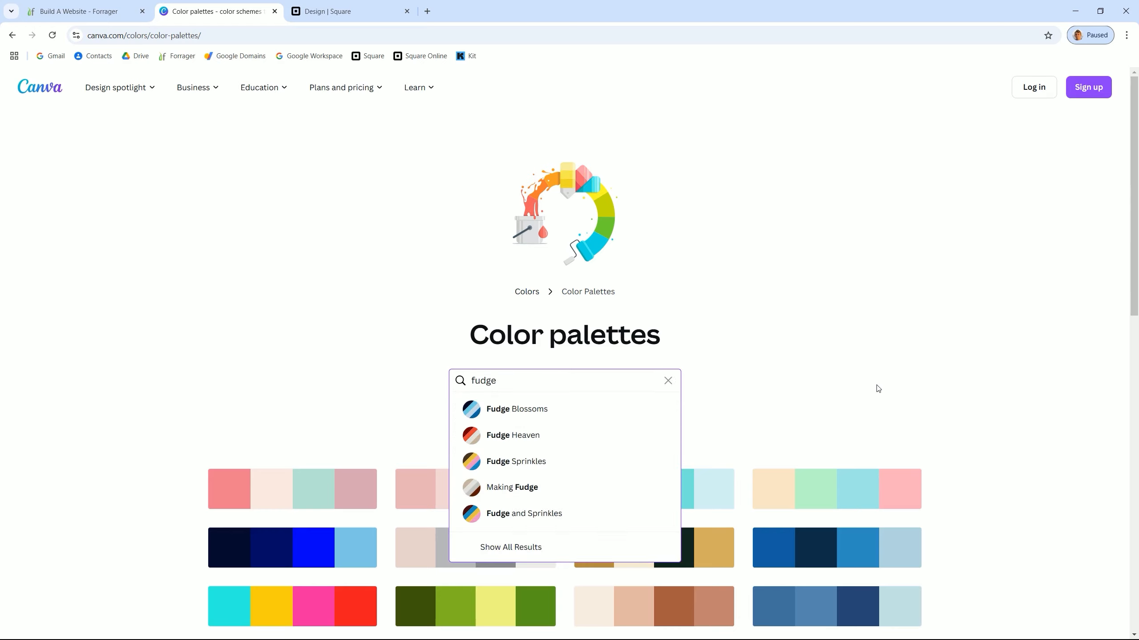
{"action": "left_click", "coordinate": [527, 548]}
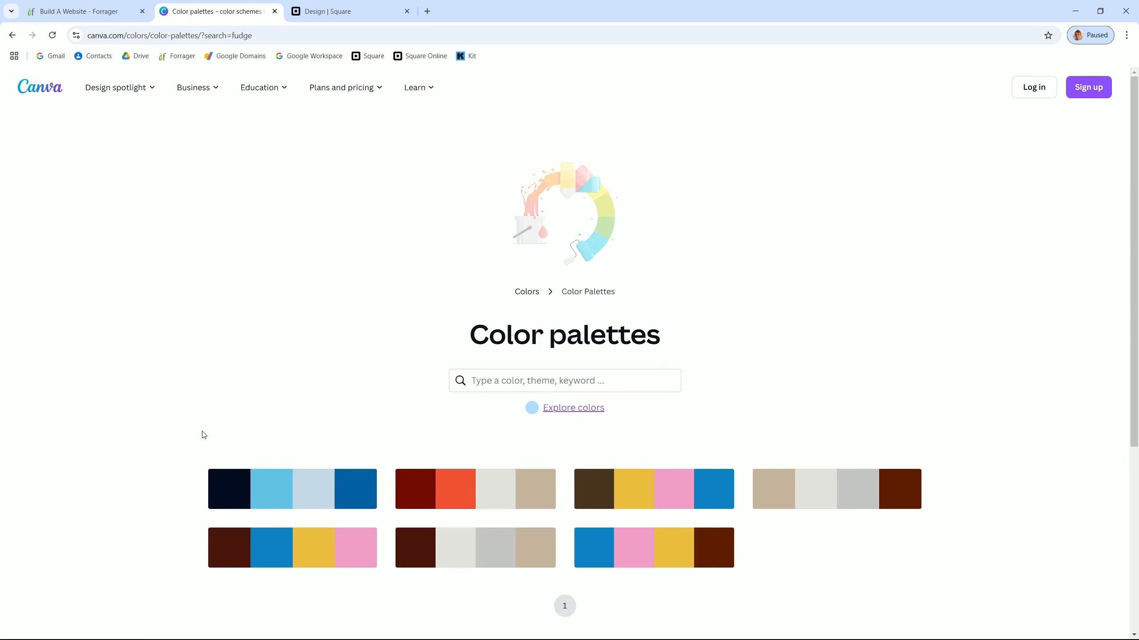
{"action": "scroll", "coordinate": [156, 418], "scroll_direction": "down", "scroll_amount": 1}
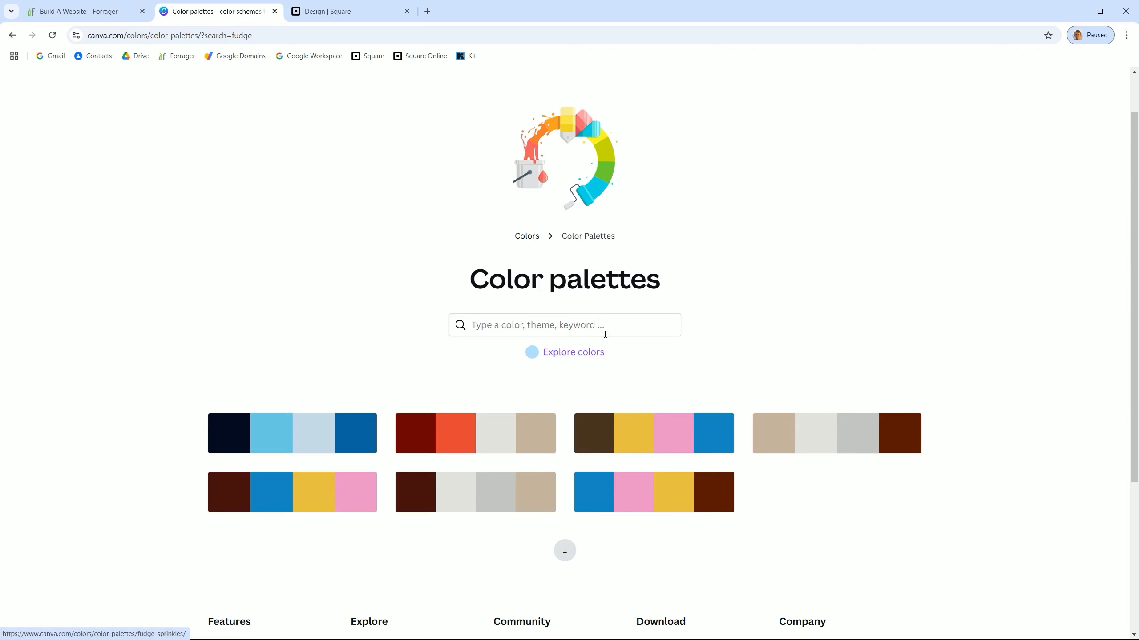
Search Canva's color palettes for chocolate, show all results and look through the matching palettes
{"action": "left_click", "coordinate": [591, 325]}
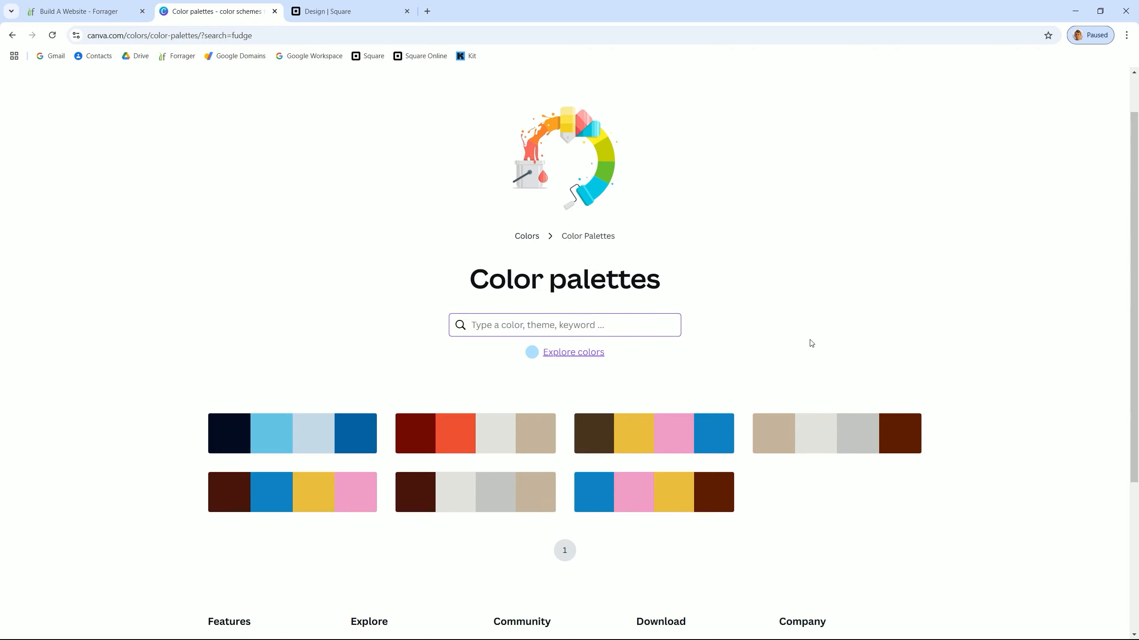
{"action": "type", "text": "chocolate"}
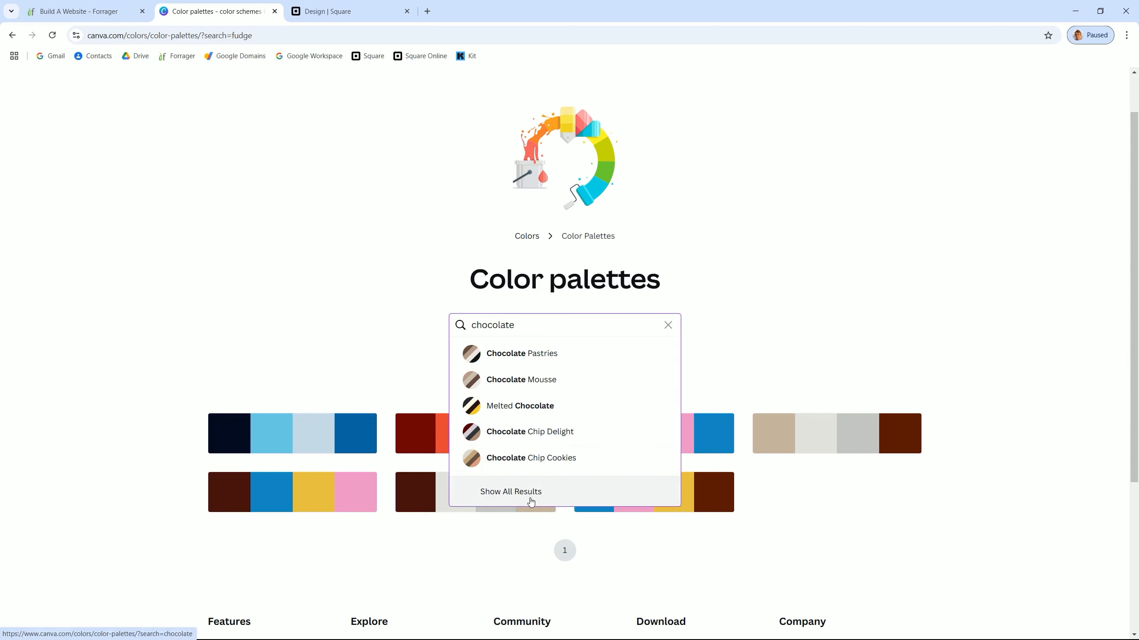
{"action": "left_click", "coordinate": [531, 496]}
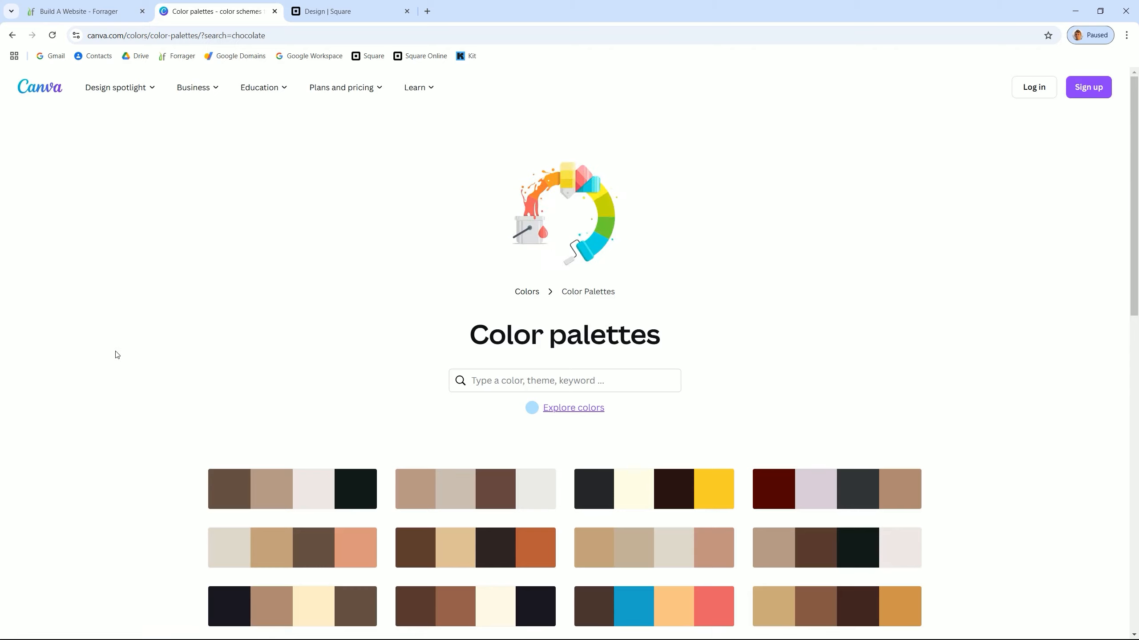
{"action": "scroll", "coordinate": [113, 363], "scroll_direction": "down", "scroll_amount": 5}
{"action": "scroll", "coordinate": [113, 370], "scroll_direction": "down", "scroll_amount": 7}
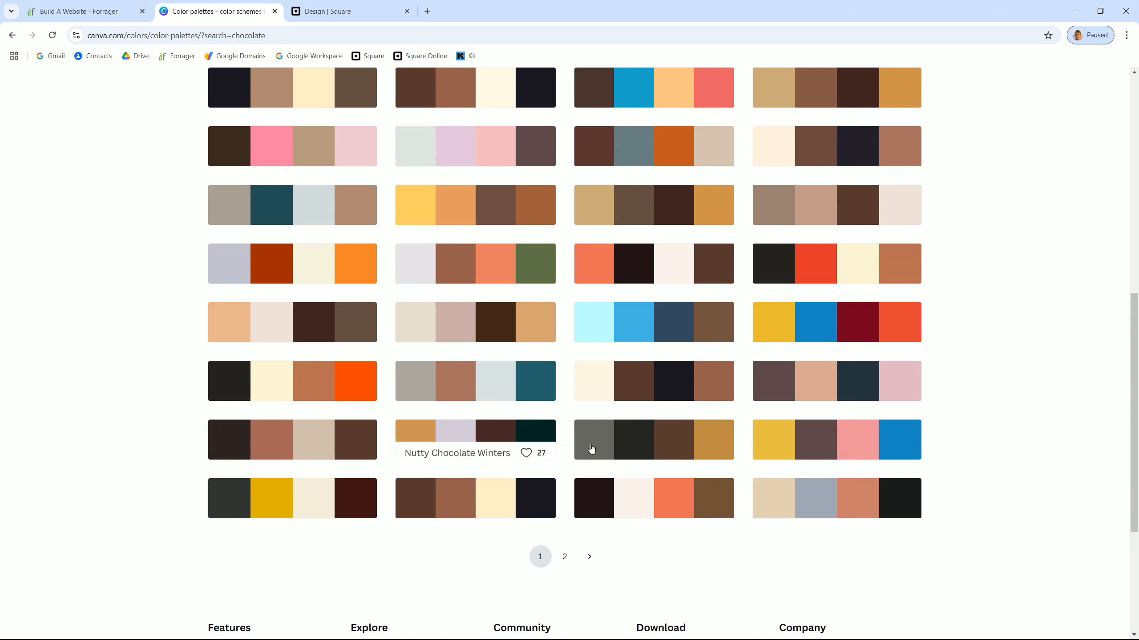
{"action": "scroll", "coordinate": [890, 402], "scroll_direction": "up", "scroll_amount": 5}
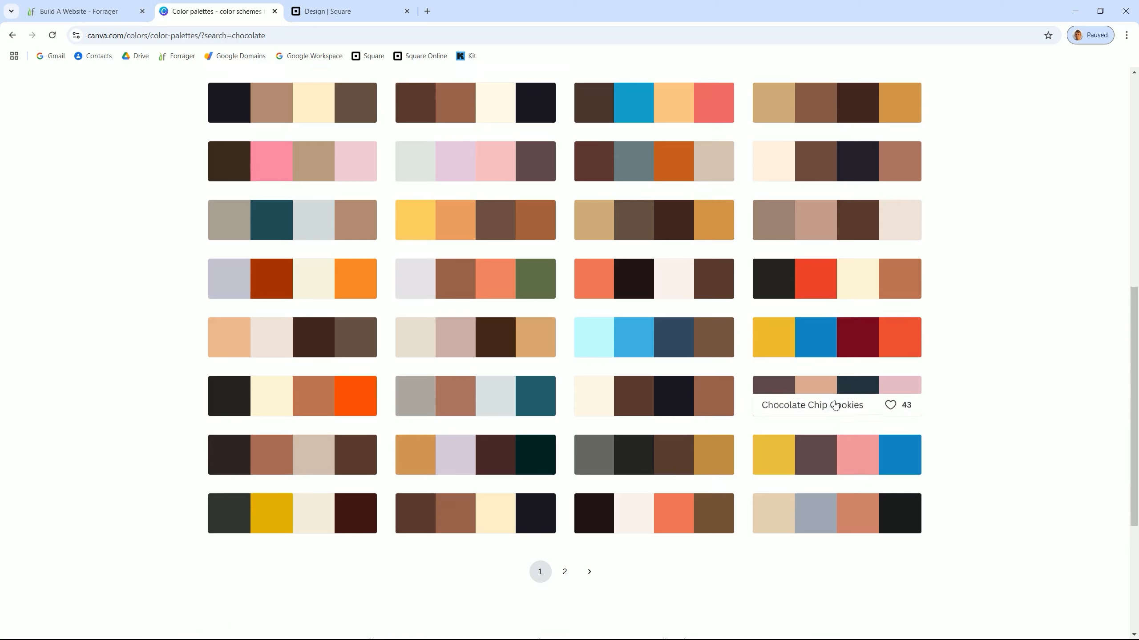
{"action": "scroll", "coordinate": [641, 356], "scroll_direction": "up", "scroll_amount": 2}
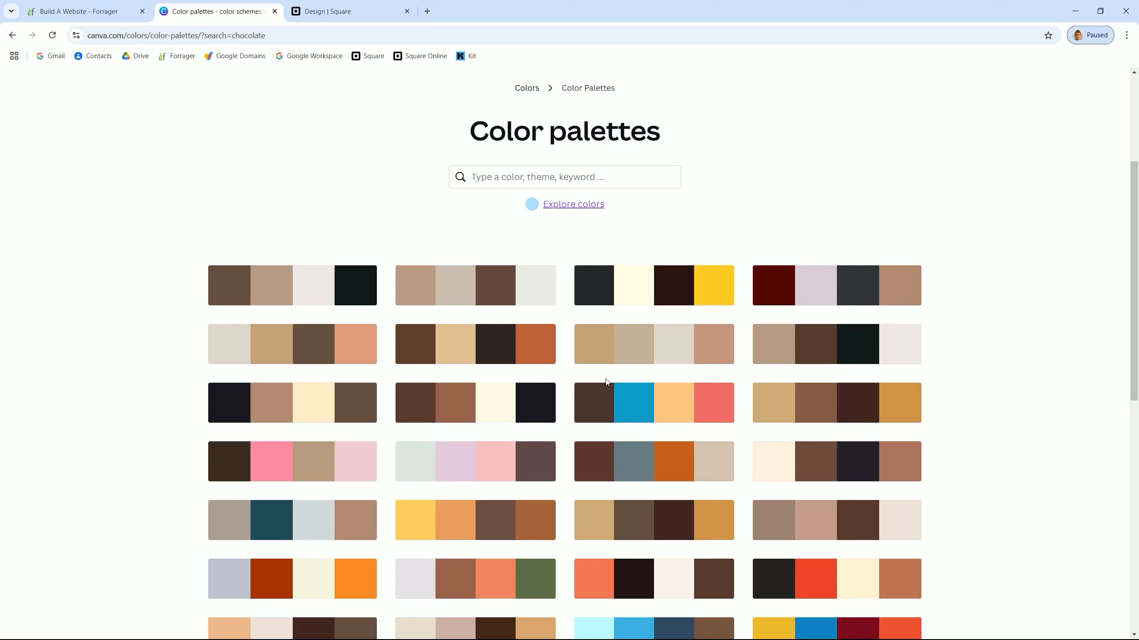
Open the Chocolate Stack color combination from the chocolate palette results and bring its four swatches into view
{"action": "mouse_move", "coordinate": [473, 353]}
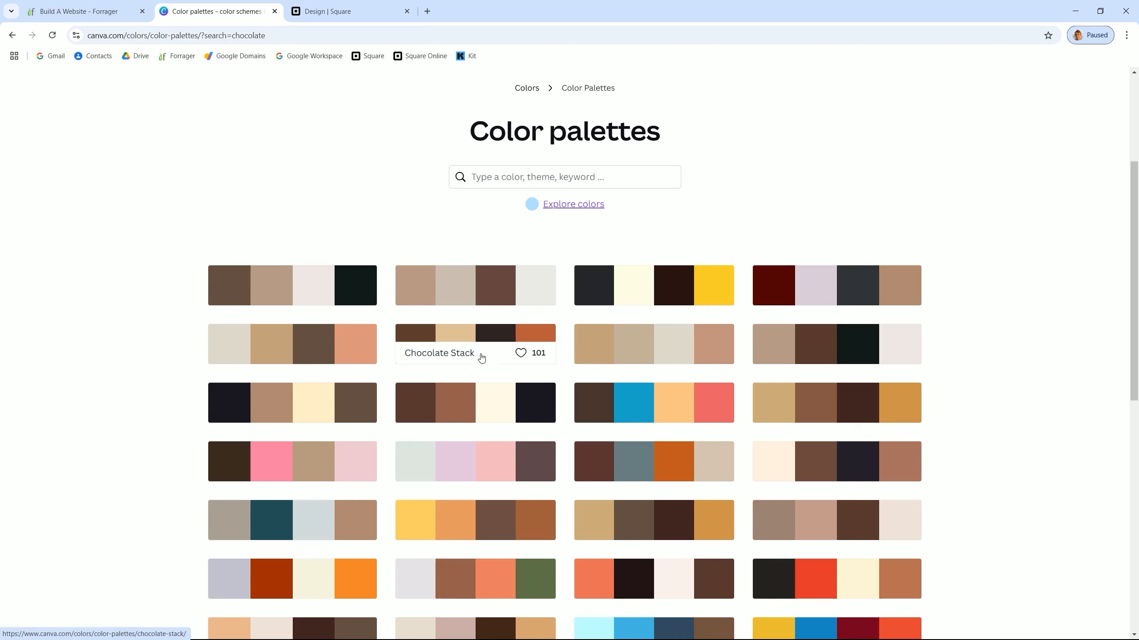
{"action": "left_click", "coordinate": [480, 352]}
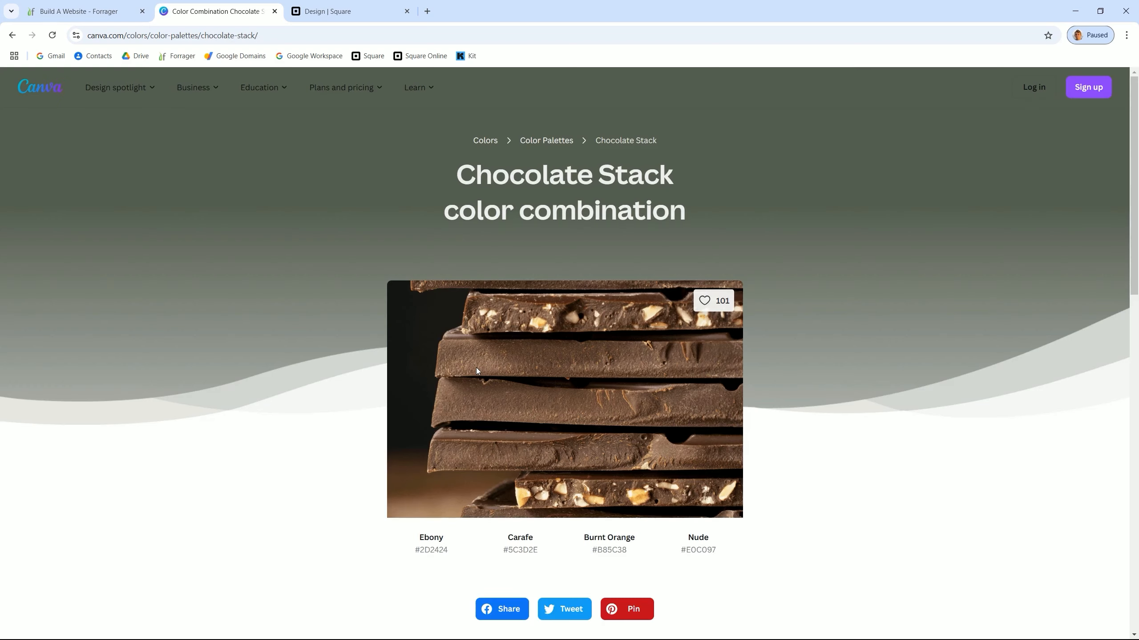
{"action": "scroll", "coordinate": [252, 320], "scroll_direction": "down", "scroll_amount": 2}
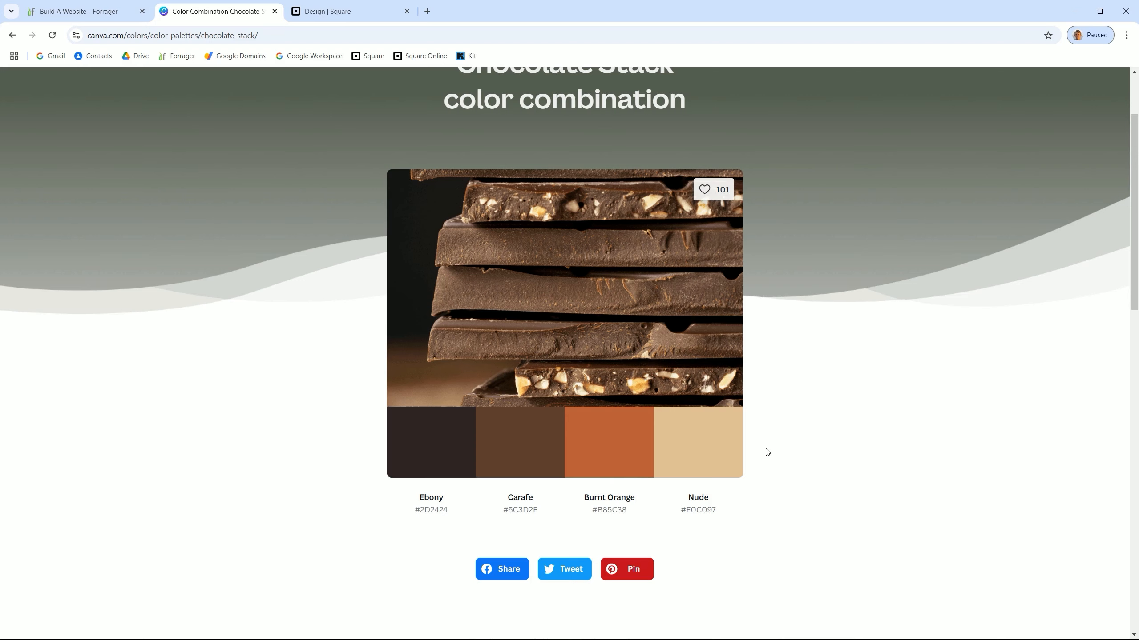
Copy the Burnt Orange swatch from the Canva palette and set the main color in the Square site design to #B85C38
{"action": "left_click", "coordinate": [346, 13]}
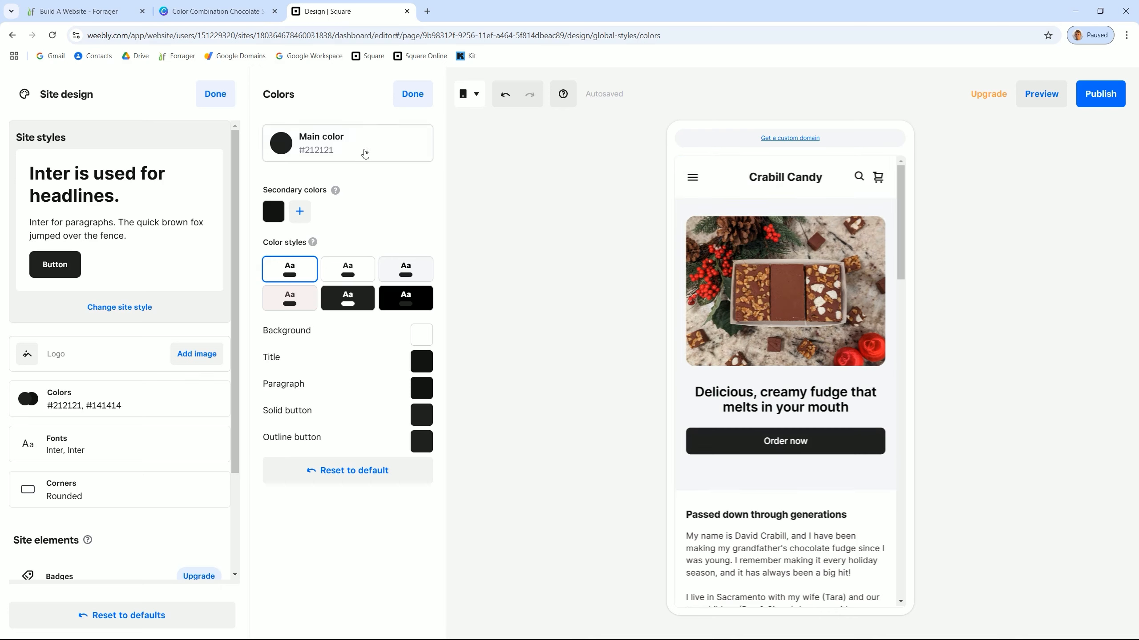
{"action": "left_click", "coordinate": [224, 13]}
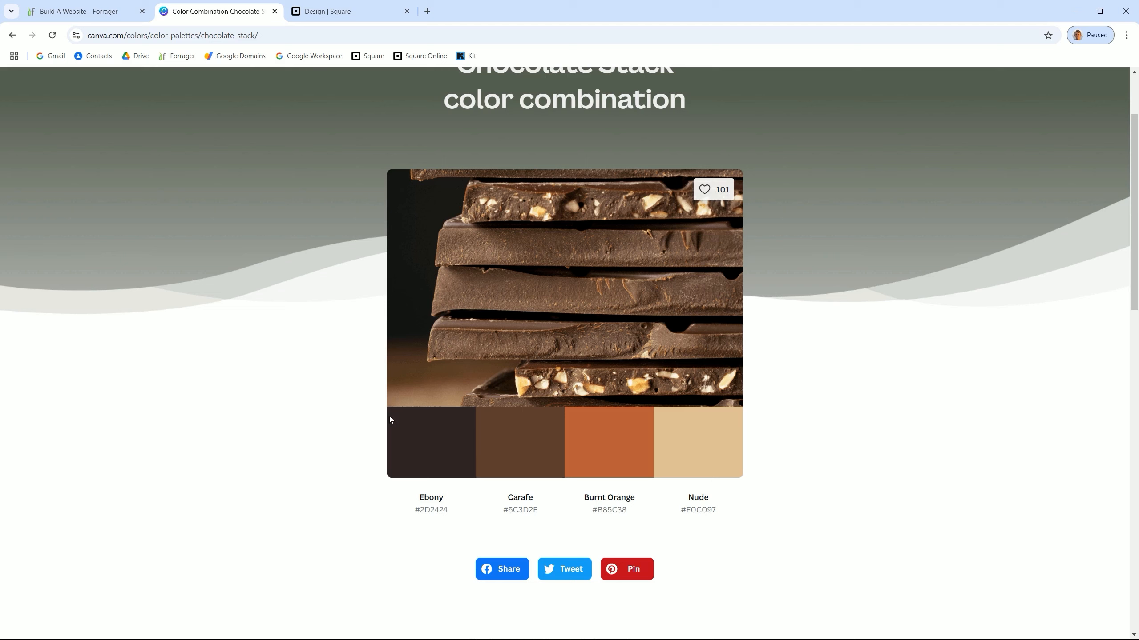
{"action": "left_click", "coordinate": [607, 443]}
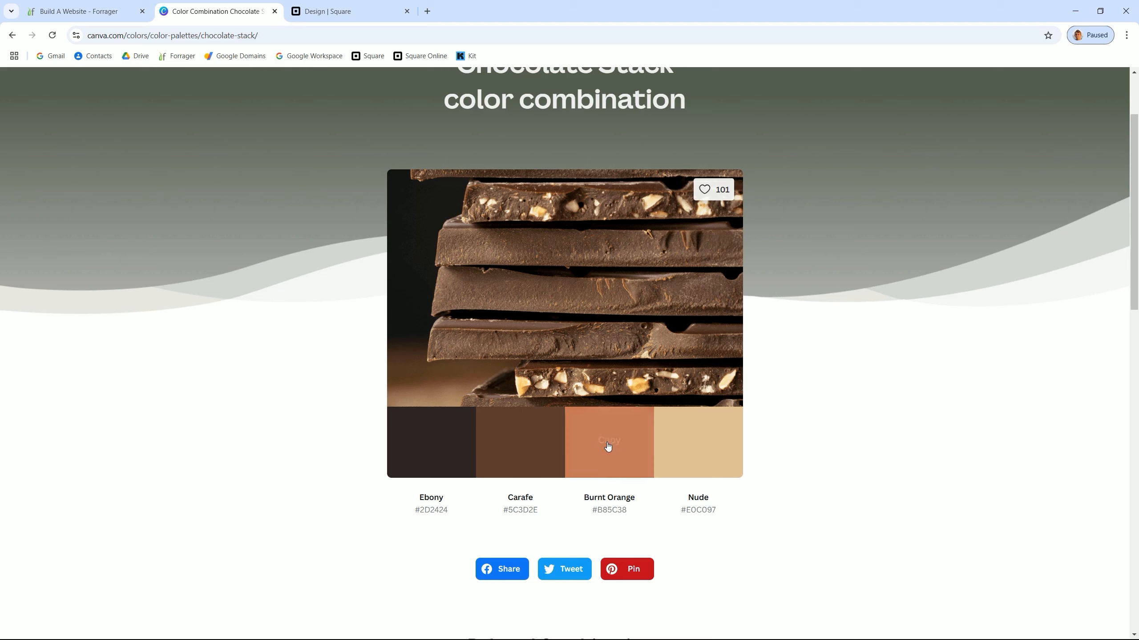
{"action": "left_click", "coordinate": [326, 13]}
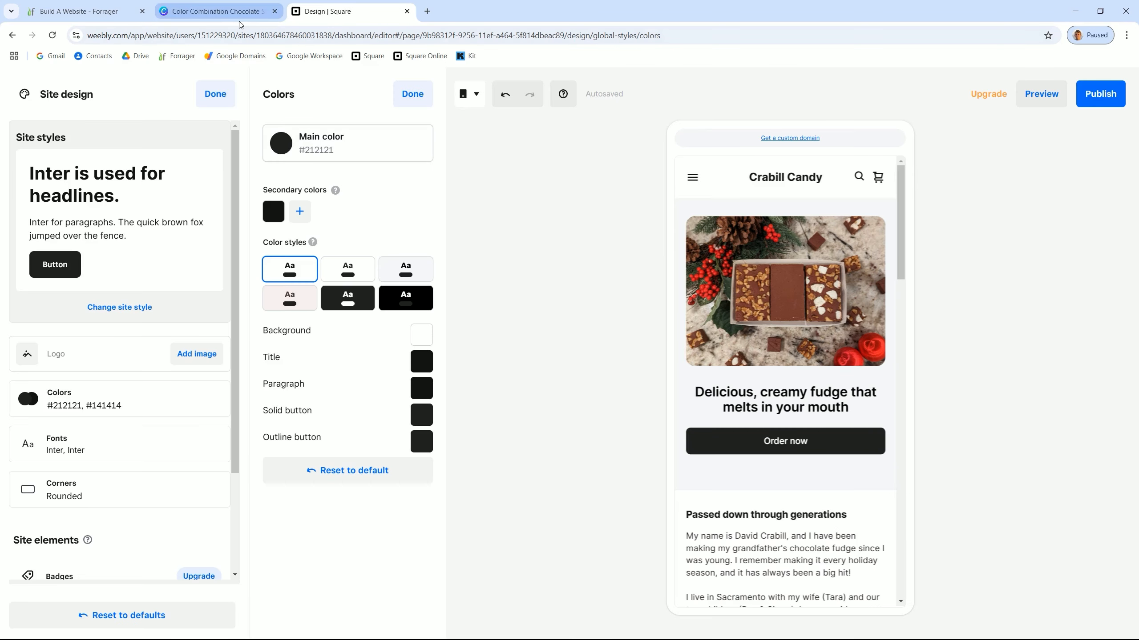
{"action": "left_click", "coordinate": [215, 11]}
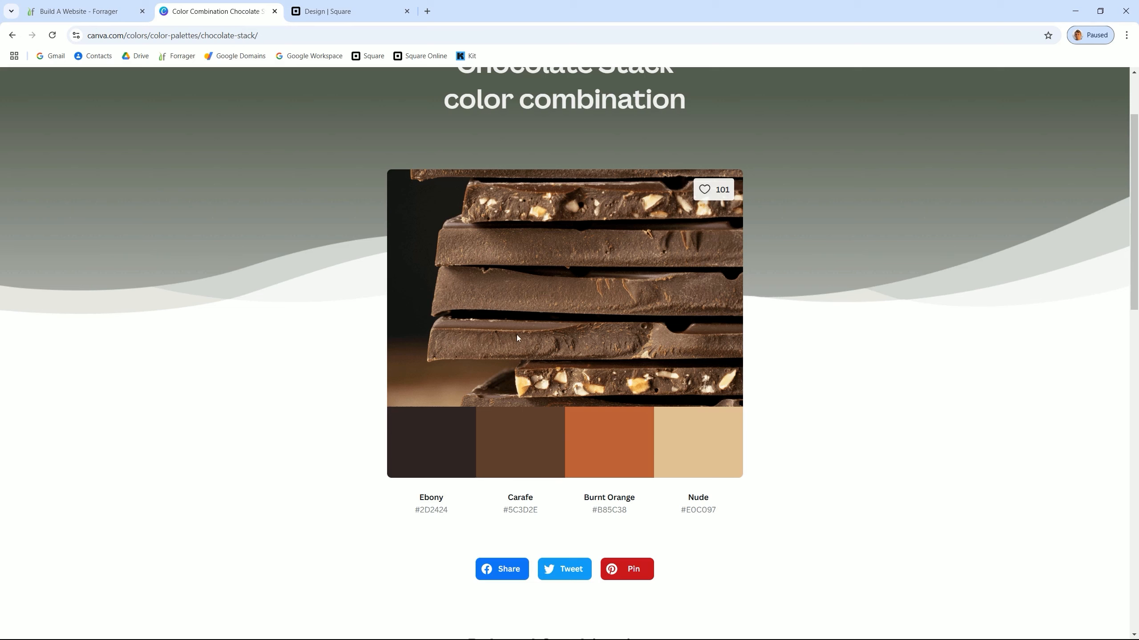
{"action": "left_click", "coordinate": [609, 444]}
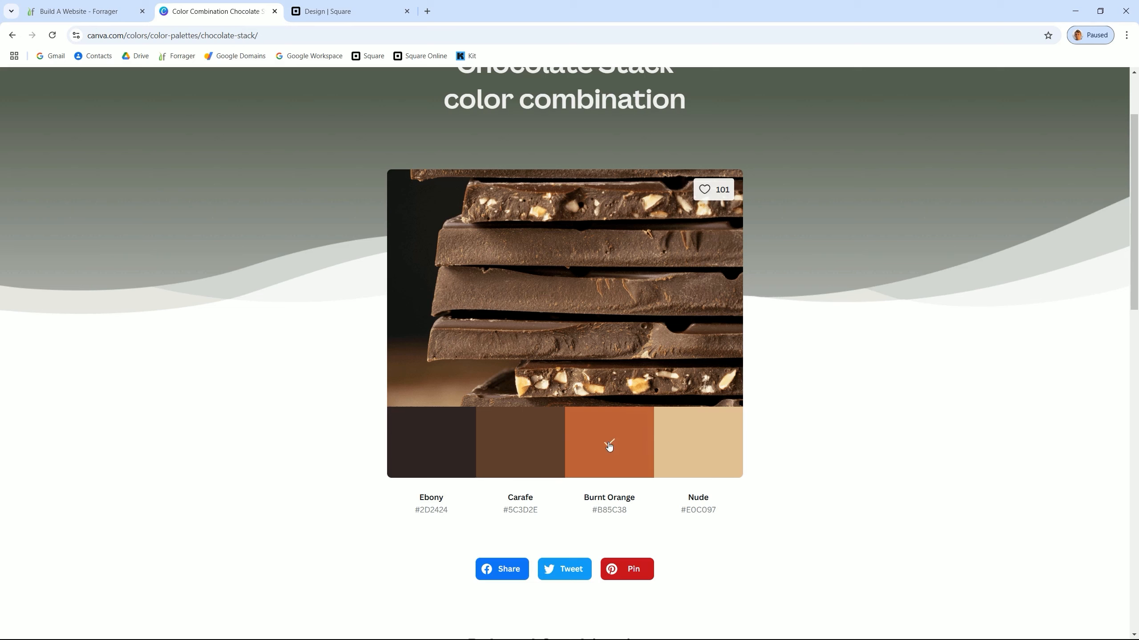
{"action": "left_click", "coordinate": [340, 14]}
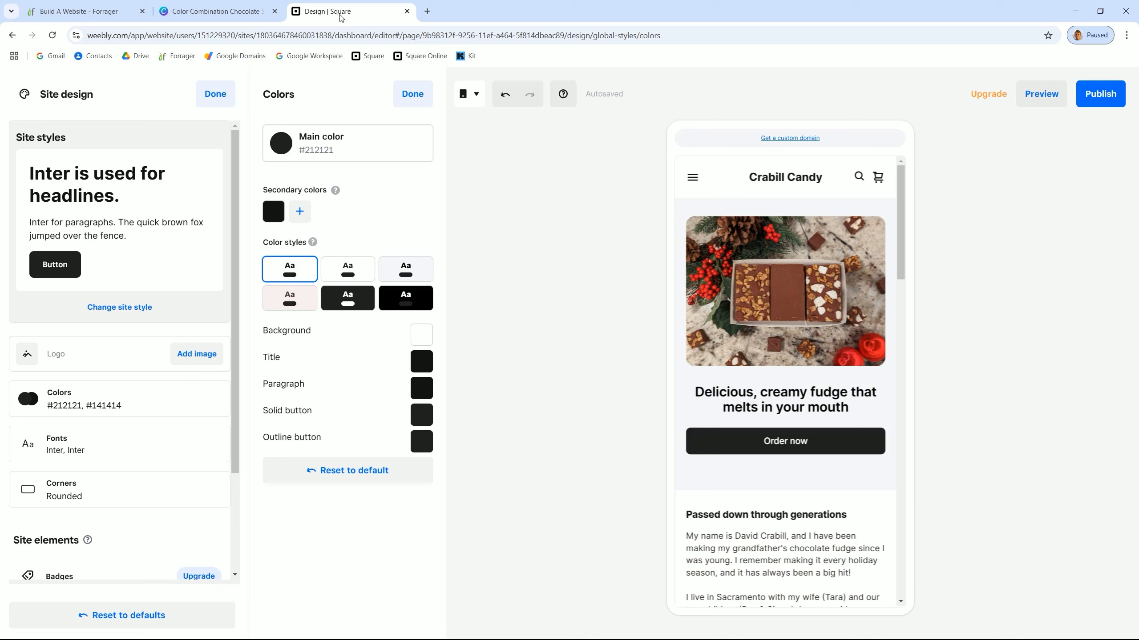
{"action": "left_click", "coordinate": [290, 144]}
{"action": "left_click", "coordinate": [332, 339]}
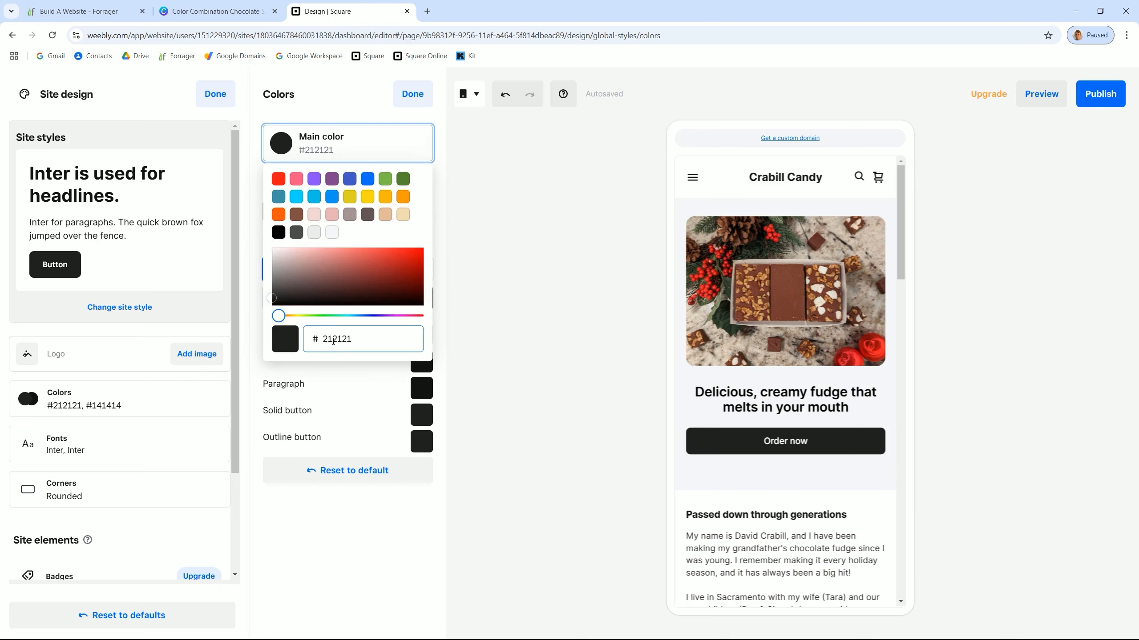
{"action": "double_click", "coordinate": [334, 339]}
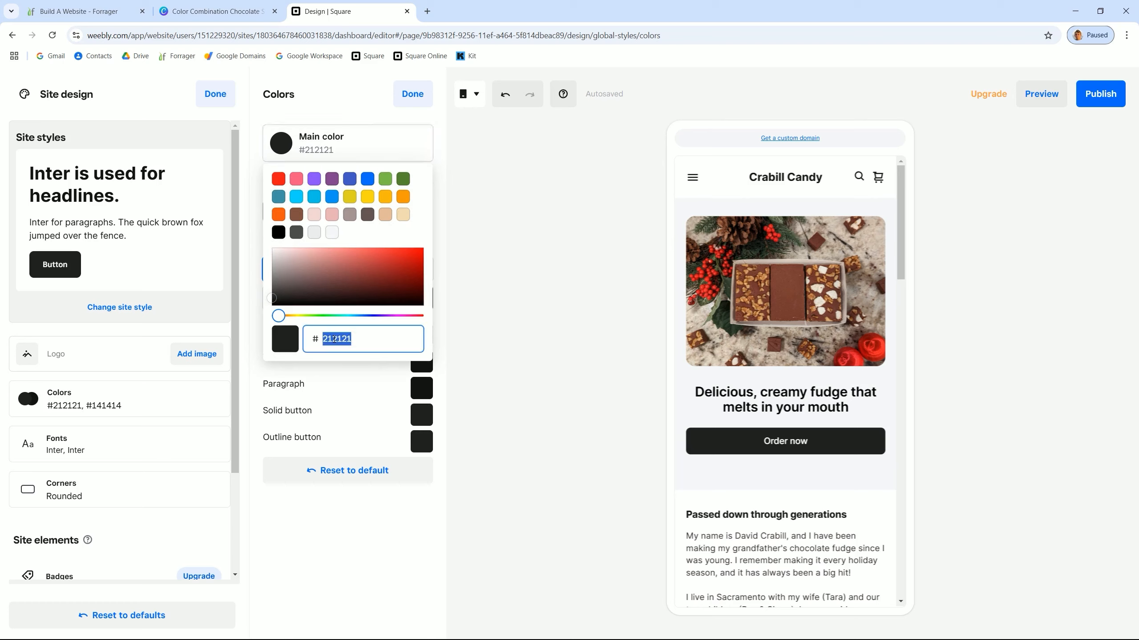
{"action": "key", "text": "ctrl+v"}
{"action": "left_click", "coordinate": [438, 338]}
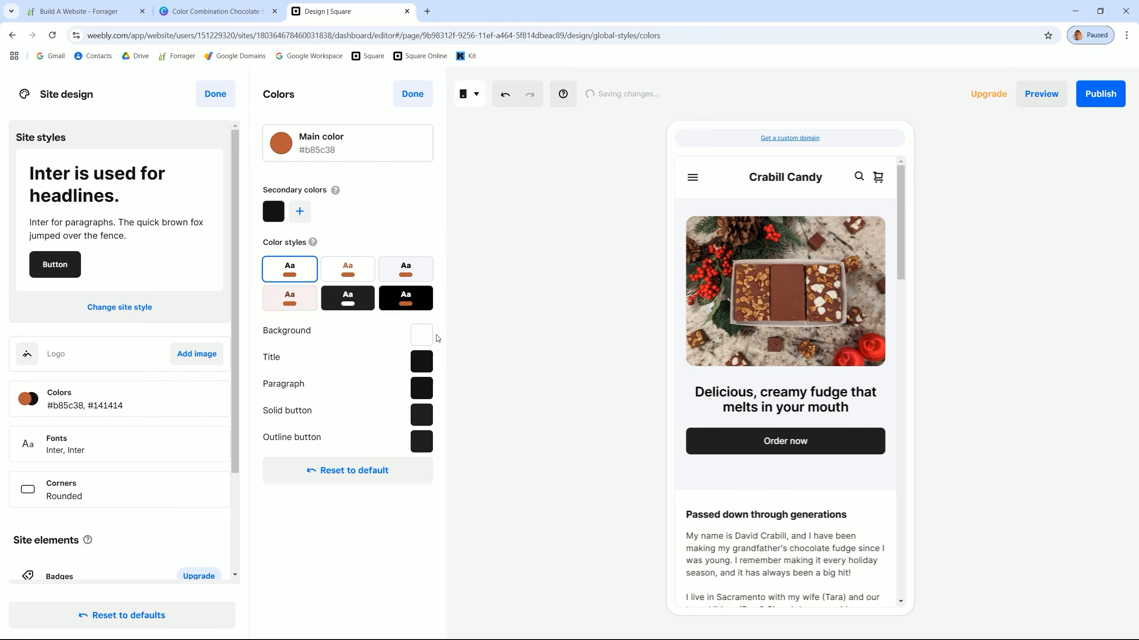
Copy the Nude swatch from the Canva palette and set the existing secondary color in the Square site design to #E0C097
{"action": "left_click", "coordinate": [215, 11]}
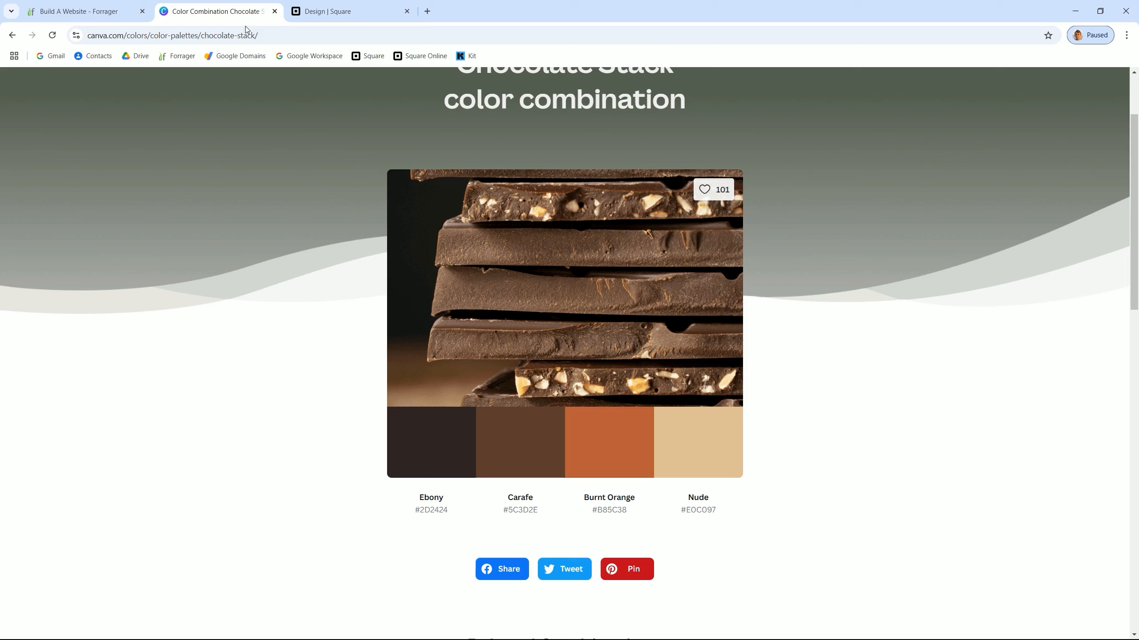
{"action": "left_click", "coordinate": [691, 444]}
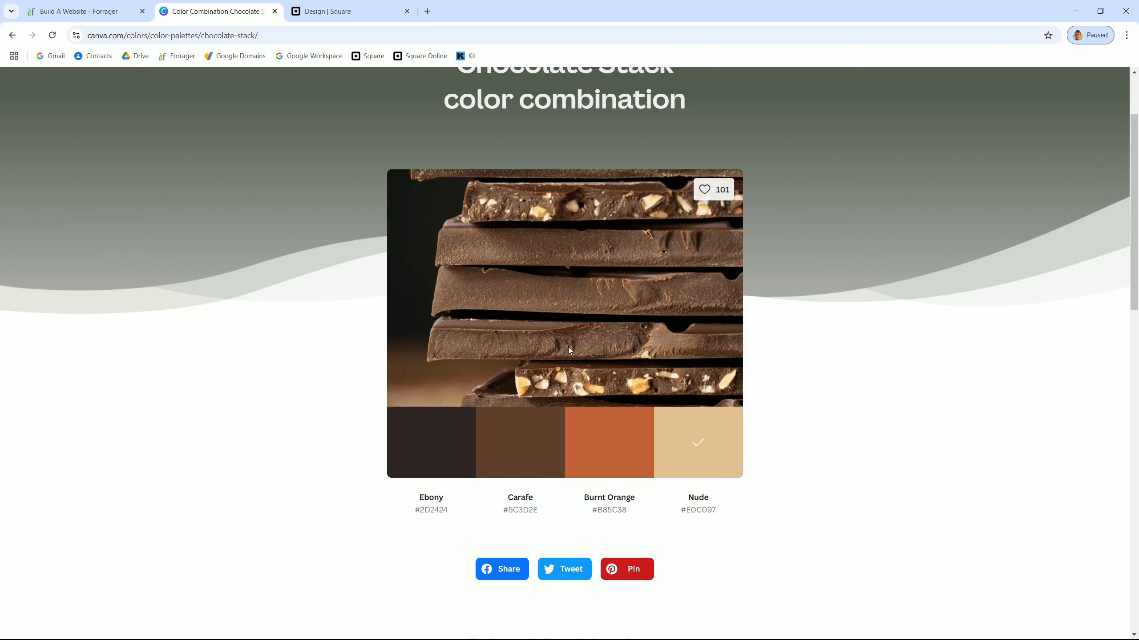
{"action": "left_click", "coordinate": [321, 11]}
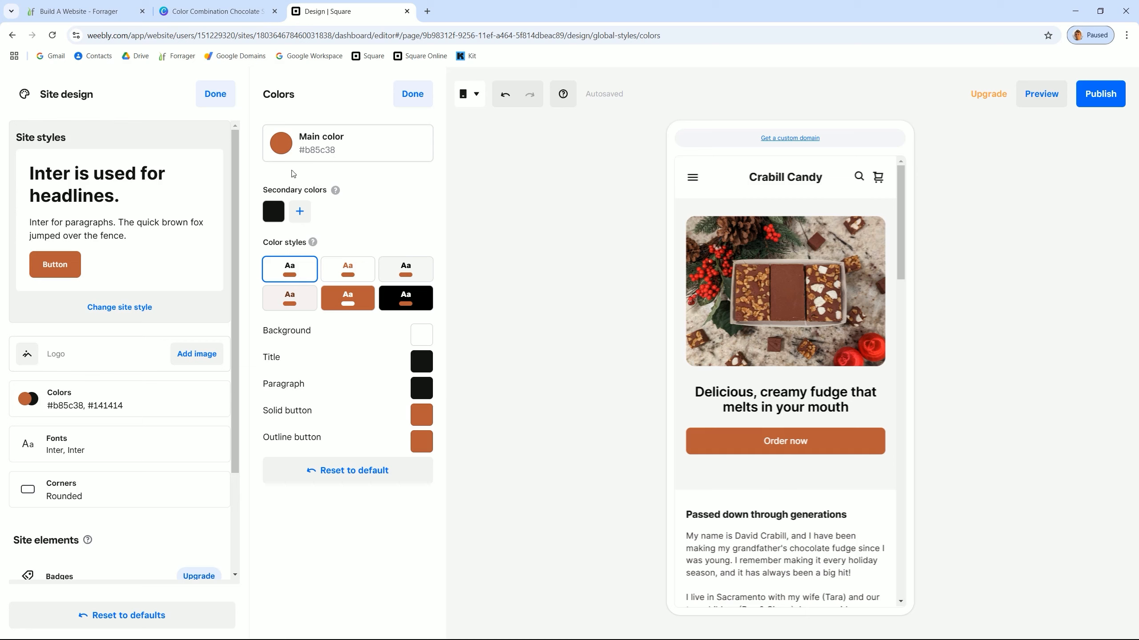
{"action": "left_click", "coordinate": [274, 211]}
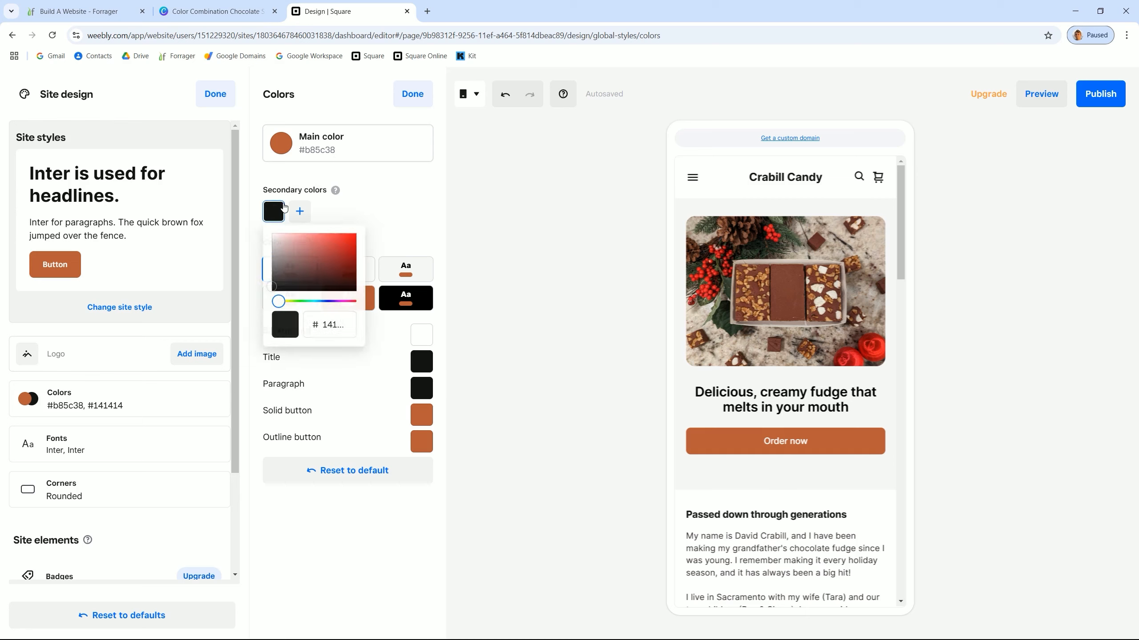
{"action": "double_click", "coordinate": [329, 323]}
{"action": "key", "text": "ctrl+v"}
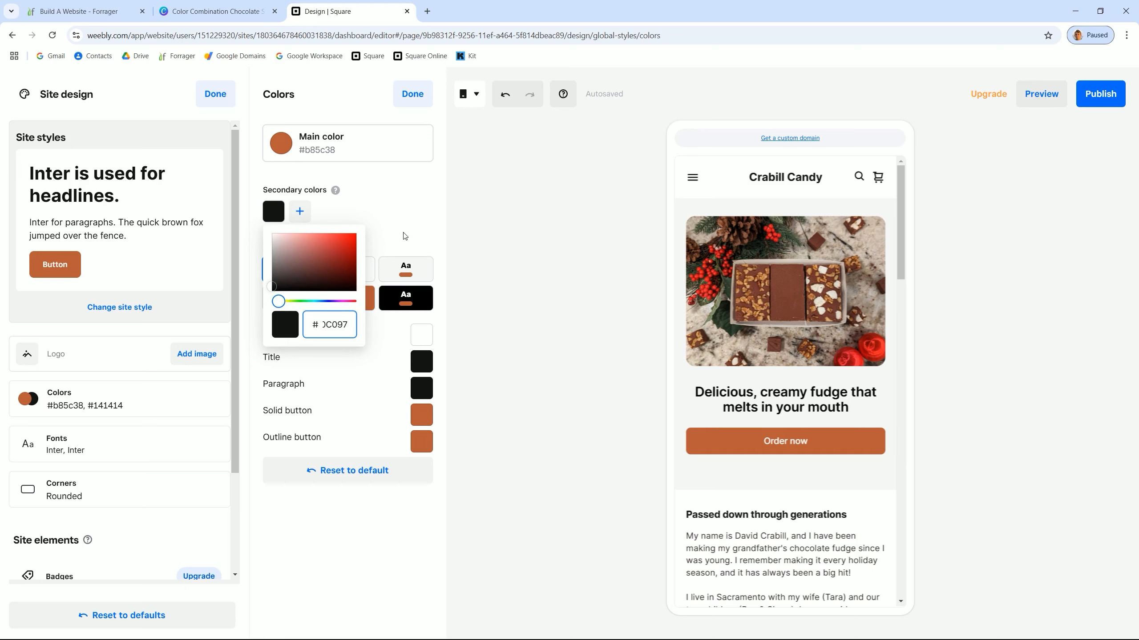
{"action": "key", "text": "Return"}
Copy the Carafe swatch from the Canva palette and add it in the Square site design as a second secondary color, #5C3D2E
{"action": "left_click", "coordinate": [216, 12]}
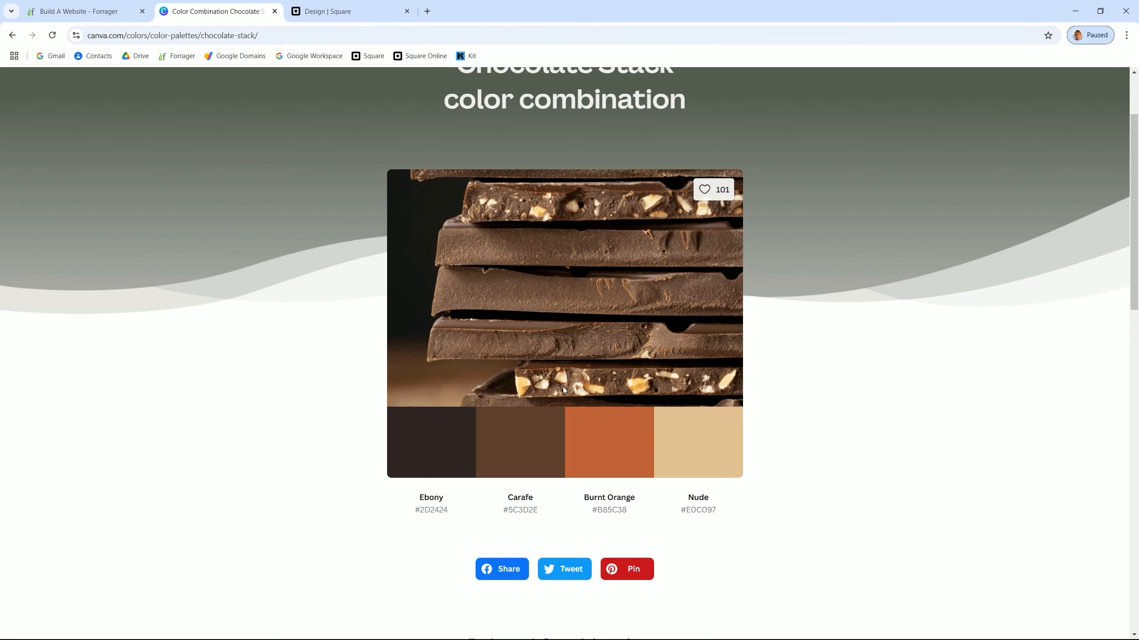
{"action": "left_click", "coordinate": [519, 442]}
{"action": "left_click", "coordinate": [328, 11]}
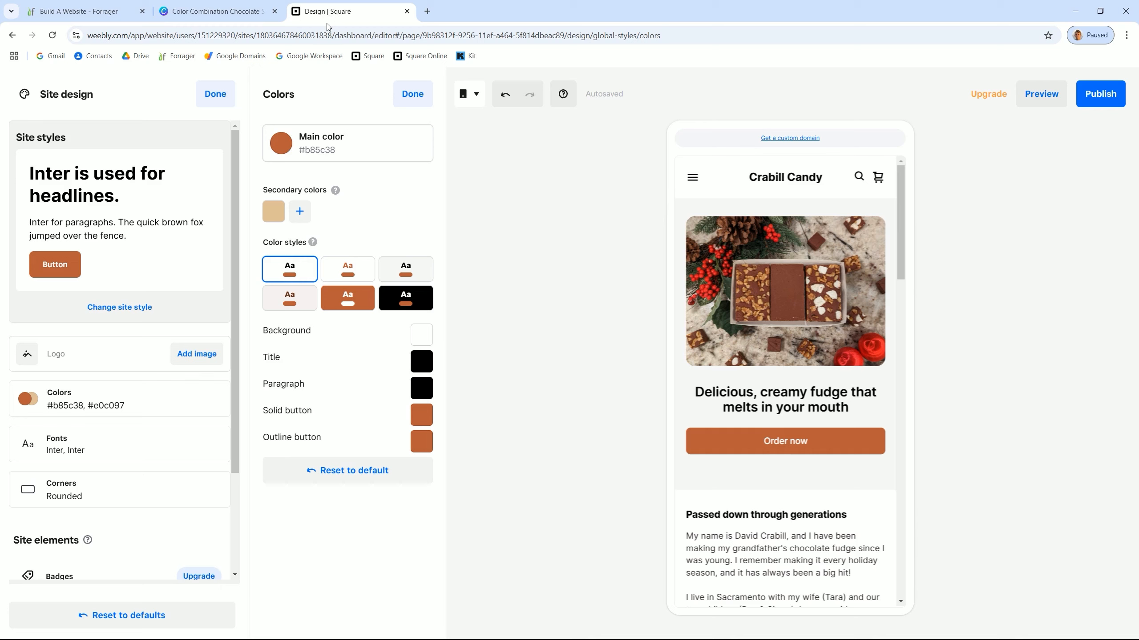
{"action": "left_click", "coordinate": [306, 219]}
{"action": "left_click", "coordinate": [307, 220]}
{"action": "left_click", "coordinate": [365, 326]}
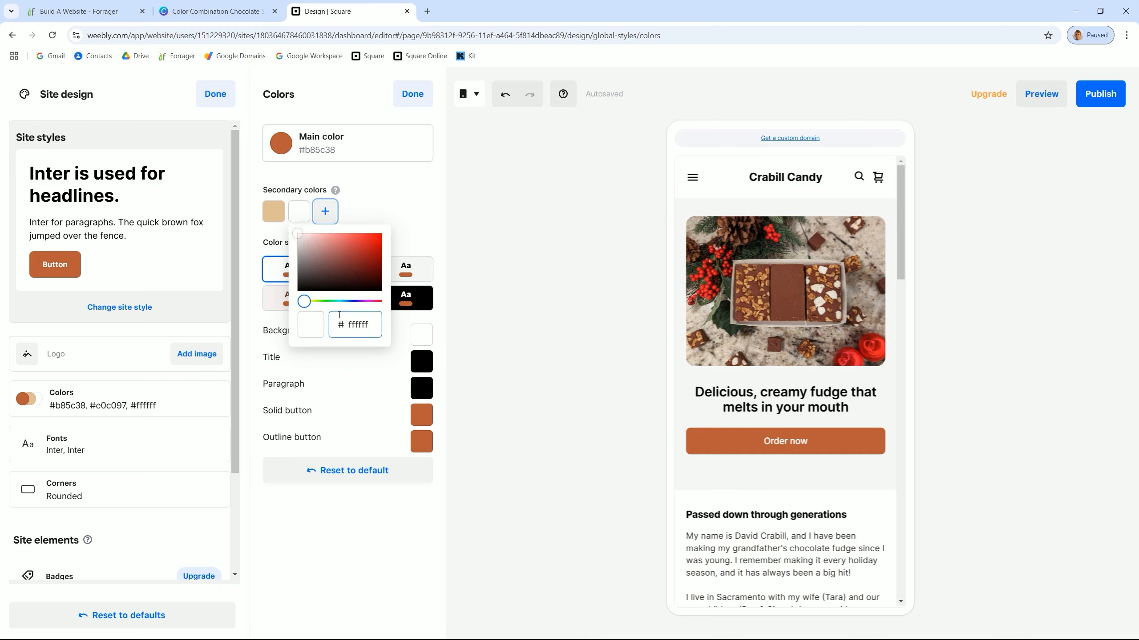
{"action": "key", "text": "ctrl+a"}
{"action": "key", "text": "ctrl+v"}
{"action": "left_click", "coordinate": [310, 117]}
Copy the Ebony swatch from the Canva palette and add it in the Square site design as a third secondary color, #2D2424
{"action": "left_click", "coordinate": [220, 12]}
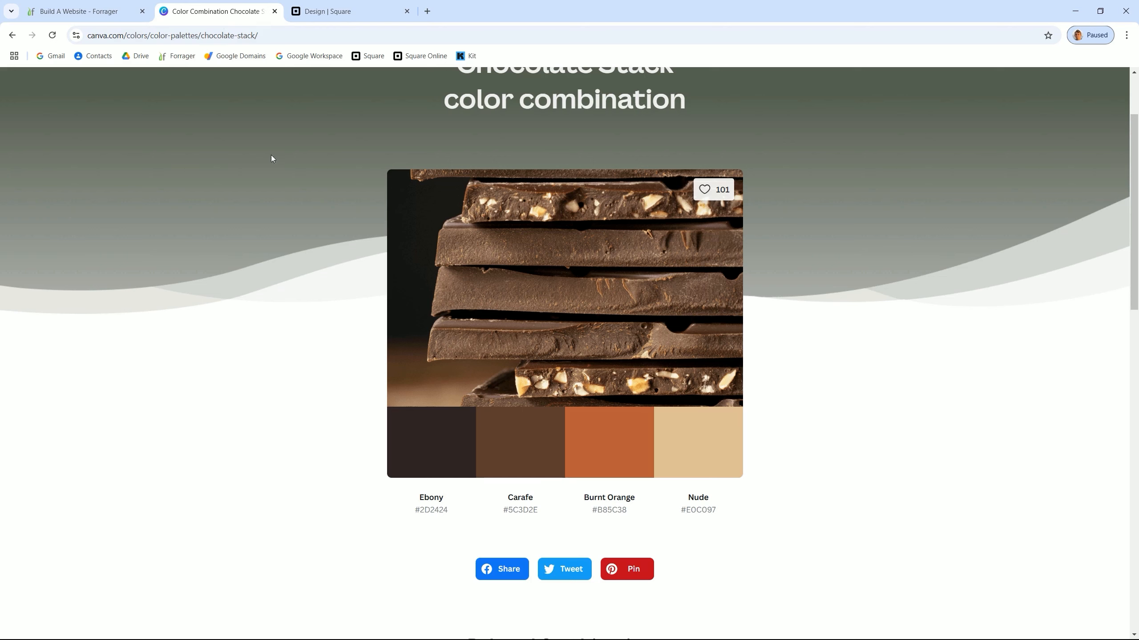
{"action": "left_click", "coordinate": [419, 427]}
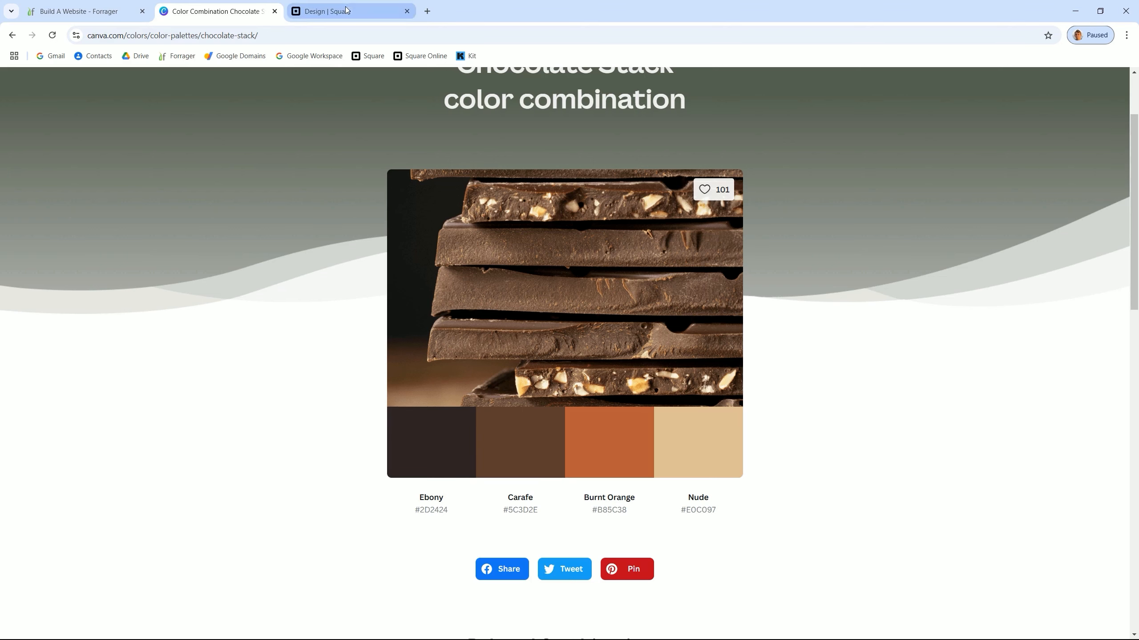
{"action": "left_click", "coordinate": [325, 11]}
{"action": "left_click", "coordinate": [326, 212]}
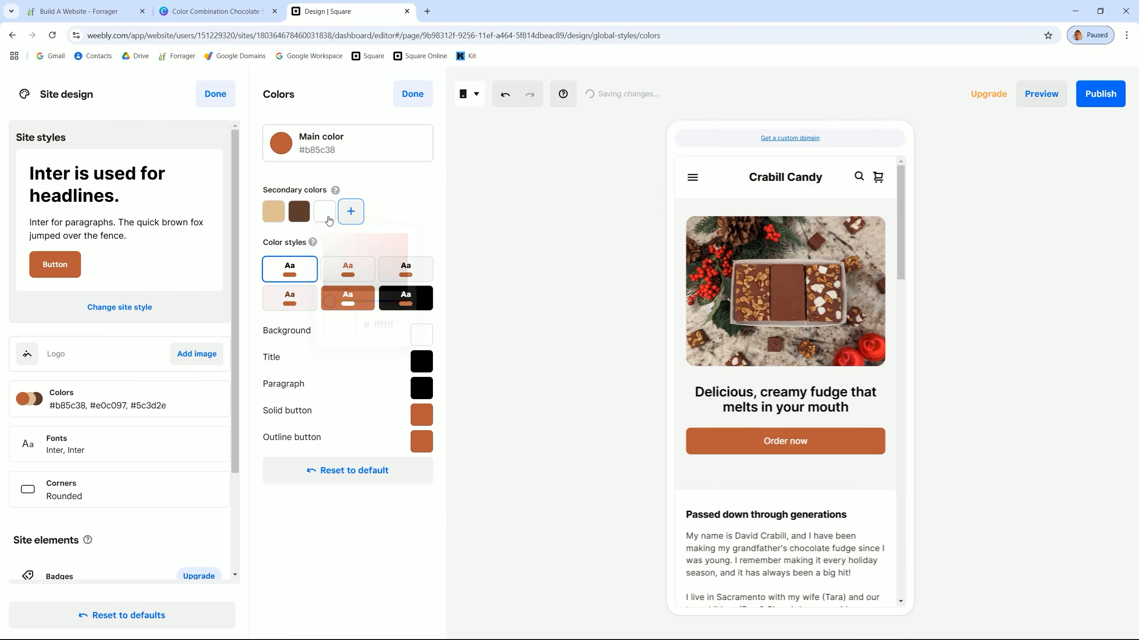
{"action": "left_click", "coordinate": [371, 321]}
{"action": "key", "text": "ctrl+a"}
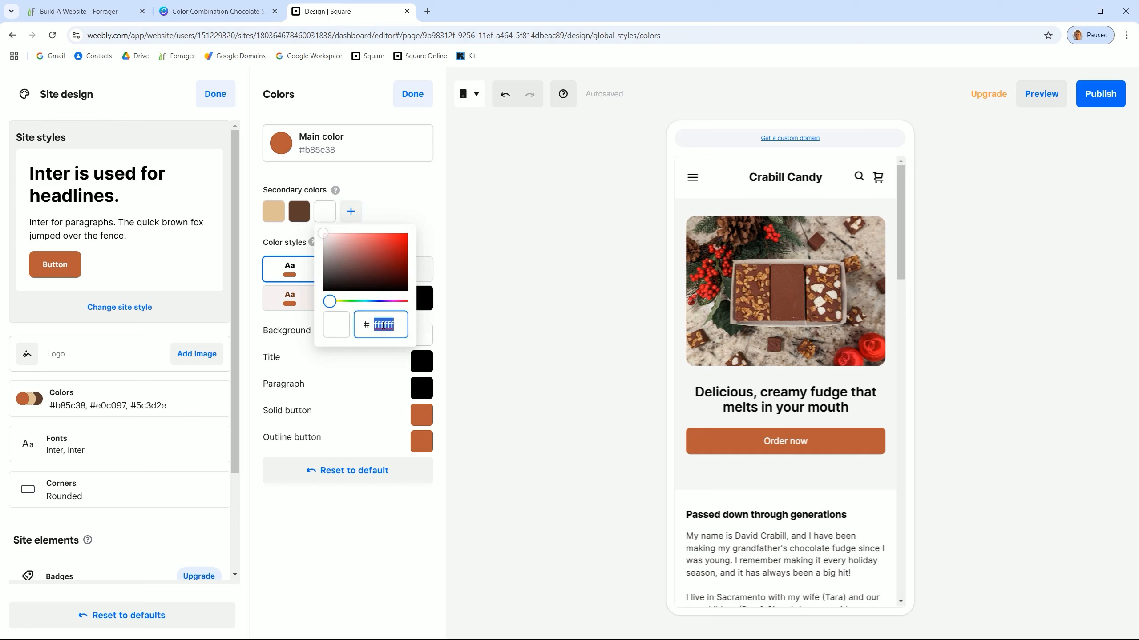
{"action": "key", "text": "ctrl+v"}
{"action": "left_click", "coordinate": [412, 211]}
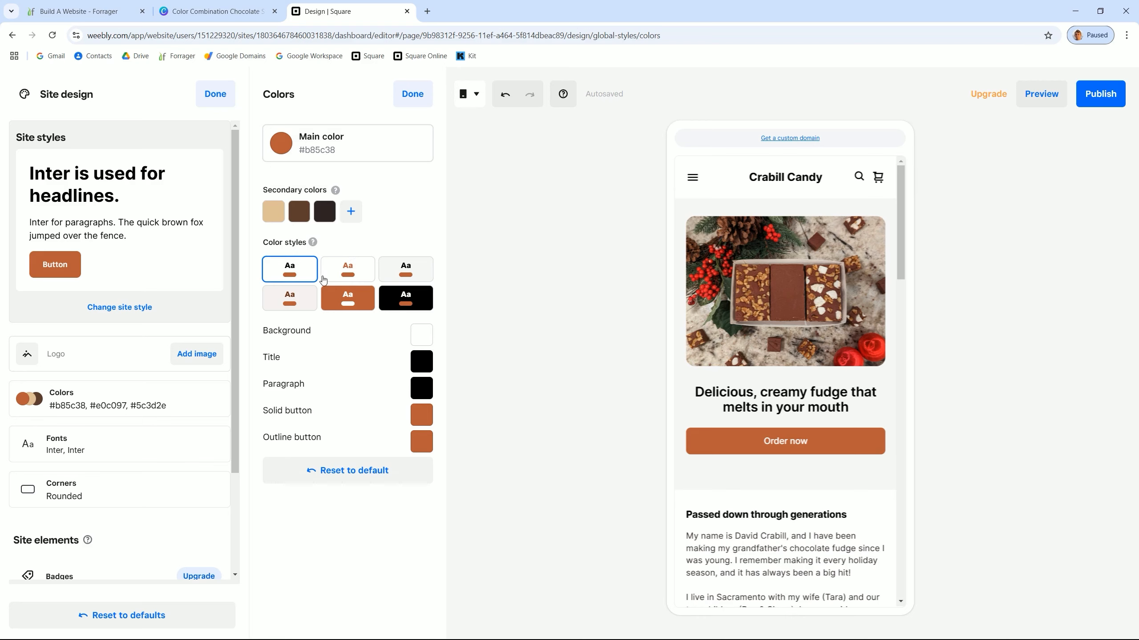
Try the white style with orange titles and the light grey style, and apply the pale pink color style with brown text
{"action": "left_click", "coordinate": [351, 277]}
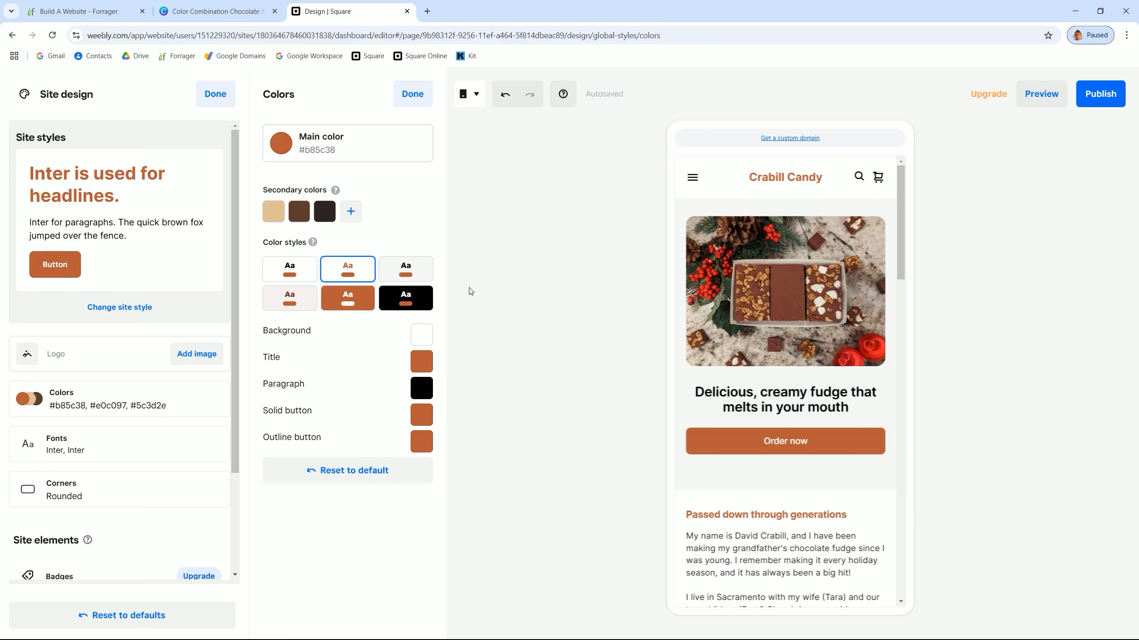
{"action": "left_click", "coordinate": [417, 276]}
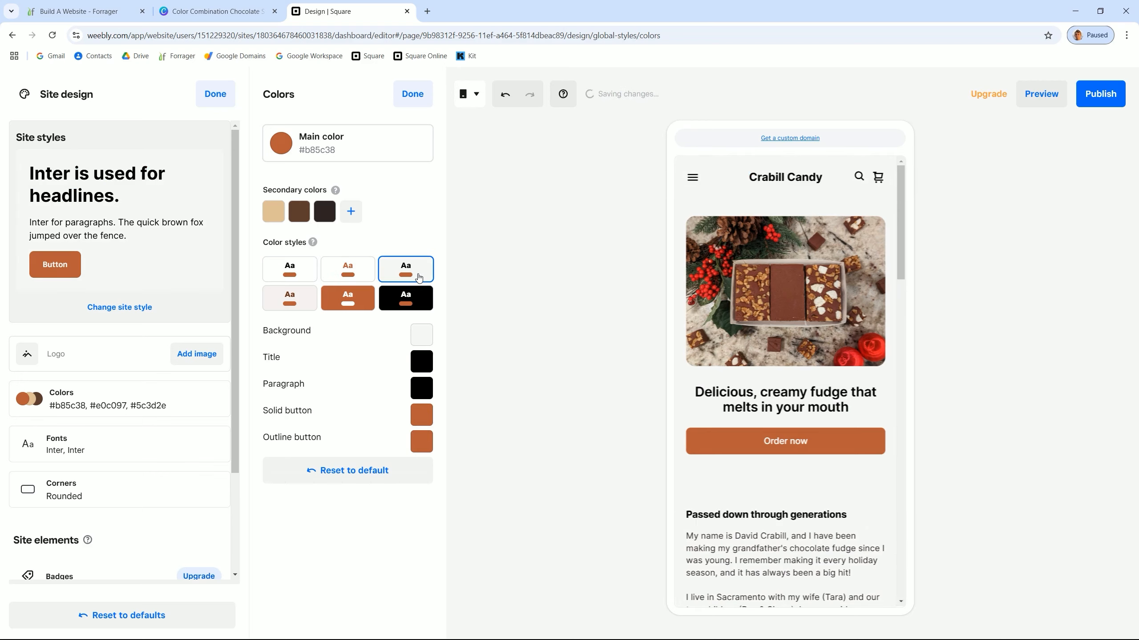
{"action": "left_click", "coordinate": [301, 304]}
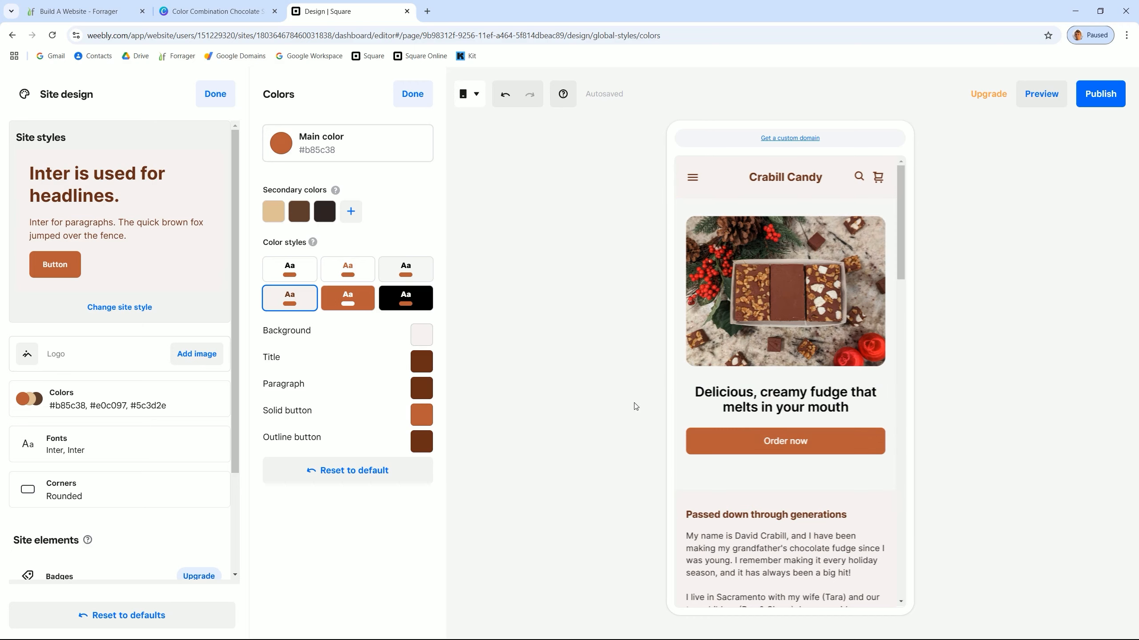
Try the orange, black and light grey site color styles, and reapply the pale pink style with brown text
{"action": "left_click", "coordinate": [365, 307]}
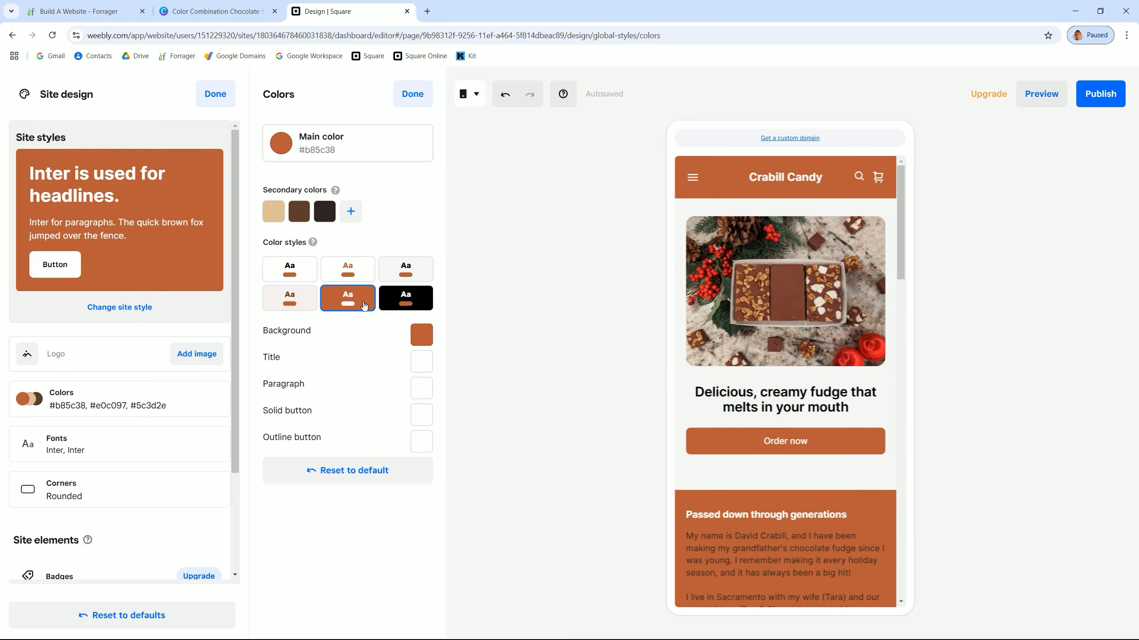
{"action": "left_click", "coordinate": [401, 311]}
{"action": "left_click", "coordinate": [296, 301]}
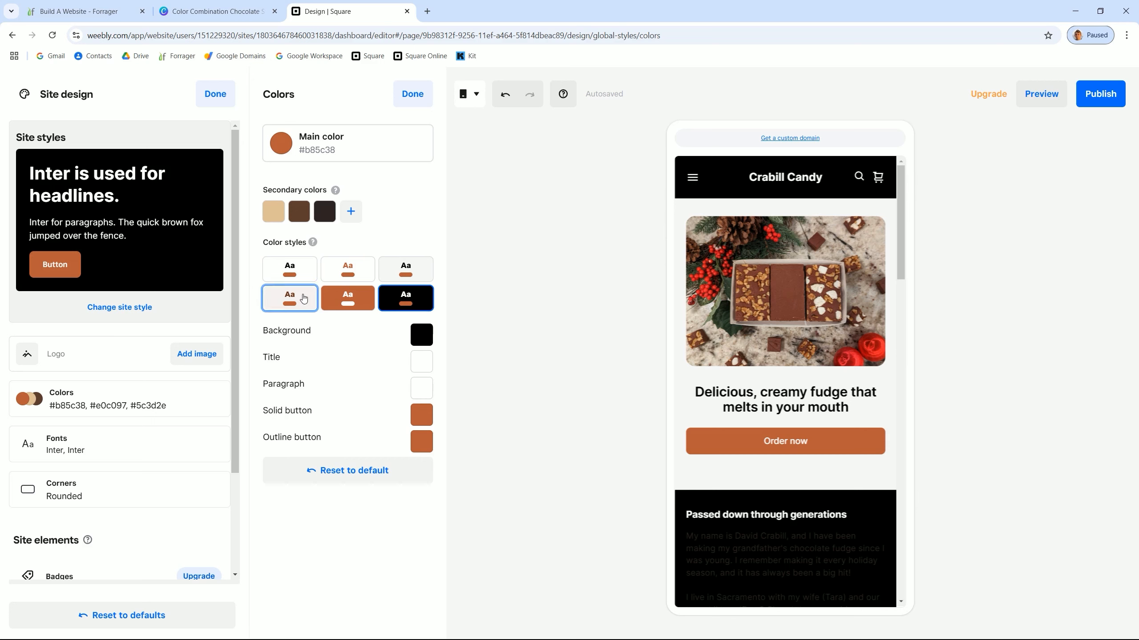
{"action": "left_click", "coordinate": [401, 271]}
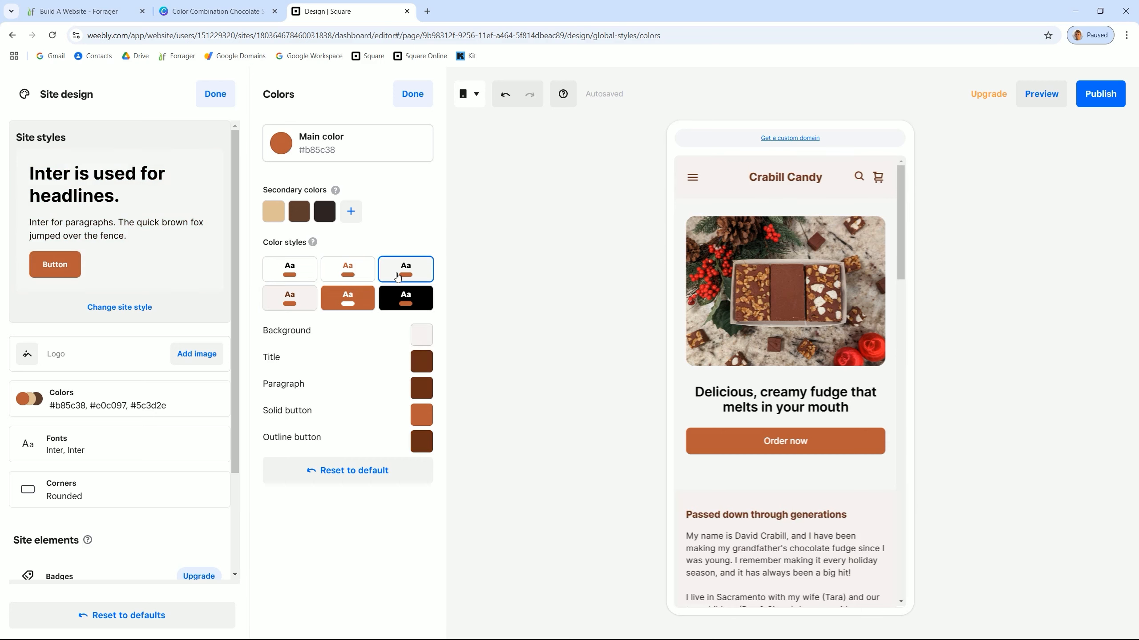
{"action": "double_click", "coordinate": [348, 266]}
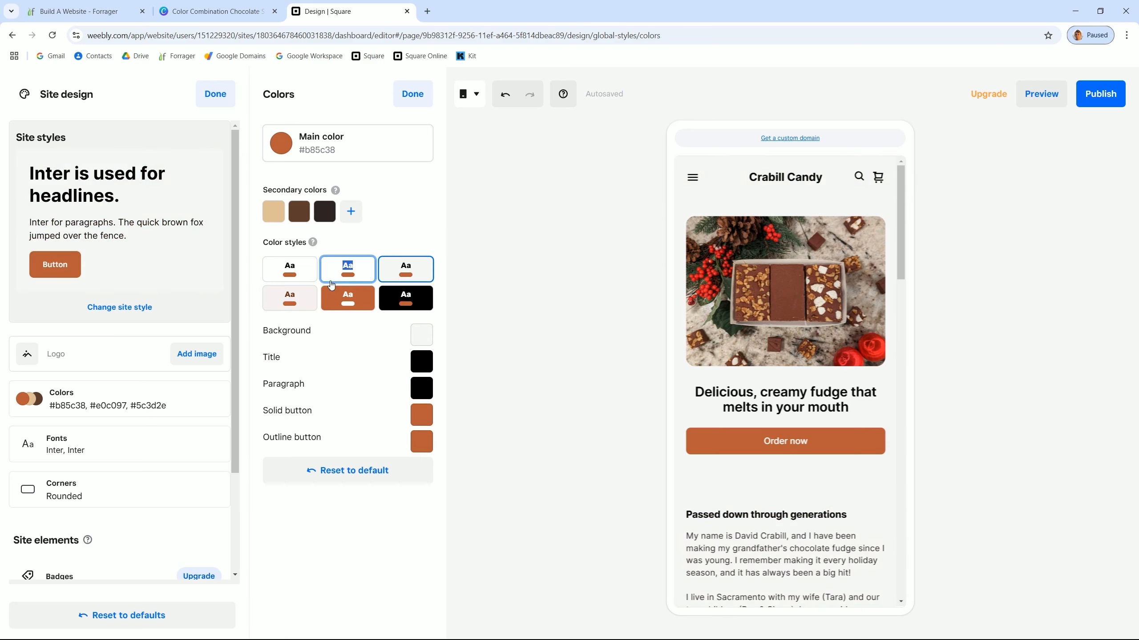
{"action": "left_click", "coordinate": [302, 299]}
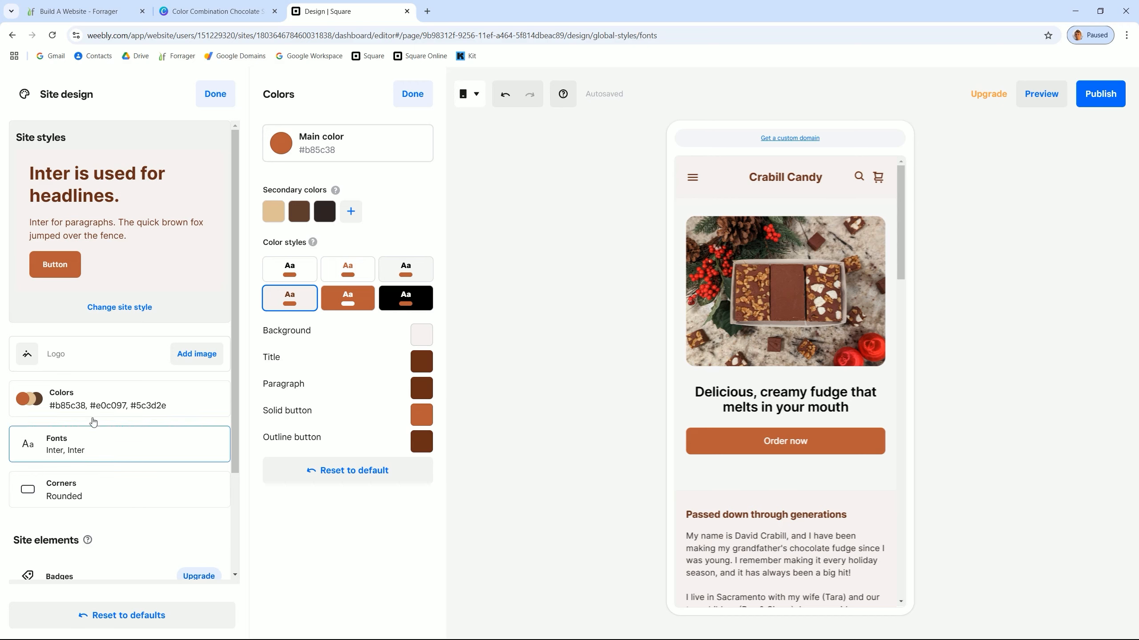
Change the site's font pairing to Cherry Swash with Zilla Slab
{"action": "left_click", "coordinate": [96, 432]}
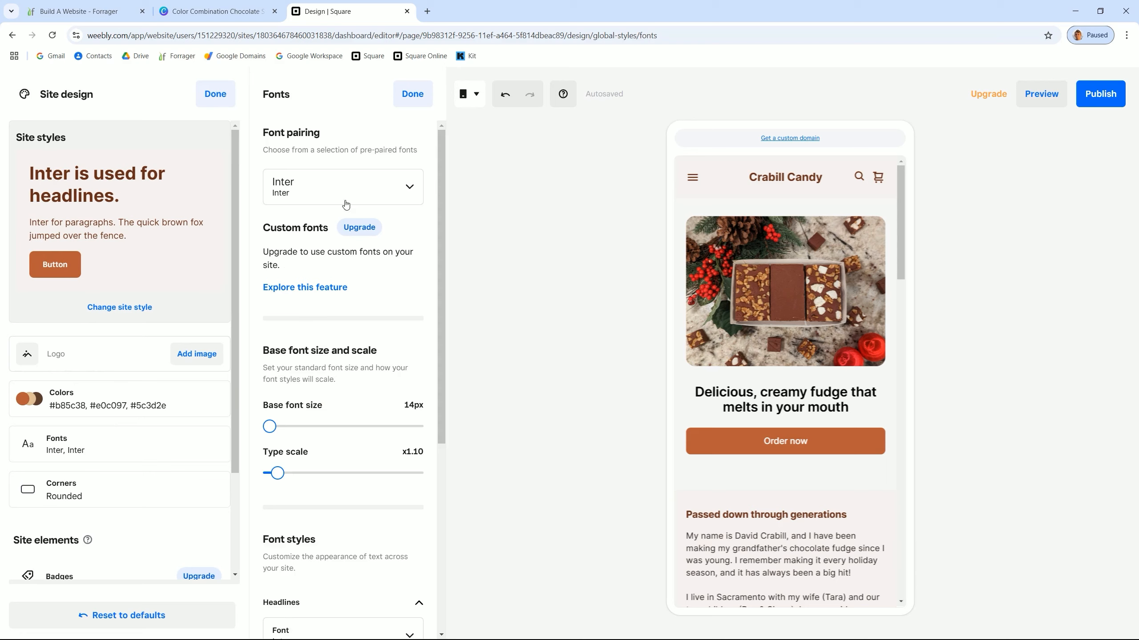
{"action": "left_click", "coordinate": [356, 189]}
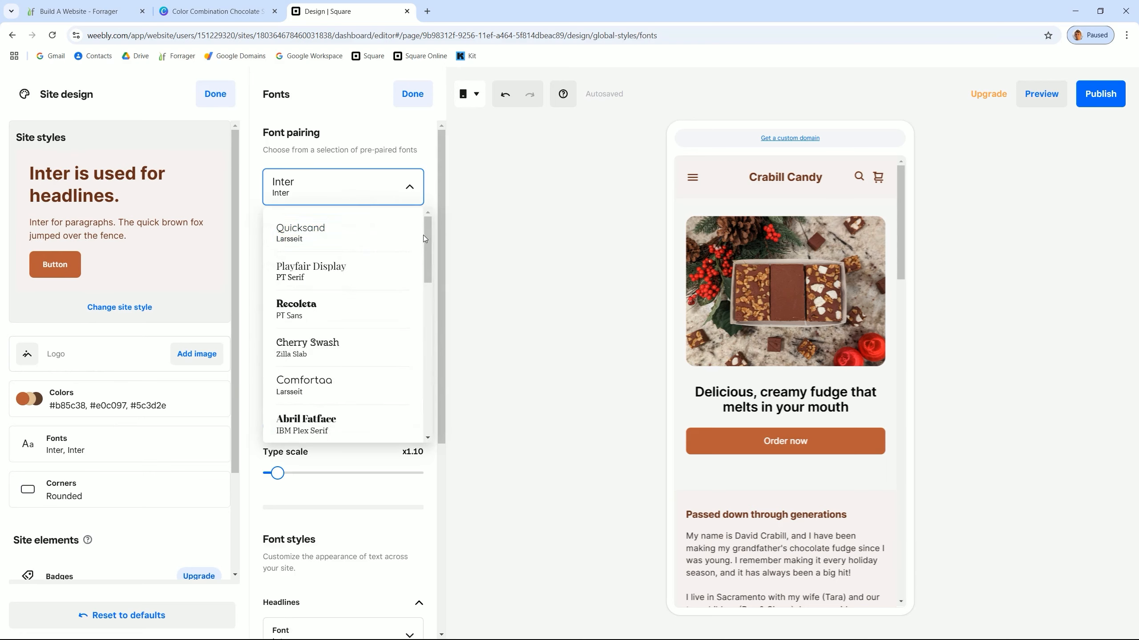
{"action": "left_click_drag", "start_coordinate": [425, 258], "coordinate": [416, 408]}
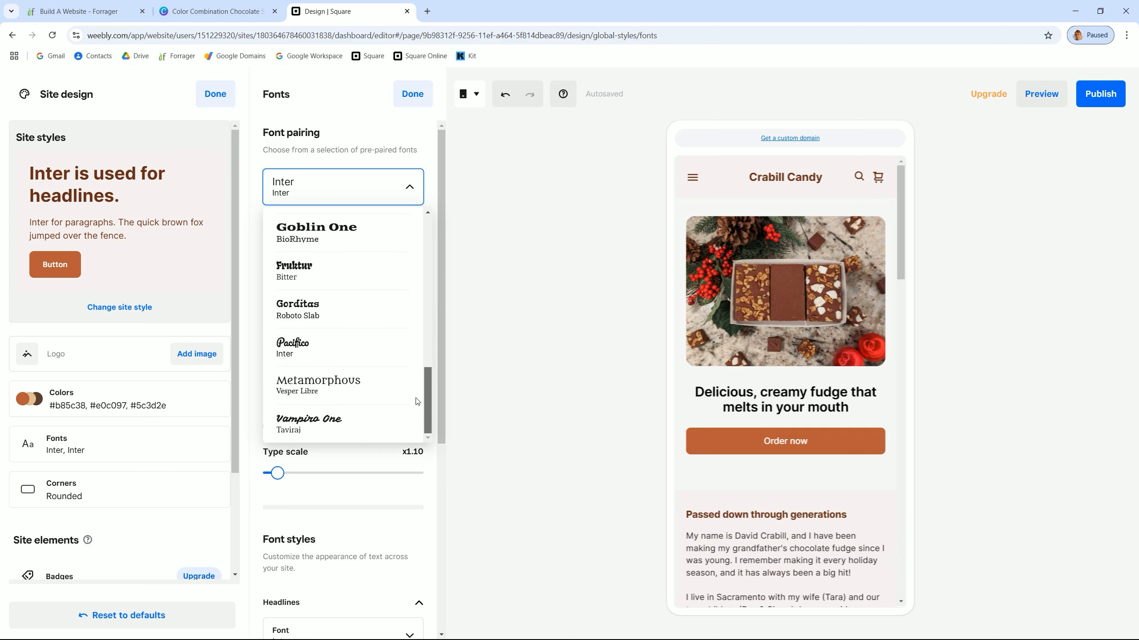
{"action": "scroll", "coordinate": [417, 401], "scroll_direction": "up", "scroll_amount": 10}
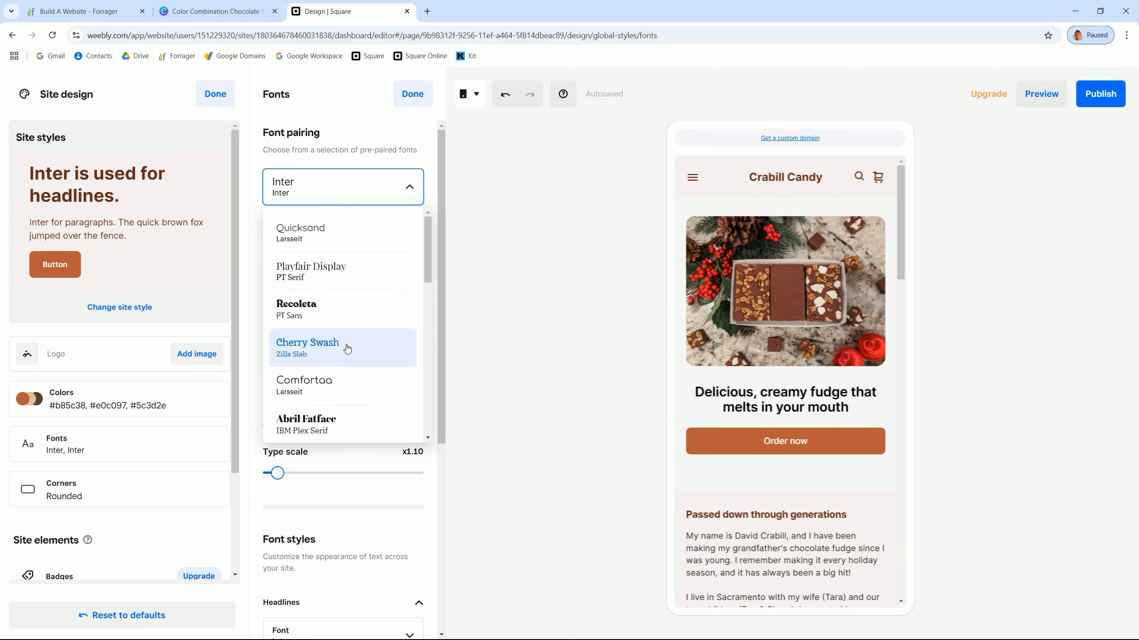
{"action": "left_click", "coordinate": [325, 350]}
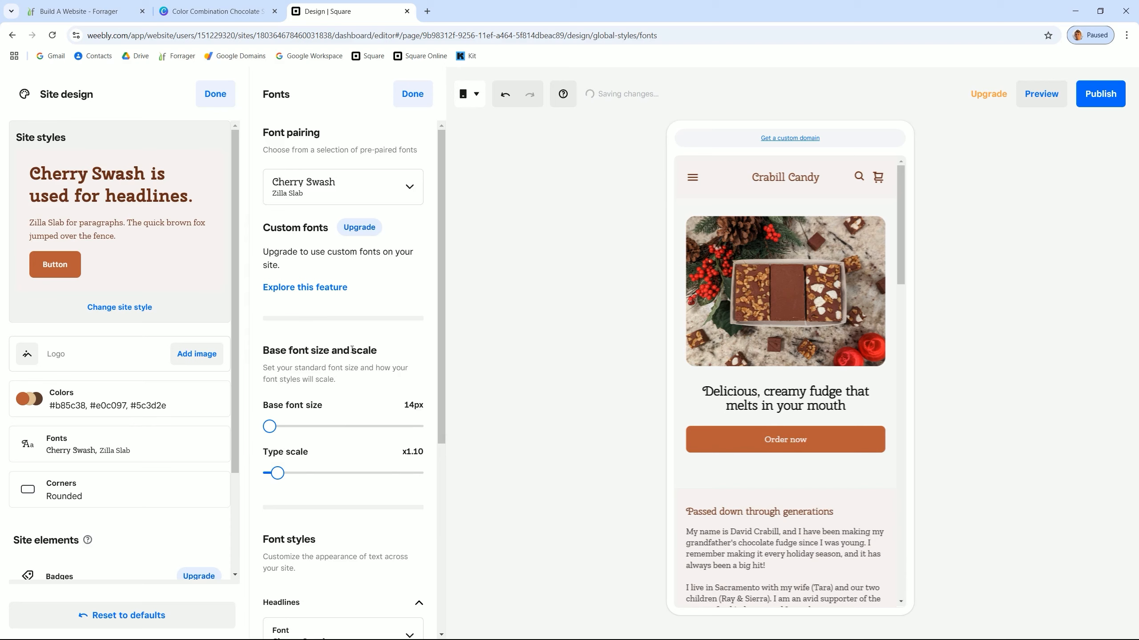
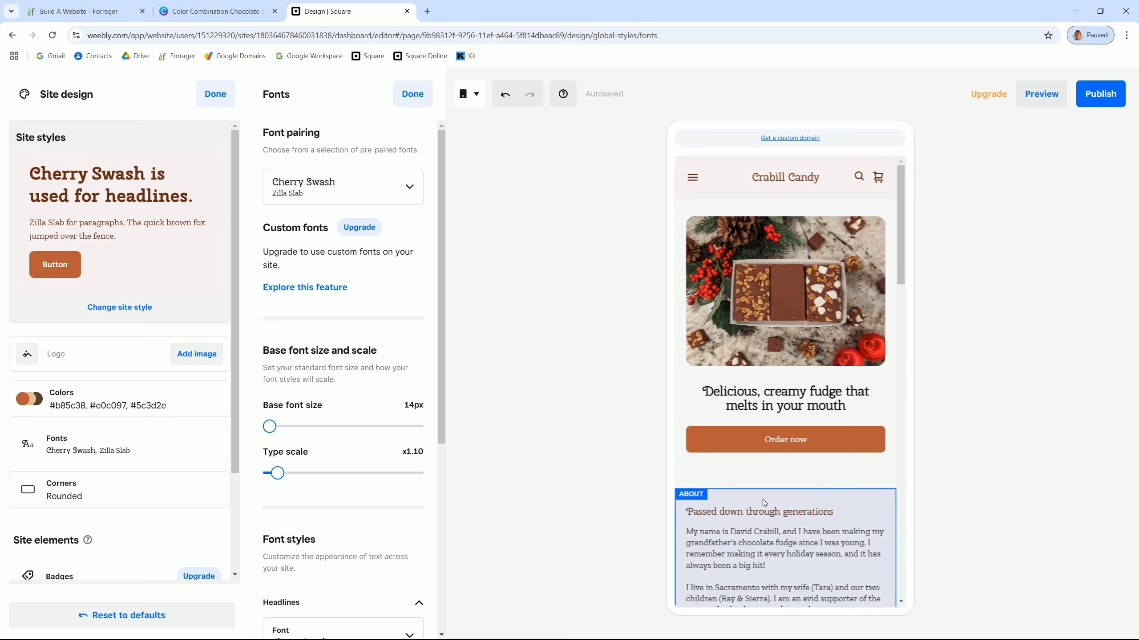
Set the site's base font size to 16px and look through the font style options
{"action": "scroll", "coordinate": [762, 499], "scroll_direction": "down", "scroll_amount": 3}
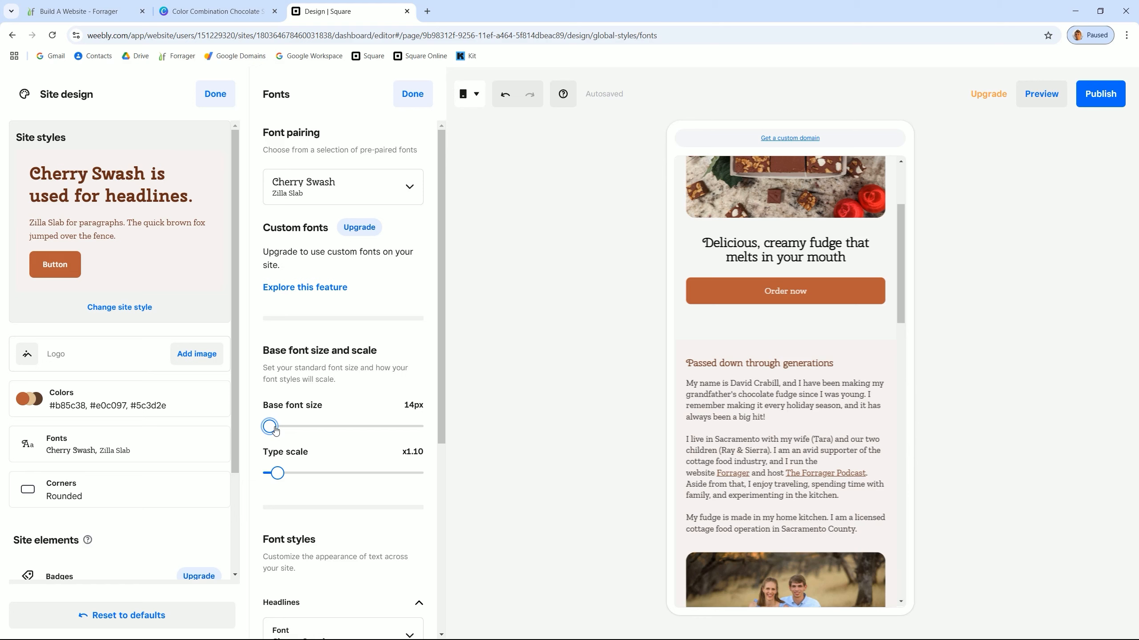
{"action": "left_click_drag", "start_coordinate": [275, 431], "coordinate": [295, 433]}
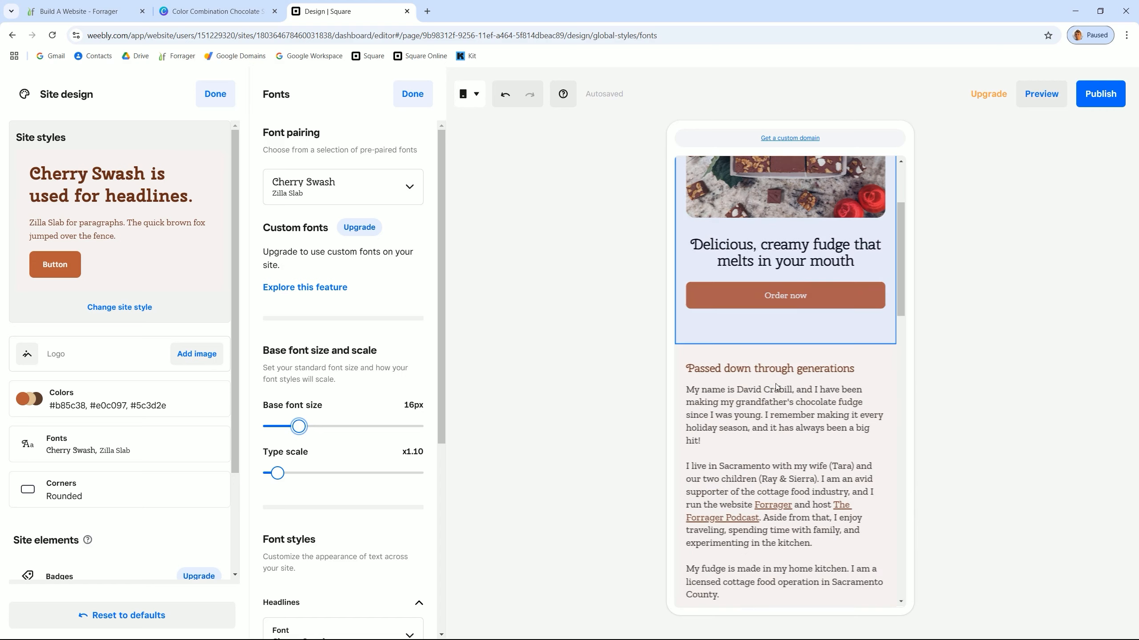
{"action": "scroll", "coordinate": [774, 430], "scroll_direction": "up", "scroll_amount": 5}
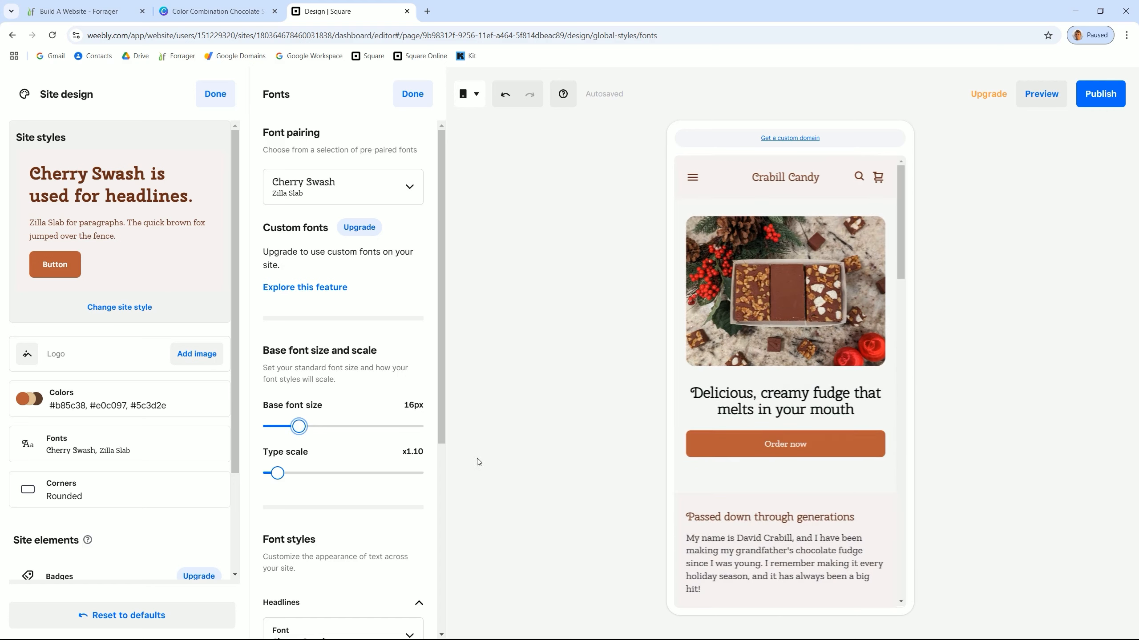
{"action": "scroll", "coordinate": [332, 401], "scroll_direction": "down", "scroll_amount": 6}
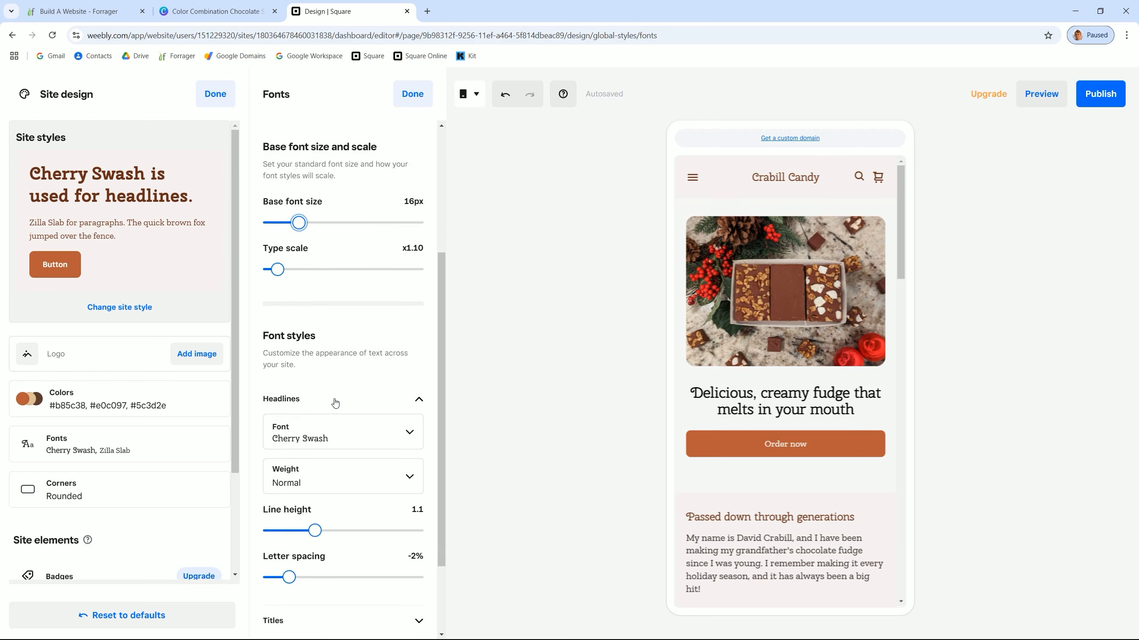
{"action": "scroll", "coordinate": [336, 403], "scroll_direction": "down", "scroll_amount": 1}
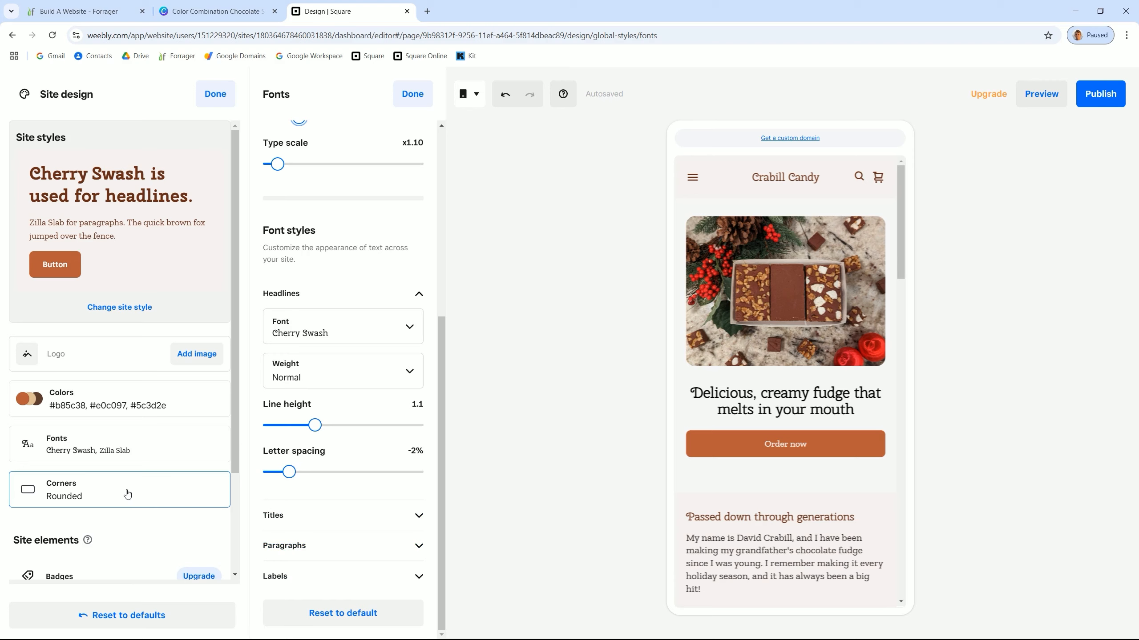
Set the site's image corners to Sharp and finish the site design changes
{"action": "left_click", "coordinate": [68, 496]}
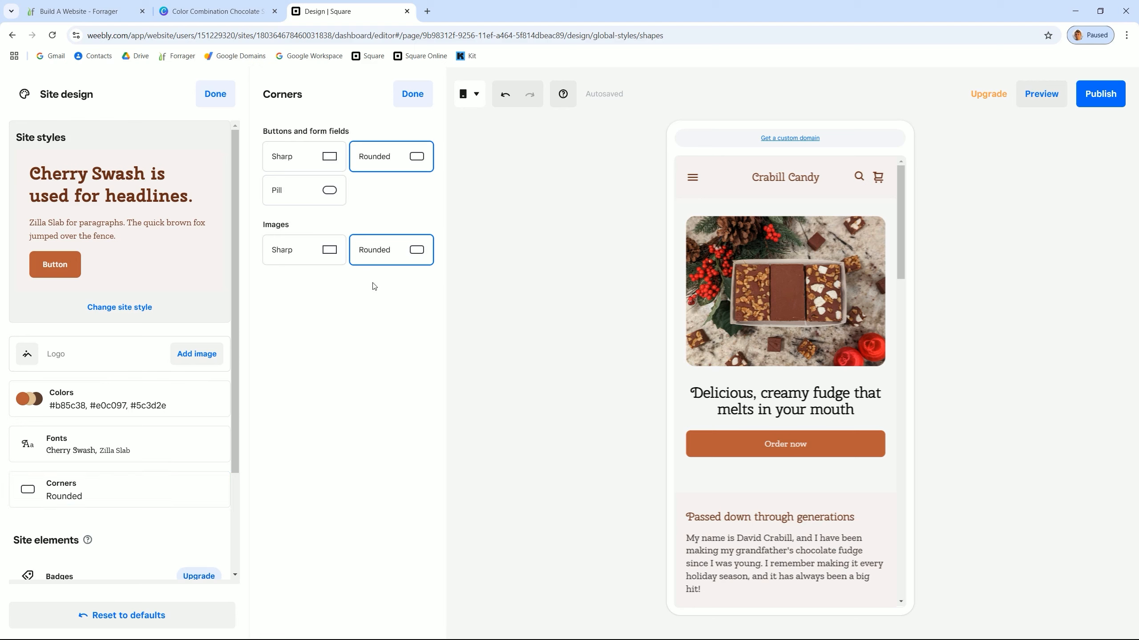
{"action": "left_click", "coordinate": [295, 251]}
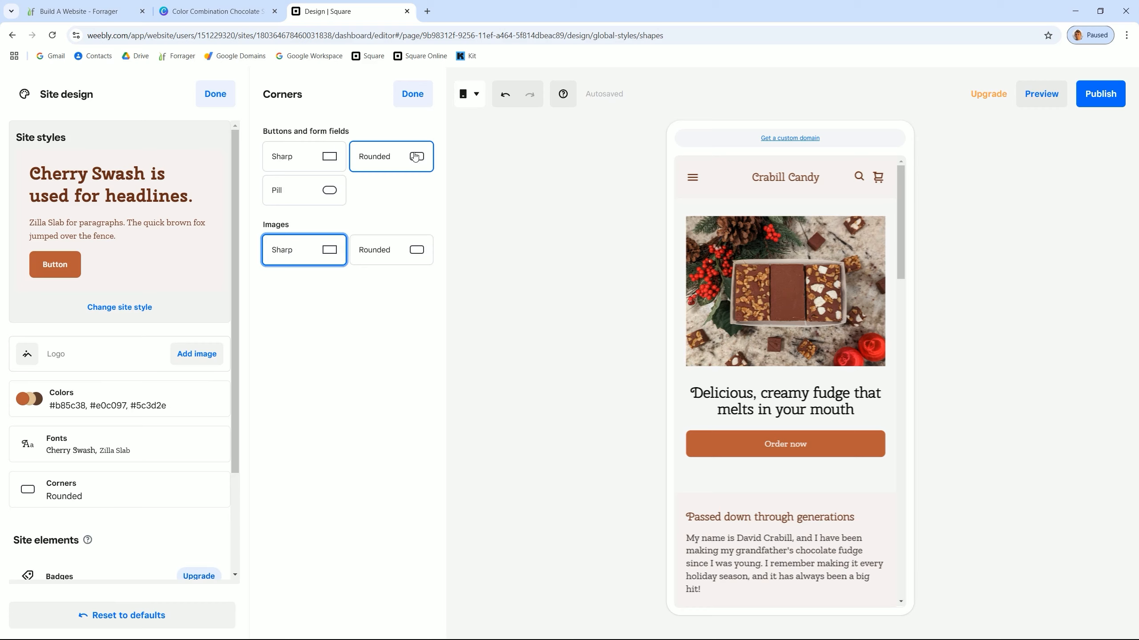
{"action": "left_click", "coordinate": [411, 100]}
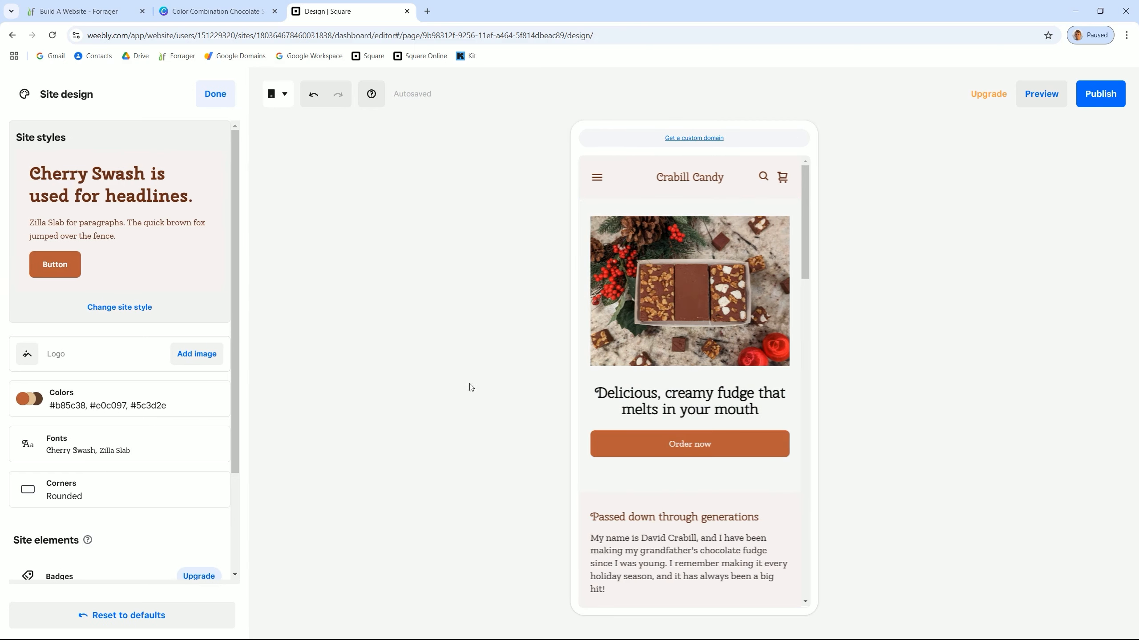
{"action": "left_click", "coordinate": [216, 100]}
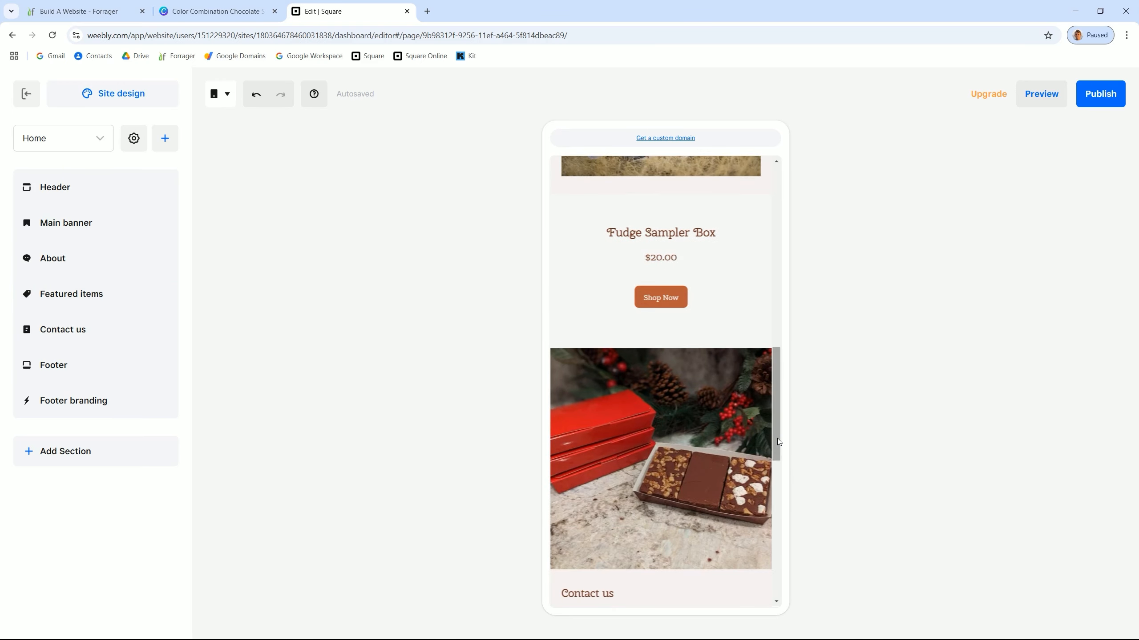
Try the pale pink color style on the Home page's main banner, and apply the orange style with white text
{"action": "left_click_drag", "start_coordinate": [776, 395], "coordinate": [764, 269]}
{"action": "scroll", "coordinate": [765, 269], "scroll_direction": "up", "scroll_amount": 3}
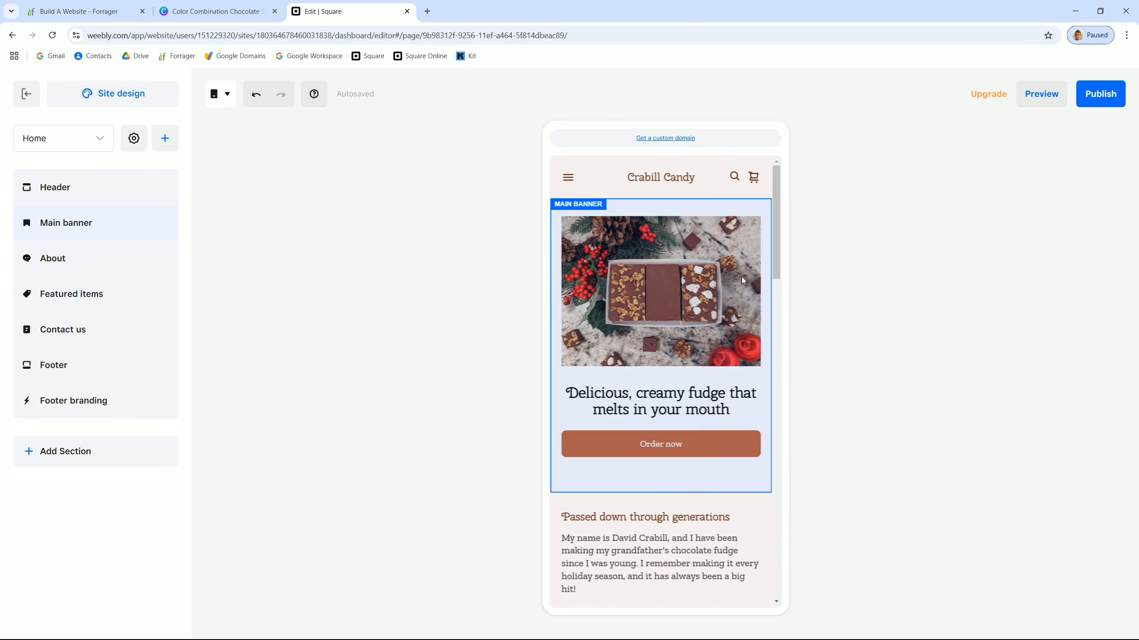
{"action": "left_click", "coordinate": [565, 388]}
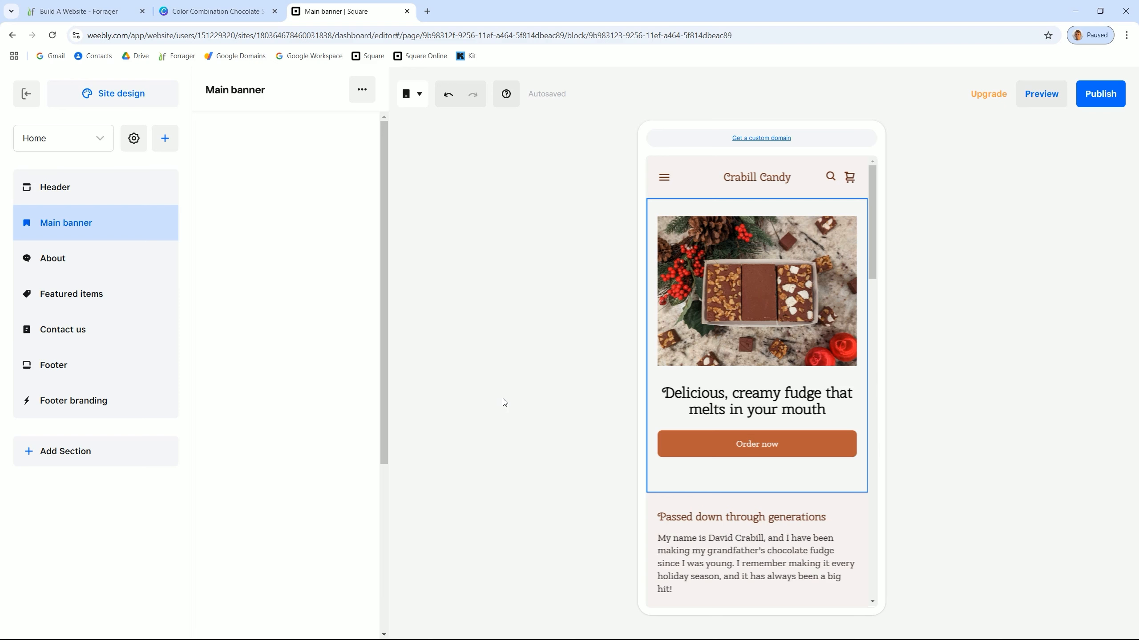
{"action": "scroll", "coordinate": [289, 316], "scroll_direction": "down", "scroll_amount": 2}
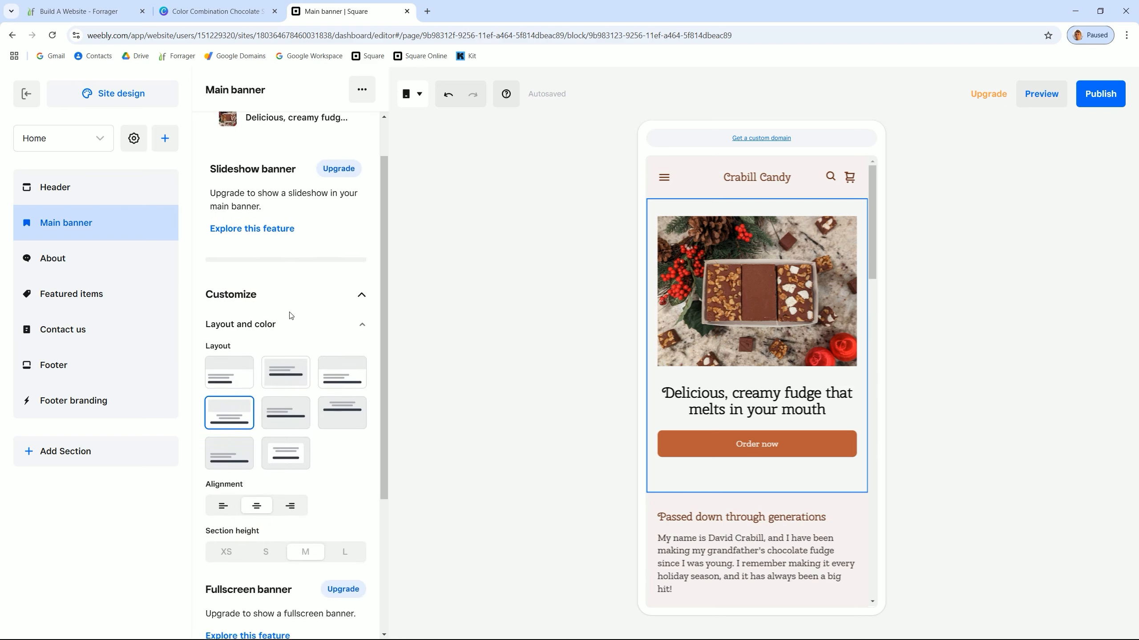
{"action": "scroll", "coordinate": [290, 320], "scroll_direction": "down", "scroll_amount": 5}
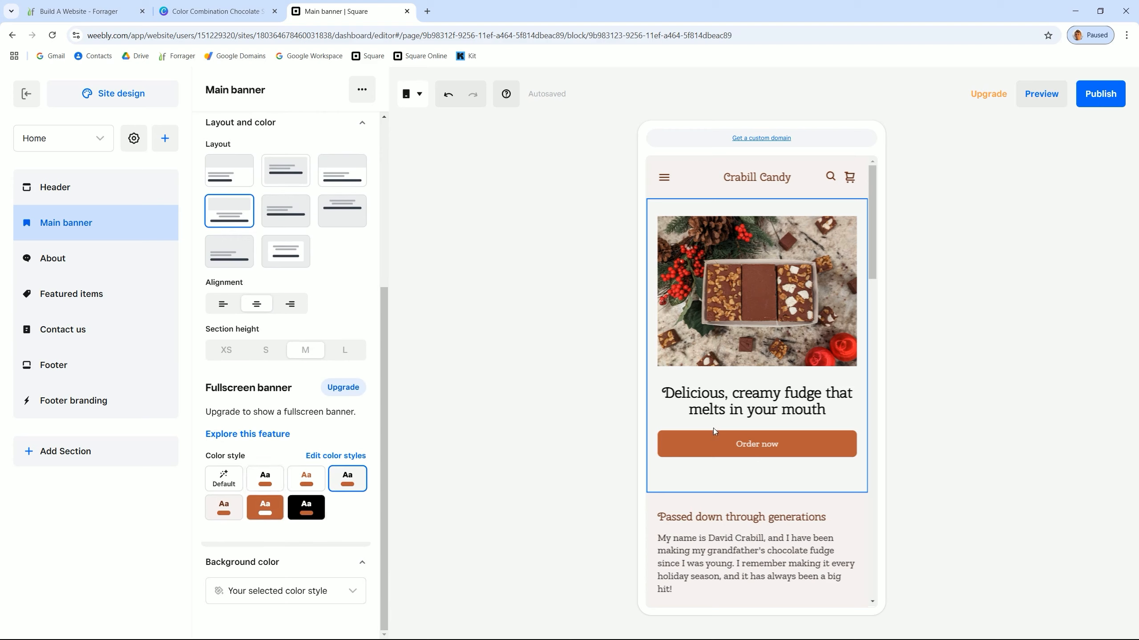
{"action": "left_click", "coordinate": [264, 510]}
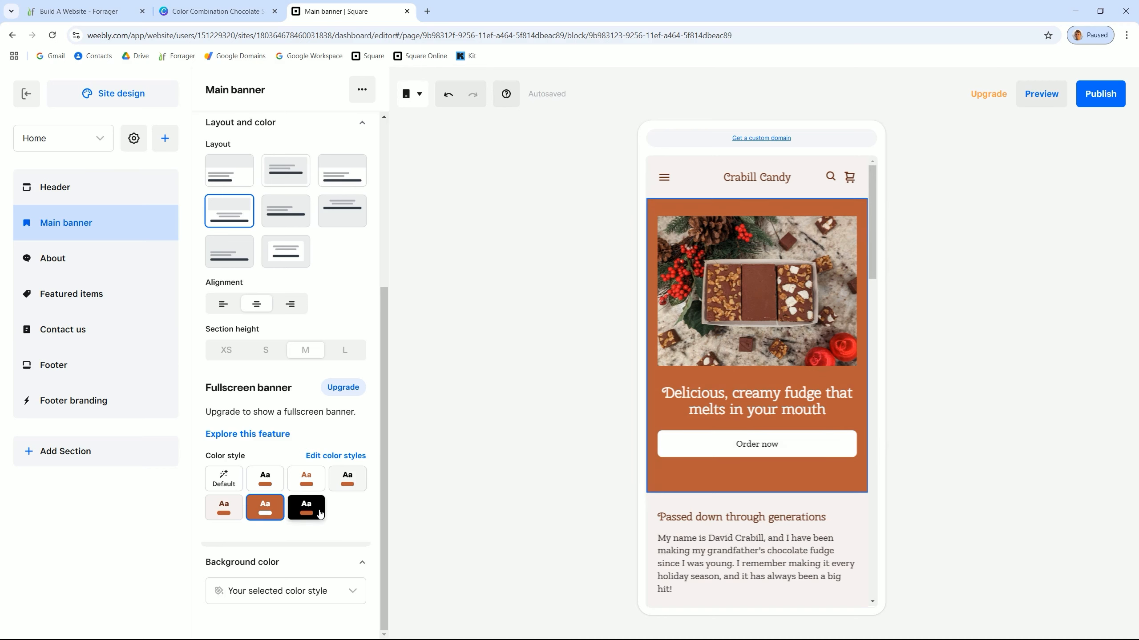
{"action": "left_click", "coordinate": [224, 509]}
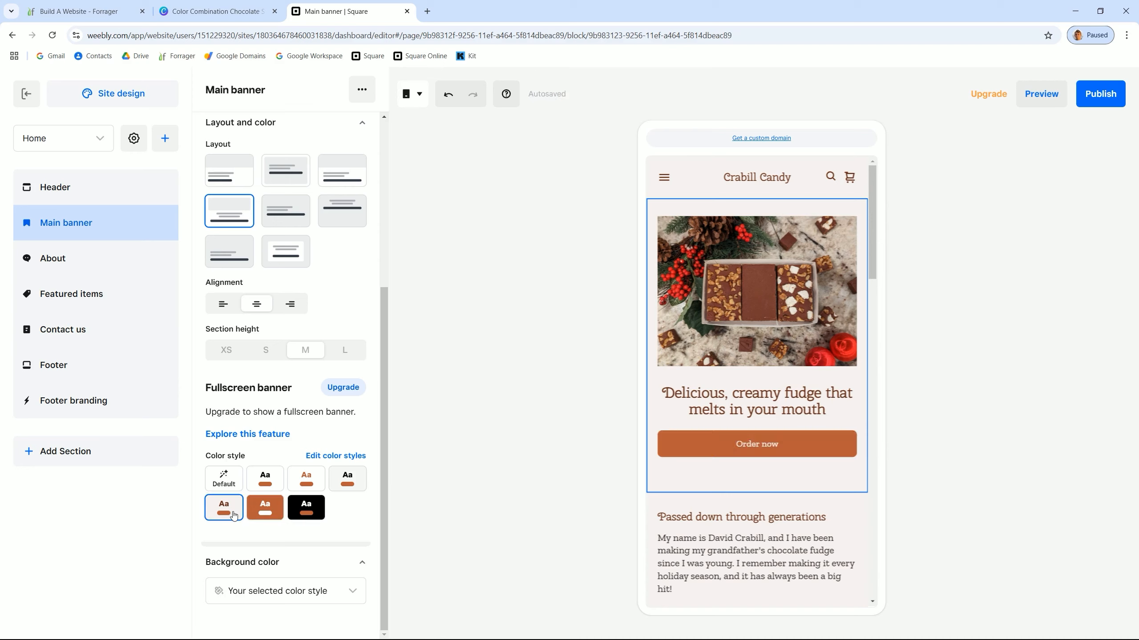
{"action": "left_click", "coordinate": [265, 510]}
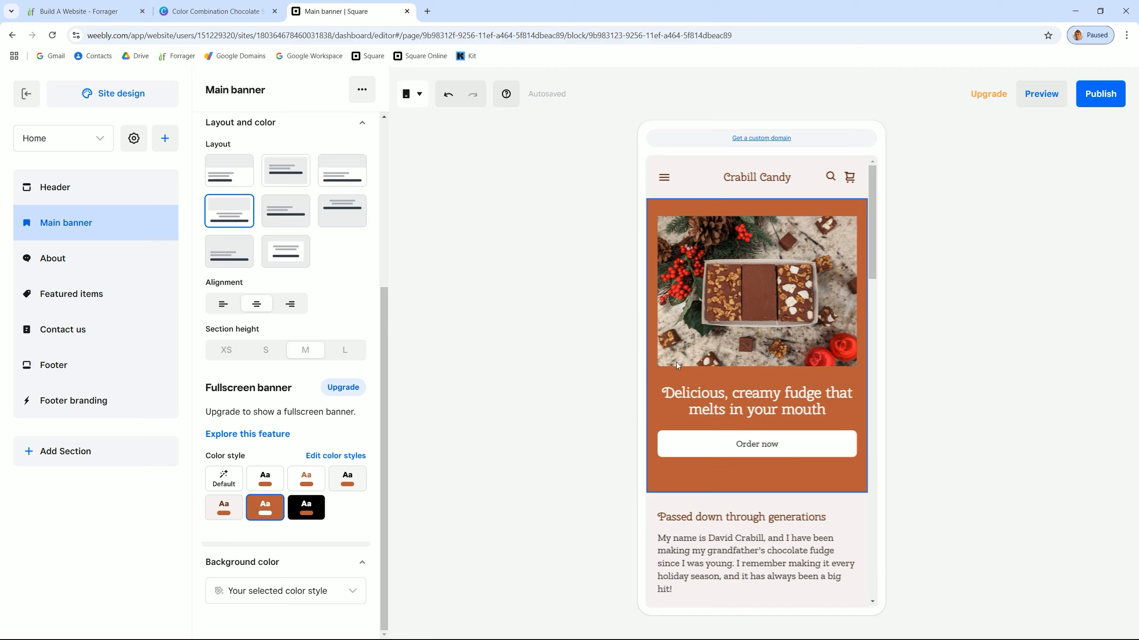
Review the Home page's mobile preview from the main banner through the About section to the featured fudge item
{"action": "scroll", "coordinate": [715, 430], "scroll_direction": "down", "scroll_amount": 4}
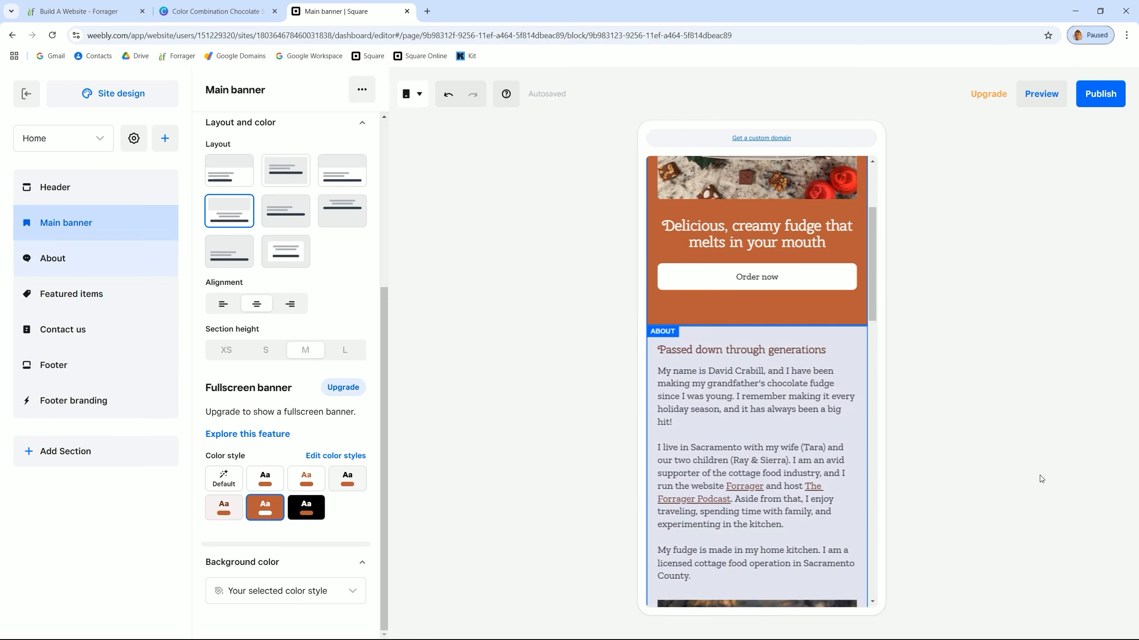
{"action": "scroll", "coordinate": [801, 417], "scroll_direction": "down", "scroll_amount": 5}
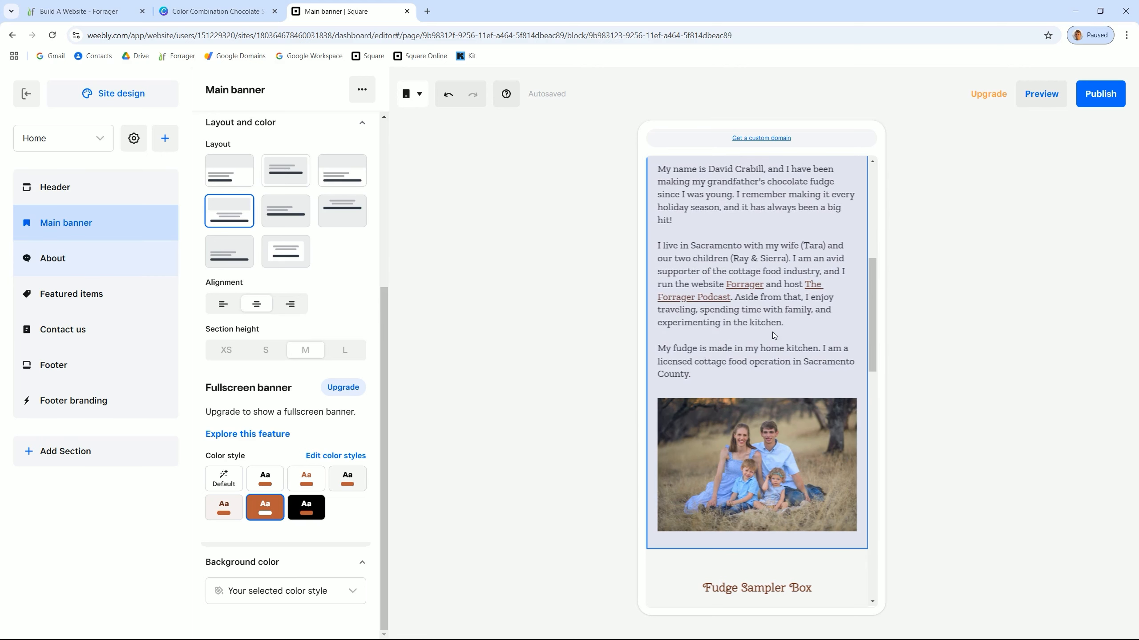
{"action": "scroll", "coordinate": [773, 336], "scroll_direction": "up", "scroll_amount": 3}
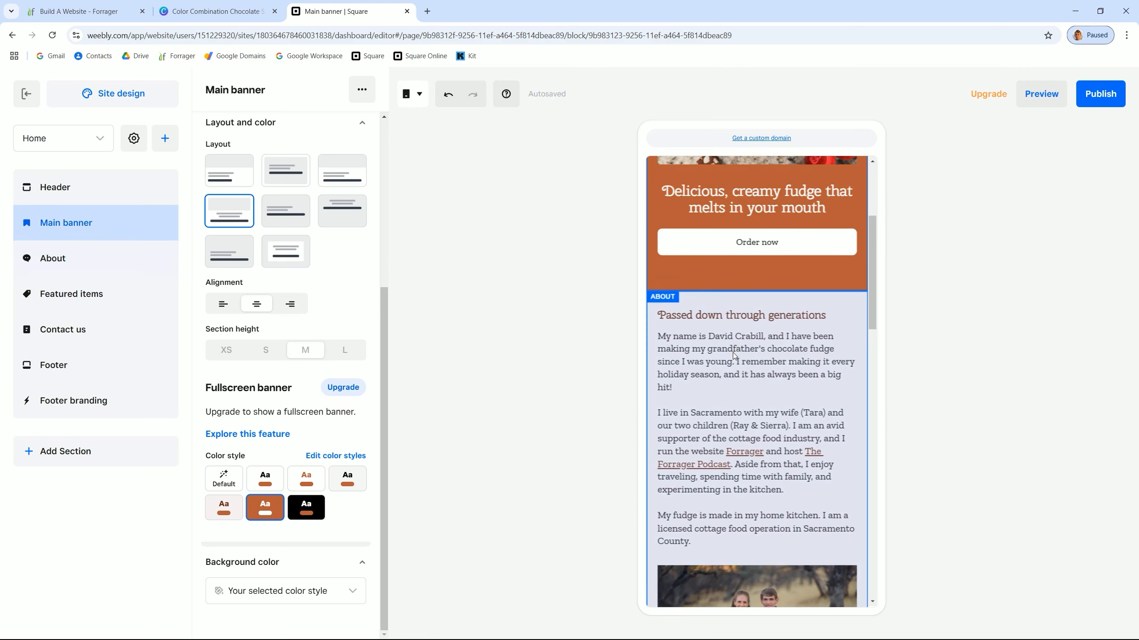
{"action": "scroll", "coordinate": [764, 385], "scroll_direction": "down", "scroll_amount": 1}
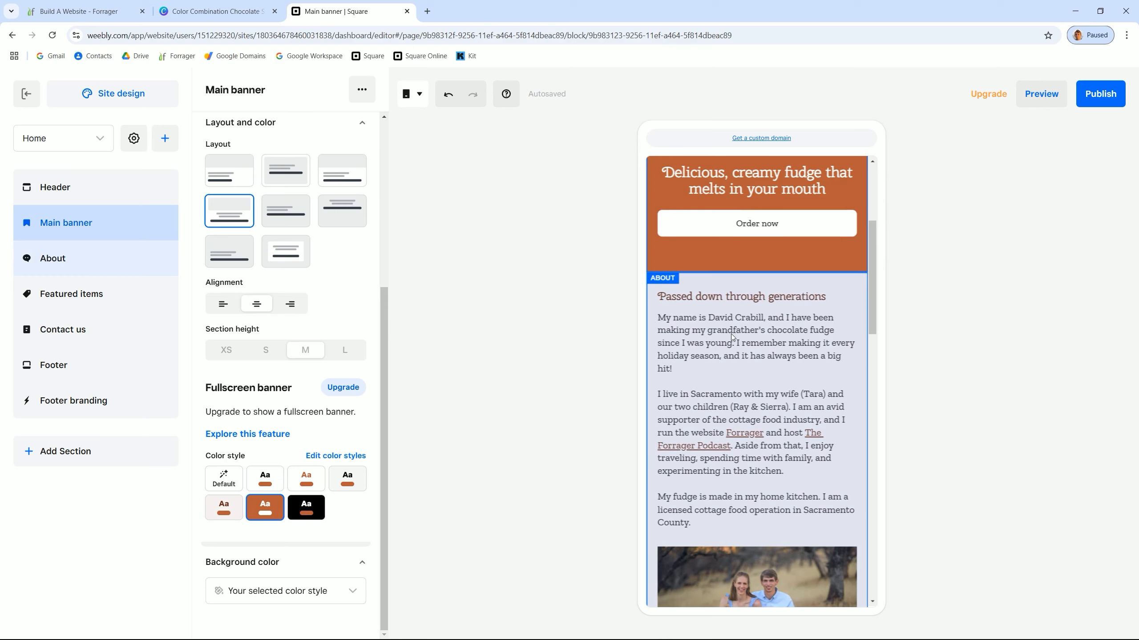
{"action": "scroll", "coordinate": [789, 377], "scroll_direction": "down", "scroll_amount": 2}
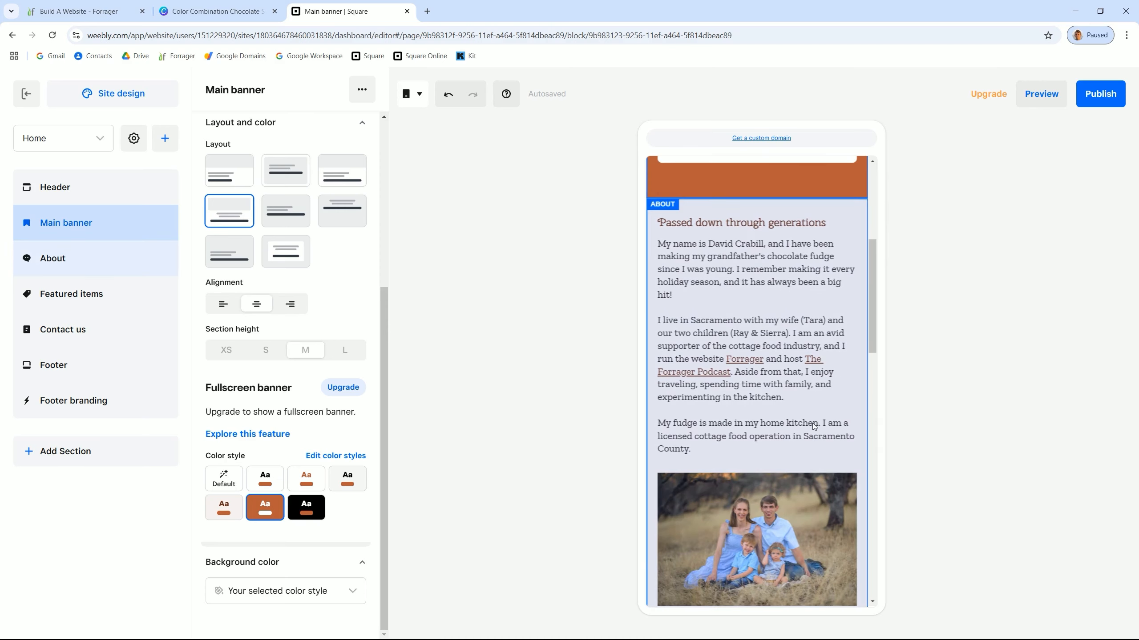
{"action": "scroll", "coordinate": [812, 422], "scroll_direction": "down", "scroll_amount": 5}
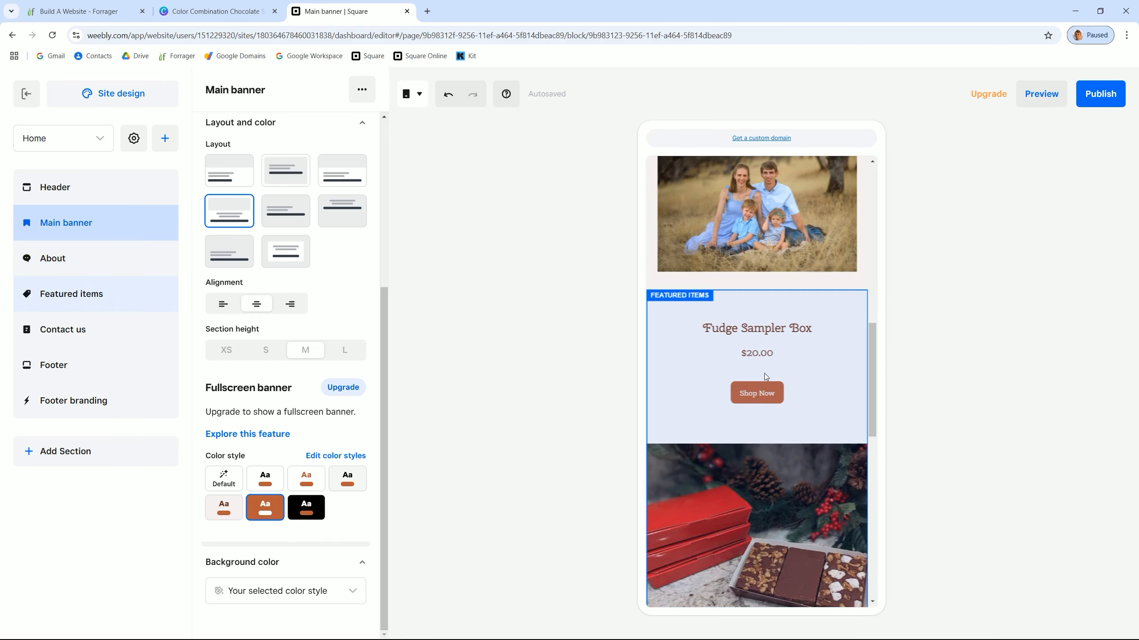
{"action": "scroll", "coordinate": [815, 406], "scroll_direction": "down", "scroll_amount": 2}
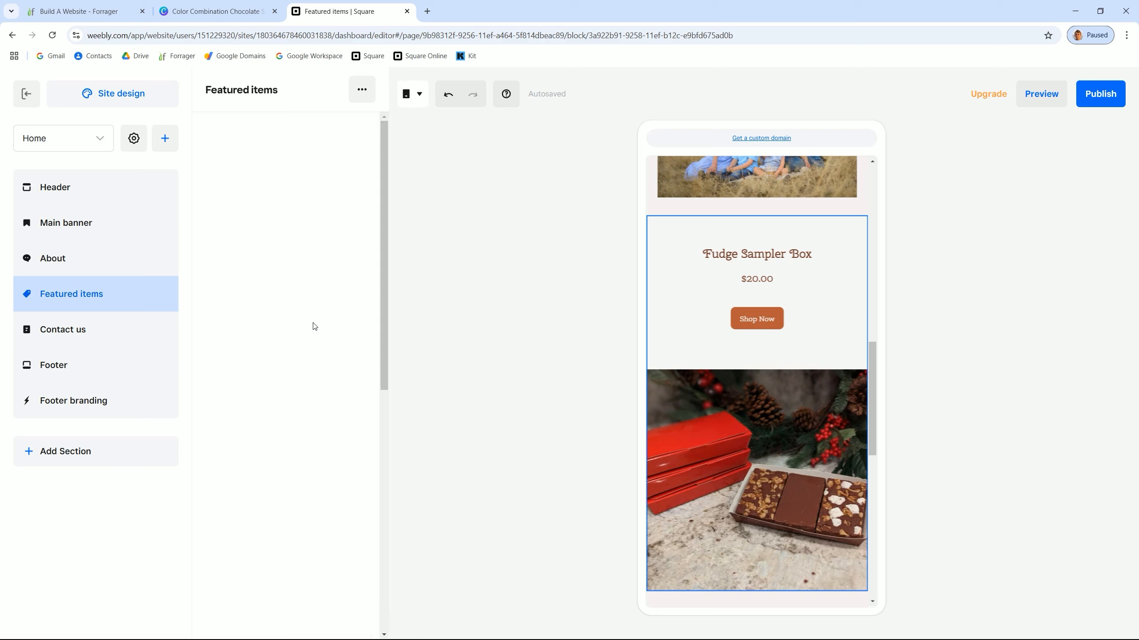
Try the orange color style on the Featured items section, and apply the light gray style with black text
{"action": "scroll", "coordinate": [287, 429], "scroll_direction": "down", "scroll_amount": 2}
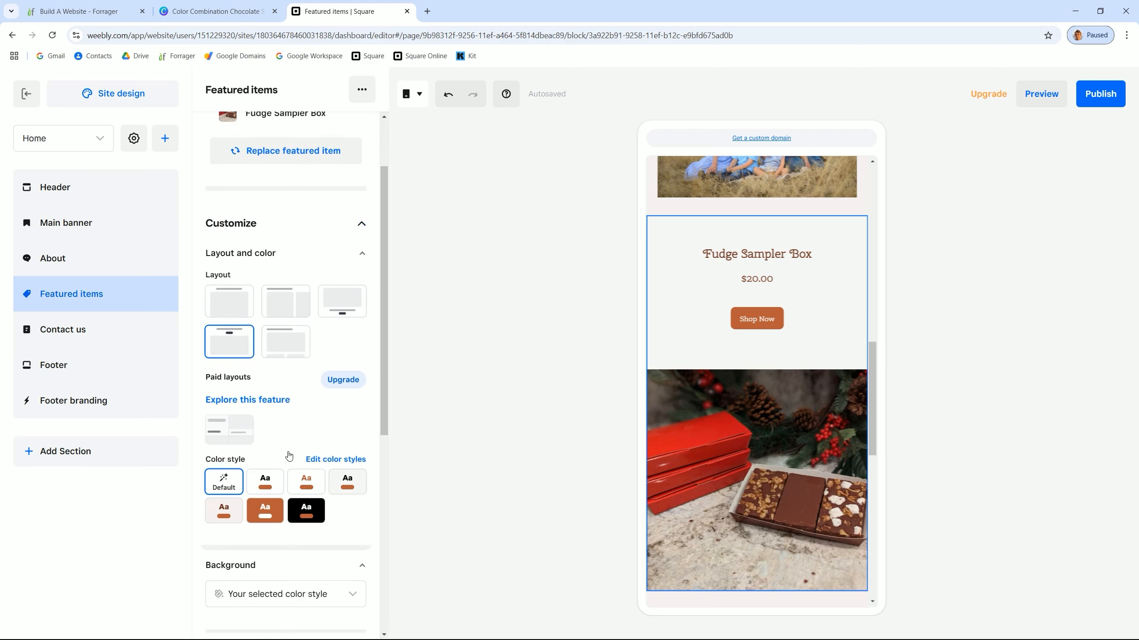
{"action": "scroll", "coordinate": [715, 325], "scroll_direction": "up", "scroll_amount": 2}
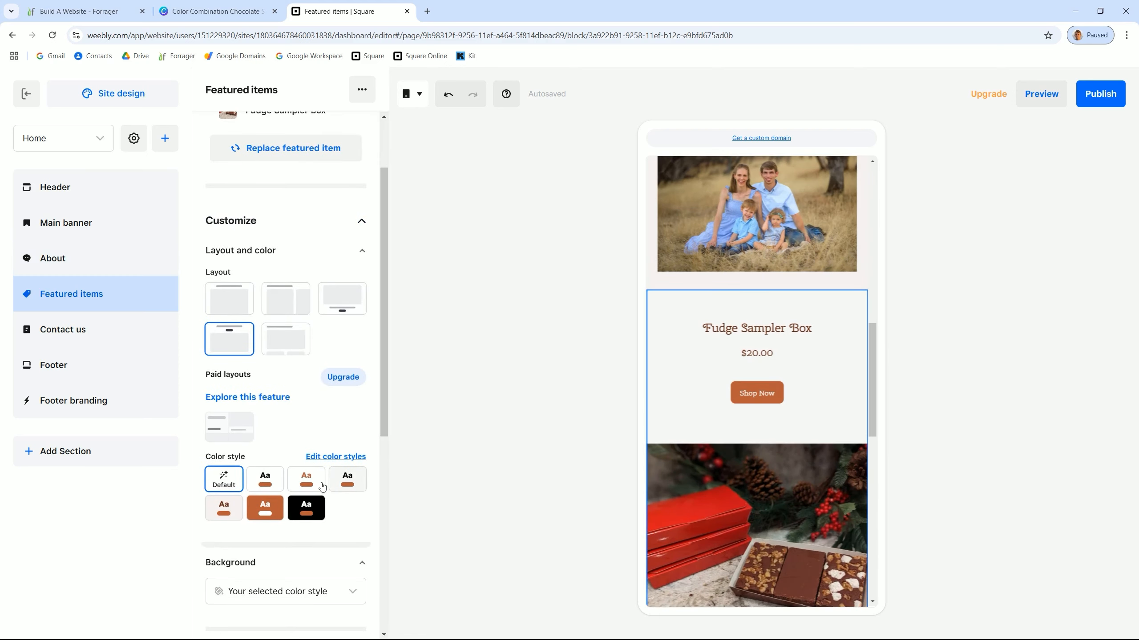
{"action": "left_click", "coordinate": [265, 510]}
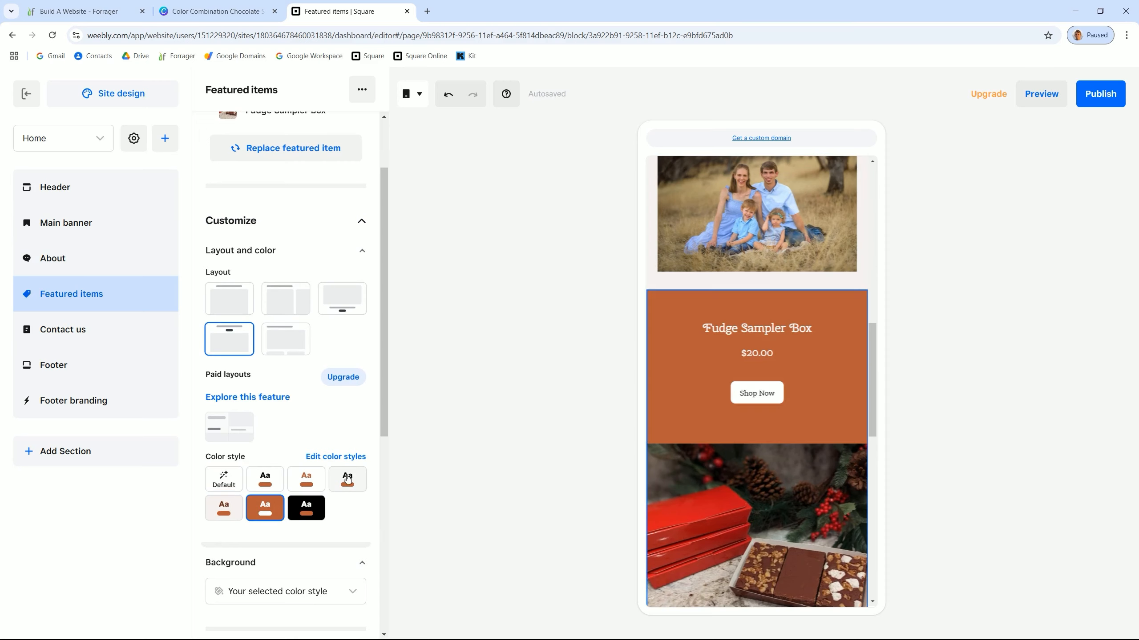
{"action": "left_click_drag", "start_coordinate": [873, 371], "coordinate": [861, 419]}
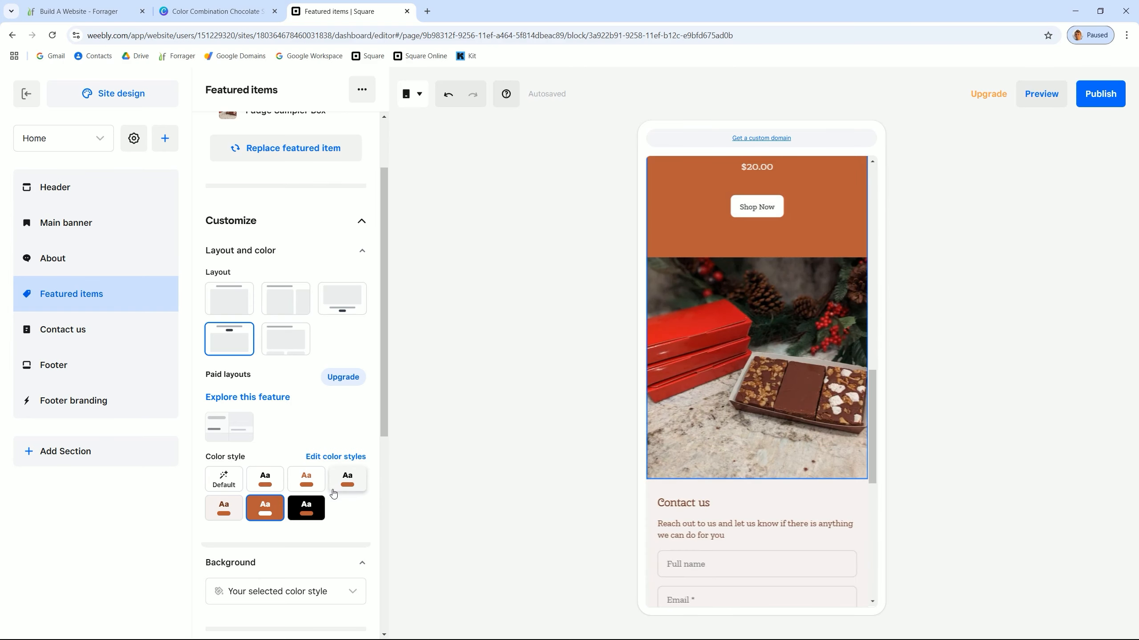
{"action": "left_click", "coordinate": [308, 508]}
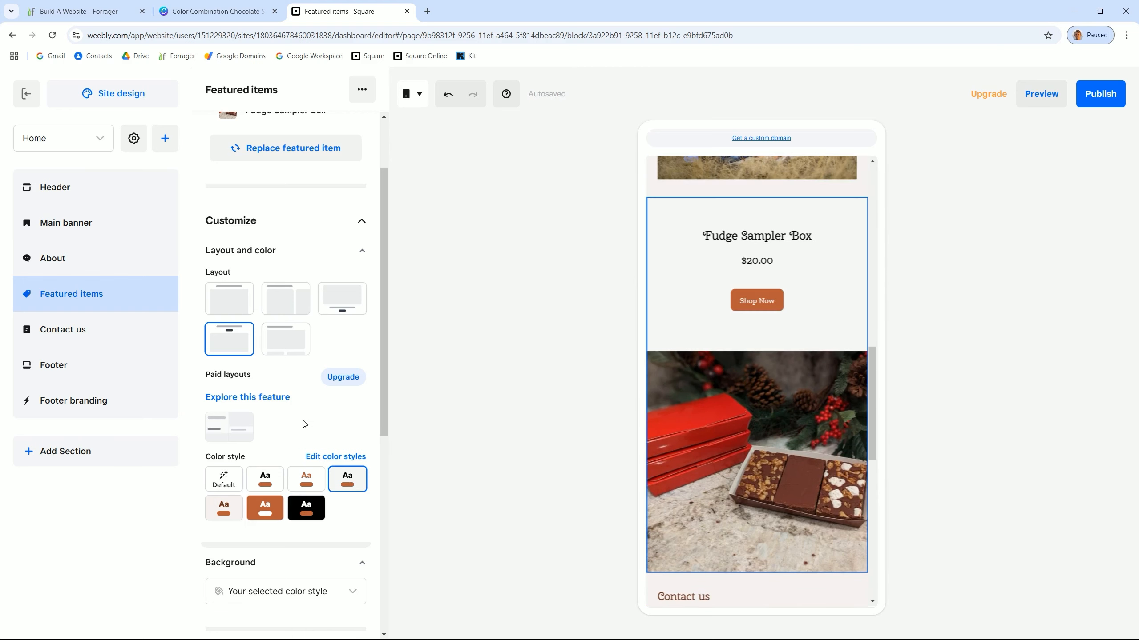
Set the Featured items background to the custom color #E0C097 and compare it with Canva's Chocolate Stack palette
{"action": "scroll", "coordinate": [304, 422], "scroll_direction": "down", "scroll_amount": 3}
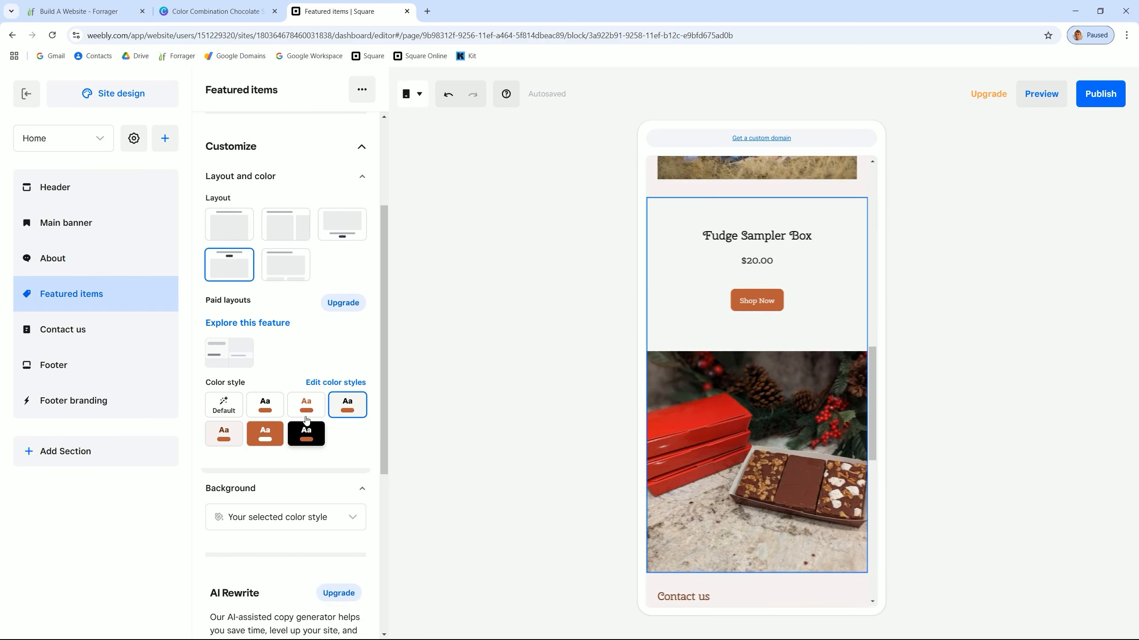
{"action": "left_click", "coordinate": [325, 450]}
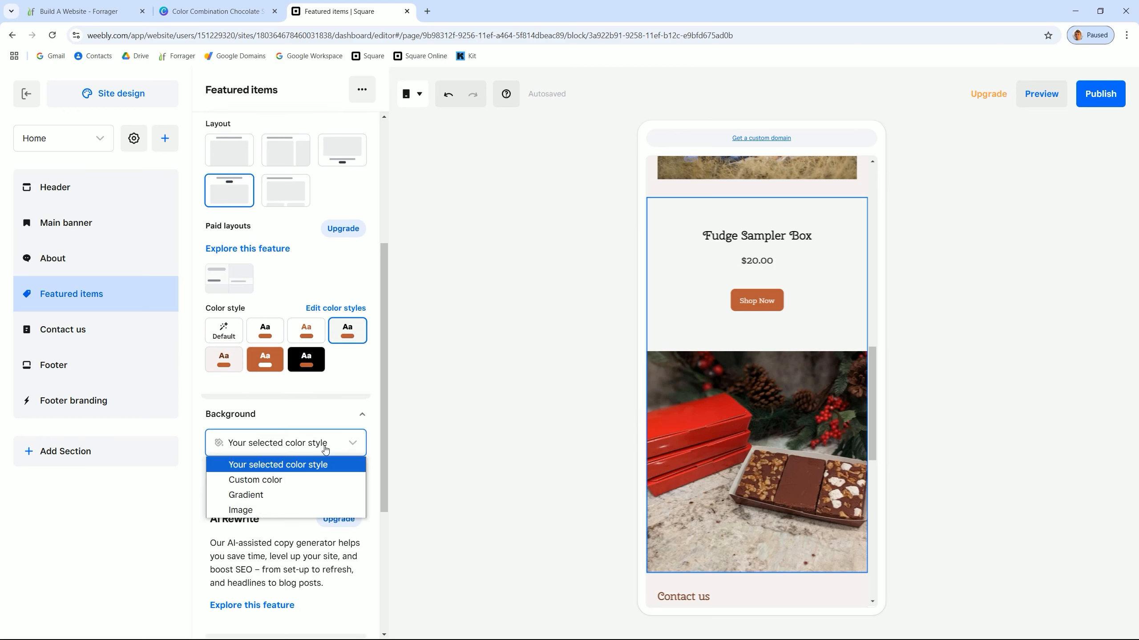
{"action": "left_click", "coordinate": [275, 481]}
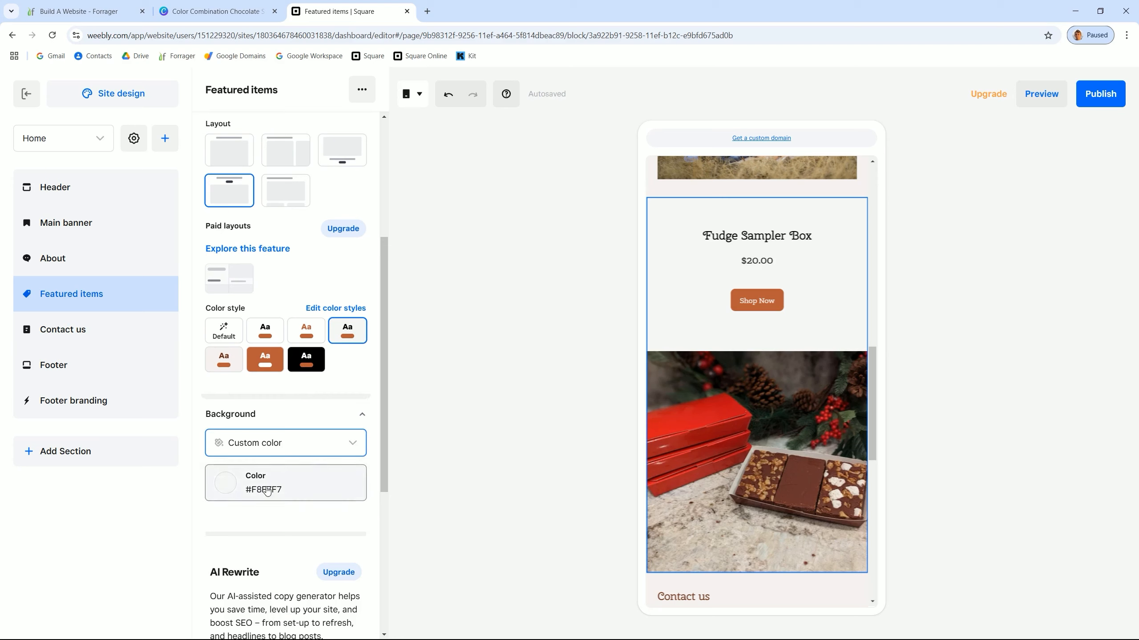
{"action": "left_click", "coordinate": [268, 490]}
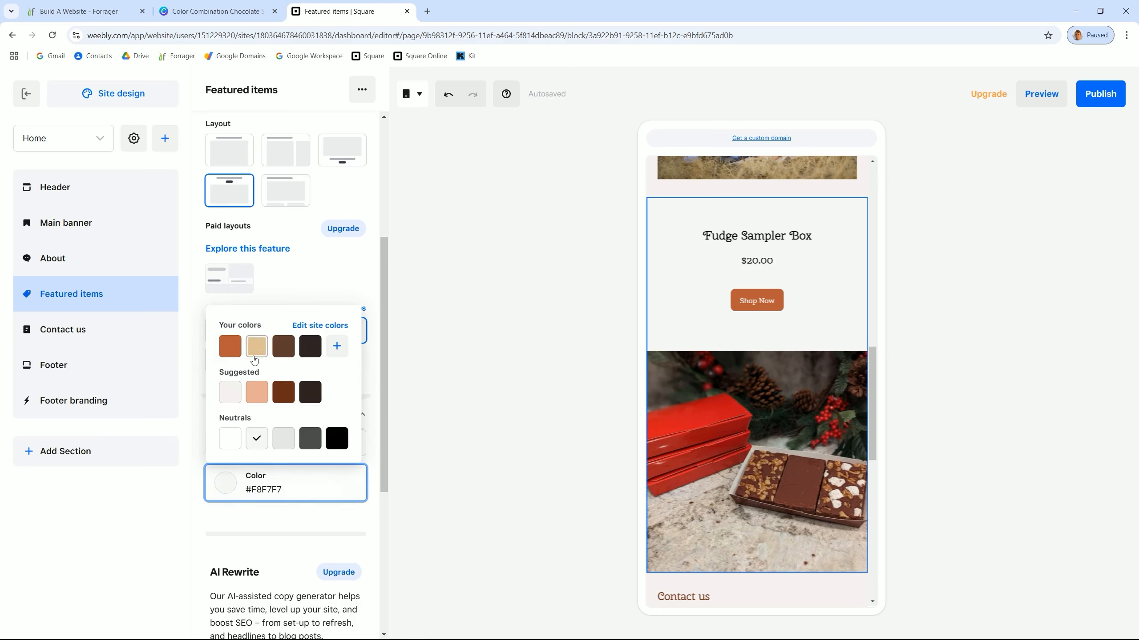
{"action": "left_click", "coordinate": [256, 350]}
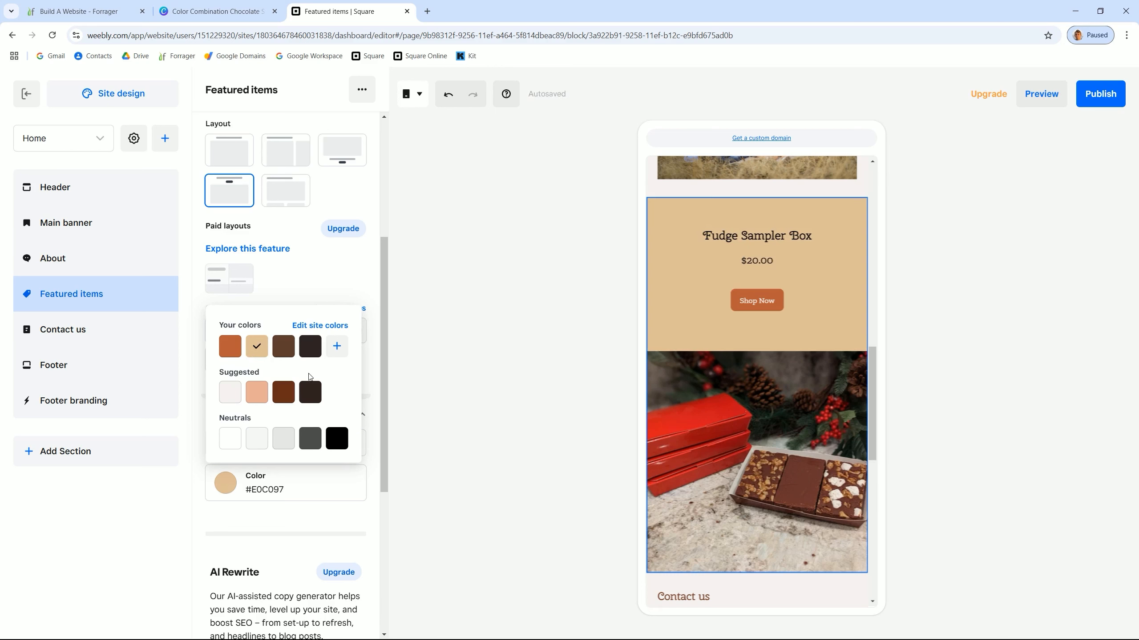
{"action": "left_click", "coordinate": [221, 14]}
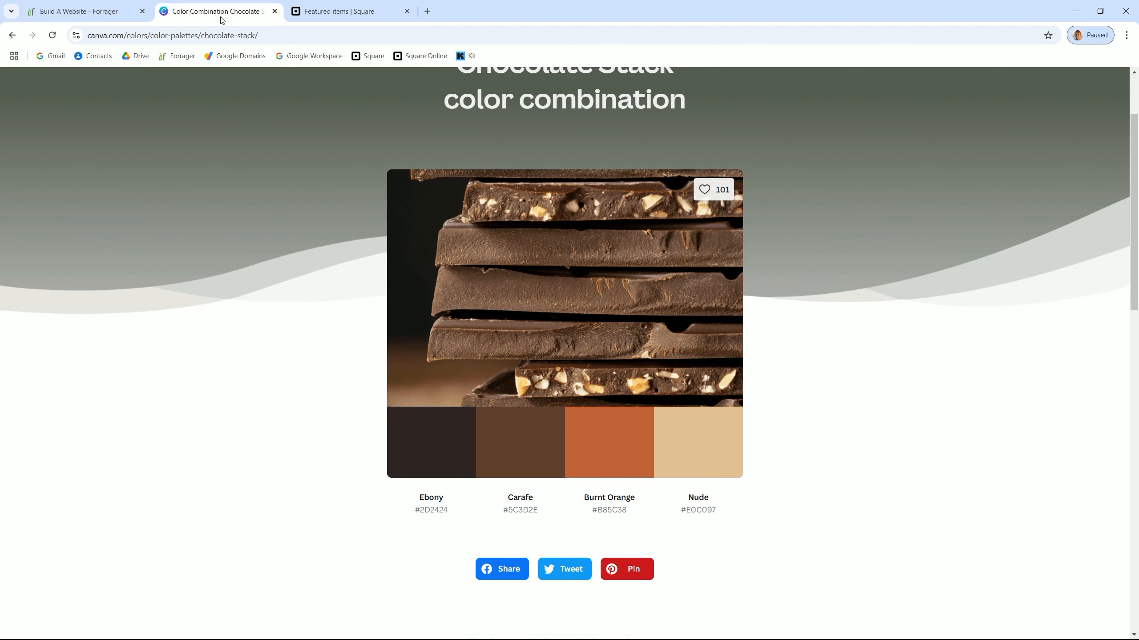
{"action": "left_click", "coordinate": [309, 14]}
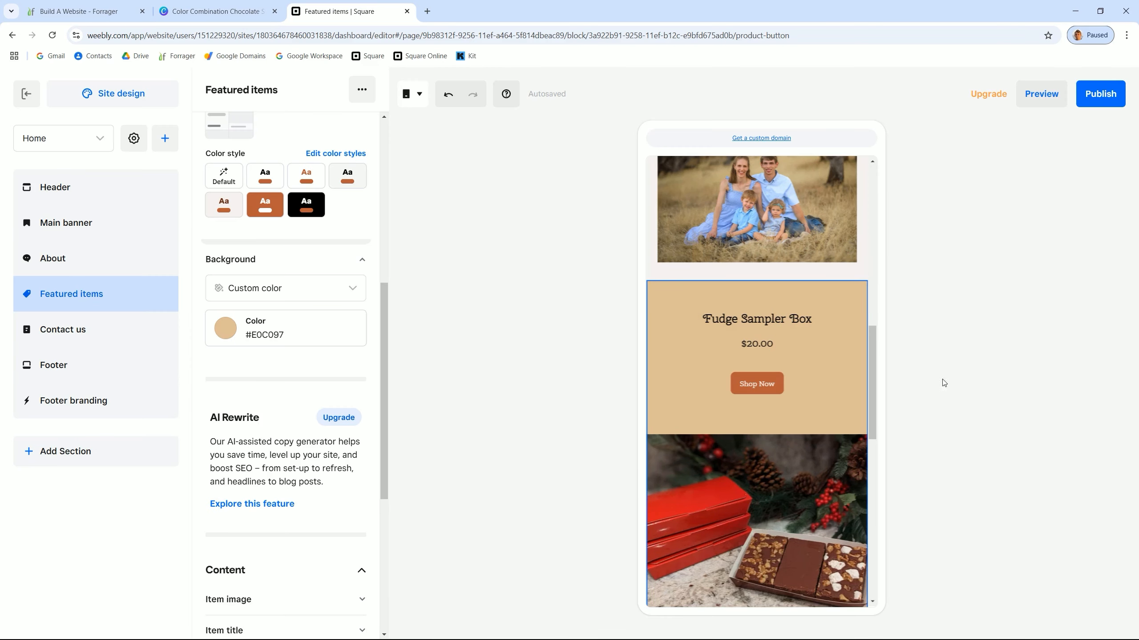
Switch the page preview from mobile to desktop and review the About and Featured items sections
{"action": "mouse_move", "coordinate": [873, 368]}
{"action": "left_mouse_down"}
{"action": "mouse_move", "coordinate": [865, 241]}
{"action": "mouse_move", "coordinate": [863, 410]}
{"action": "mouse_move", "coordinate": [860, 366]}
{"action": "left_mouse_up"}
{"action": "scroll", "coordinate": [857, 397], "scroll_direction": "down", "scroll_amount": 5}
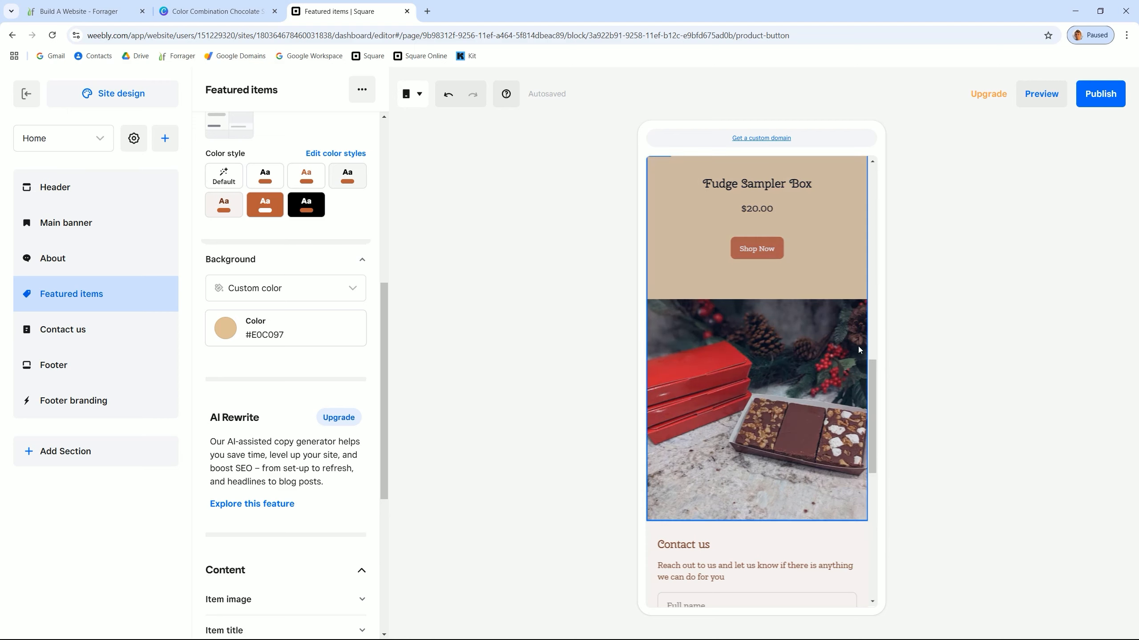
{"action": "left_click", "coordinate": [412, 94]}
{"action": "left_click", "coordinate": [422, 123]}
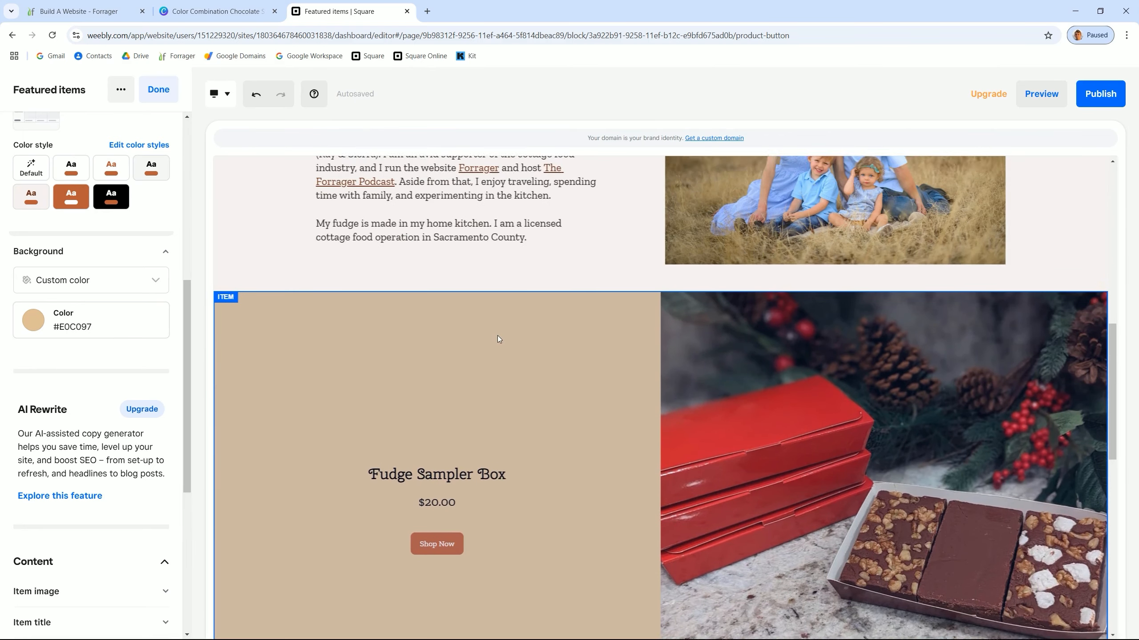
{"action": "scroll", "coordinate": [497, 335], "scroll_direction": "up", "scroll_amount": 2}
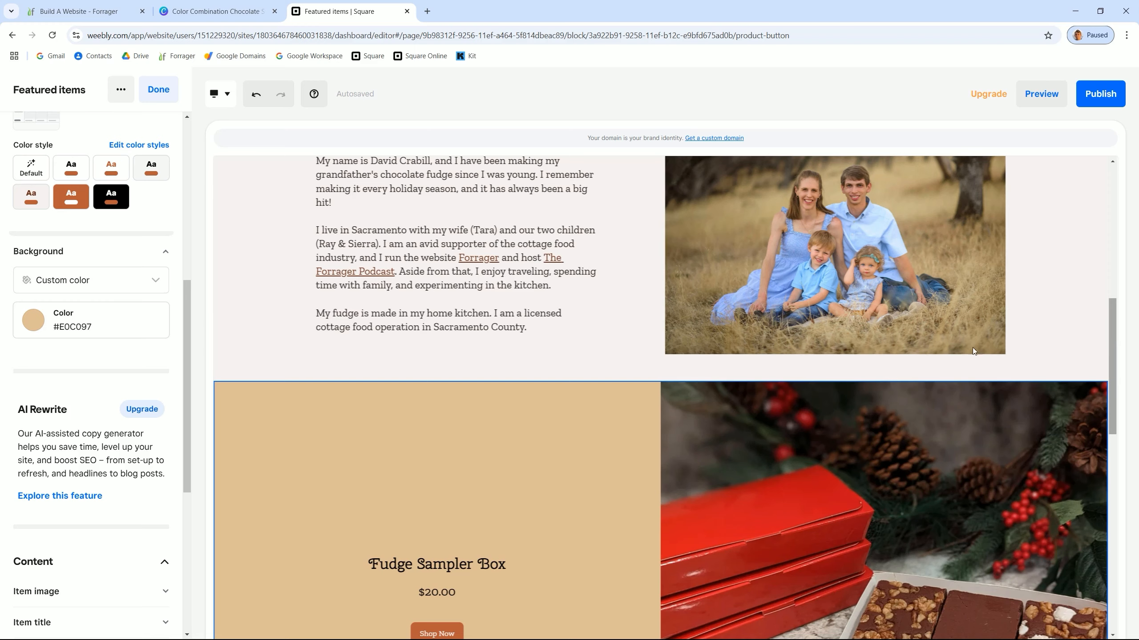
Apply the orange color style with white text to the Contact us section
{"action": "scroll", "coordinate": [402, 323], "scroll_direction": "down", "scroll_amount": 10}
{"action": "left_click", "coordinate": [372, 348]}
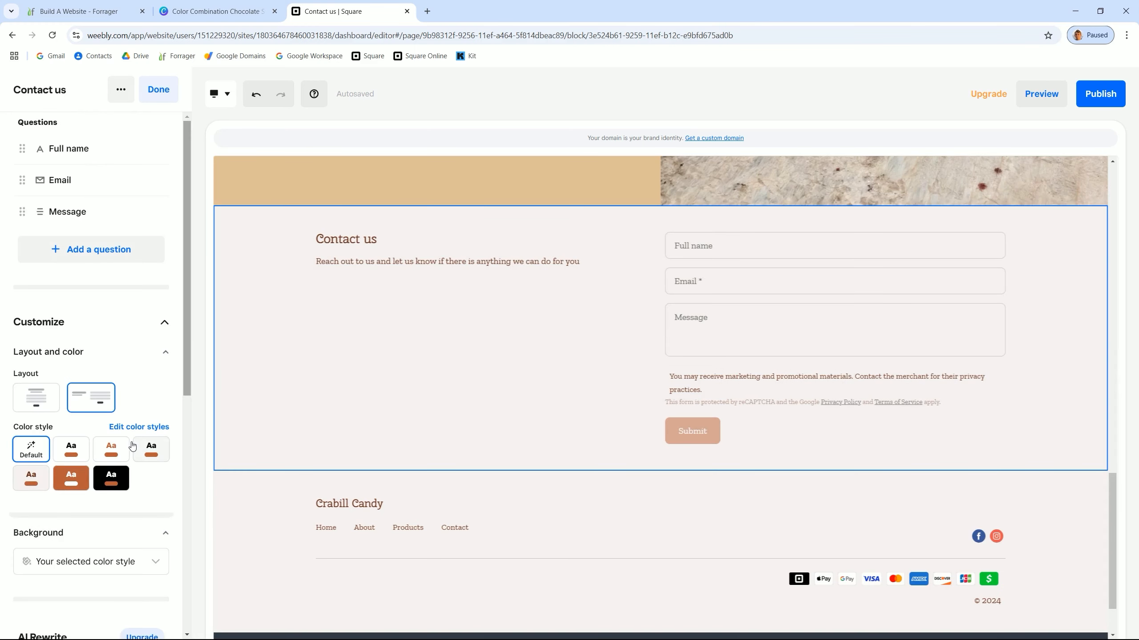
{"action": "left_click", "coordinate": [76, 479]}
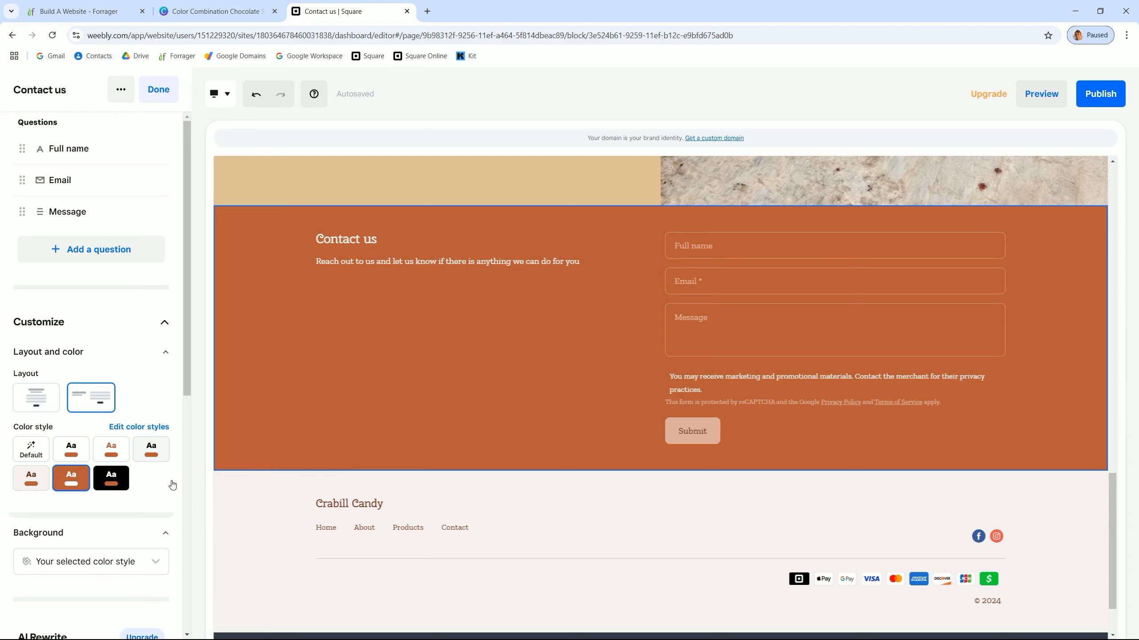
Apply the black color style to the Home page's footer
{"action": "scroll", "coordinate": [652, 469], "scroll_direction": "down", "scroll_amount": 2}
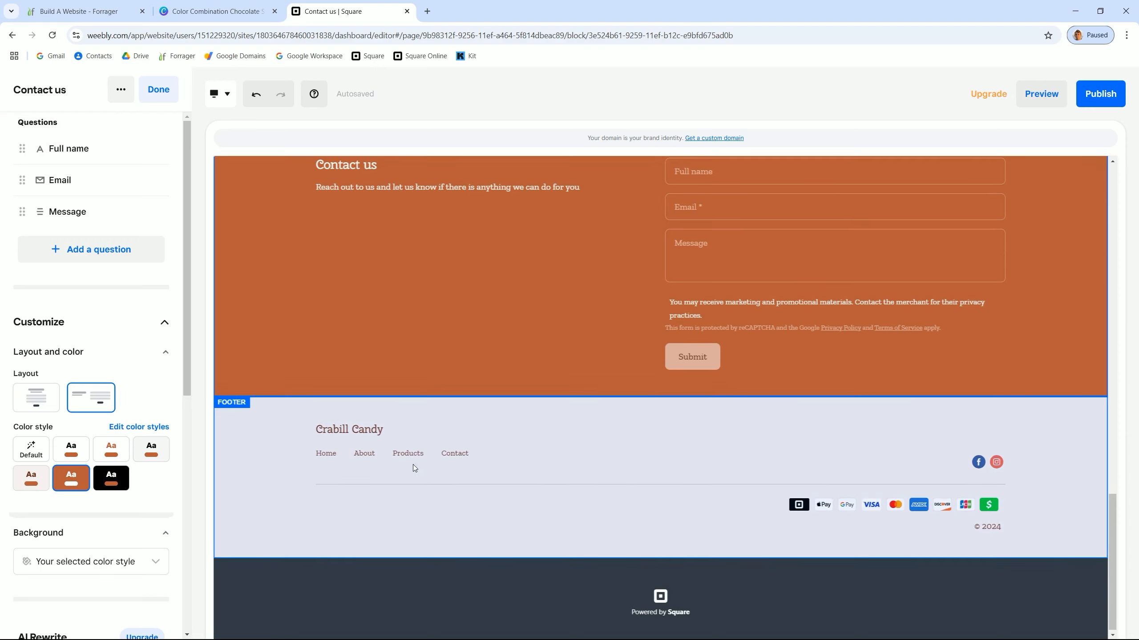
{"action": "left_click", "coordinate": [265, 460]}
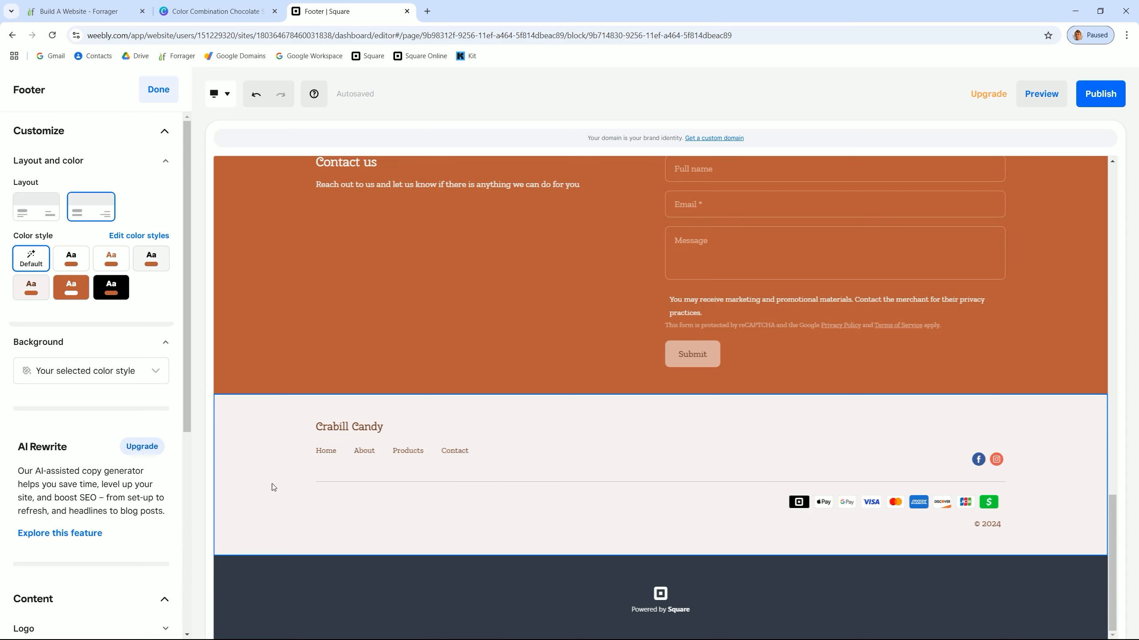
{"action": "left_click", "coordinate": [111, 287]}
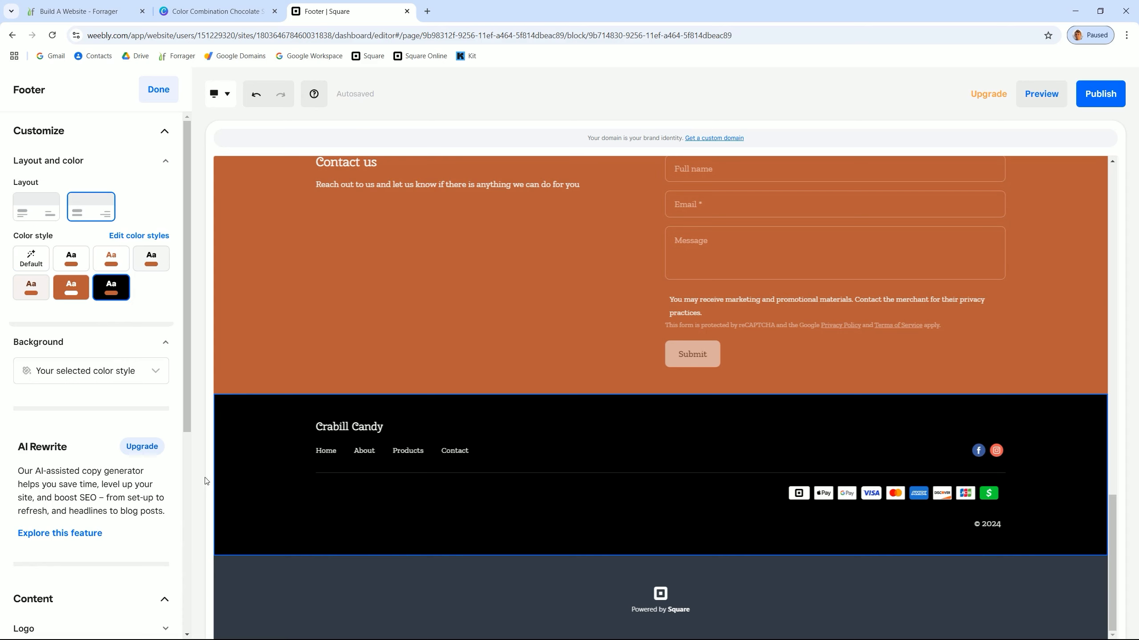
Link the header's Order now button to the Fudge Sampler Box item page
{"action": "scroll", "coordinate": [258, 425], "scroll_direction": "up", "scroll_amount": 6}
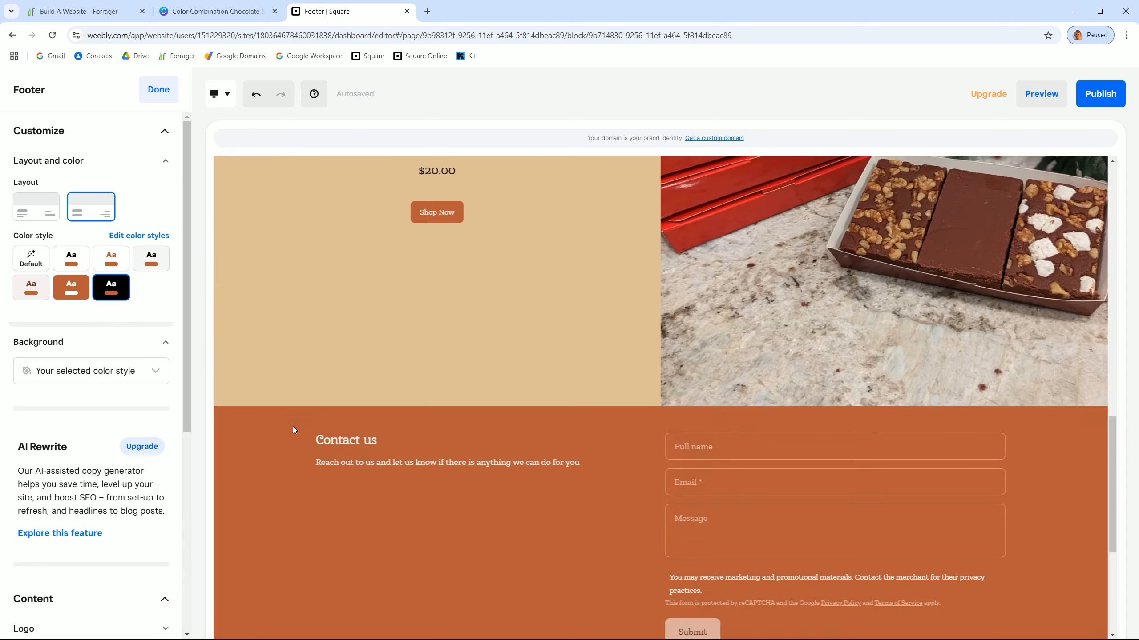
{"action": "scroll", "coordinate": [313, 399], "scroll_direction": "up", "scroll_amount": 2}
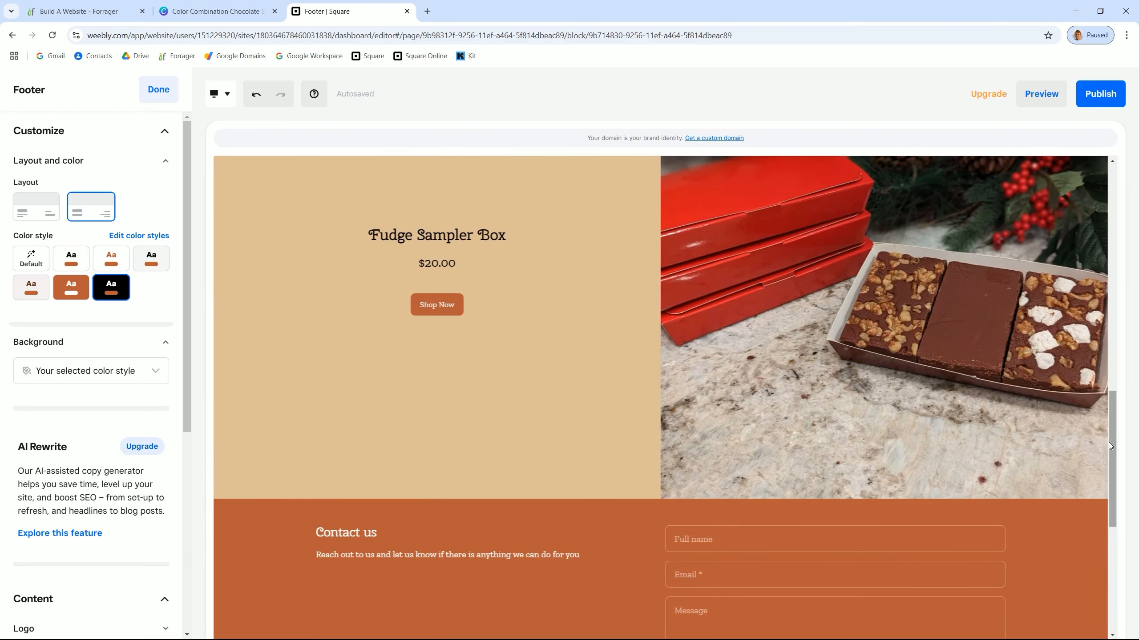
{"action": "left_click_drag", "start_coordinate": [1109, 442], "coordinate": [1065, 198]}
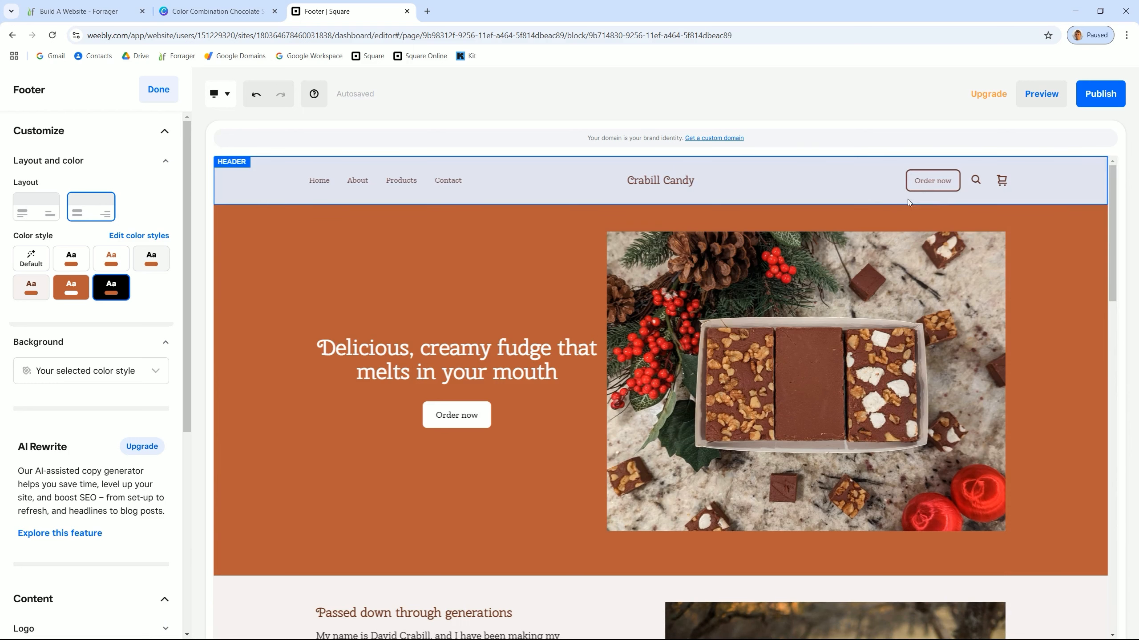
{"action": "left_click", "coordinate": [931, 181]}
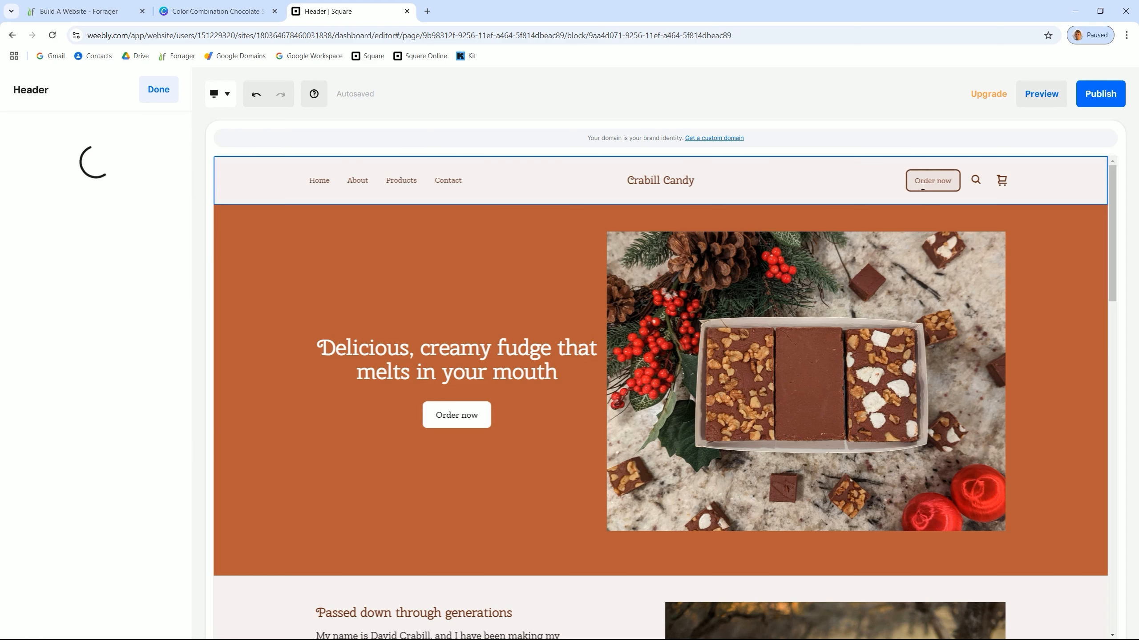
{"action": "left_click", "coordinate": [928, 188]}
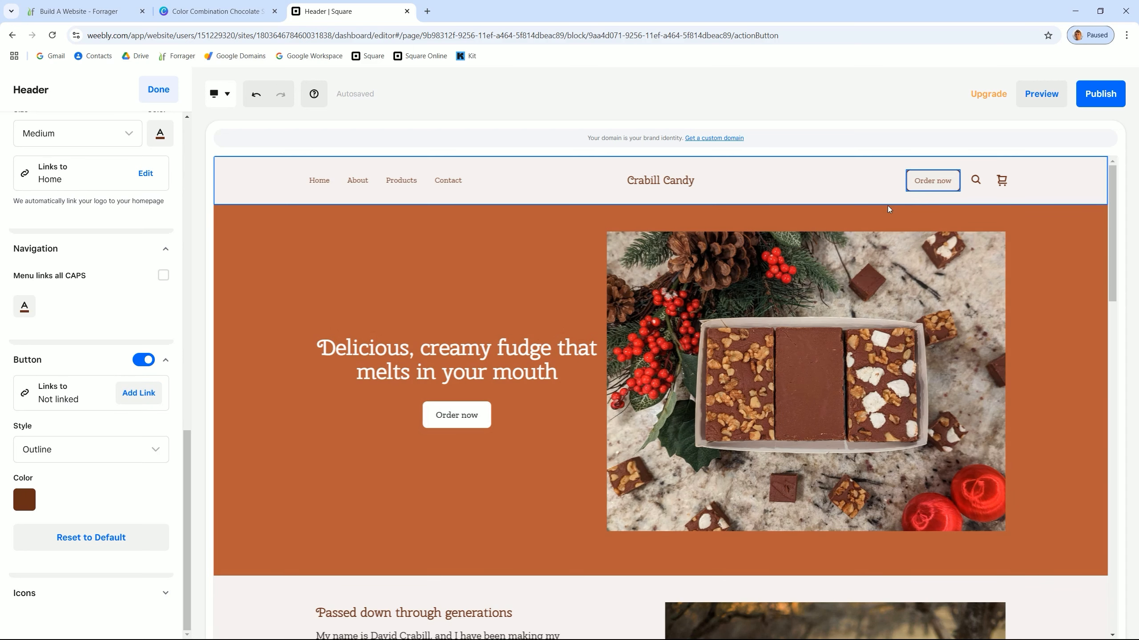
{"action": "left_click", "coordinate": [133, 395]}
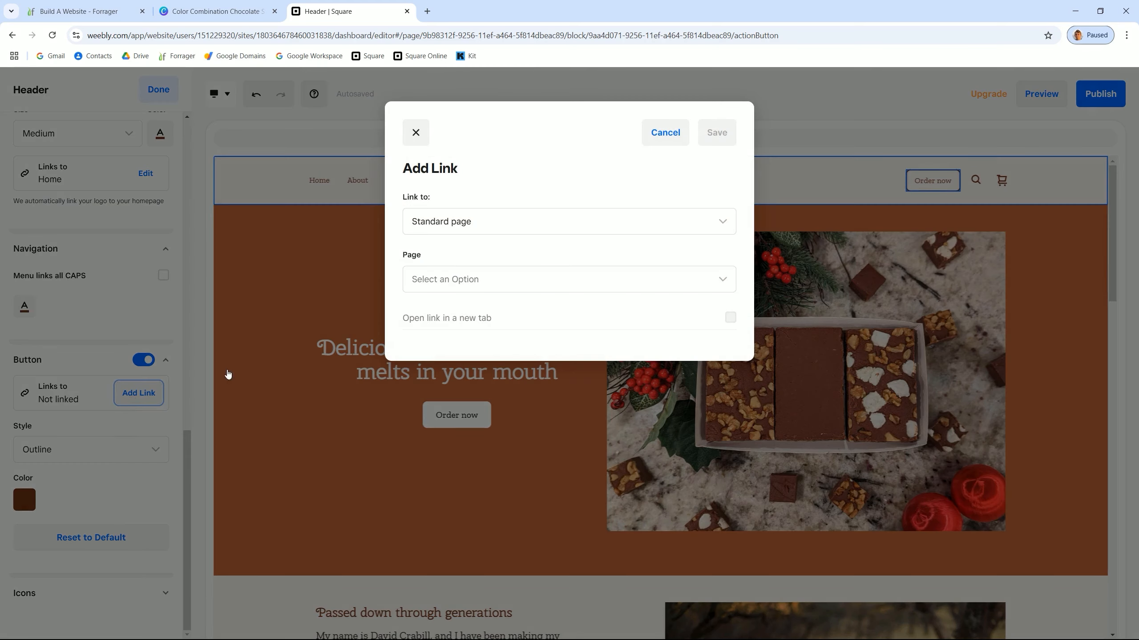
{"action": "left_click", "coordinate": [453, 231]}
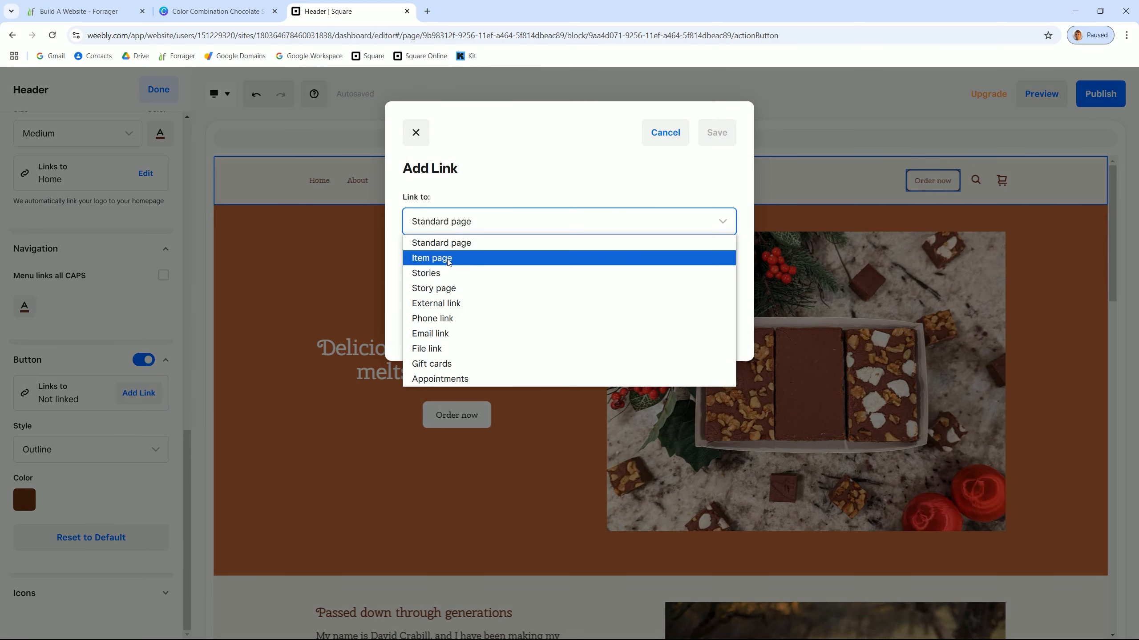
{"action": "left_click", "coordinate": [450, 256]}
{"action": "left_click", "coordinate": [448, 277]}
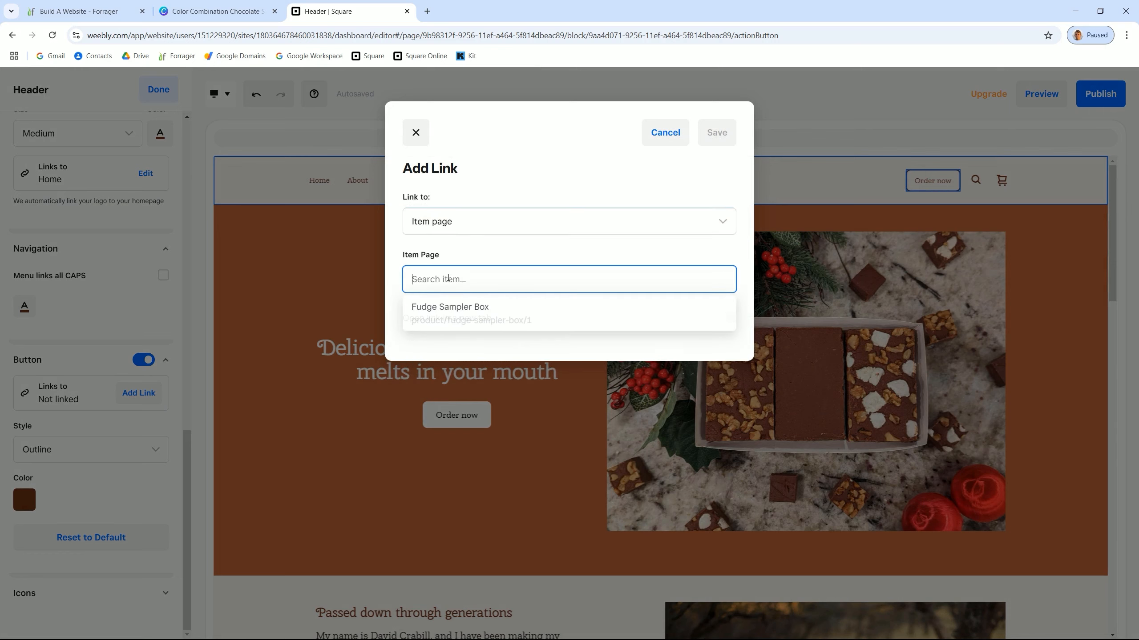
{"action": "left_click", "coordinate": [447, 305]}
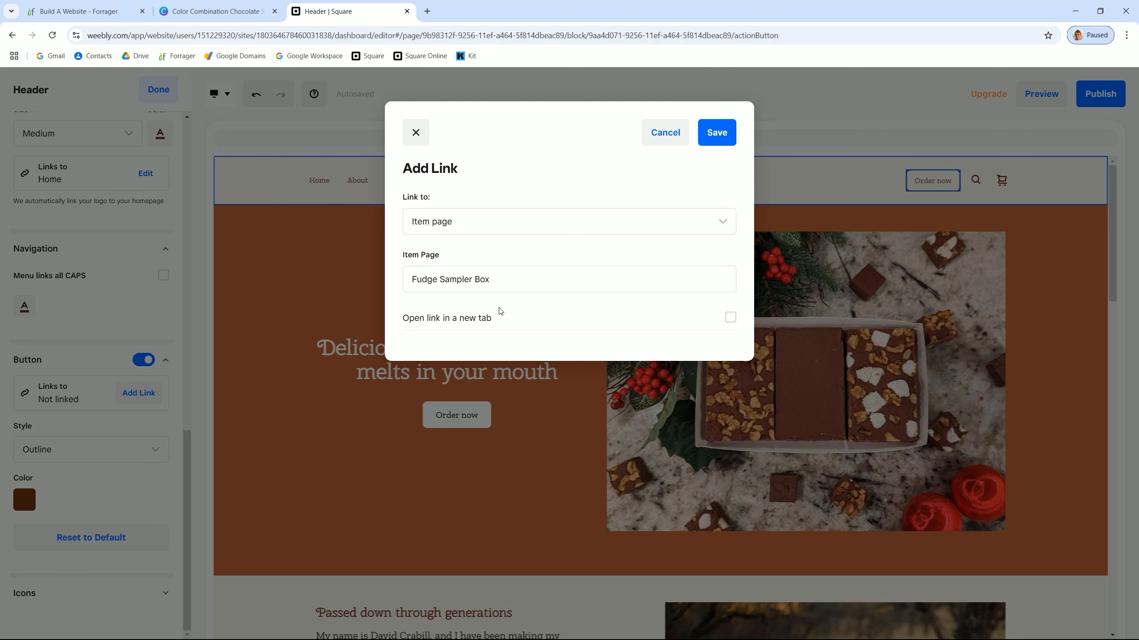
{"action": "left_click", "coordinate": [717, 133]}
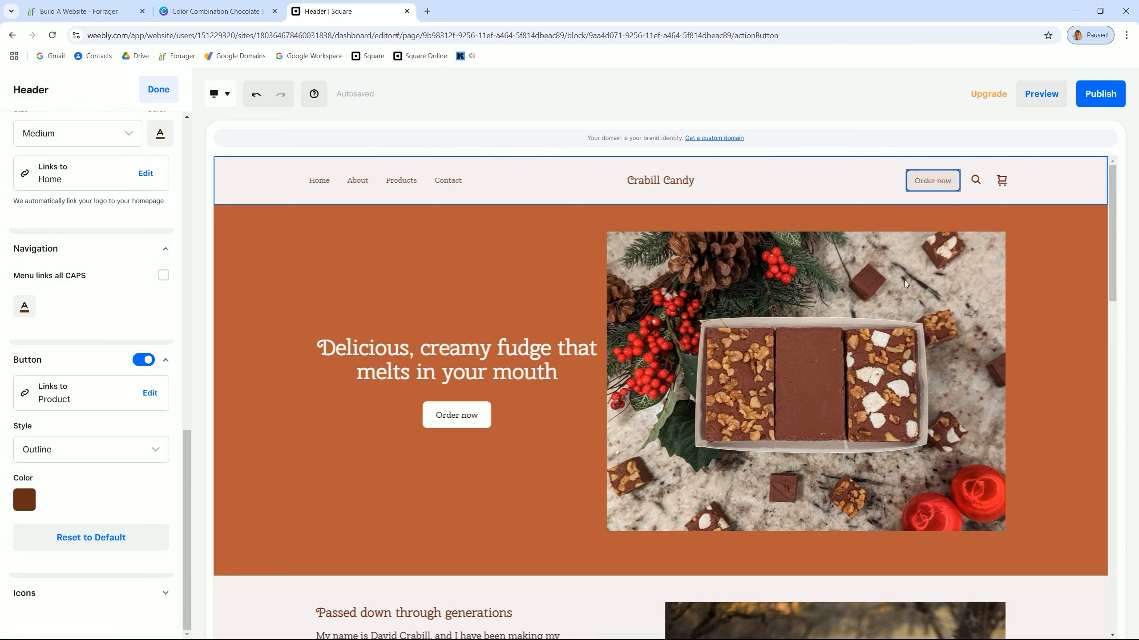
Hide the search icon in the site header, keeping the cart icon
{"action": "scroll", "coordinate": [579, 406], "scroll_direction": "down", "scroll_amount": 6}
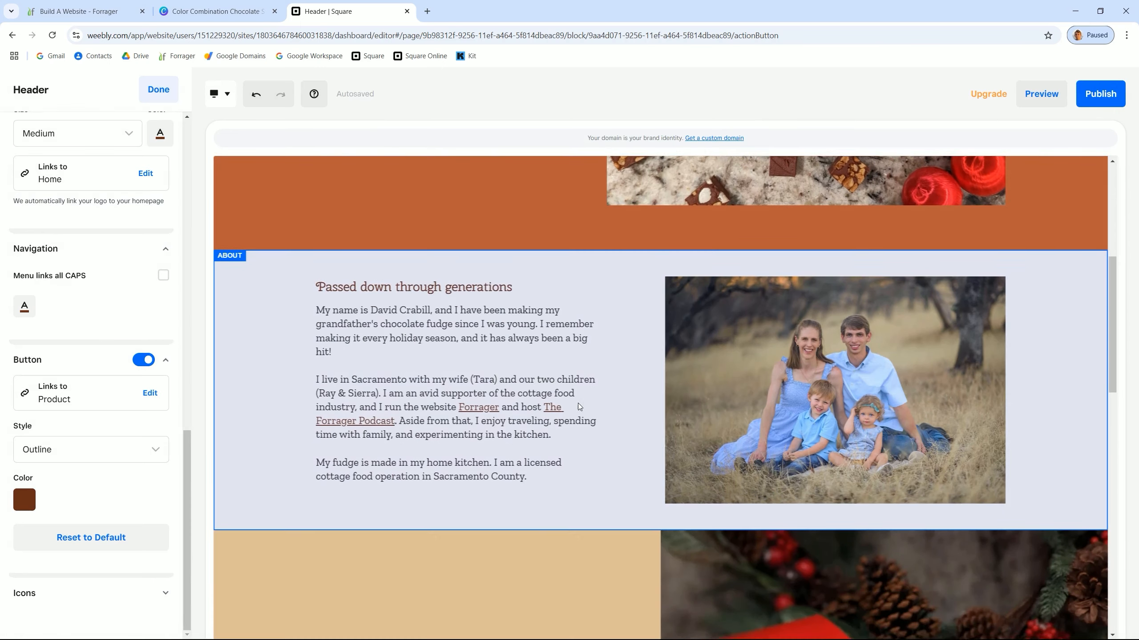
{"action": "scroll", "coordinate": [578, 406], "scroll_direction": "down", "scroll_amount": 5}
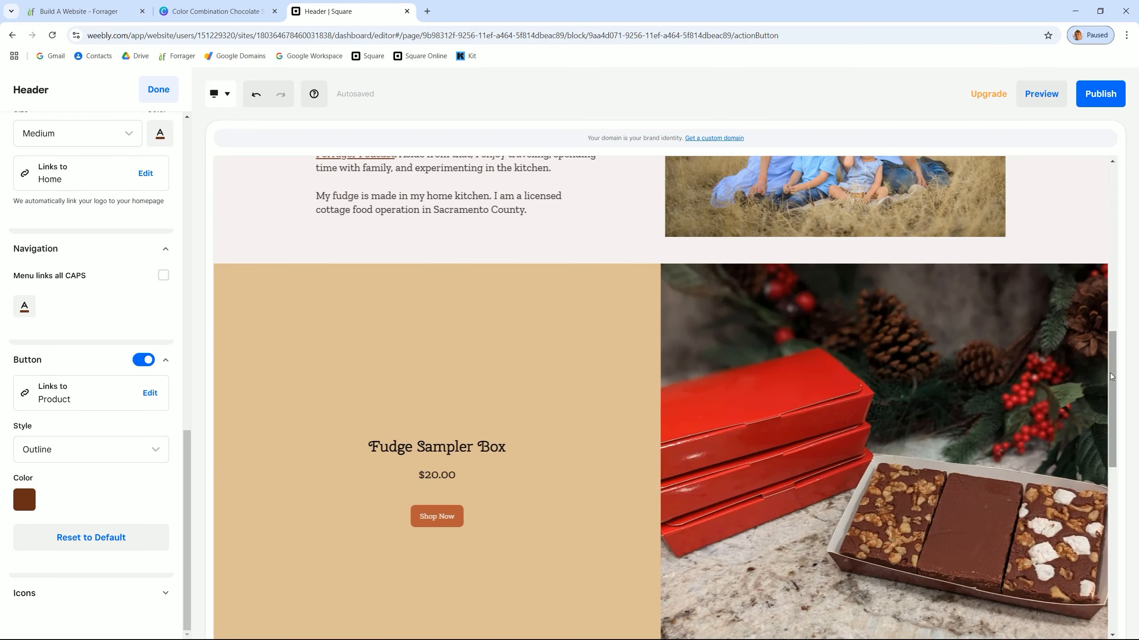
{"action": "left_click_drag", "start_coordinate": [1111, 379], "coordinate": [1103, 188]}
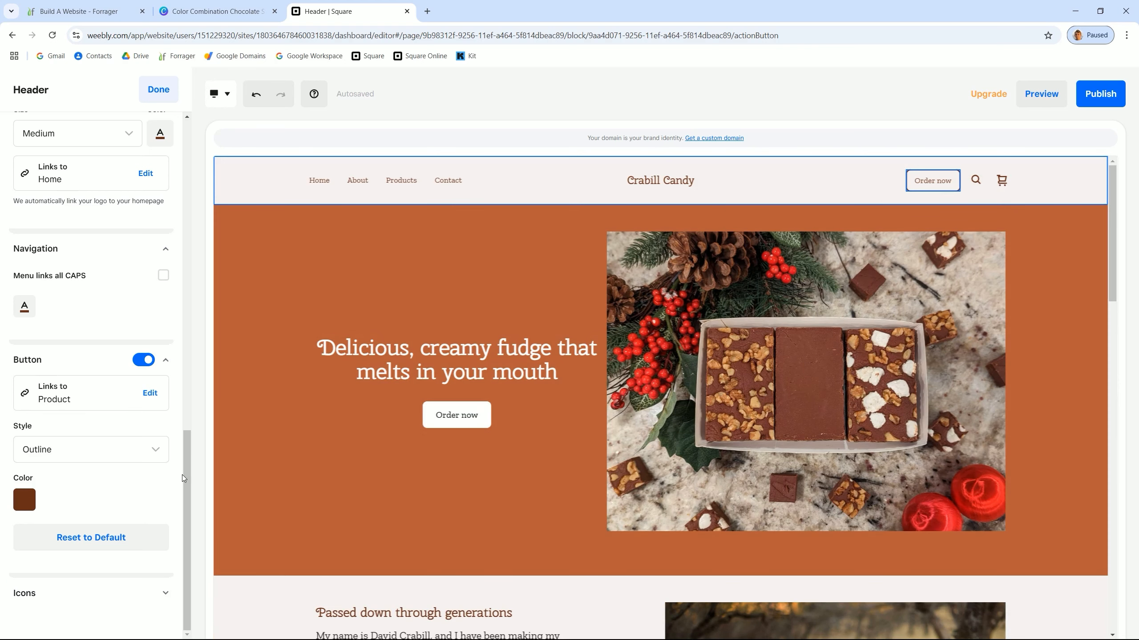
{"action": "left_click", "coordinate": [962, 188]}
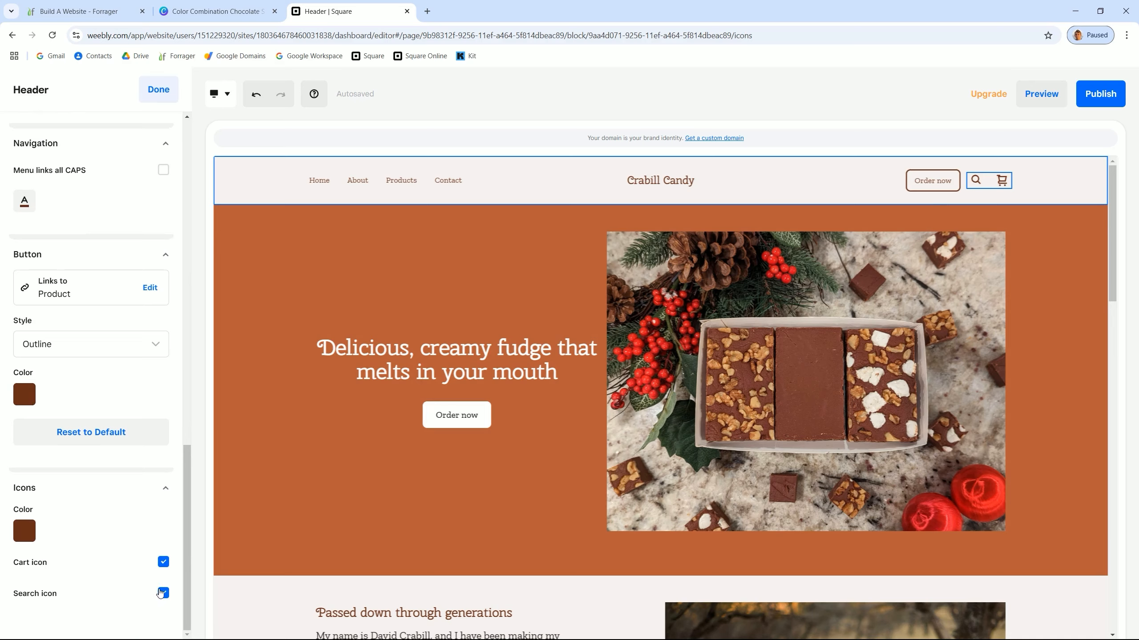
{"action": "left_click", "coordinate": [163, 594]}
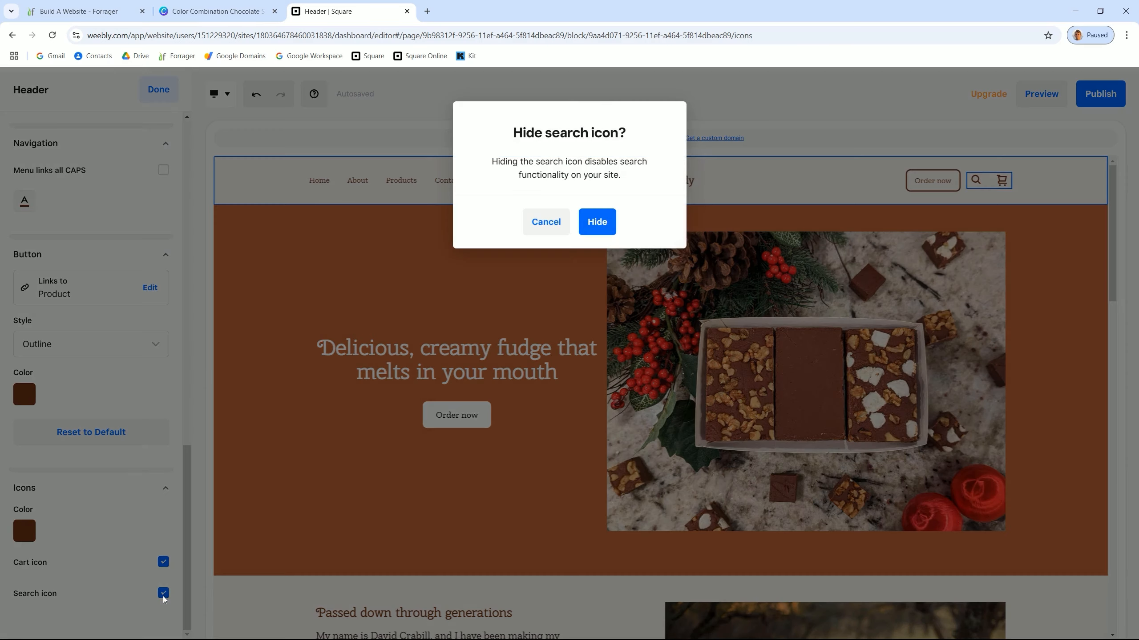
{"action": "left_click", "coordinate": [587, 228]}
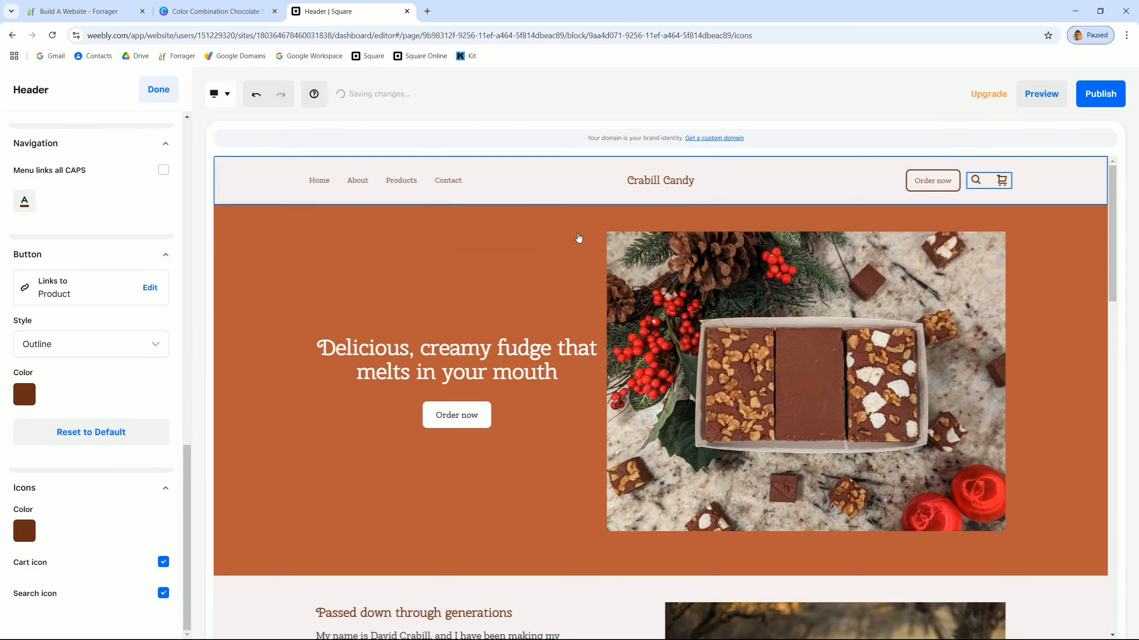
Preview the site in desktop and phone views, and test the About link in the phone navigation menu
{"action": "left_click", "coordinate": [1038, 95]}
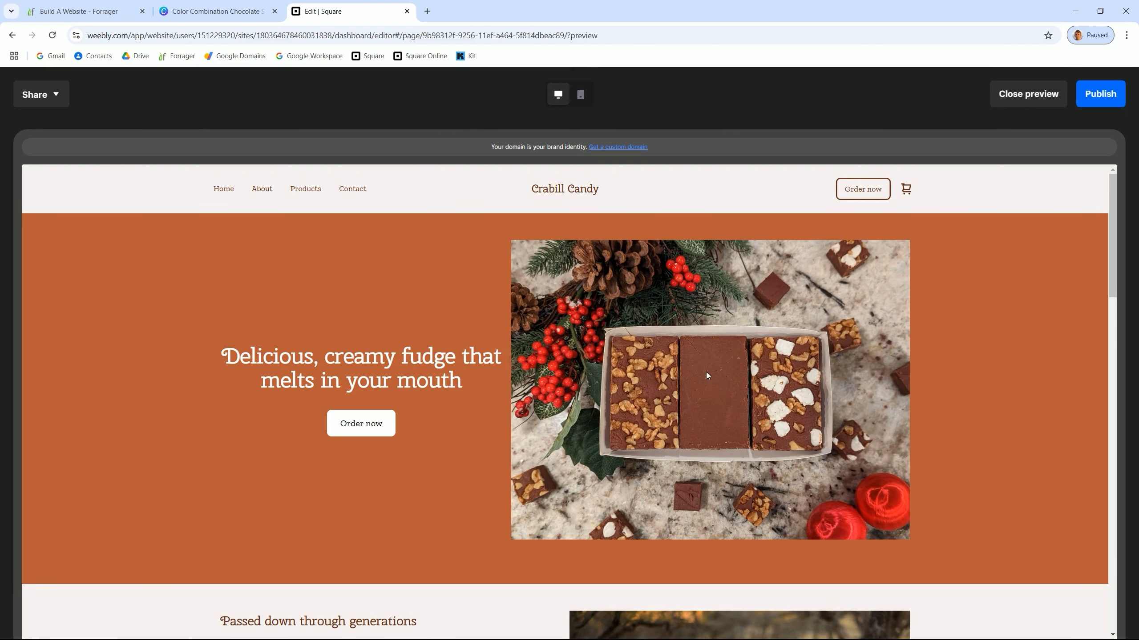
{"action": "scroll", "coordinate": [411, 329], "scroll_direction": "down", "scroll_amount": 3}
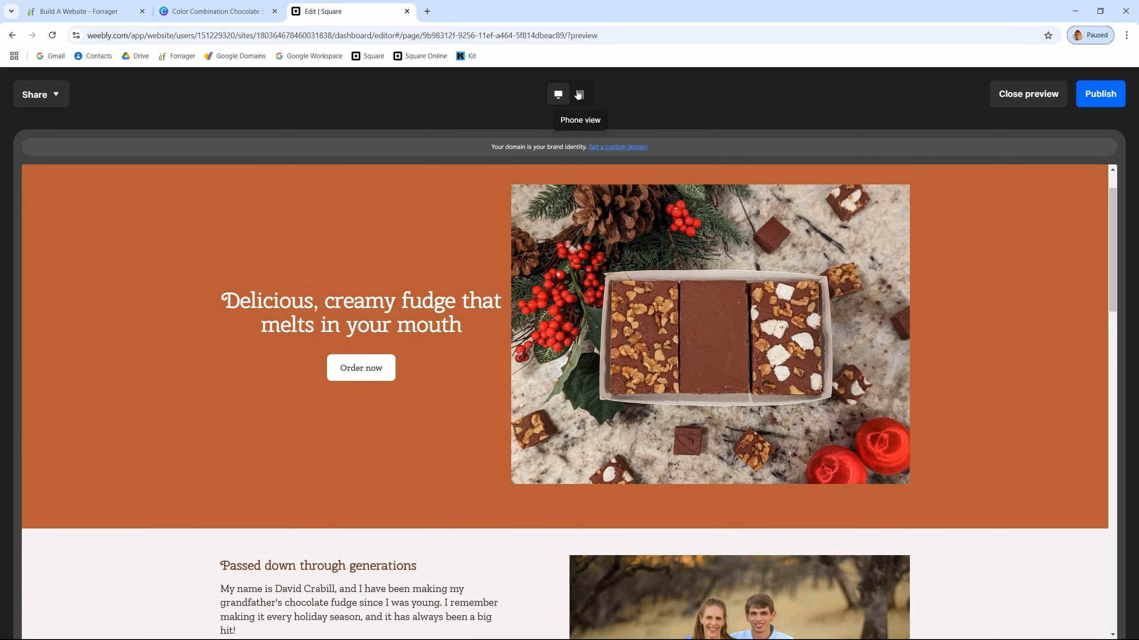
{"action": "left_click", "coordinate": [580, 94]}
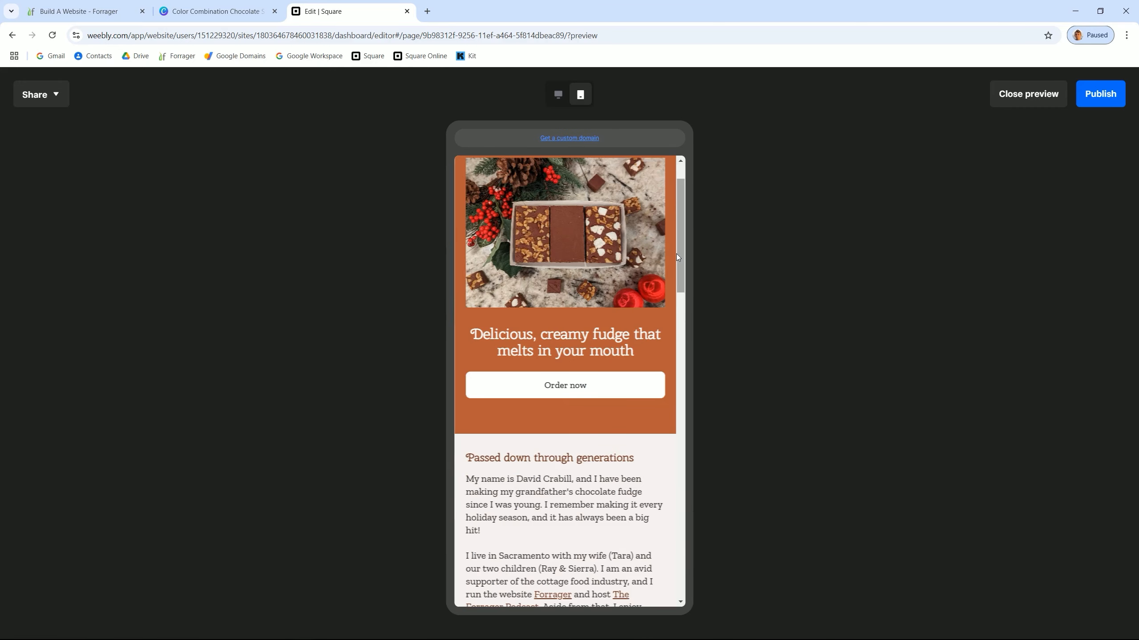
{"action": "scroll", "coordinate": [676, 254], "scroll_direction": "up", "scroll_amount": 2}
{"action": "left_click", "coordinate": [473, 180]}
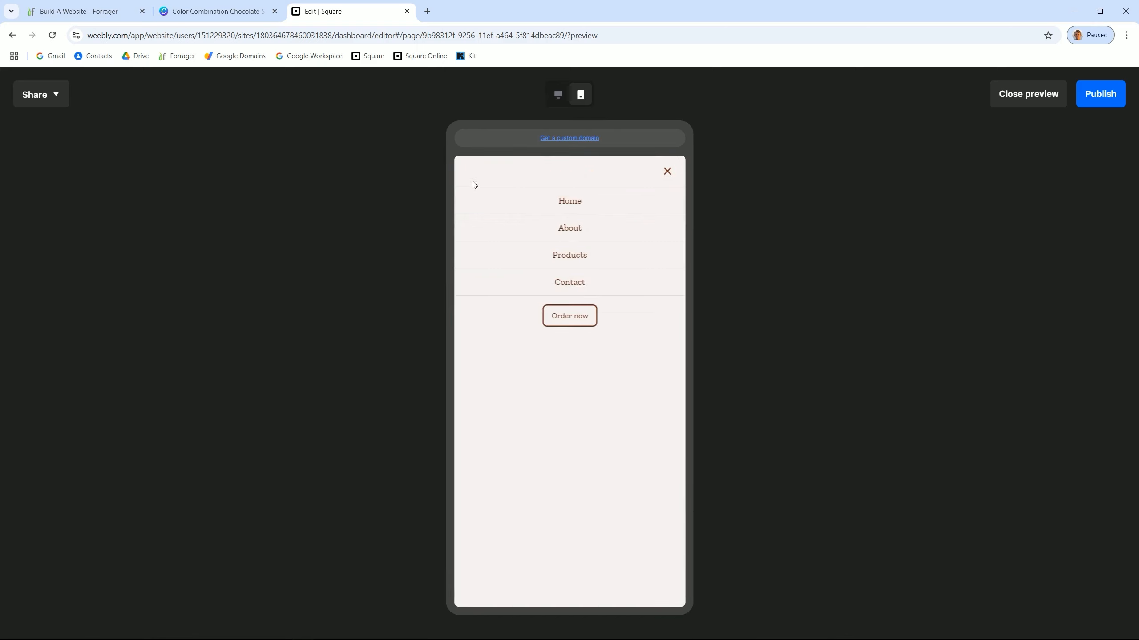
{"action": "left_click", "coordinate": [565, 232]}
{"action": "scroll", "coordinate": [568, 233], "scroll_direction": "down", "scroll_amount": 4}
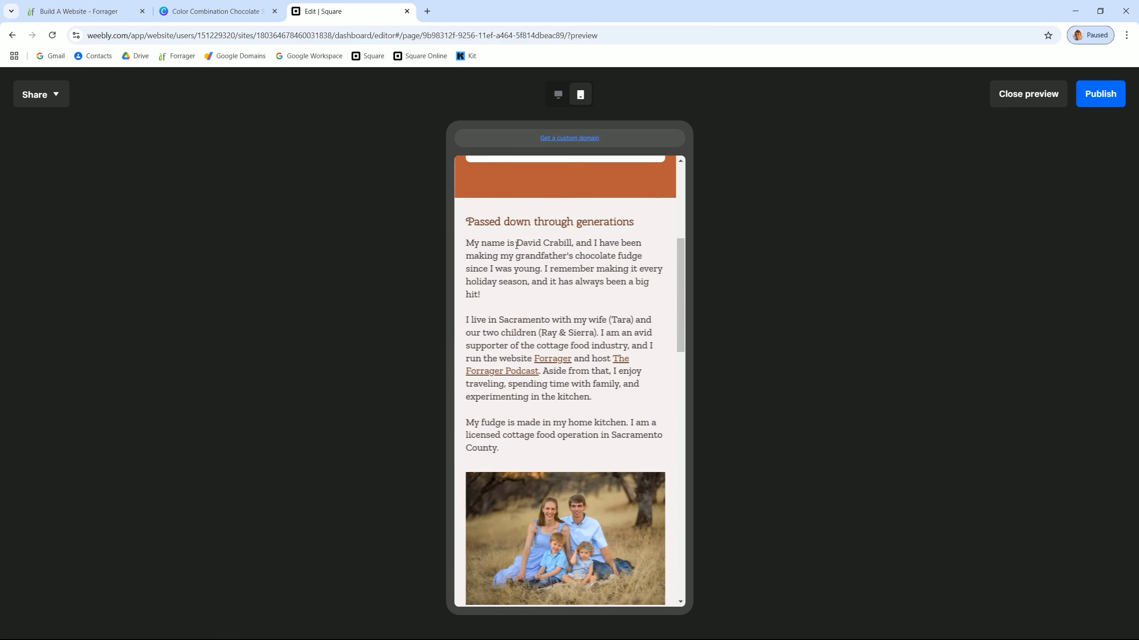
Test the phone menu's Order now link, check the product page in phone and desktop views, and close the preview
{"action": "left_click_drag", "start_coordinate": [676, 262], "coordinate": [610, 193]}
{"action": "left_click", "coordinate": [468, 177]}
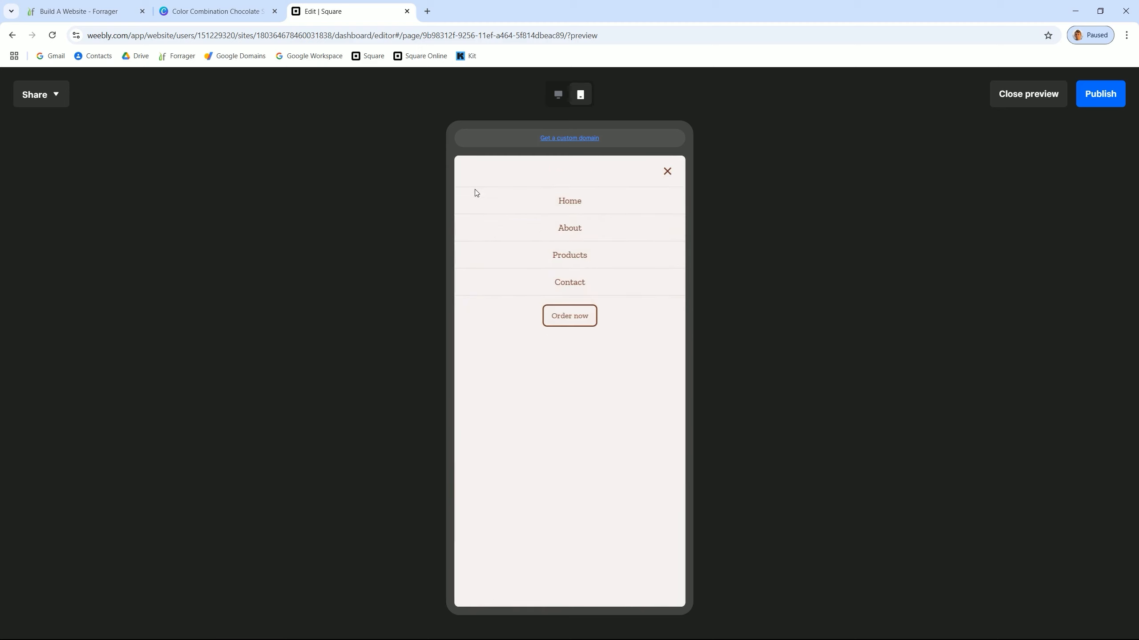
{"action": "left_click", "coordinate": [581, 322]}
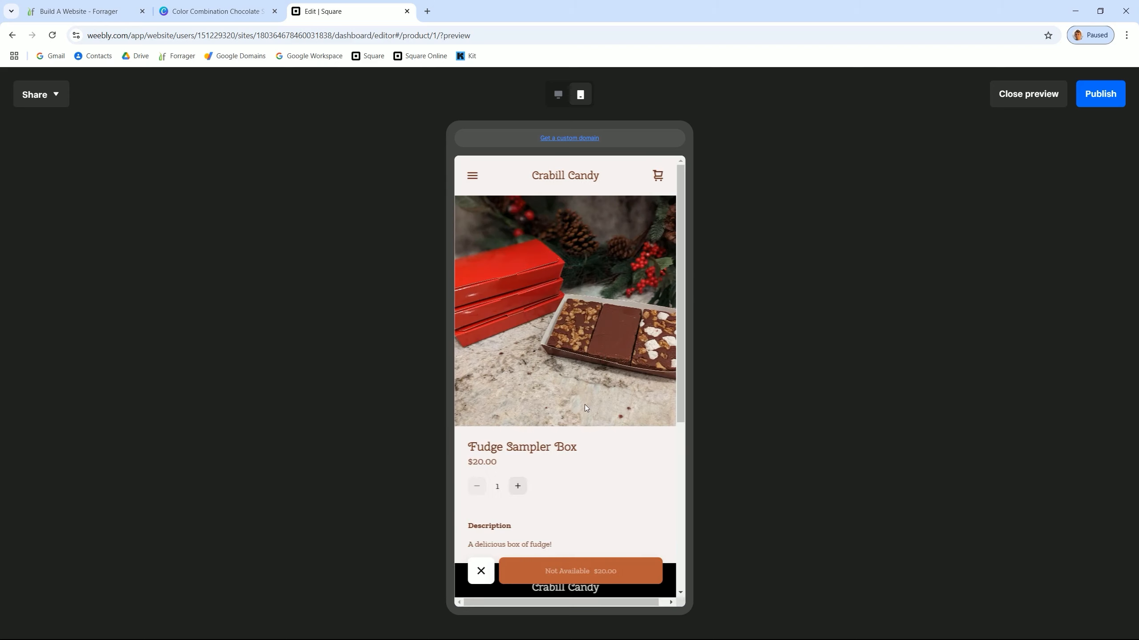
{"action": "scroll", "coordinate": [584, 408], "scroll_direction": "down", "scroll_amount": 4}
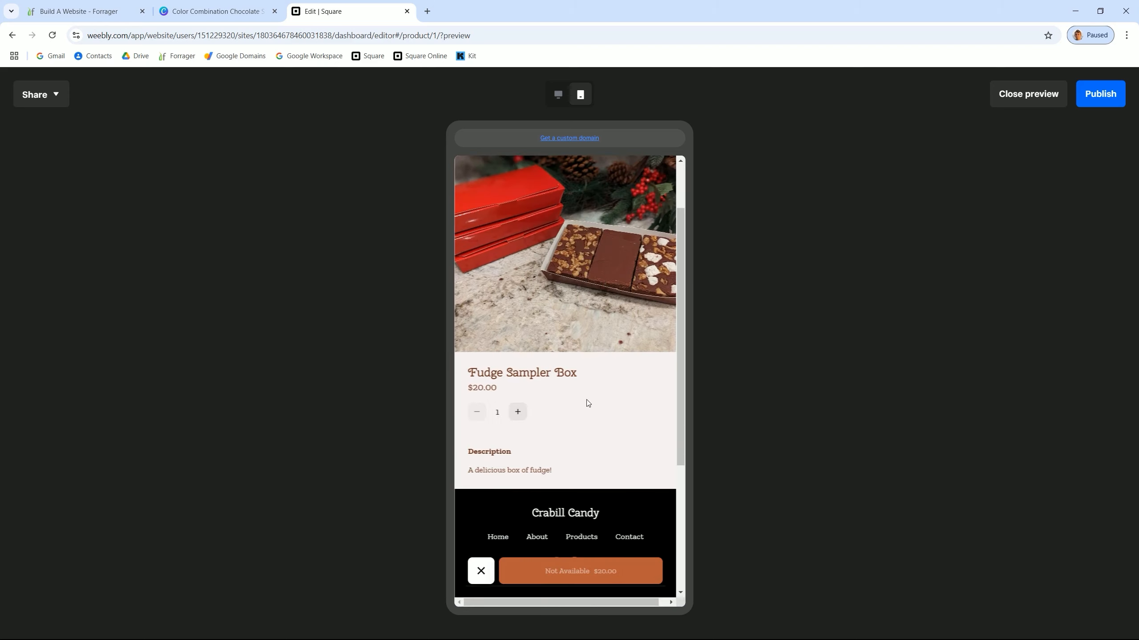
{"action": "left_click", "coordinate": [559, 97]}
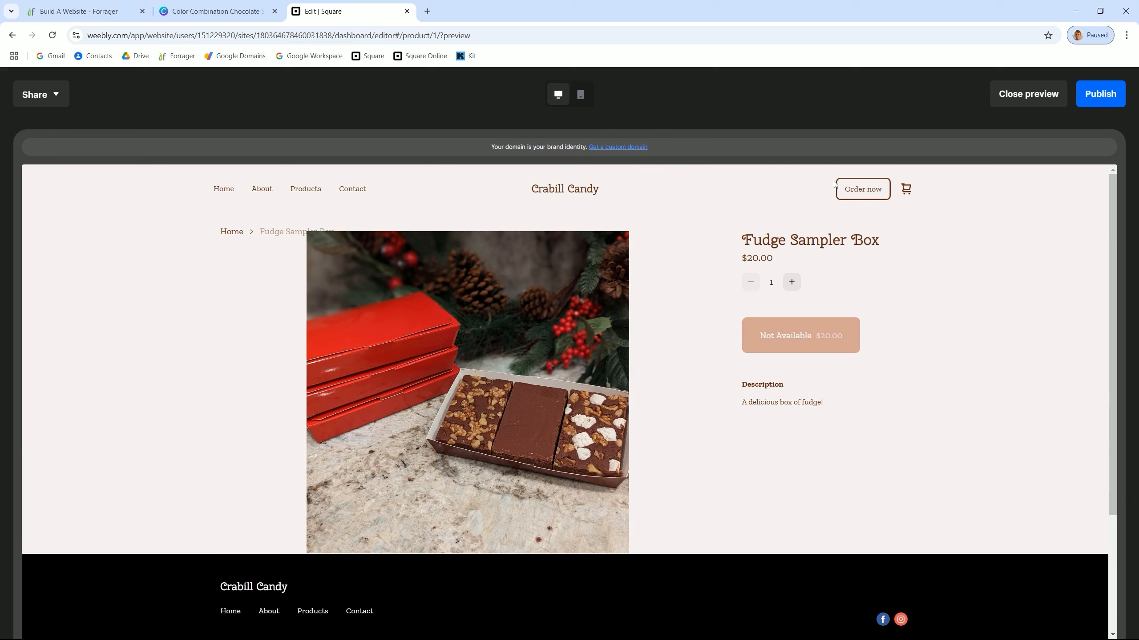
{"action": "left_click", "coordinate": [1017, 100]}
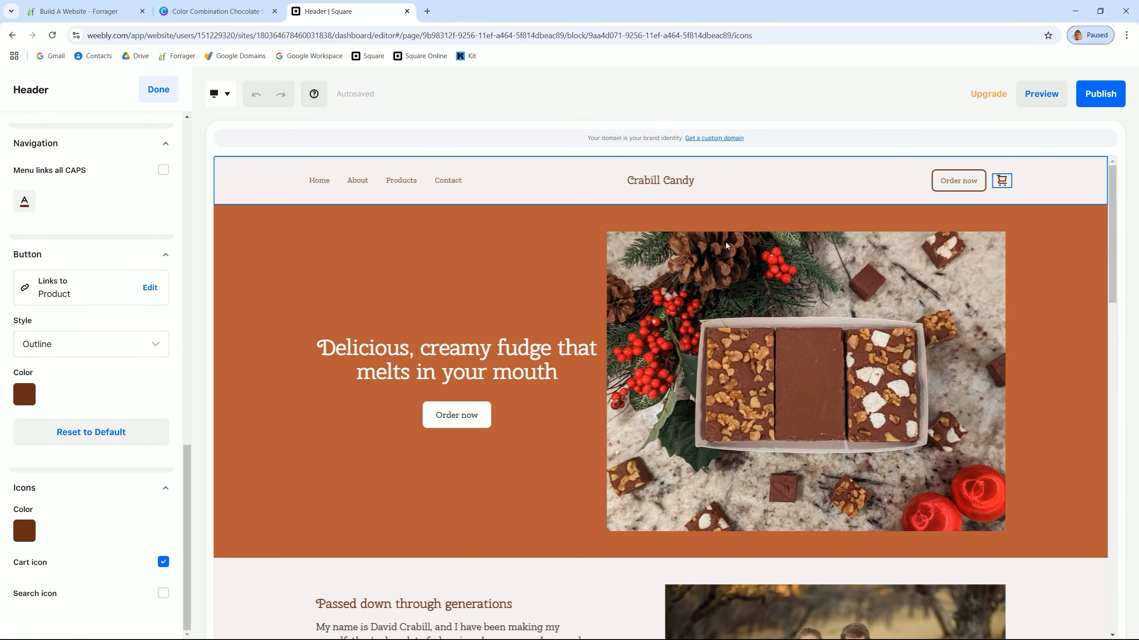
Publish the site on the free Square subdomain crabill-candy123.square.site
{"action": "left_click", "coordinate": [1097, 100]}
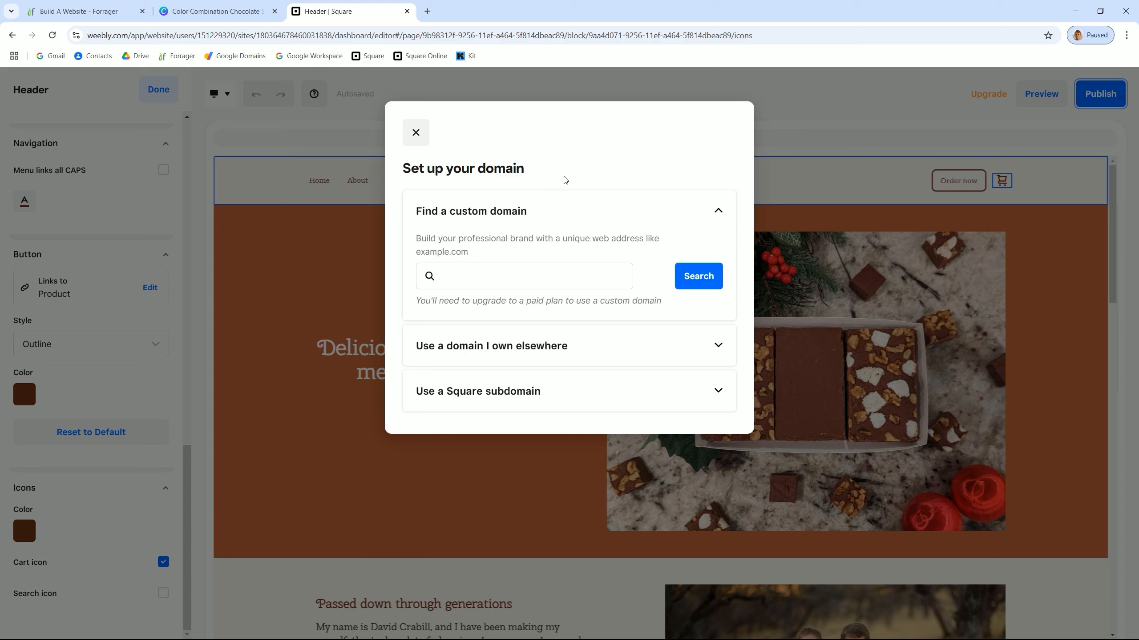
{"action": "left_click", "coordinate": [515, 391]}
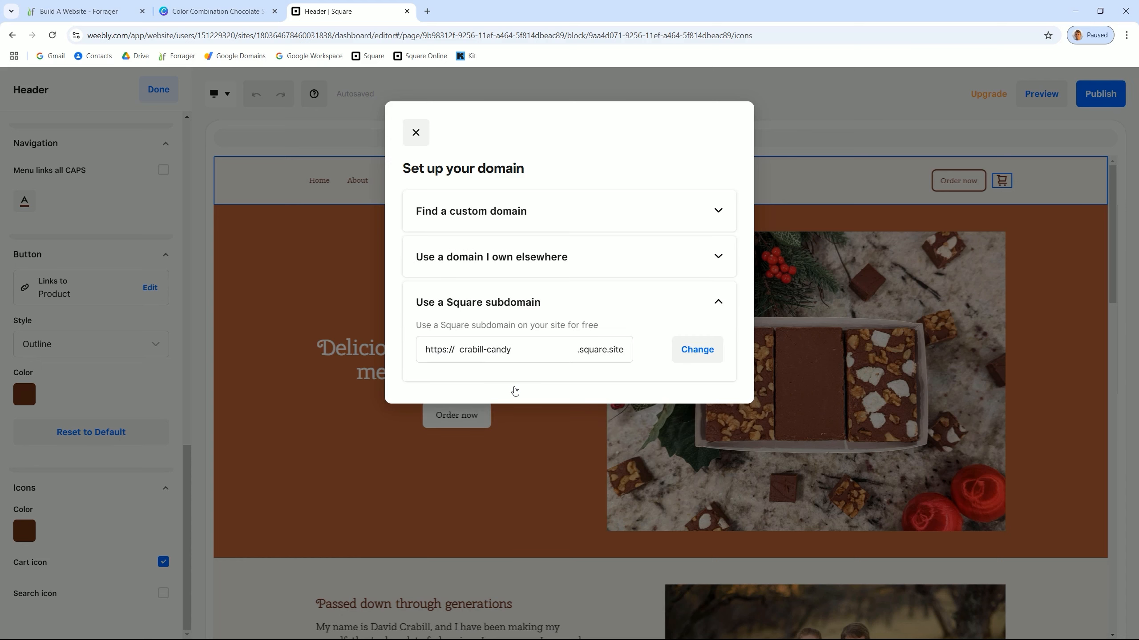
{"action": "left_click", "coordinate": [498, 359]}
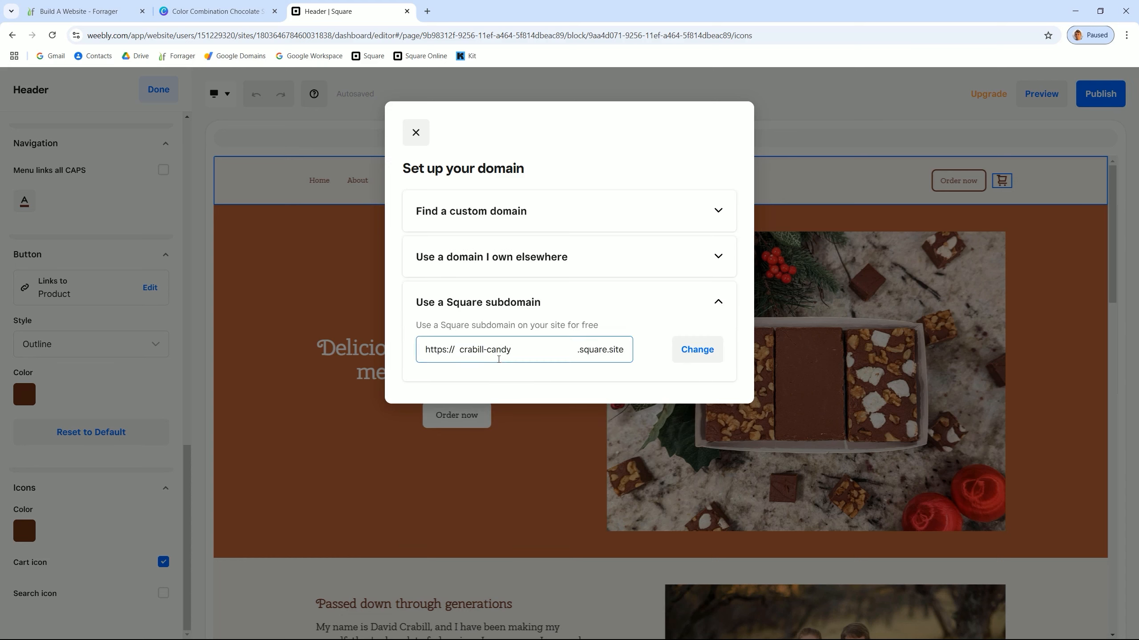
{"action": "left_click", "coordinate": [515, 349]}
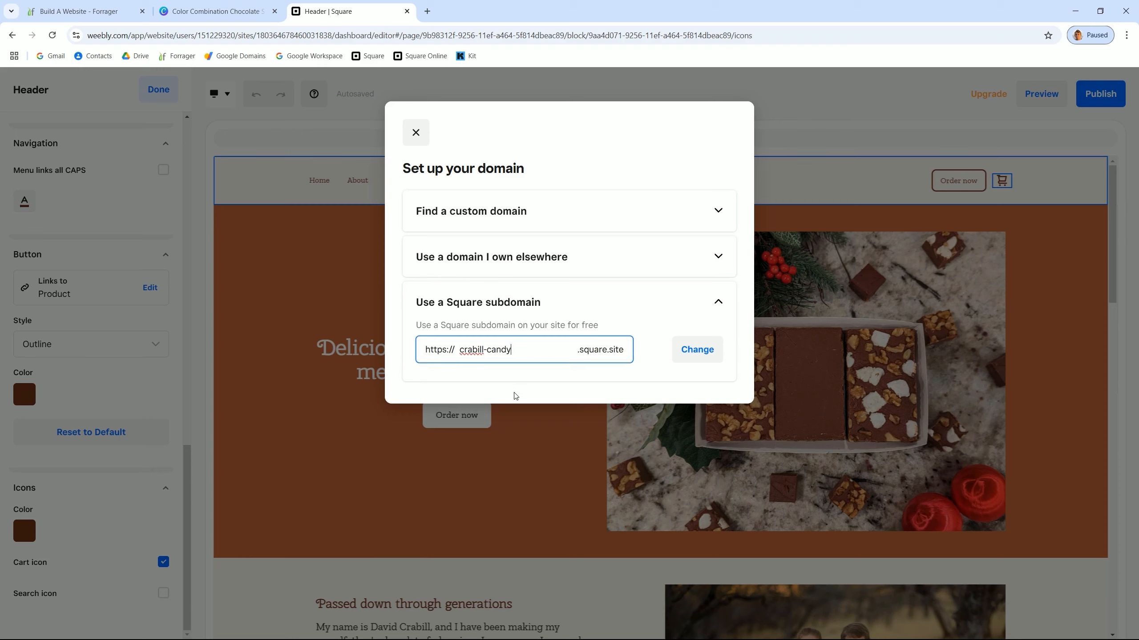
{"action": "type", "text": "123"}
{"action": "left_click", "coordinate": [694, 353]}
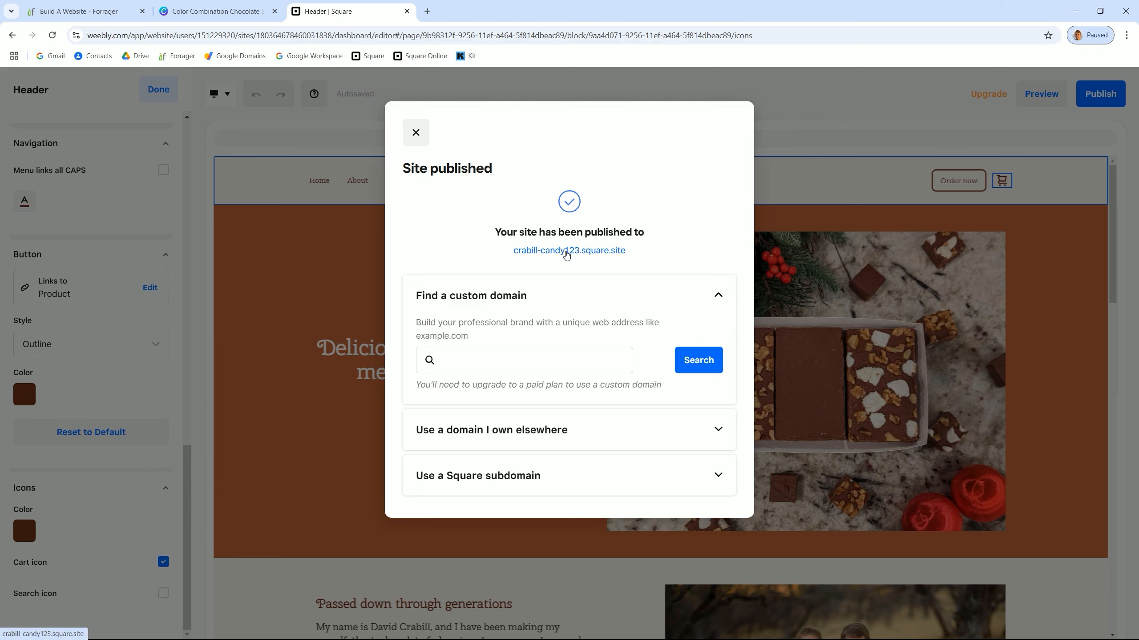
Open the published site in a new browser tab and review its Home page down to the footer
{"action": "right_click", "coordinate": [567, 254]}
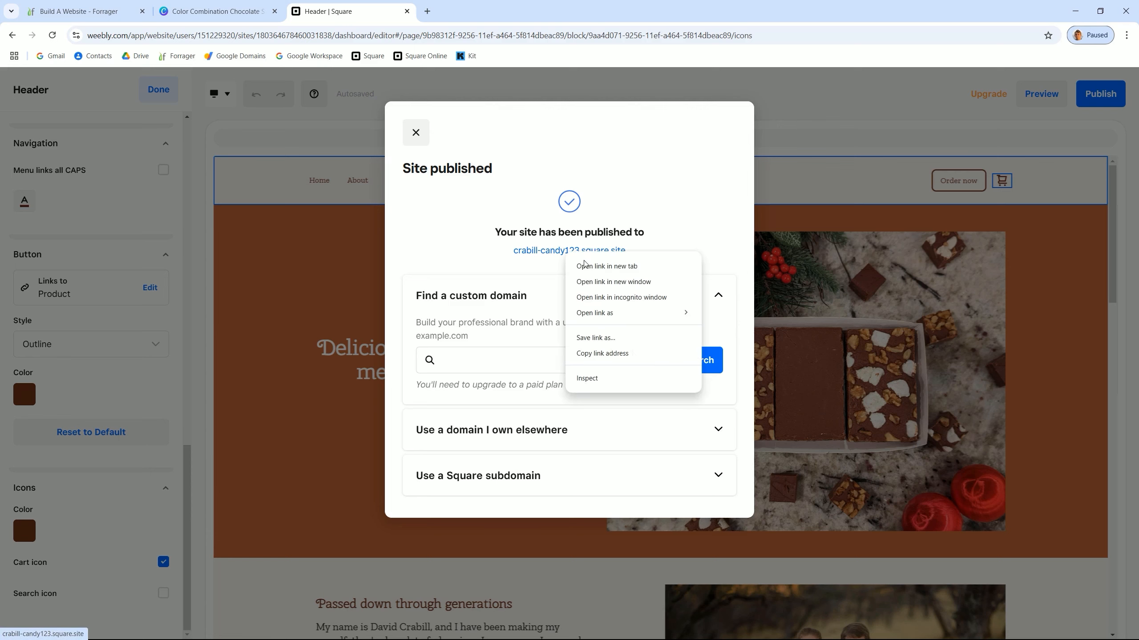
{"action": "left_click", "coordinate": [596, 266]}
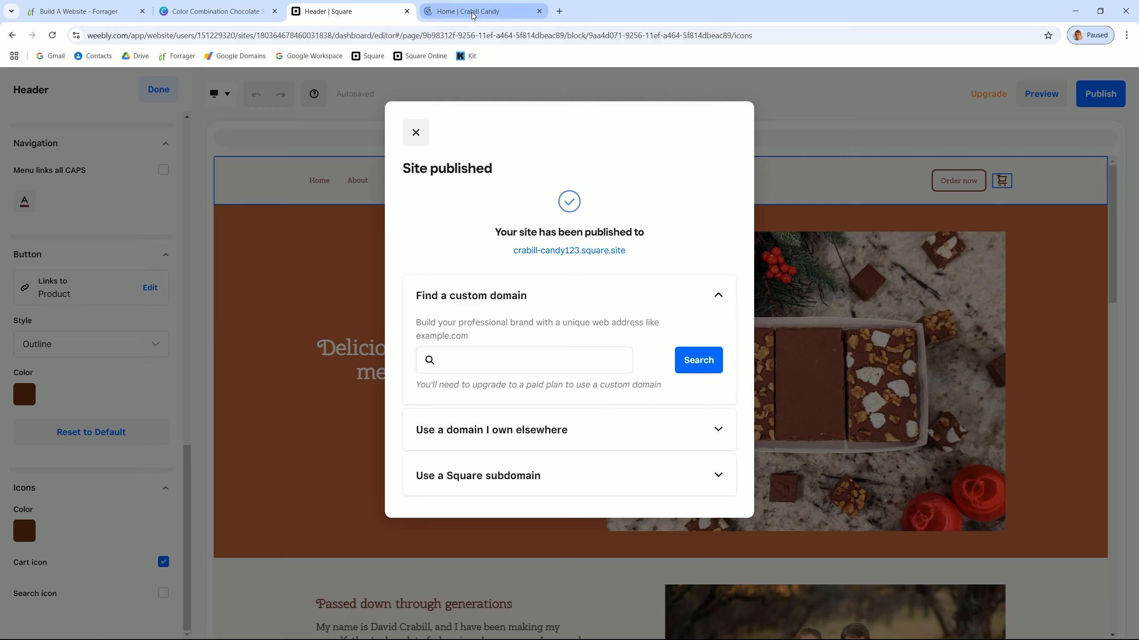
{"action": "left_click", "coordinate": [471, 15]}
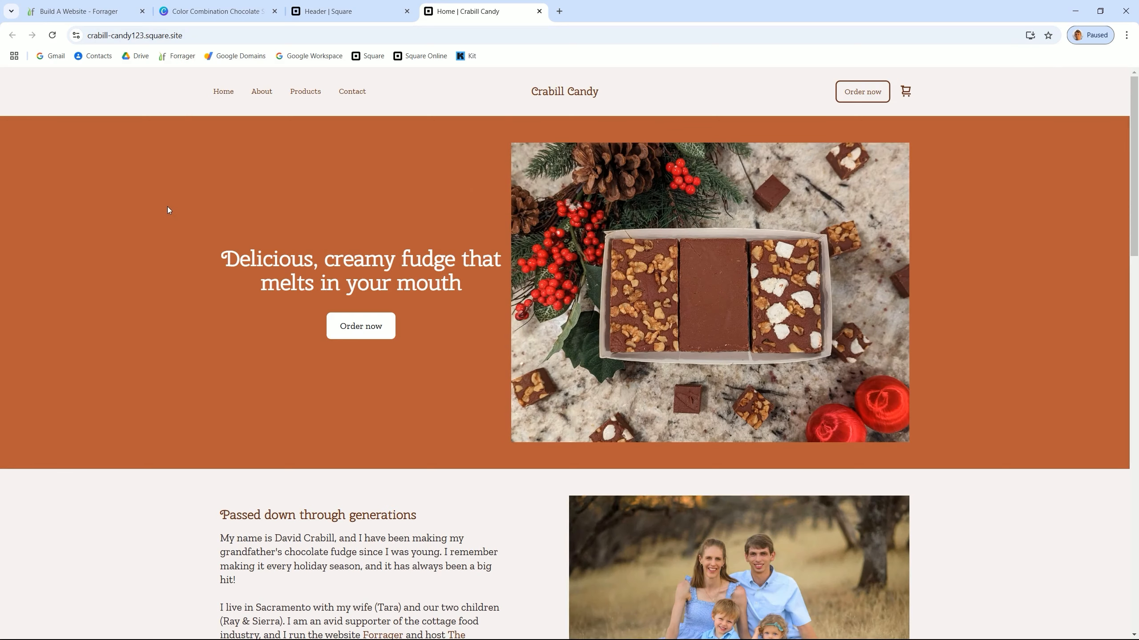
{"action": "scroll", "coordinate": [168, 210], "scroll_direction": "down", "scroll_amount": 5}
{"action": "scroll", "coordinate": [1021, 226], "scroll_direction": "down", "scroll_amount": 2}
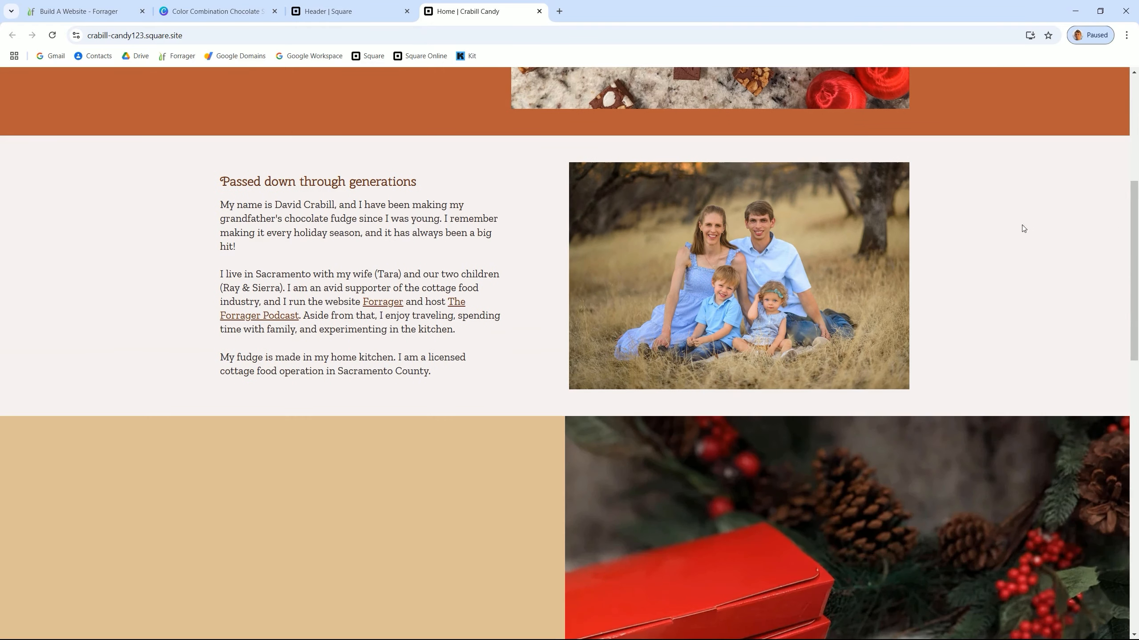
{"action": "left_click_drag", "start_coordinate": [1134, 222], "coordinate": [1129, 416]}
{"action": "scroll", "coordinate": [1129, 416], "scroll_direction": "down", "scroll_amount": 5}
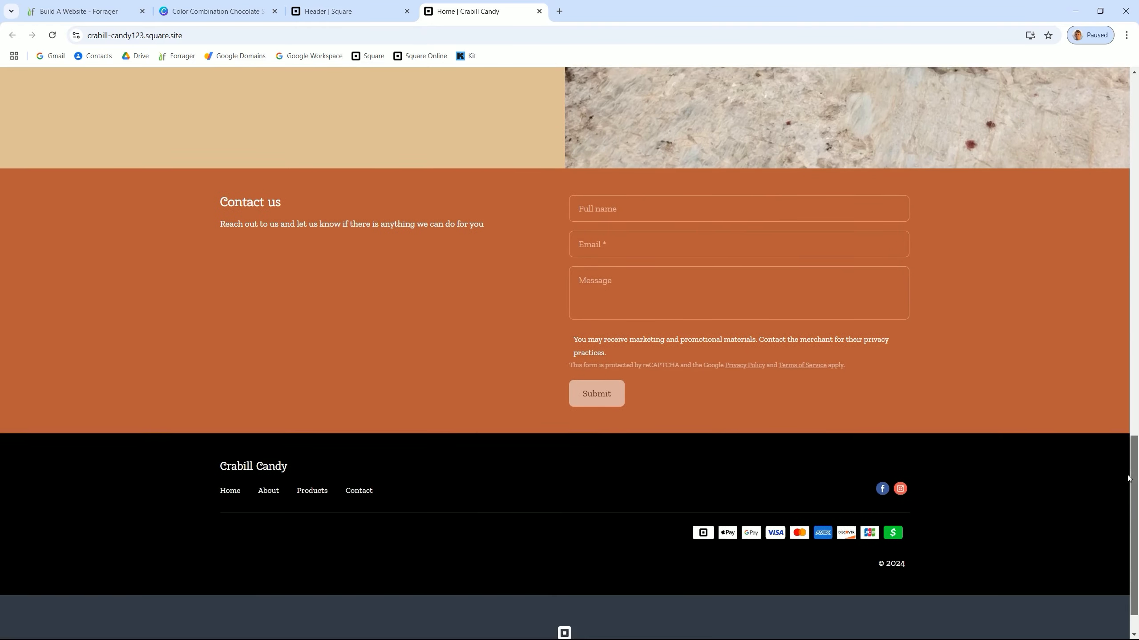